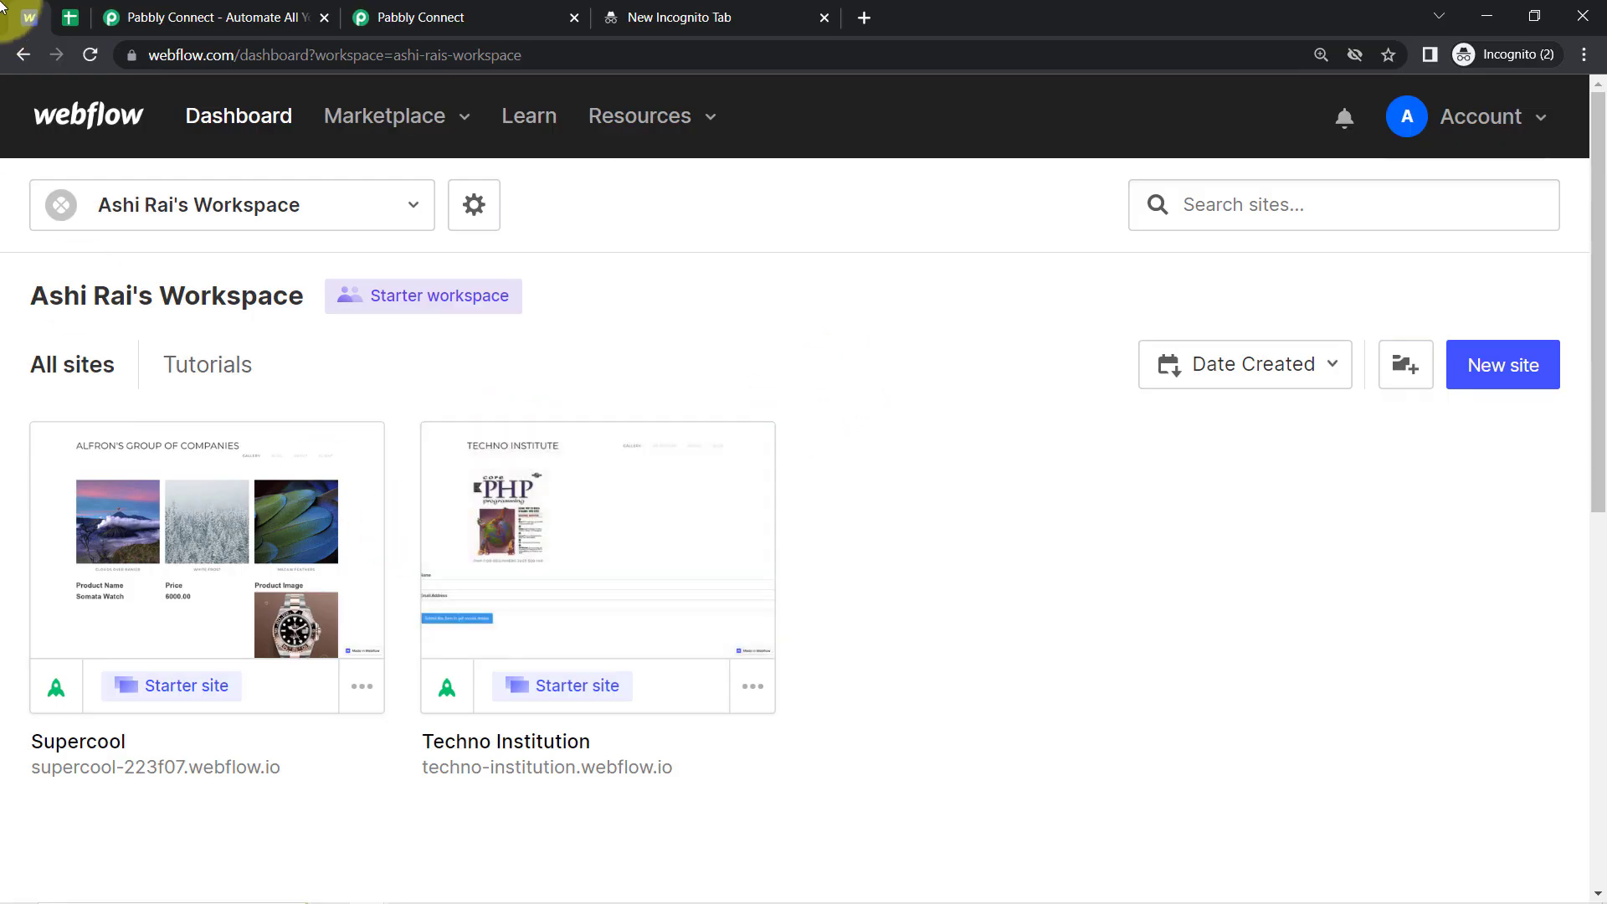
# Review the Webflow dashboard, the All Website Form Submission Data spreadsheet, and the Pabbly Connect landing page and dashboard
pyautogui.click(70, 16)
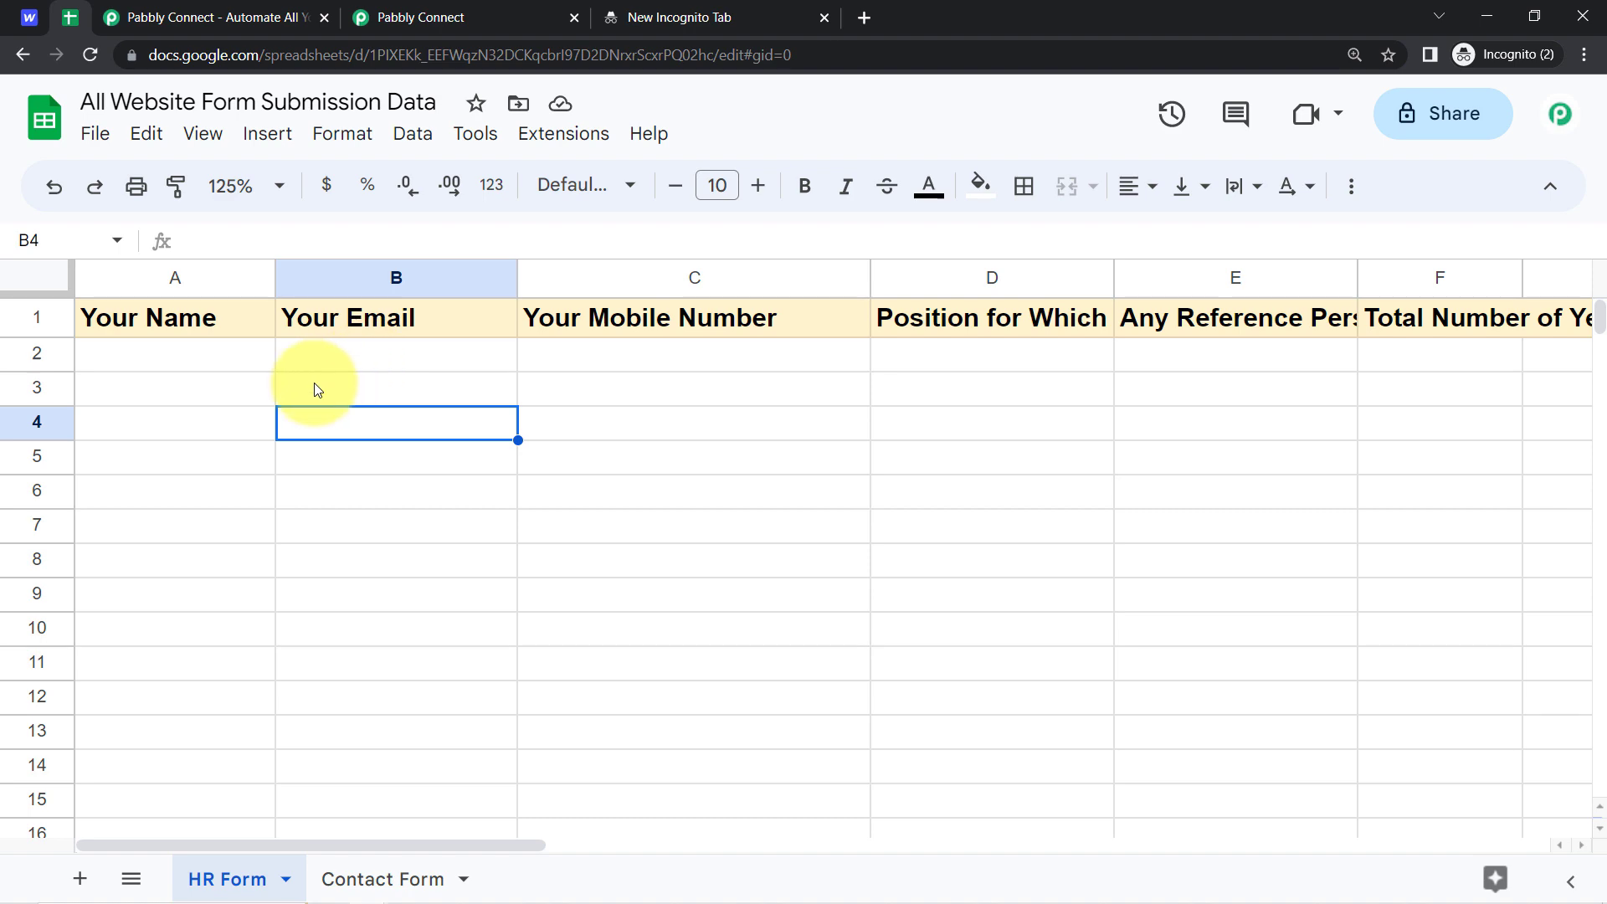
pyautogui.click(314, 385)
pyautogui.click(29, 17)
pyautogui.doubleClick(180, 57)
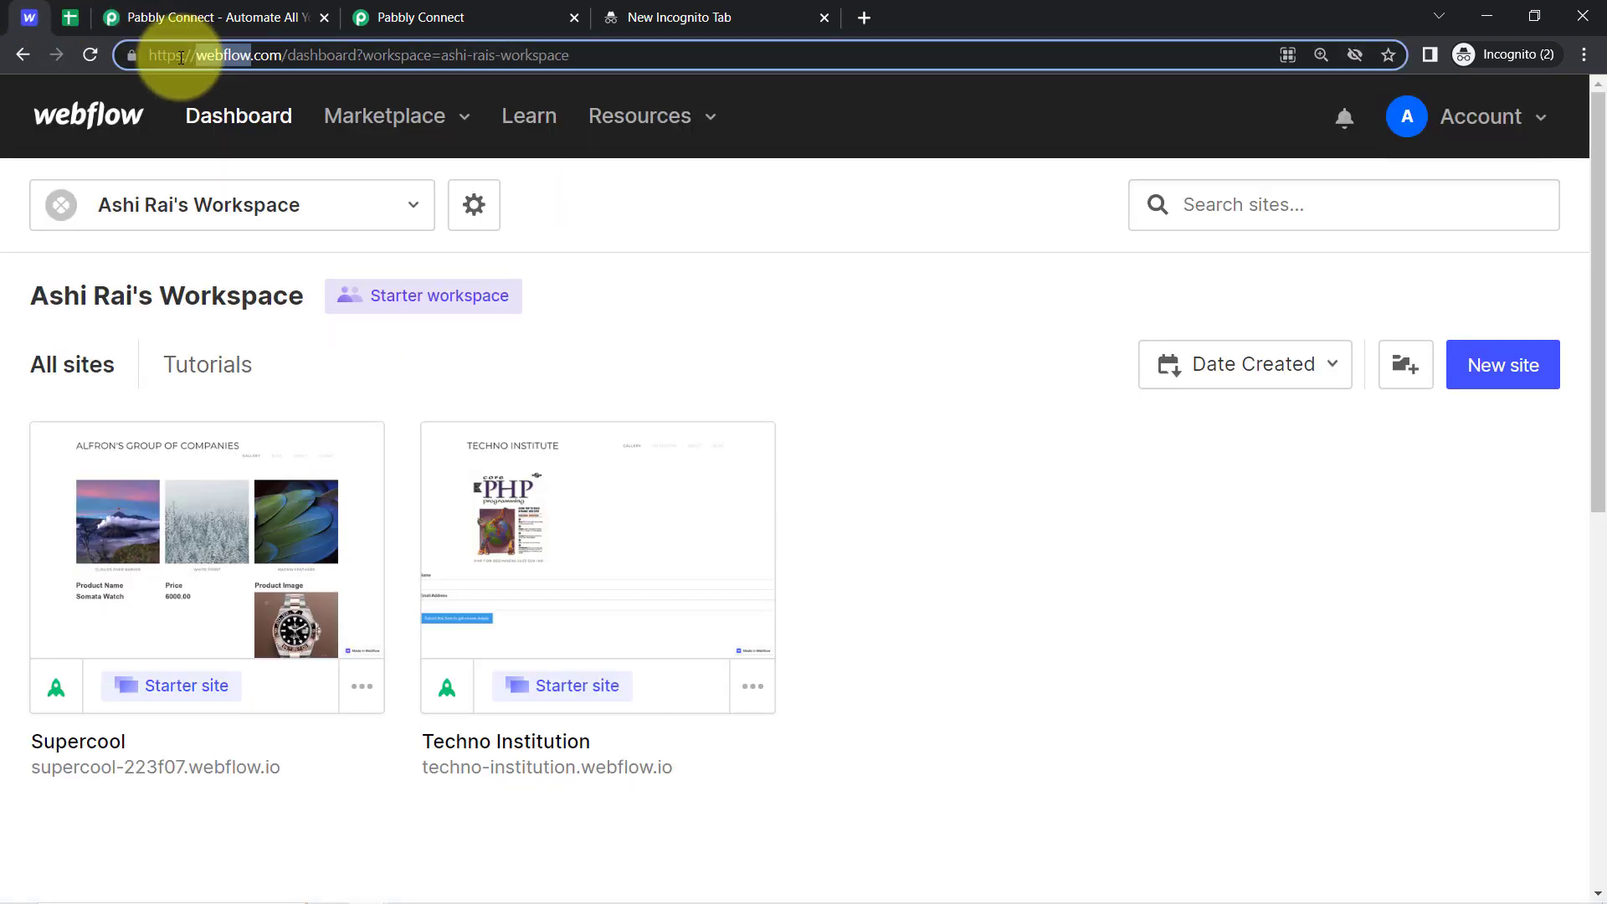
pyautogui.click(72, 18)
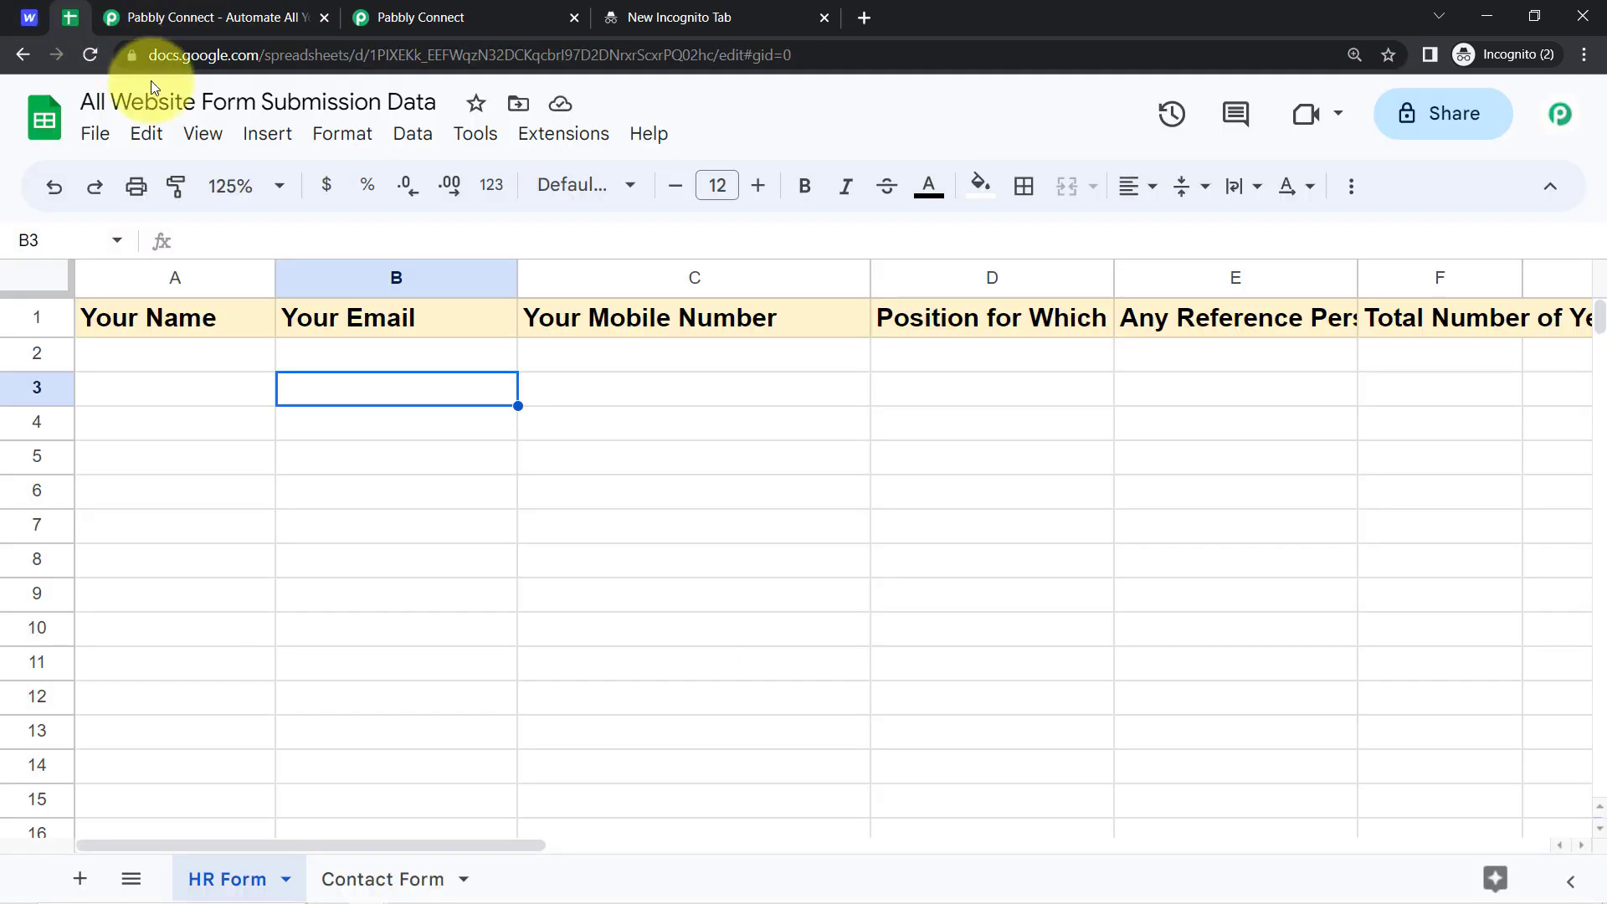
pyautogui.click(149, 7)
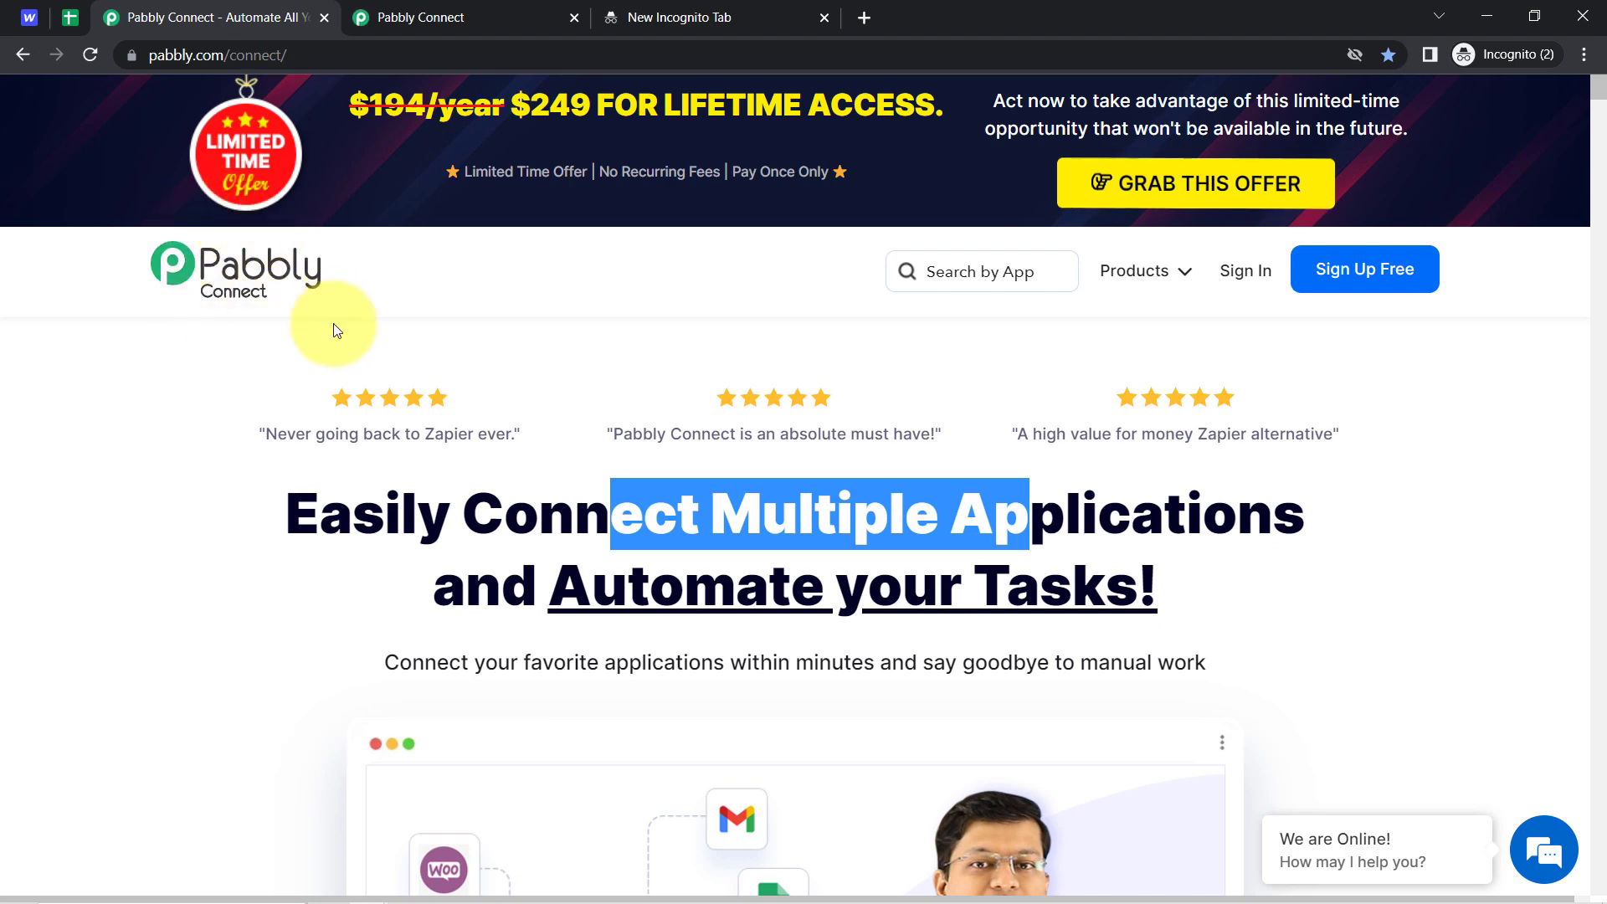
pyautogui.click(375, 193)
pyautogui.click(414, 9)
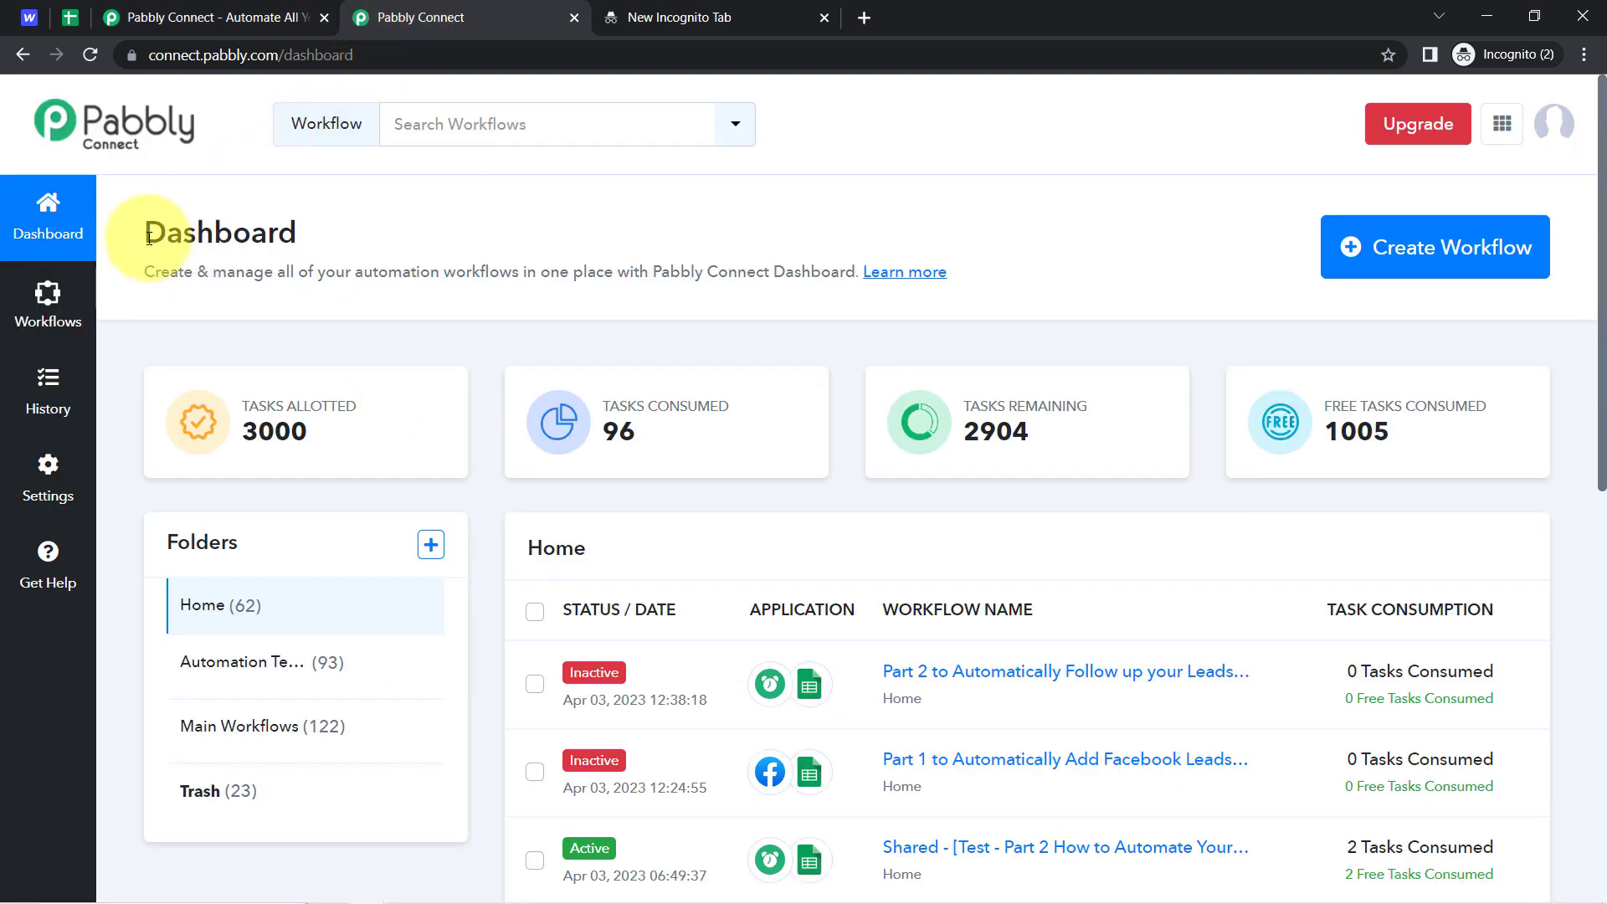
pyautogui.moveTo(148, 238); pyautogui.dragTo(617, 272)
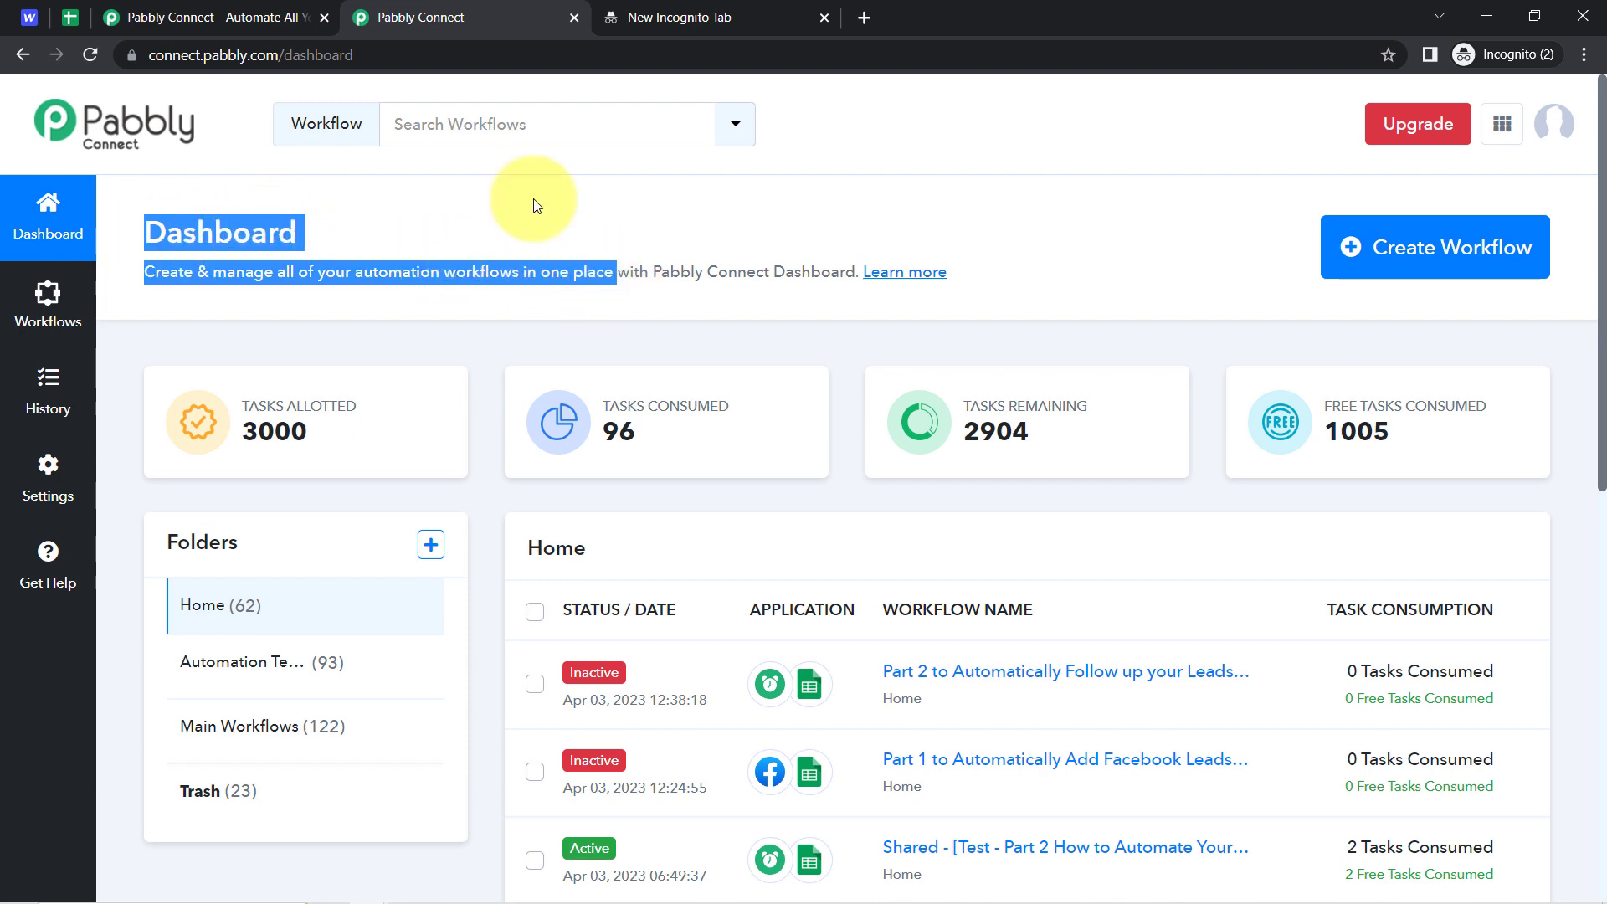
pyautogui.click(308, 15)
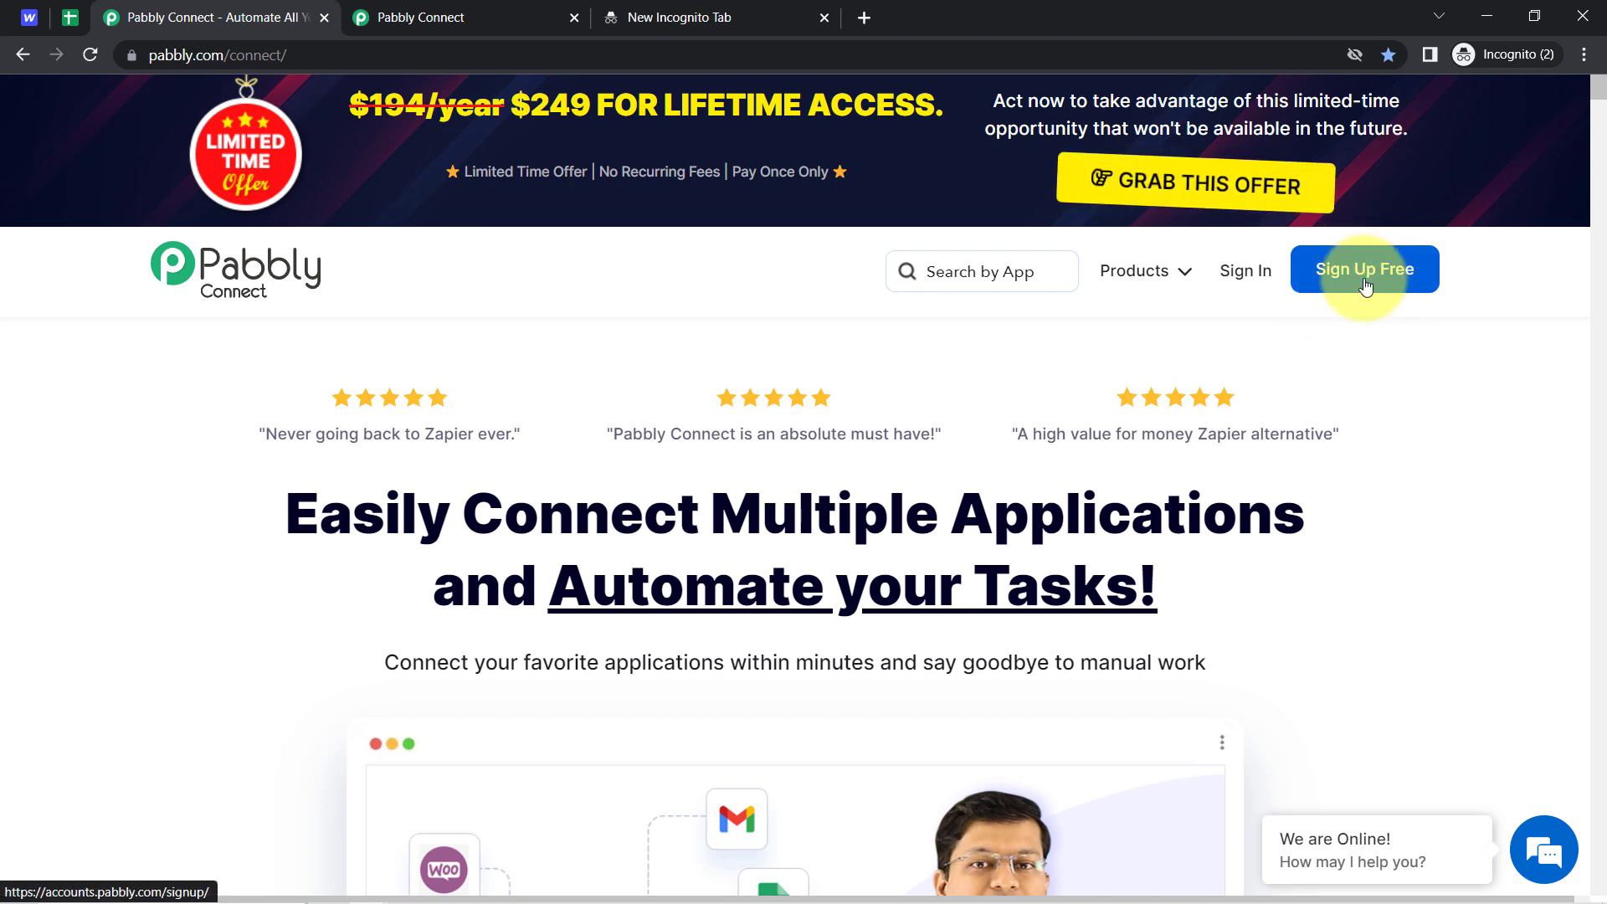
pyautogui.click(442, 17)
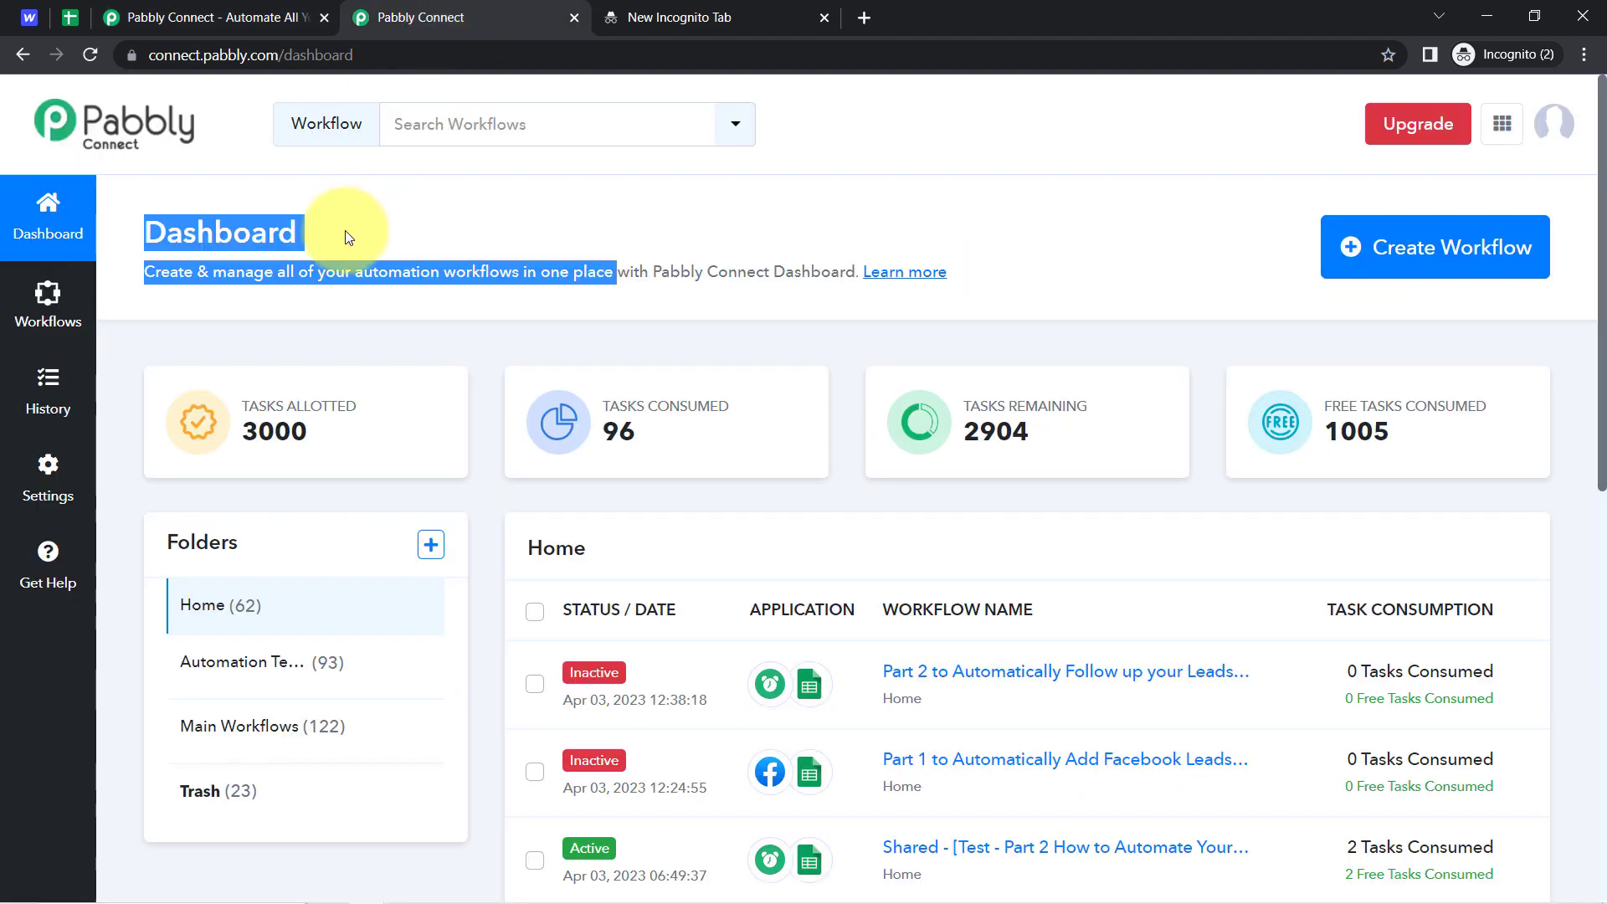
pyautogui.click(192, 232)
pyautogui.moveTo(144, 232); pyautogui.dragTo(683, 275)
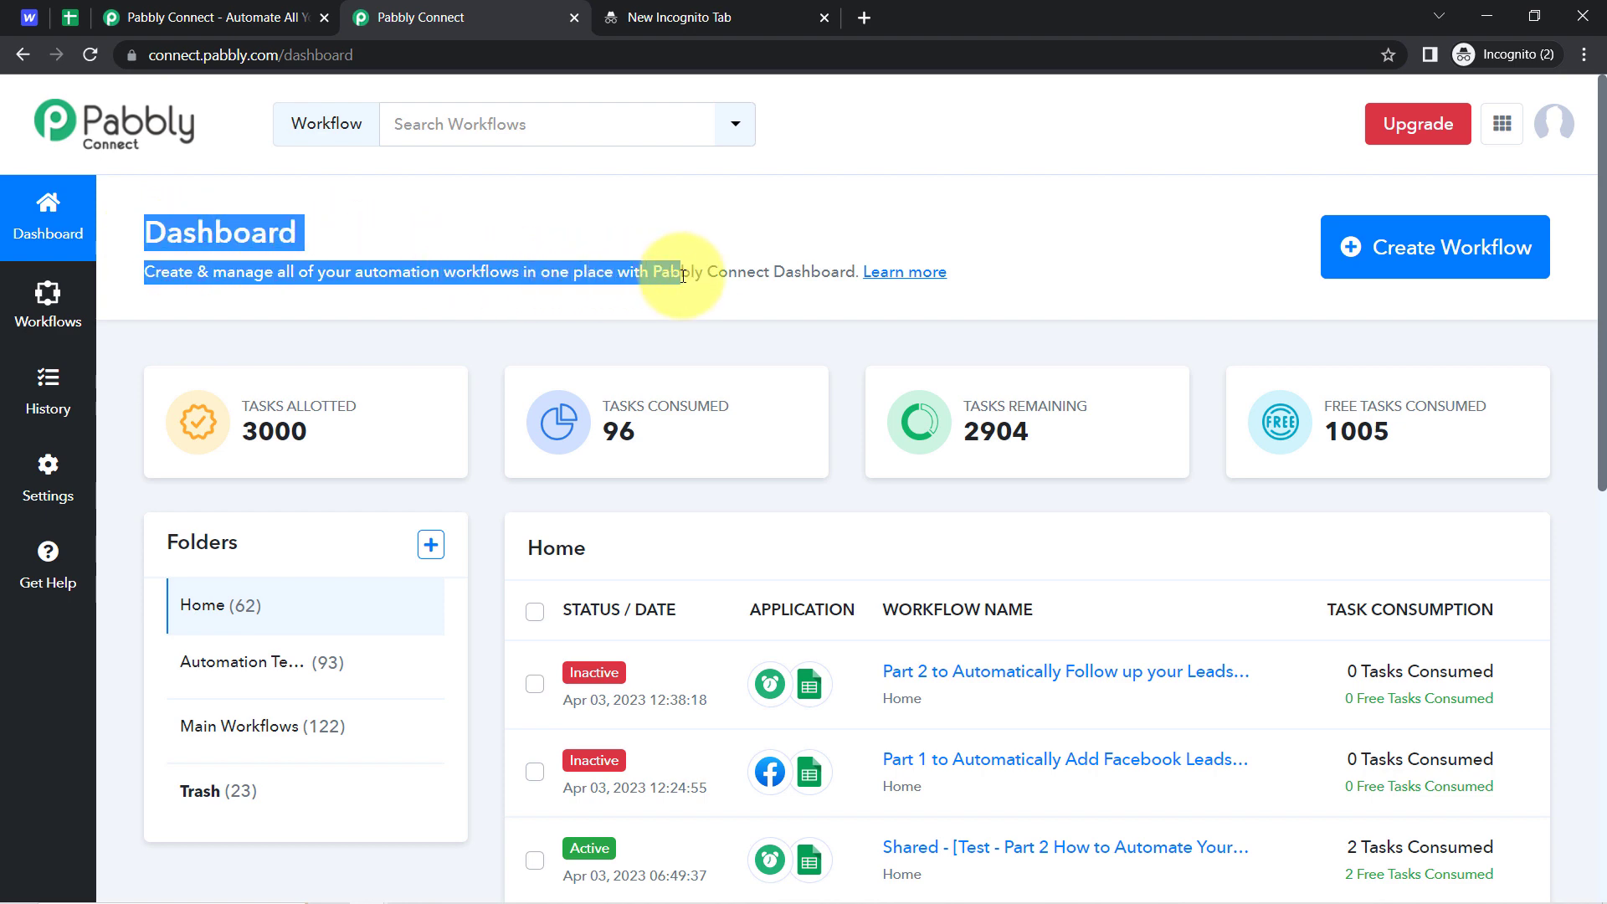
# Create a new workflow named "Get Submission Data of All Forms Embedded on Webflow Site"
pyautogui.click(1413, 262)
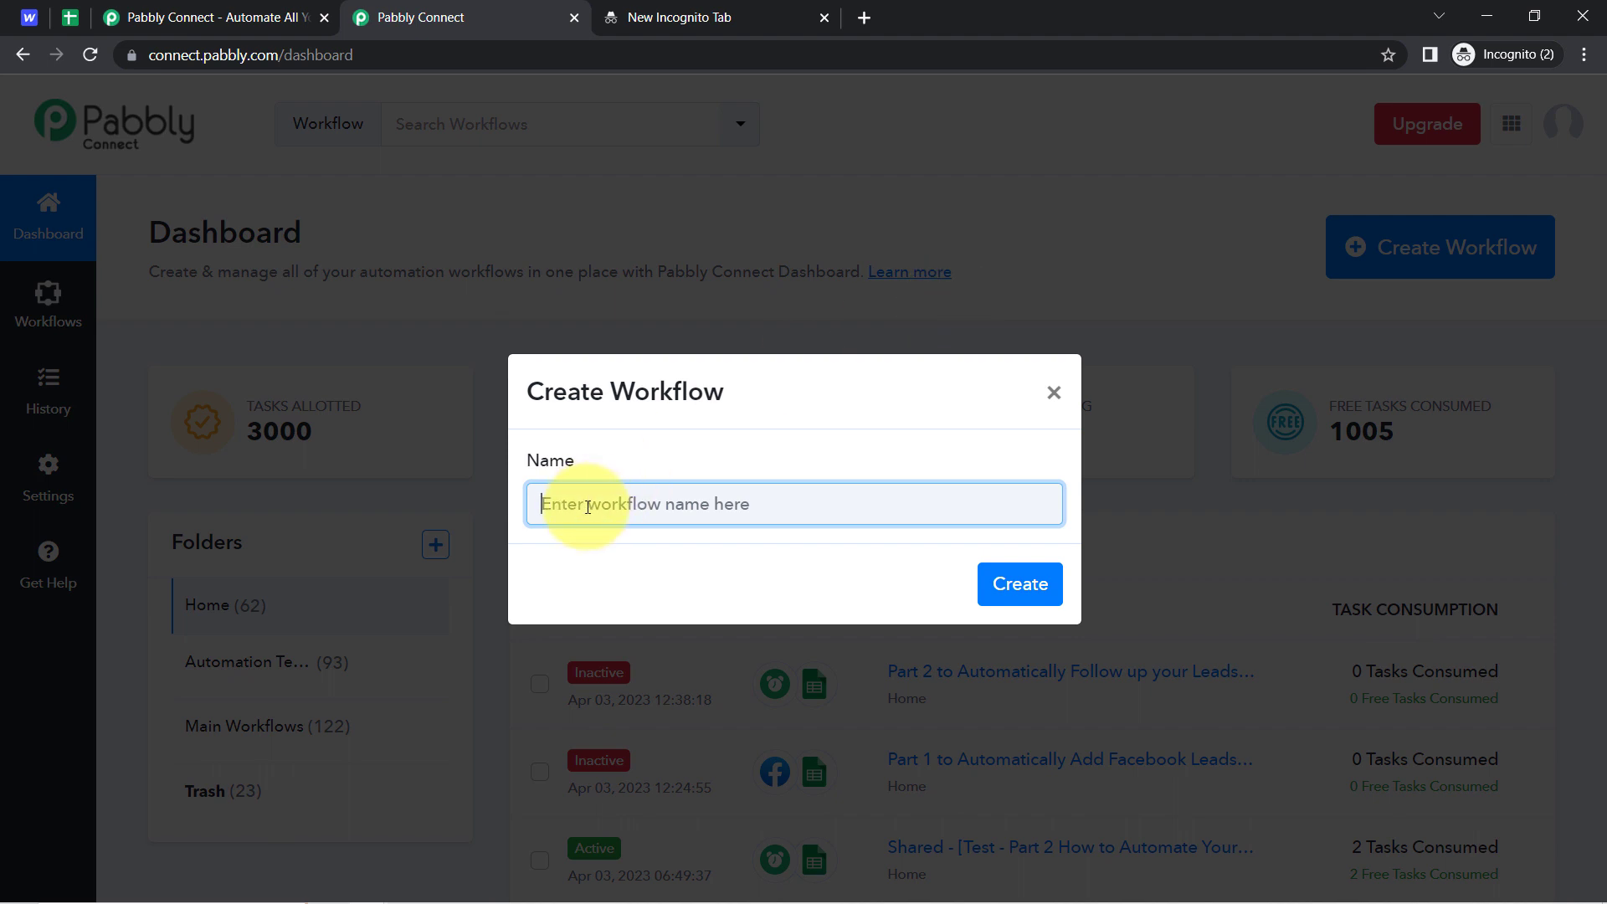
pyautogui.write('Get Submission Data of All Forms Embedded on Webflow Site')
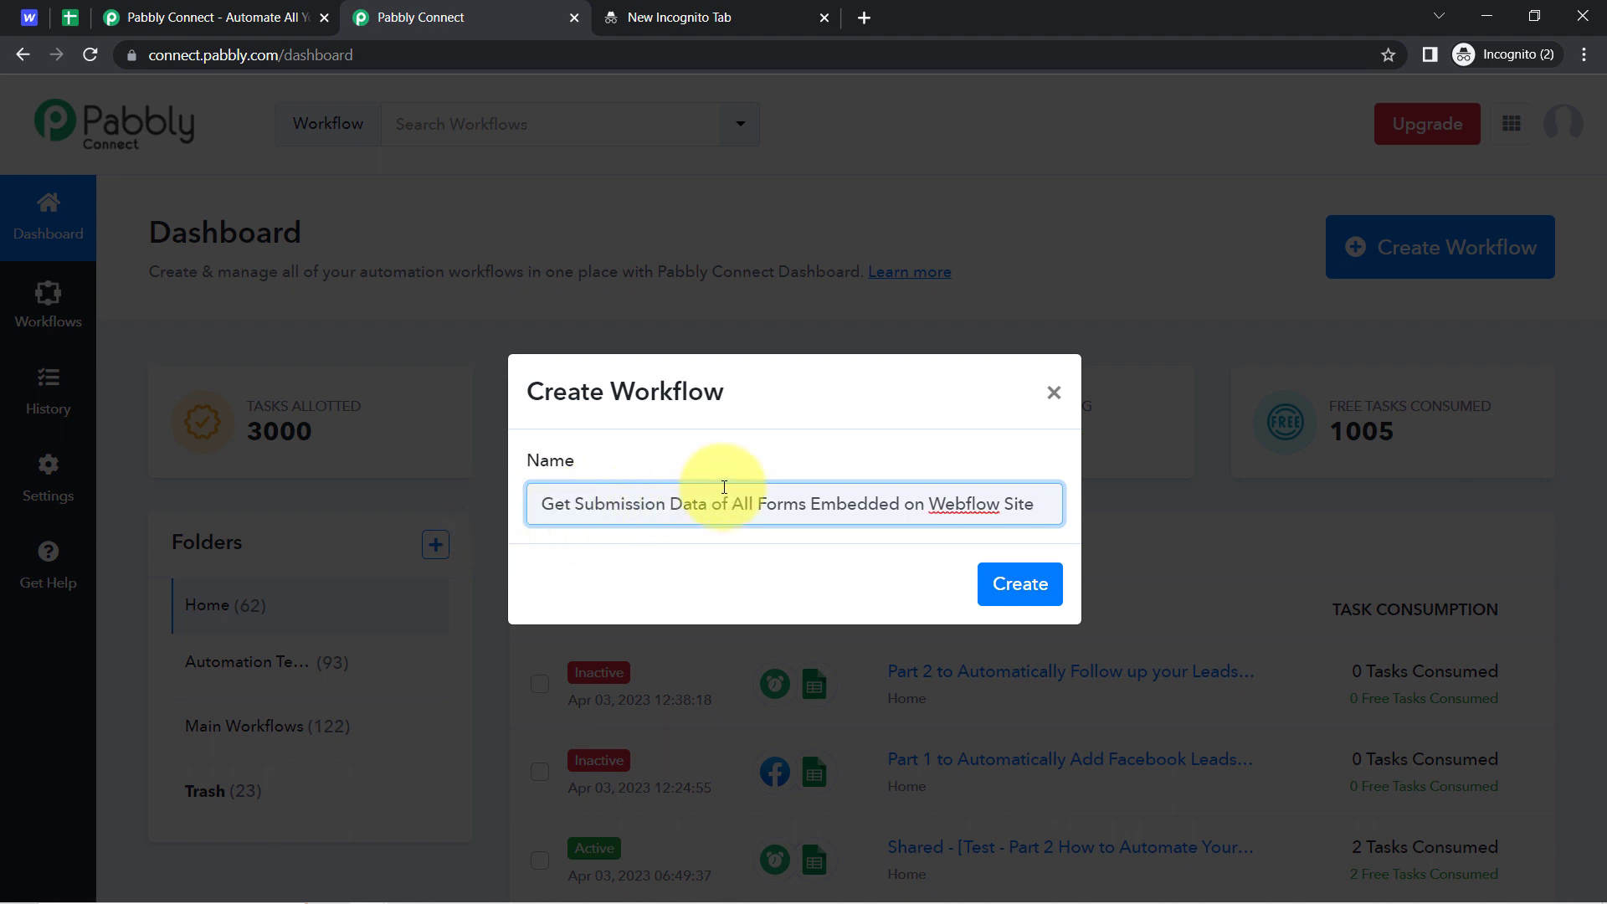
pyautogui.moveTo(944, 508); pyautogui.dragTo(1044, 506)
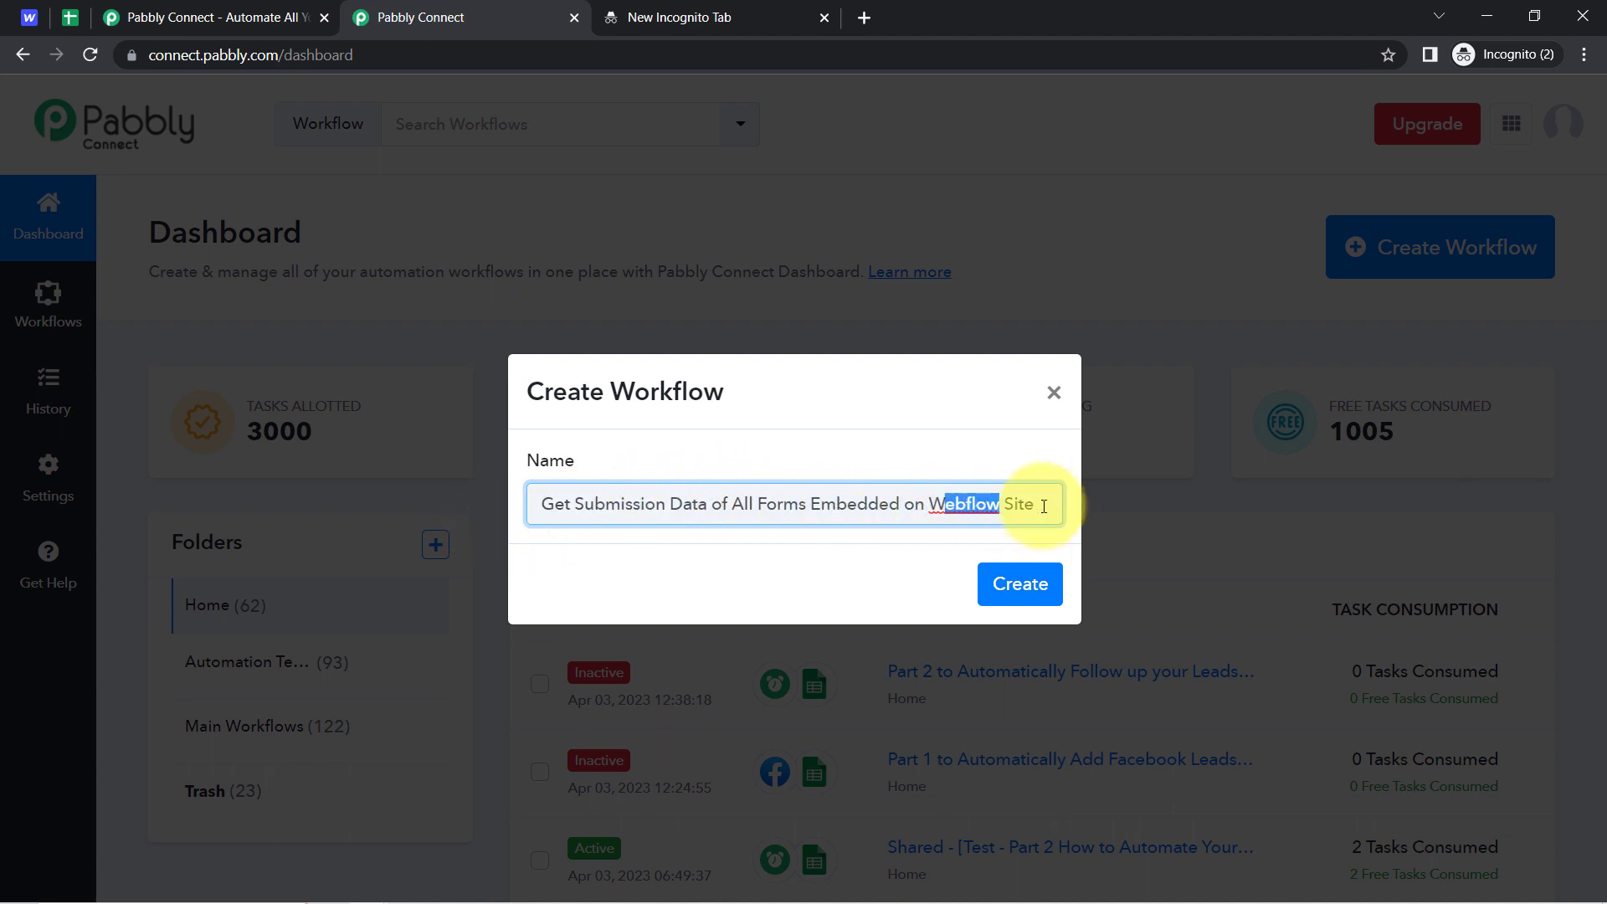
pyautogui.click(1021, 585)
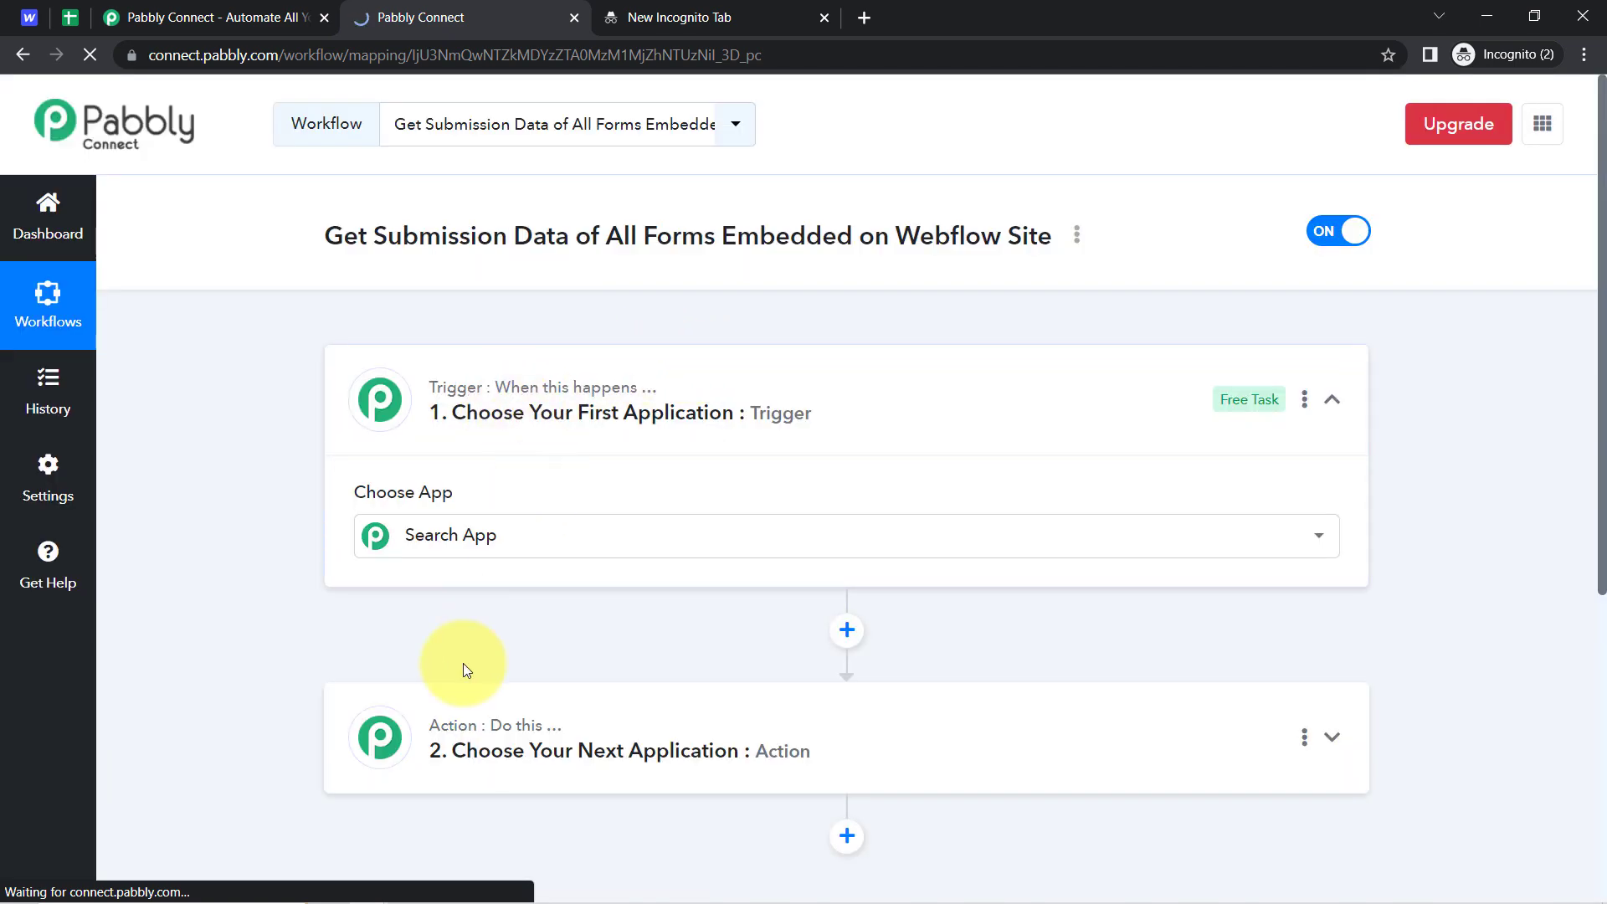
# Choose Webflow as the trigger application of the workflow
pyautogui.moveTo(436, 739)
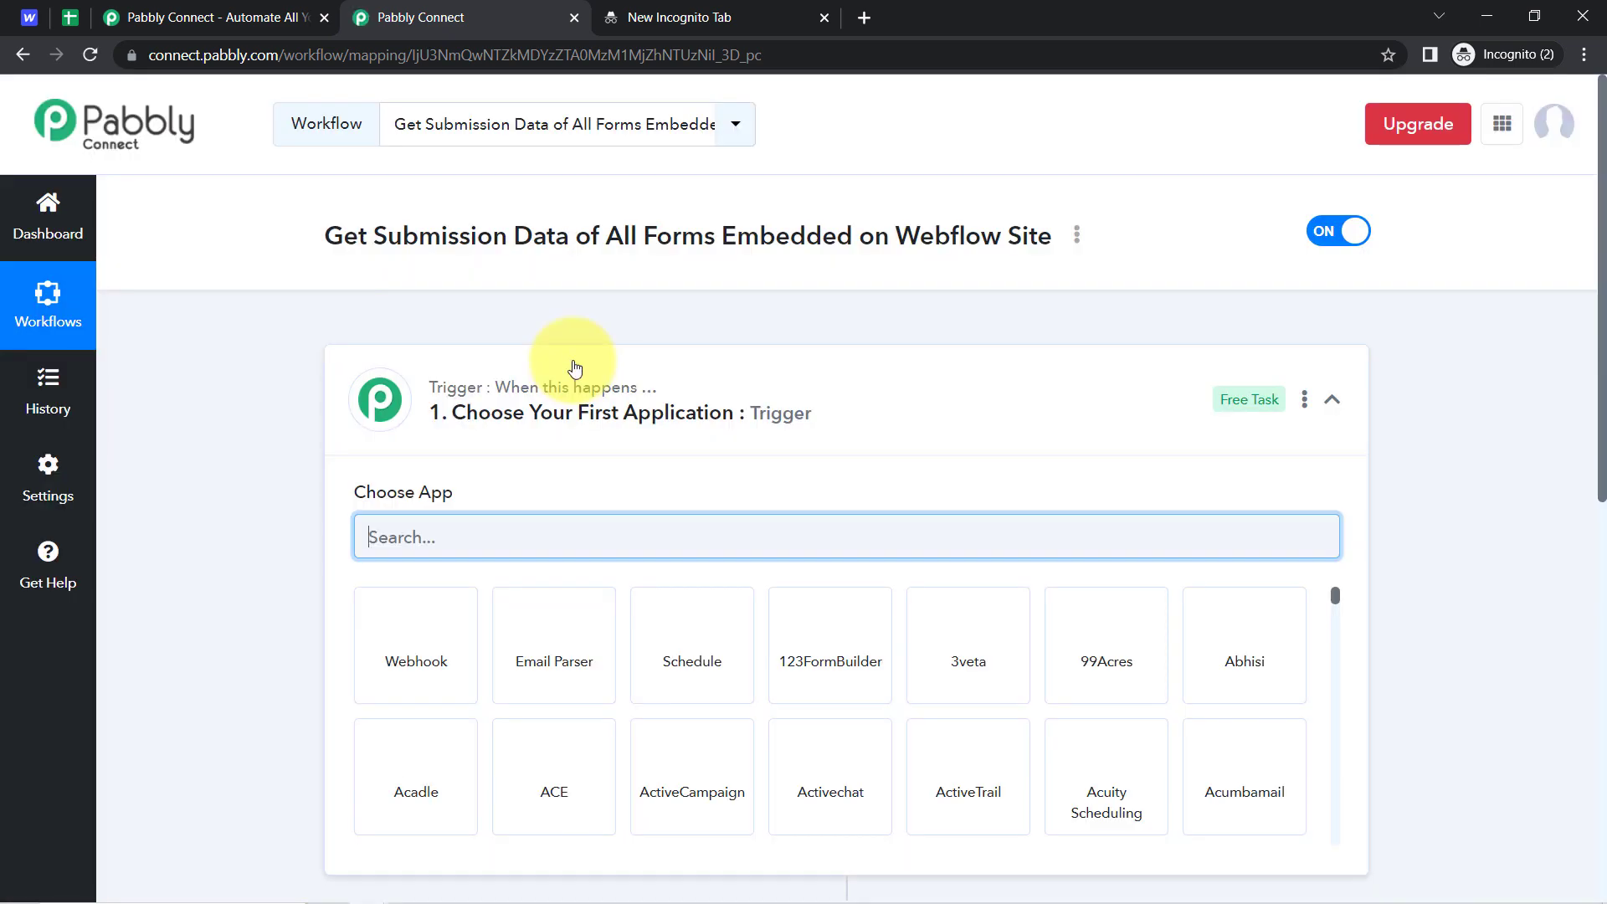
pyautogui.click(574, 366)
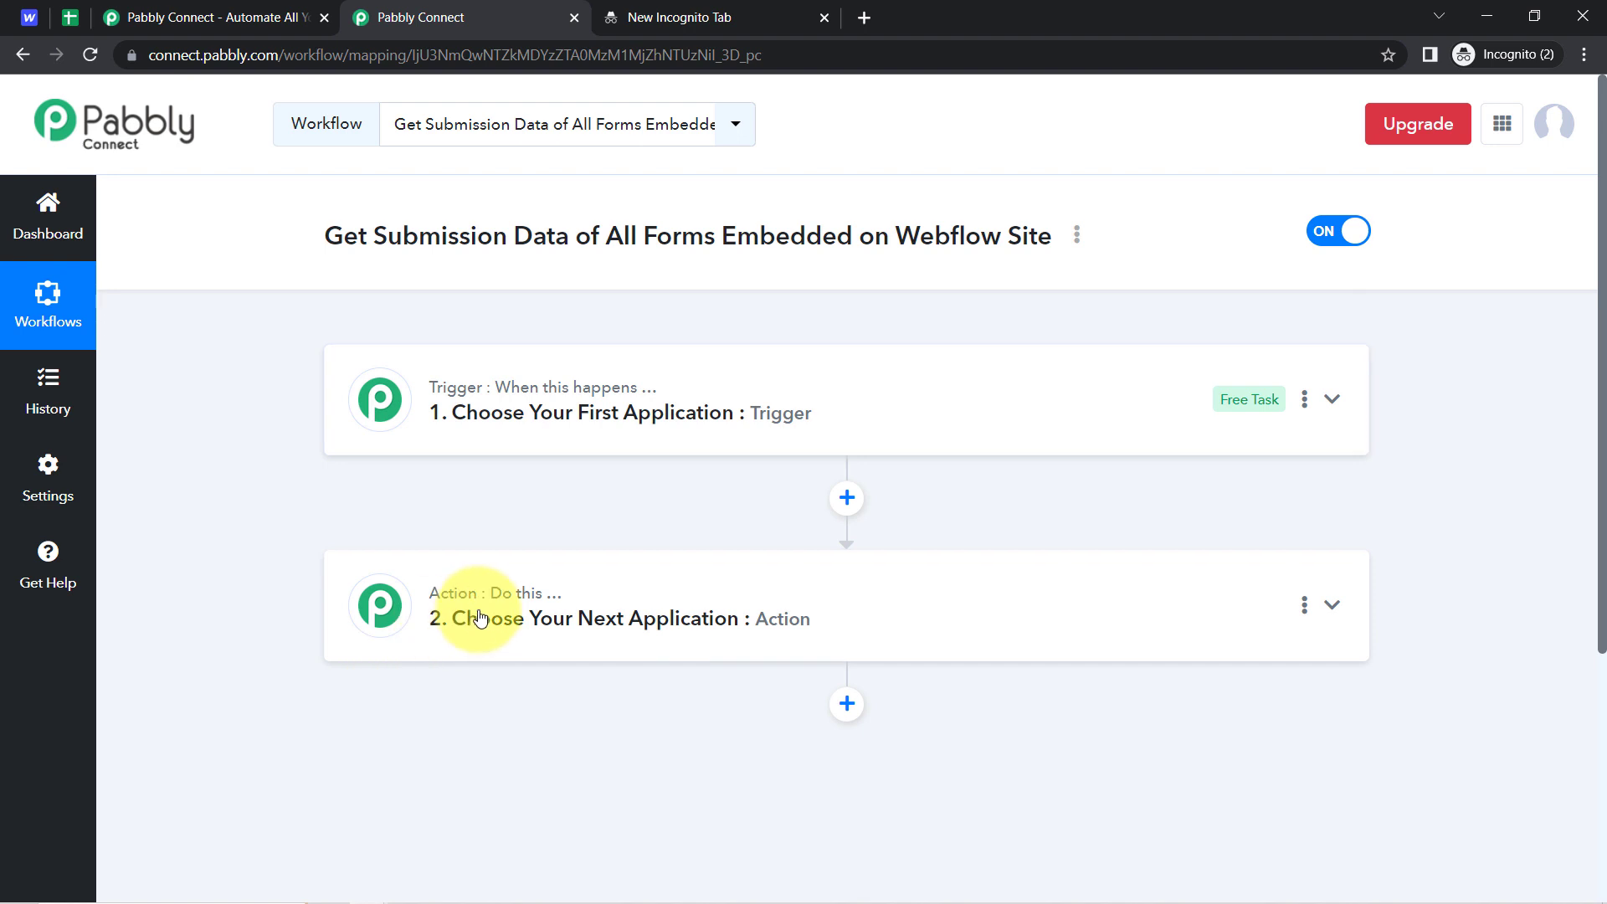
pyautogui.moveTo(575, 588)
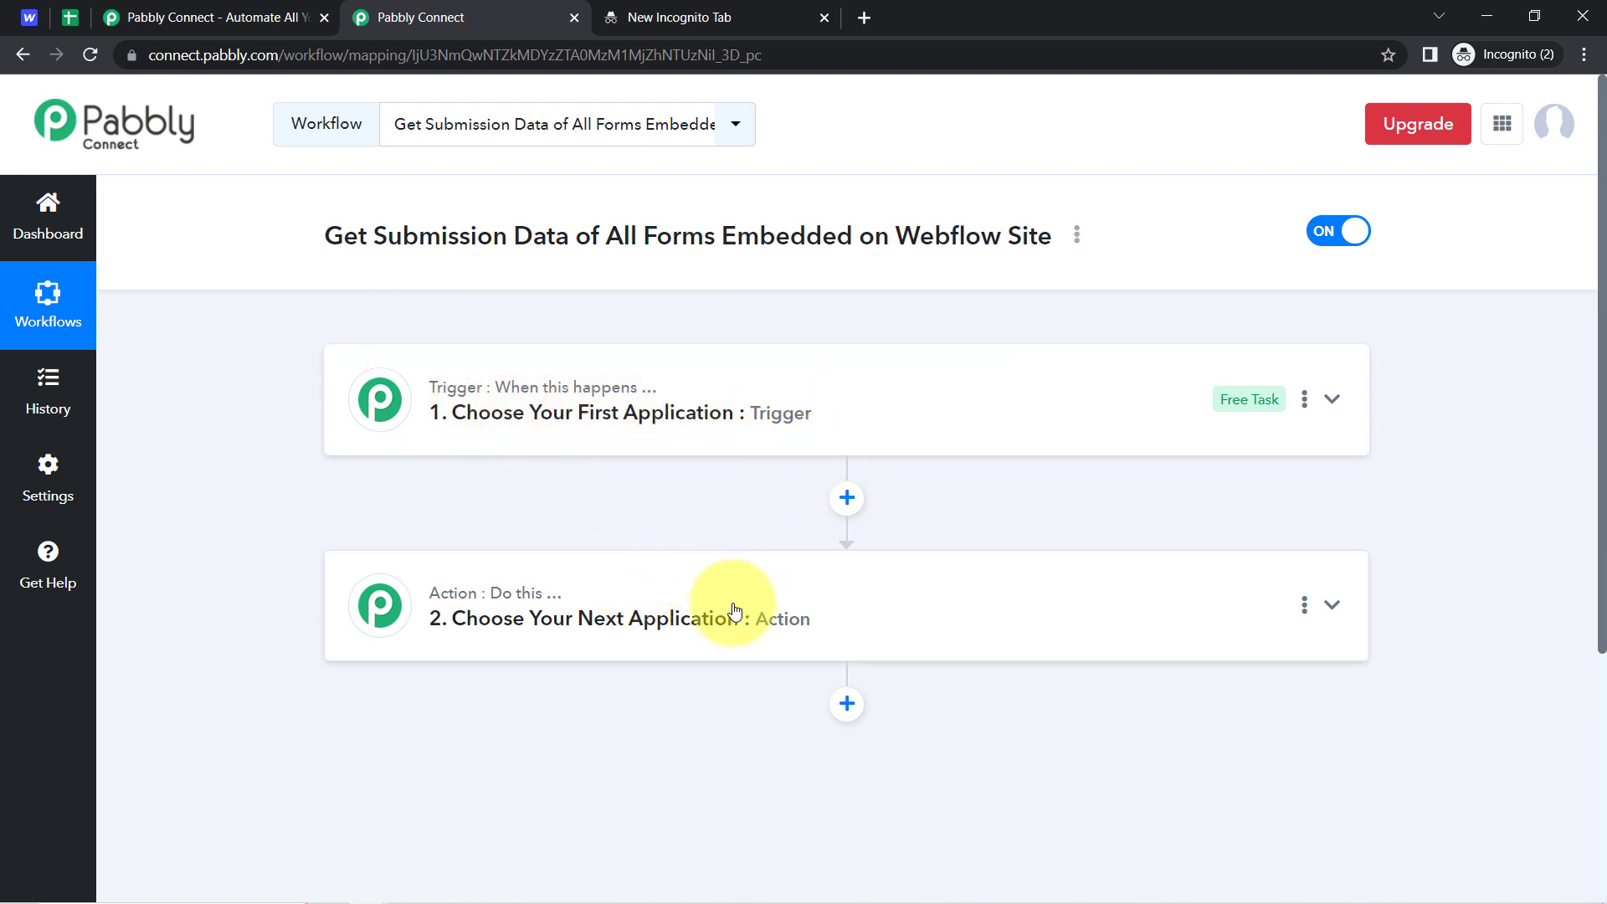
pyautogui.click(589, 421)
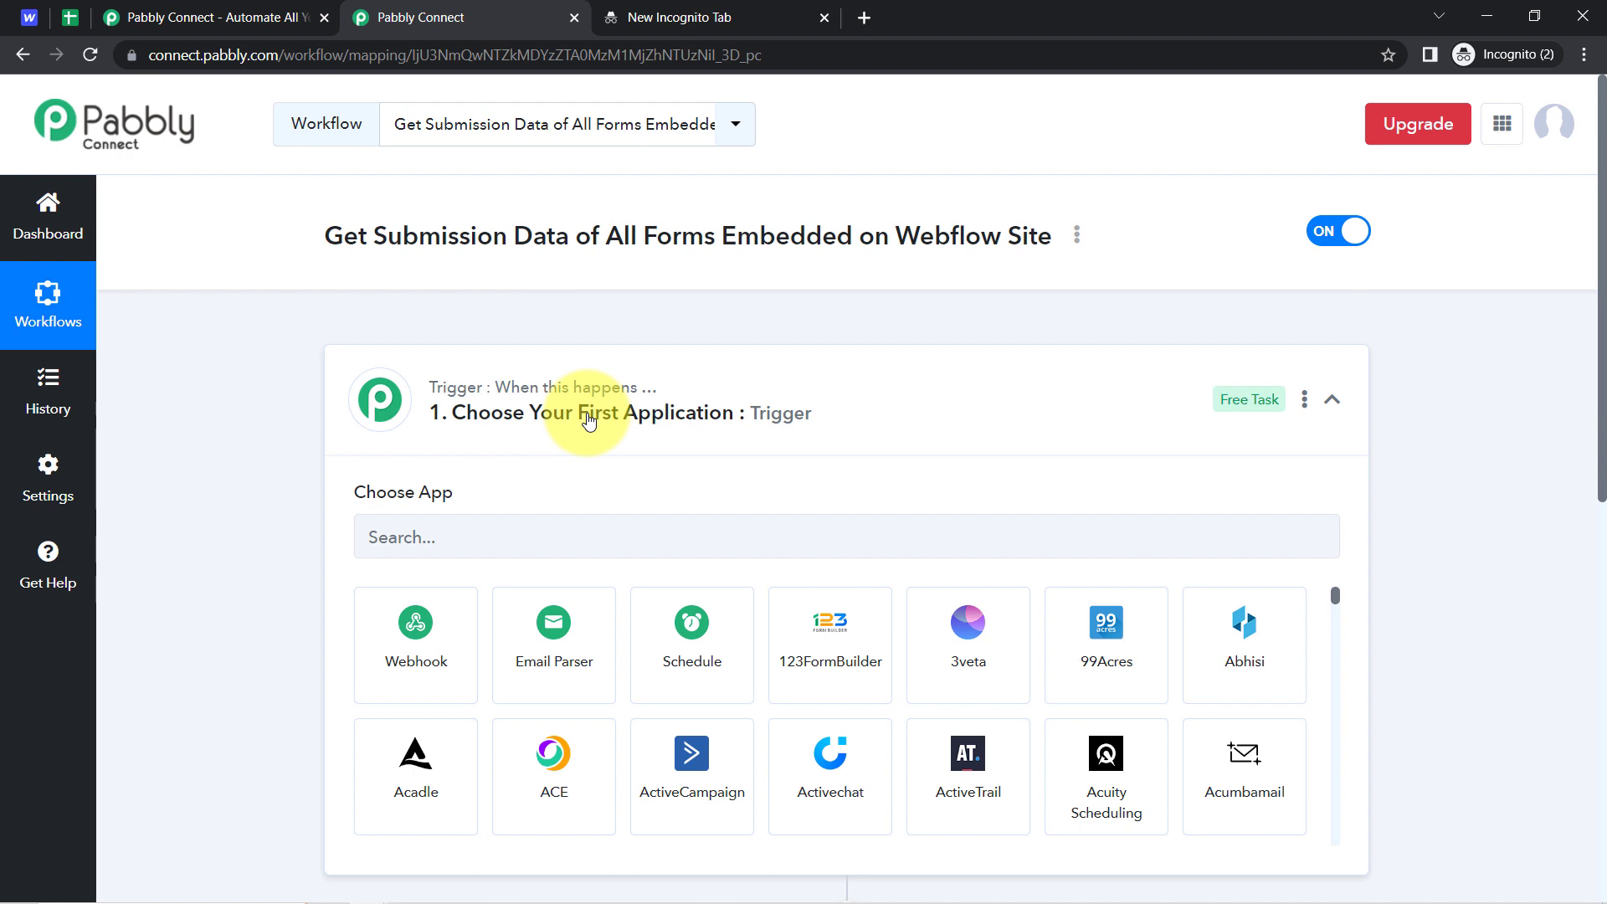
pyautogui.moveTo(343, 235); pyautogui.dragTo(823, 233)
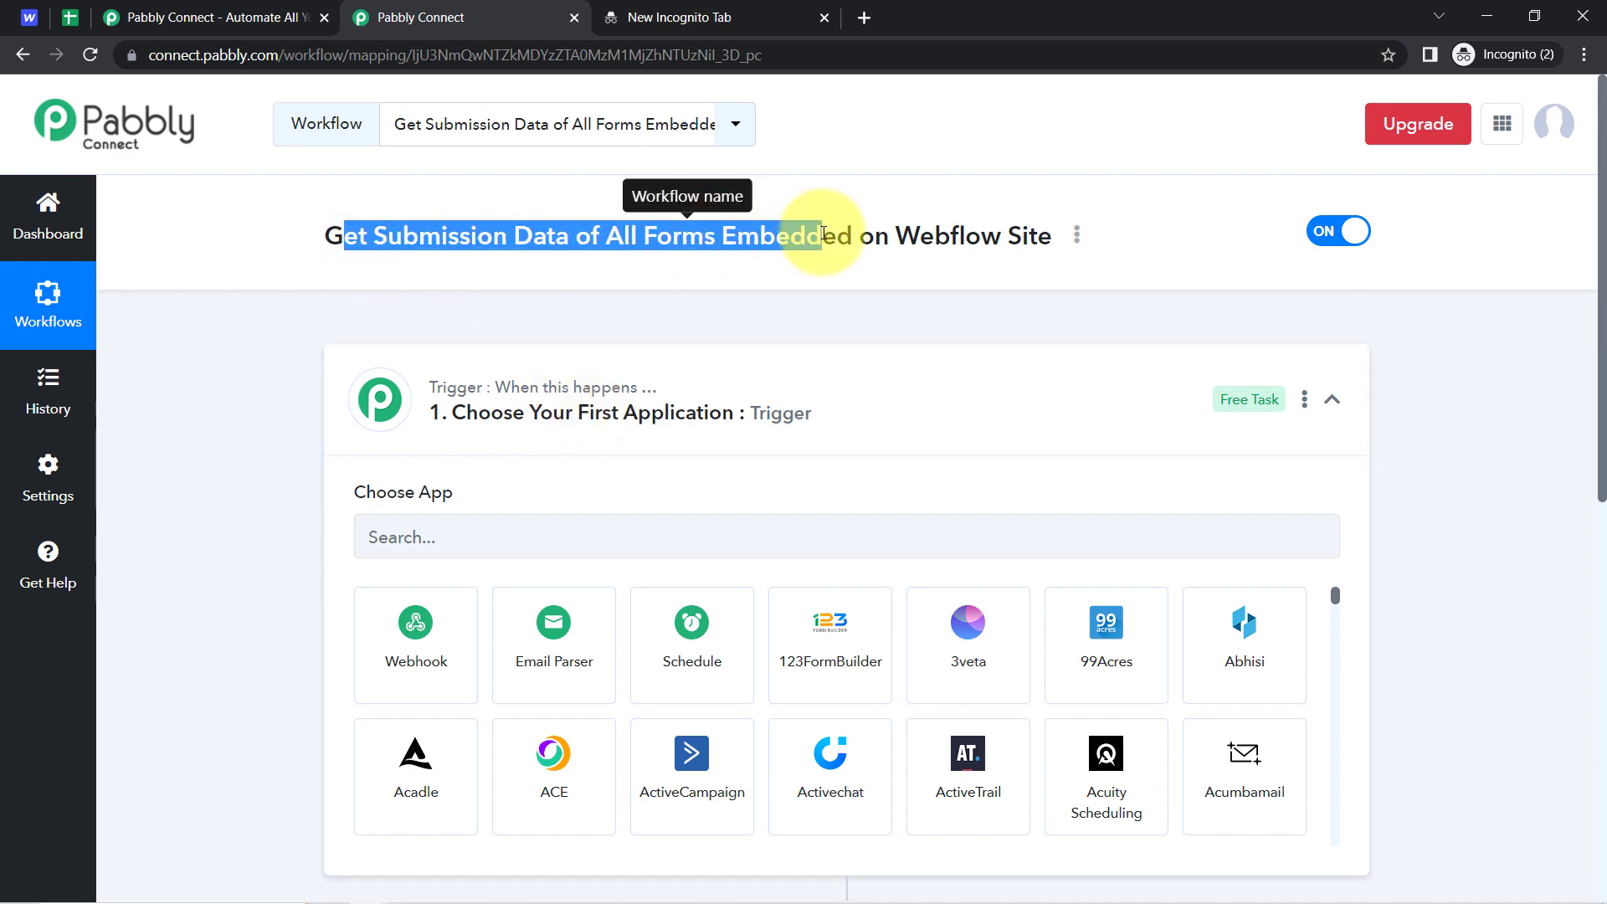
pyautogui.click(429, 538)
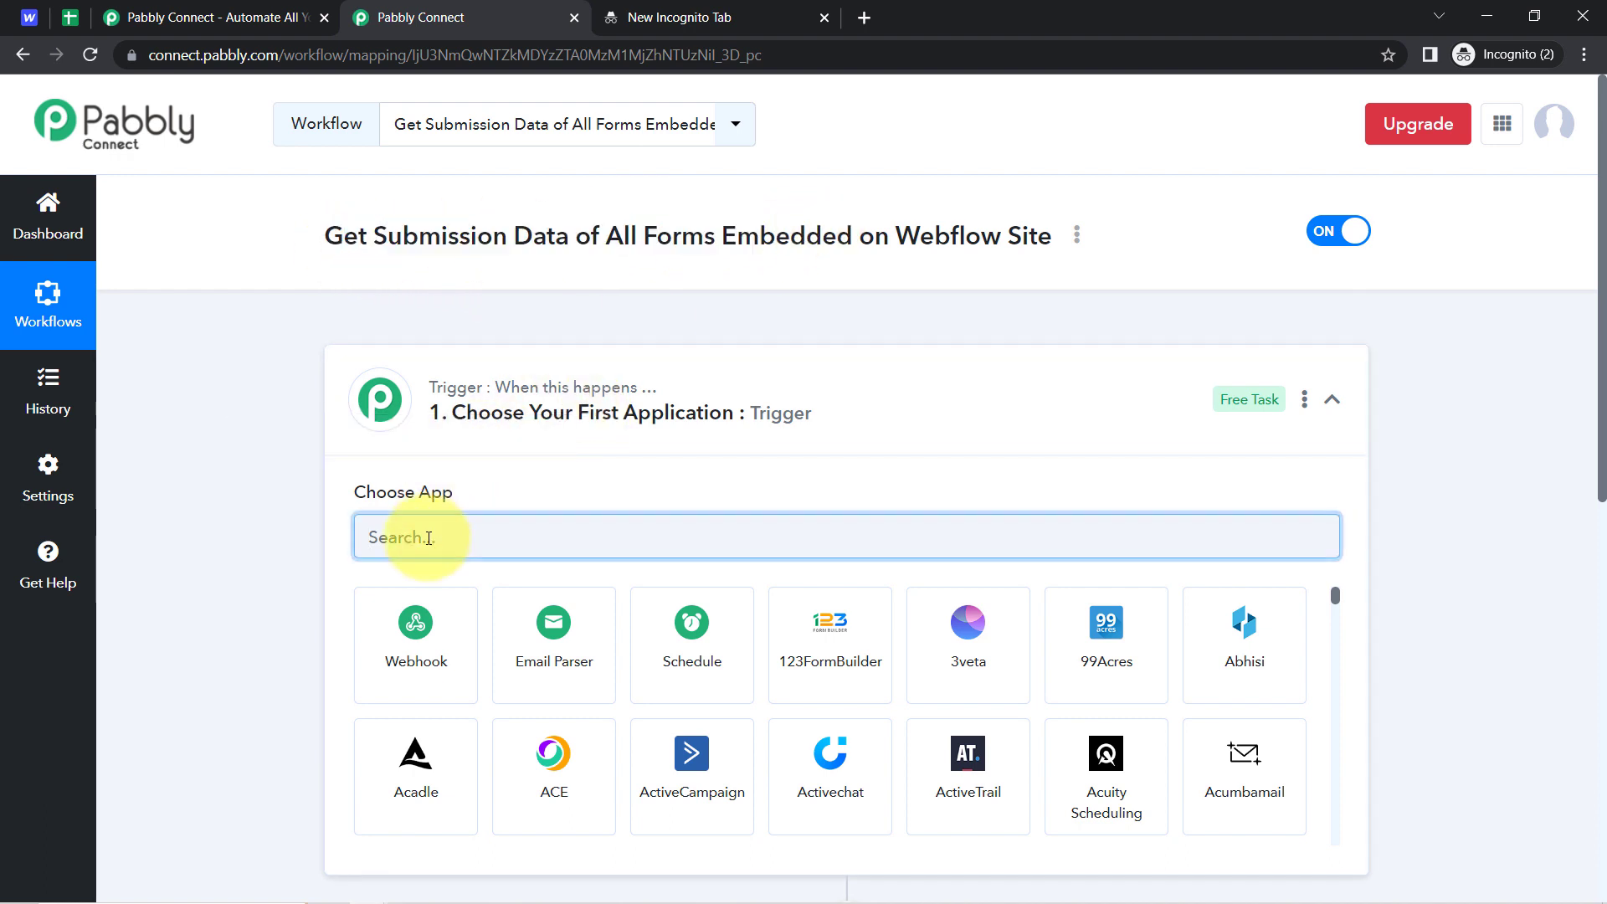
pyautogui.write('webflo')
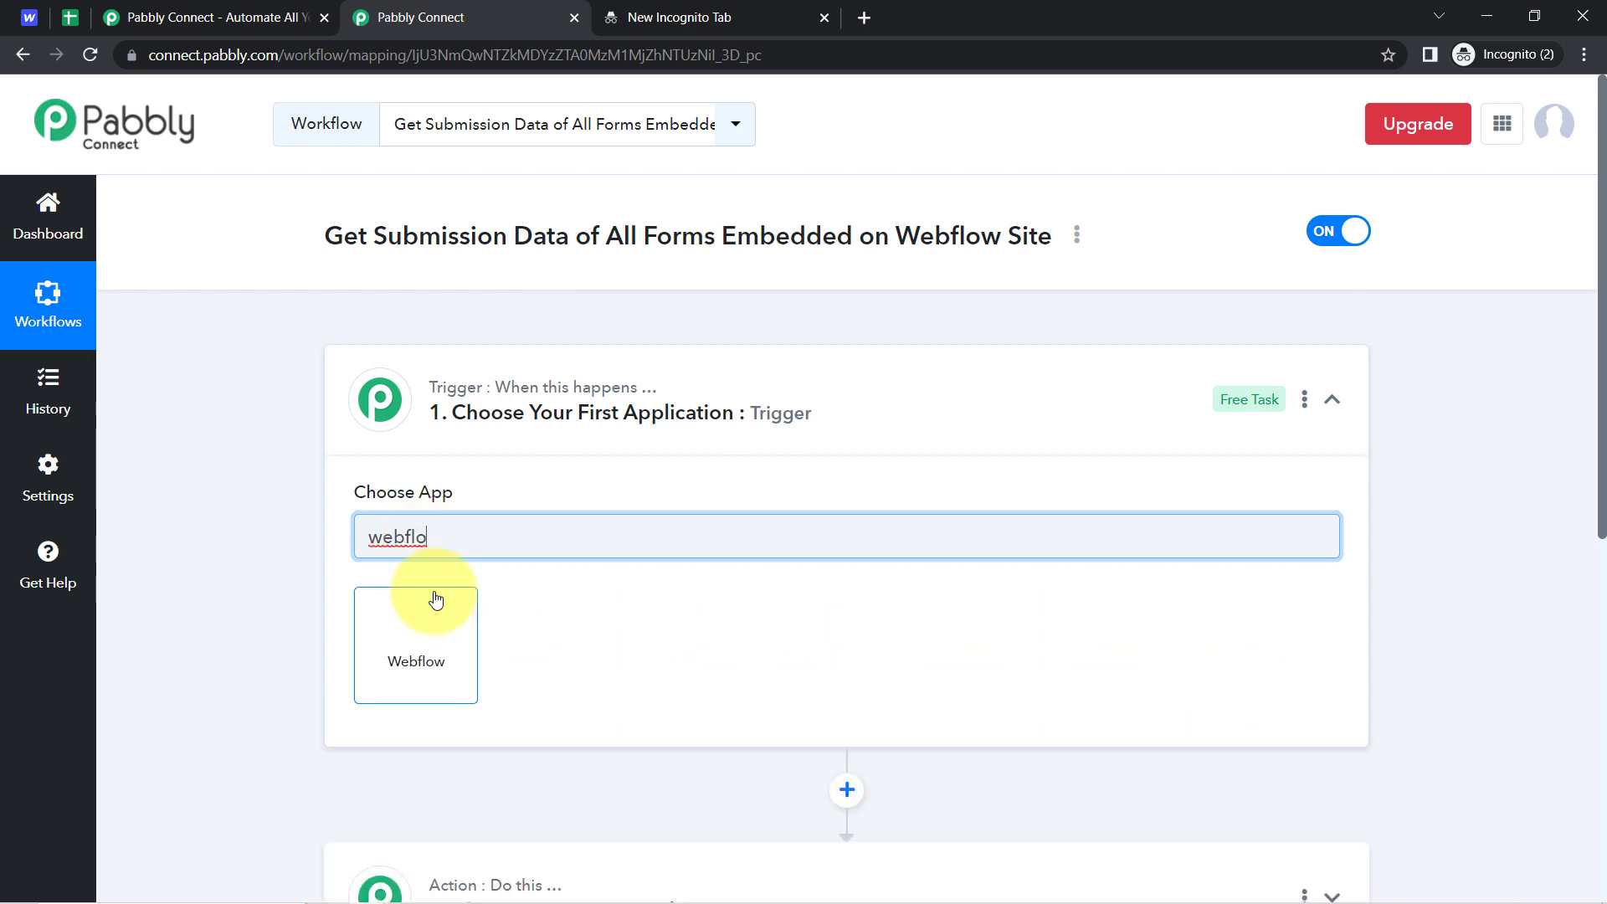
pyautogui.click(419, 630)
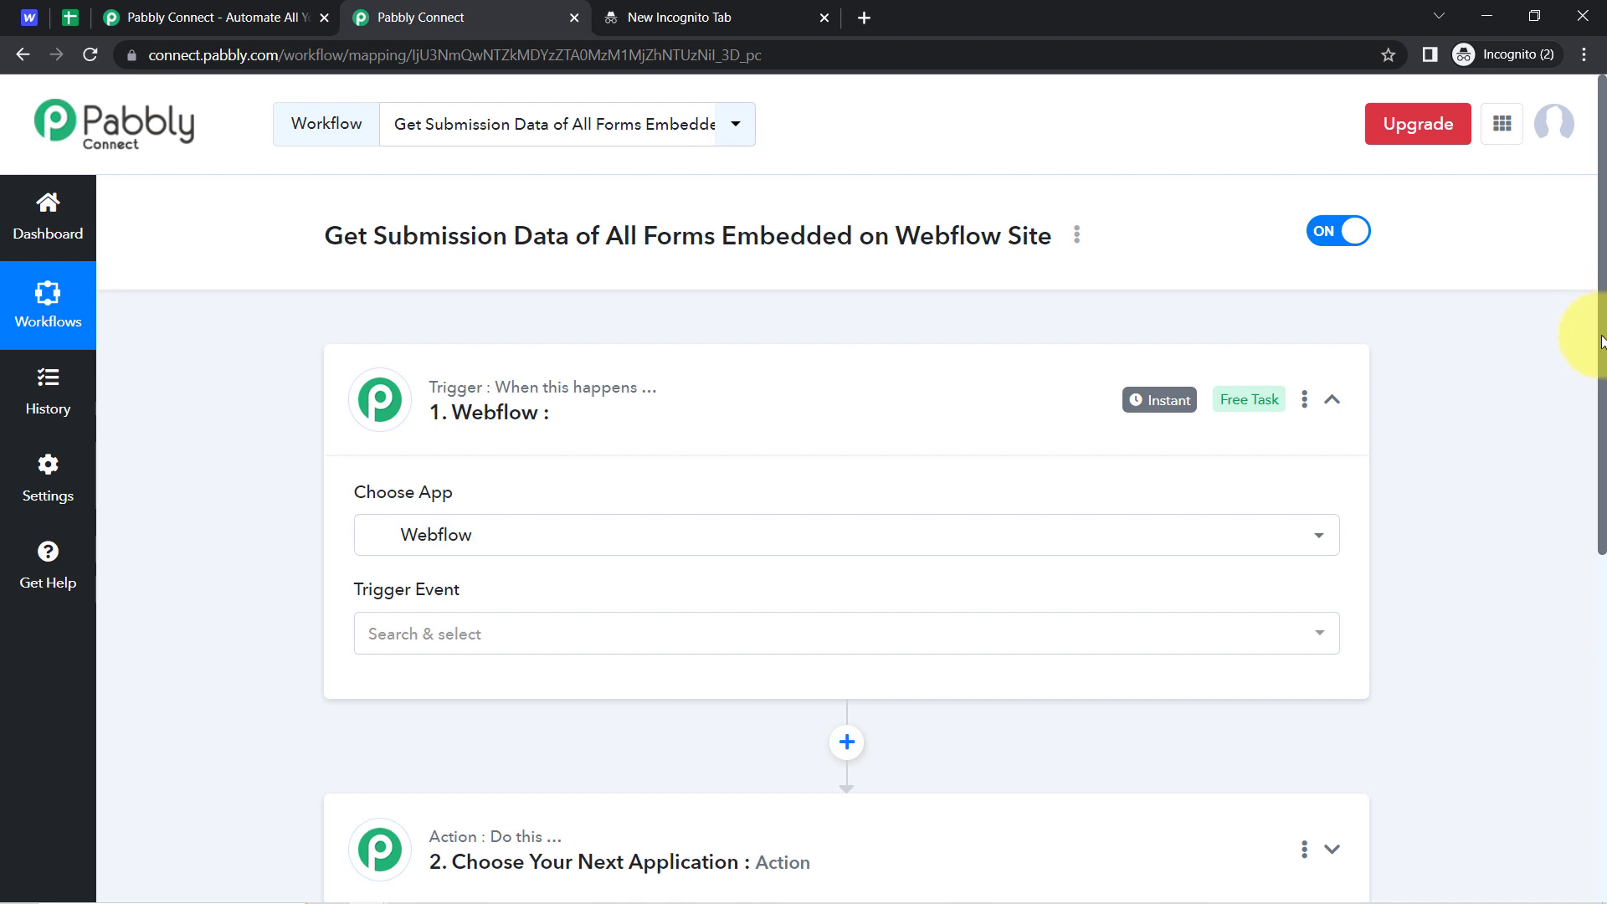
# Choose Google Sheets as the application for the workflow's action step
pyautogui.moveTo(1602, 340); pyautogui.dragTo(1579, 460)
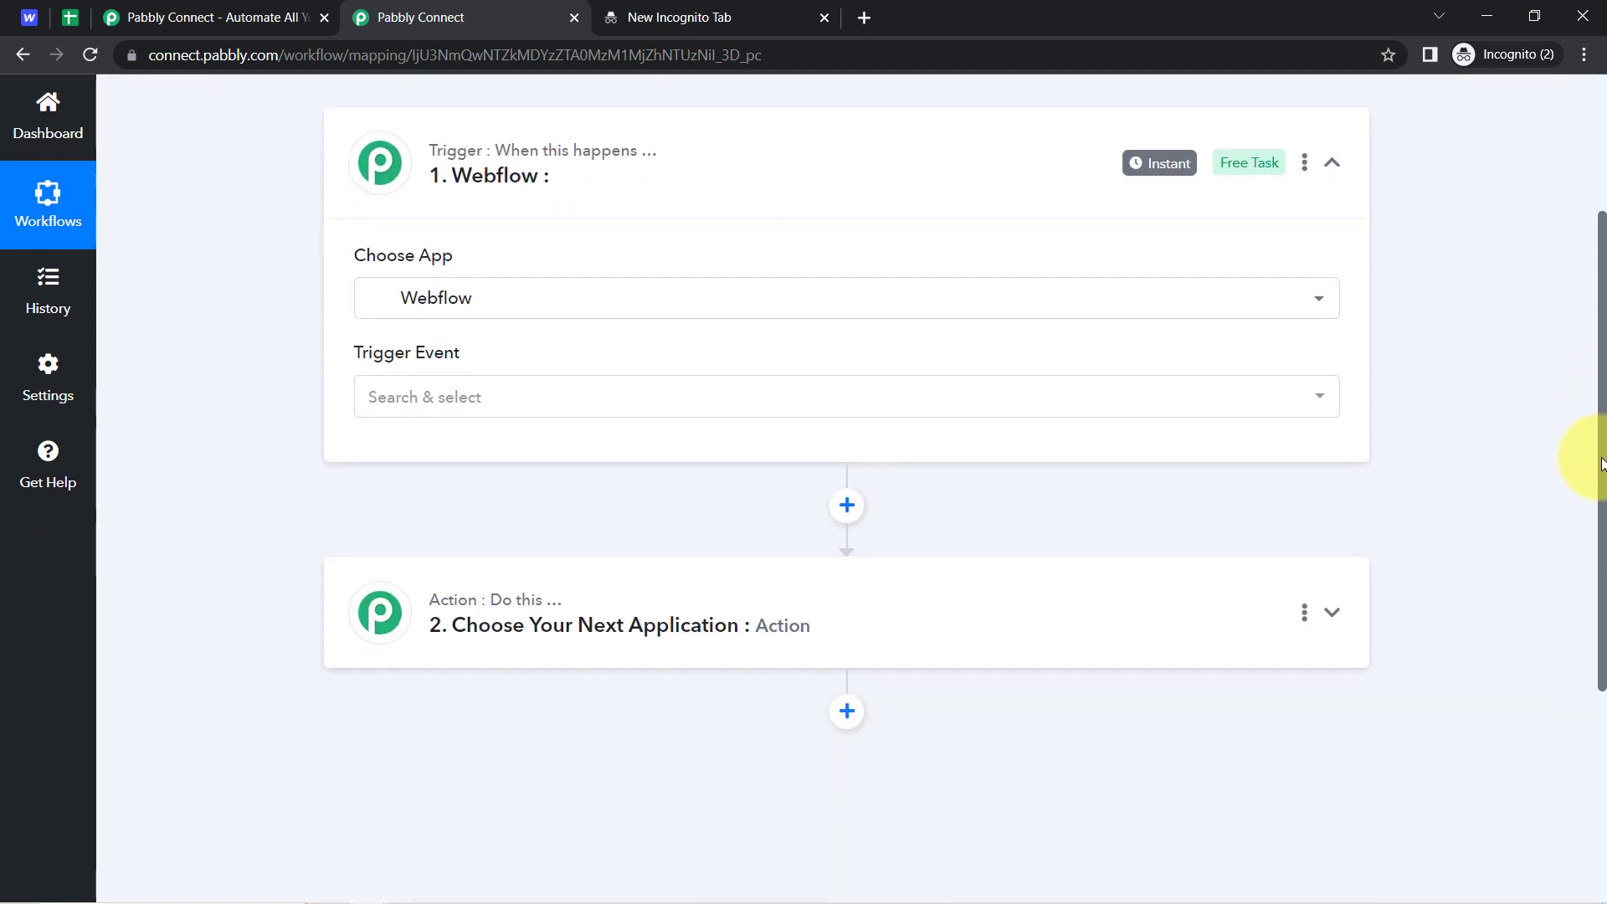
pyautogui.click(460, 619)
pyautogui.click(413, 746)
pyautogui.write('gogle')
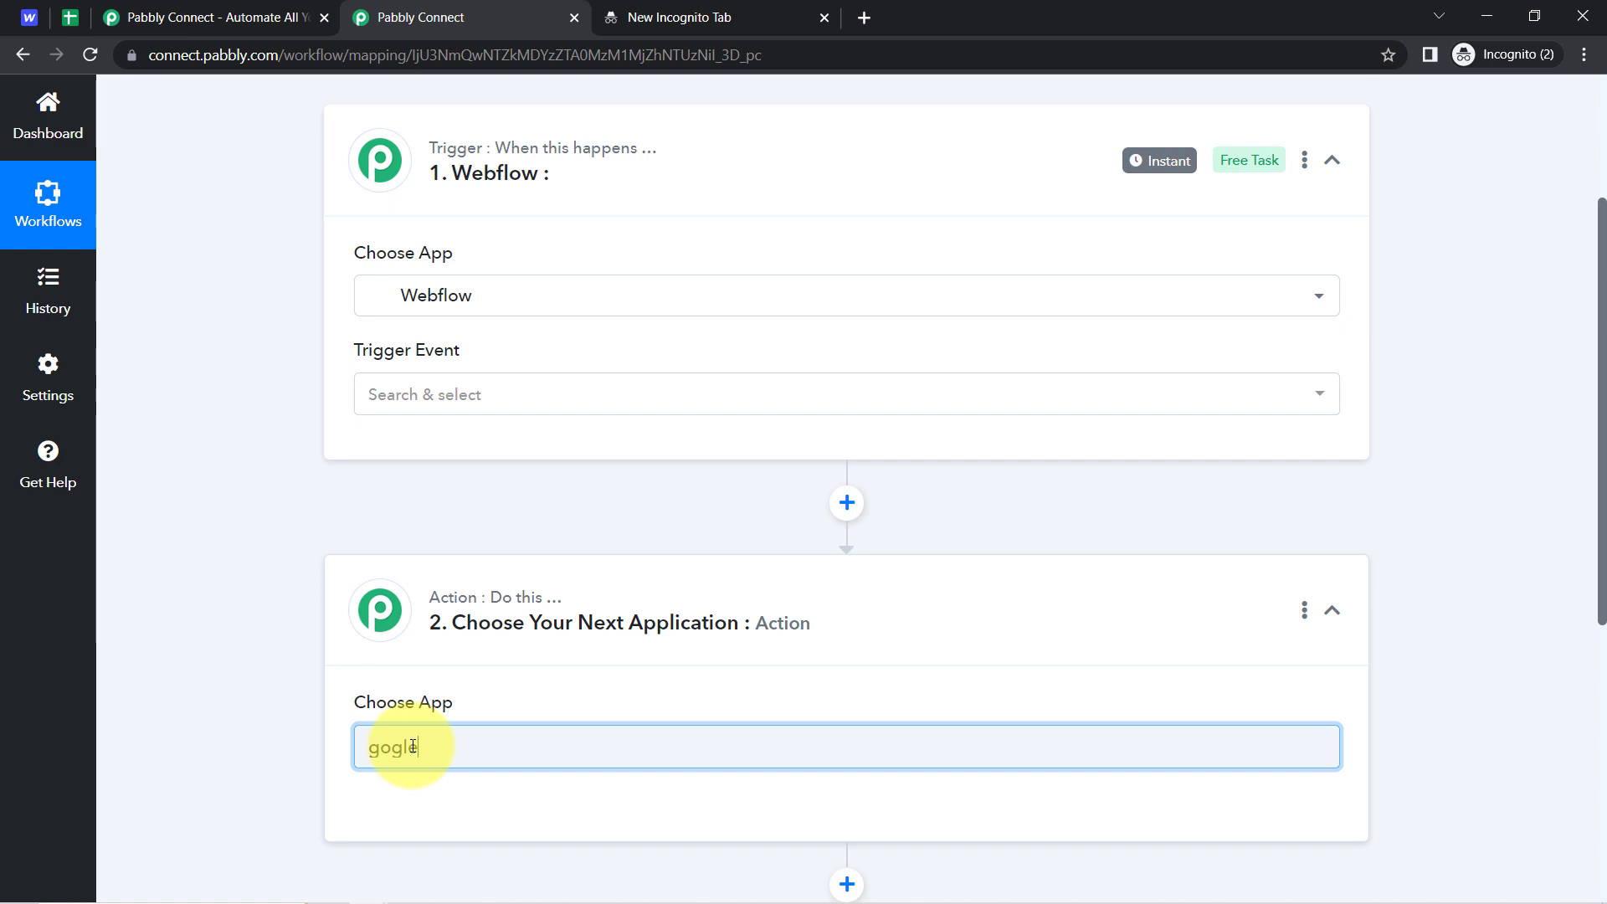
pyautogui.press('BackSpace')
pyautogui.press('BackSpace')
pyautogui.write('ogle')
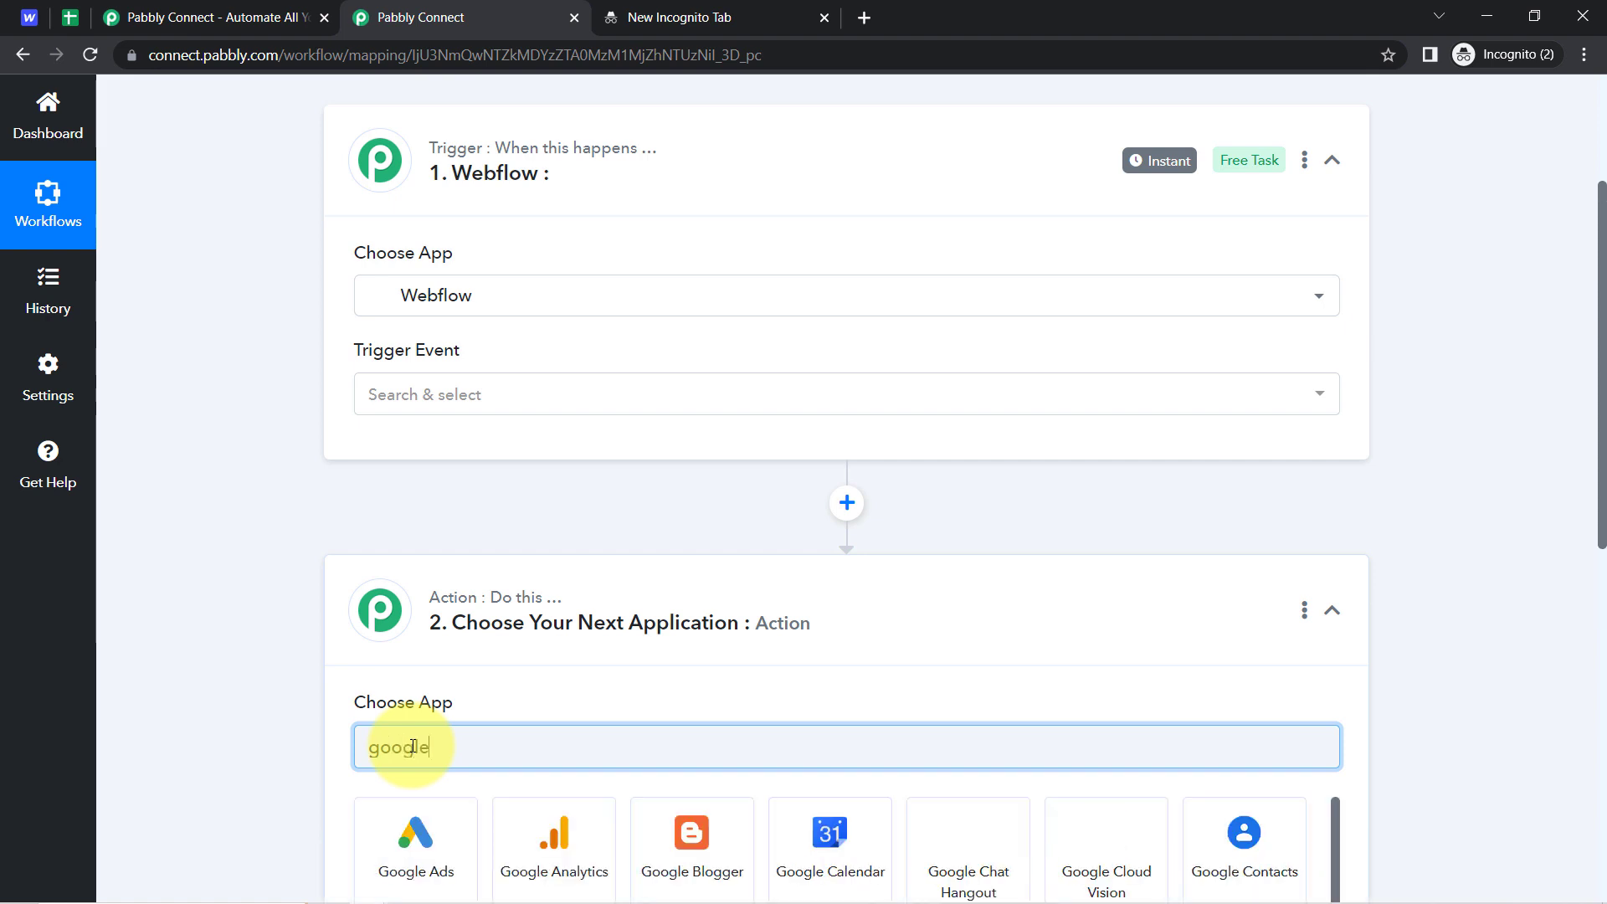
pyautogui.write(' sh')
pyautogui.click(386, 825)
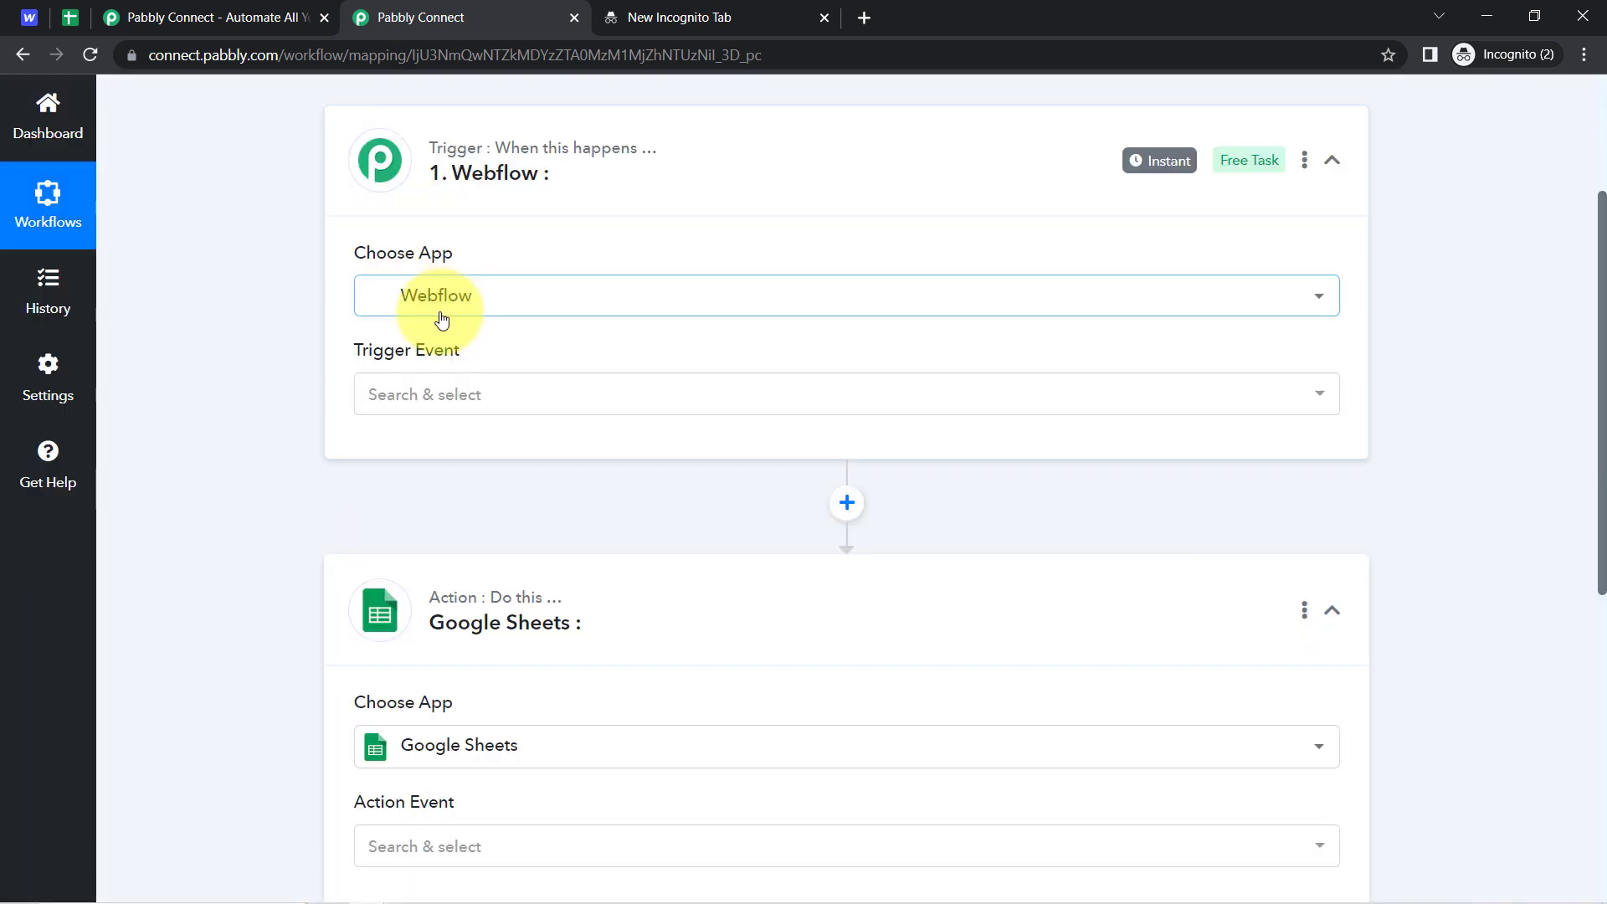
# Set the Webflow trigger event to New Form Submission (Instant)
pyautogui.moveTo(1605, 317); pyautogui.dragTo(1583, 227)
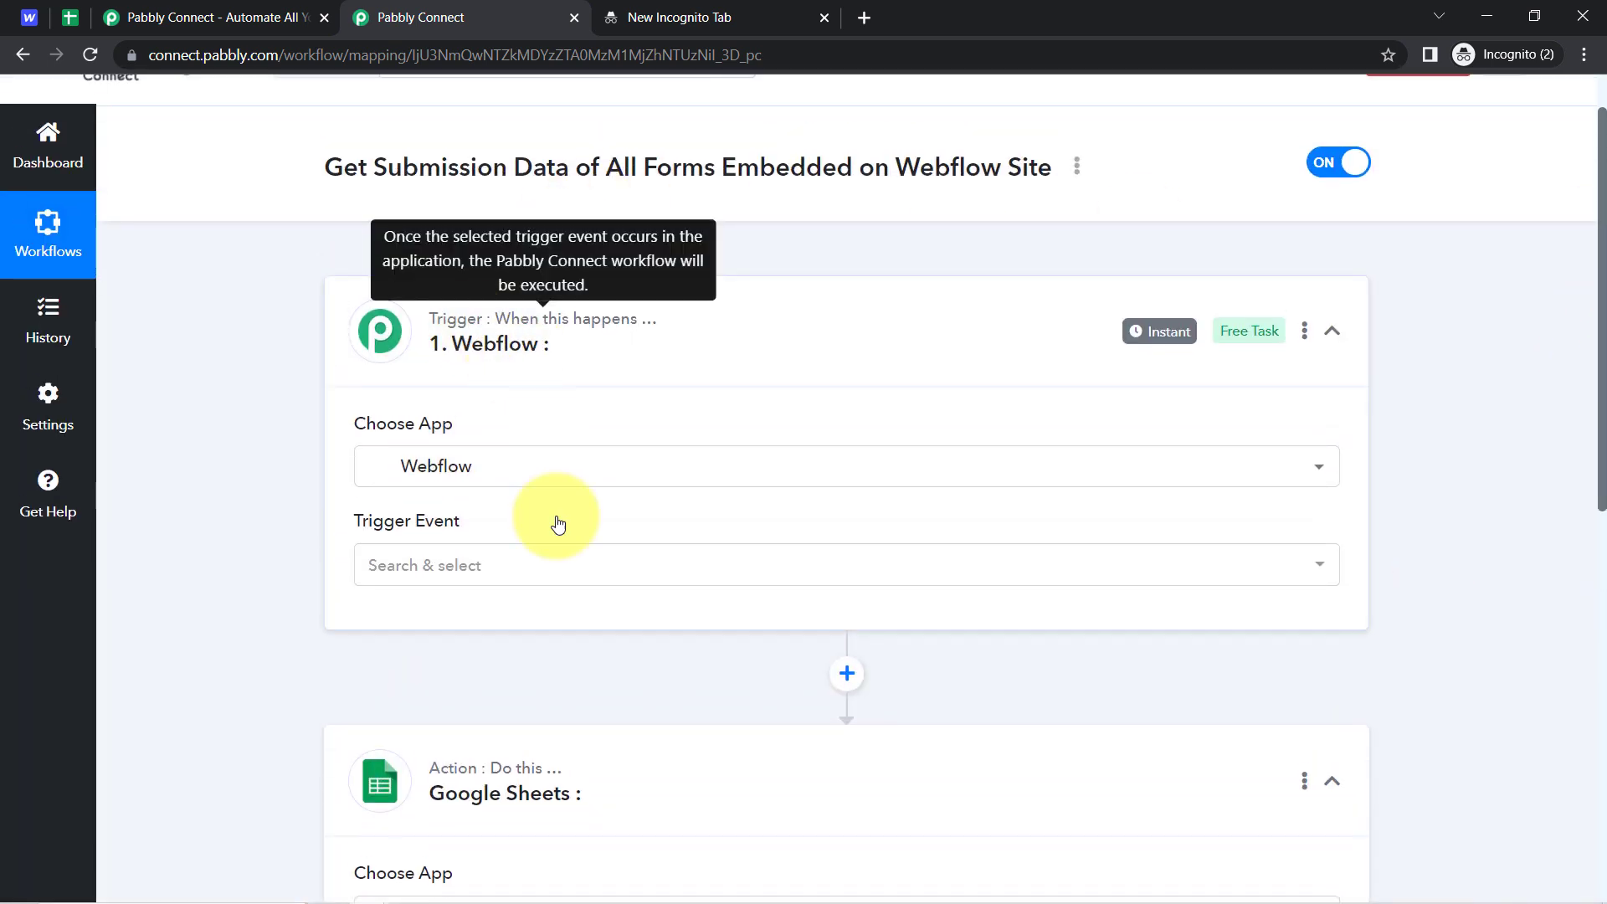
pyautogui.click(402, 578)
pyautogui.click(429, 577)
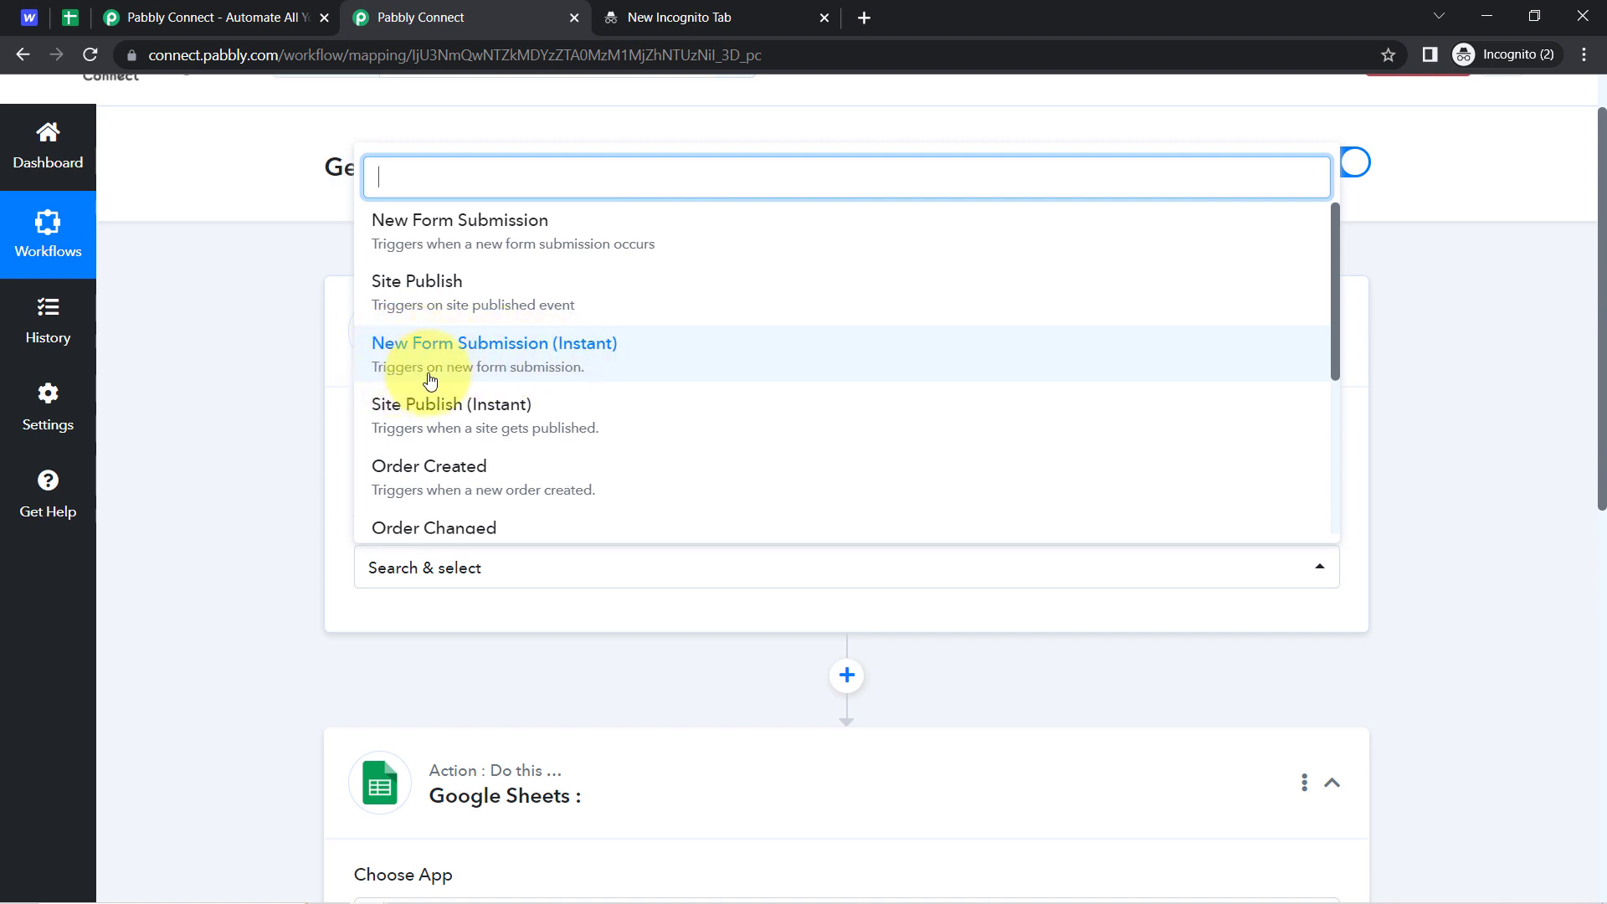
pyautogui.click(568, 362)
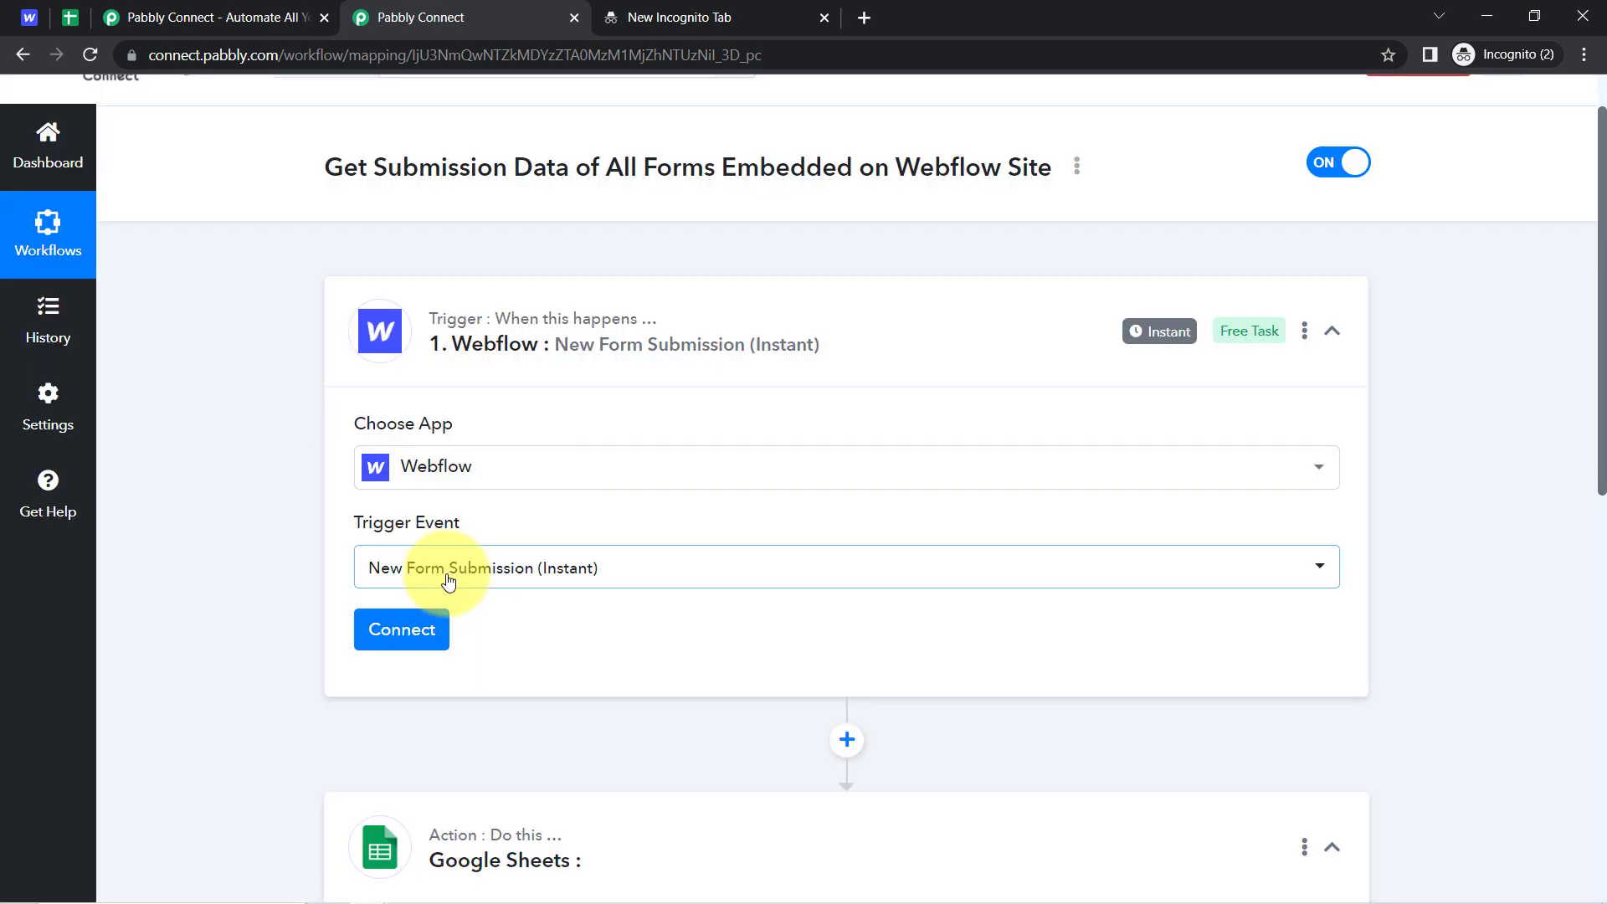
# Start adding a new Webflow connection for the trigger and read the instructions for obtaining its API token
pyautogui.click(410, 644)
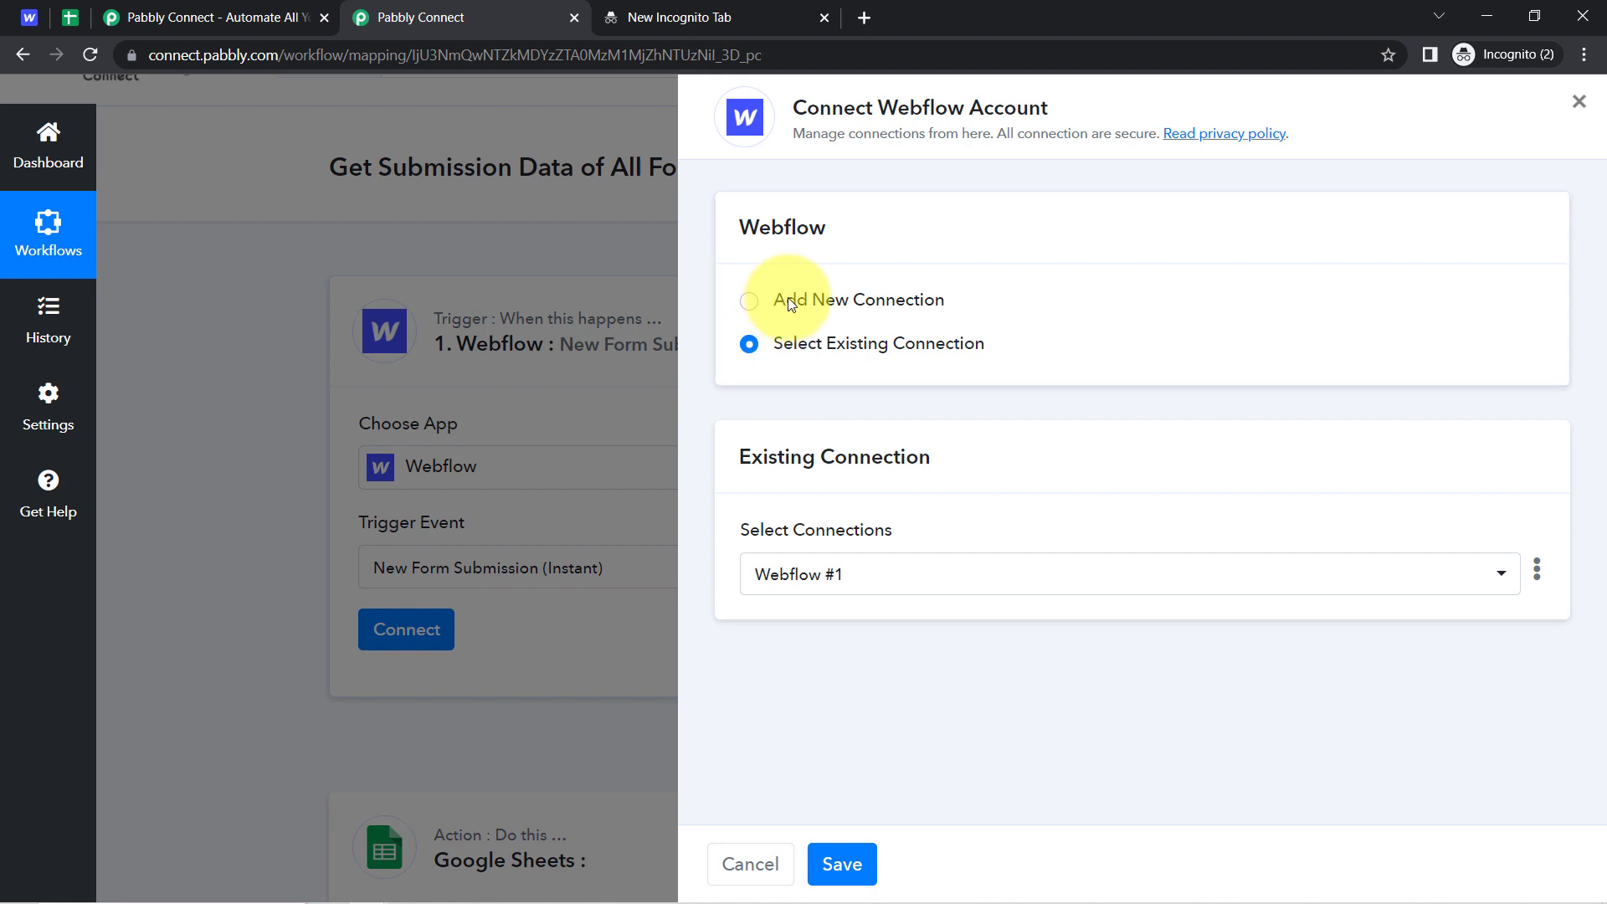
pyautogui.click(791, 303)
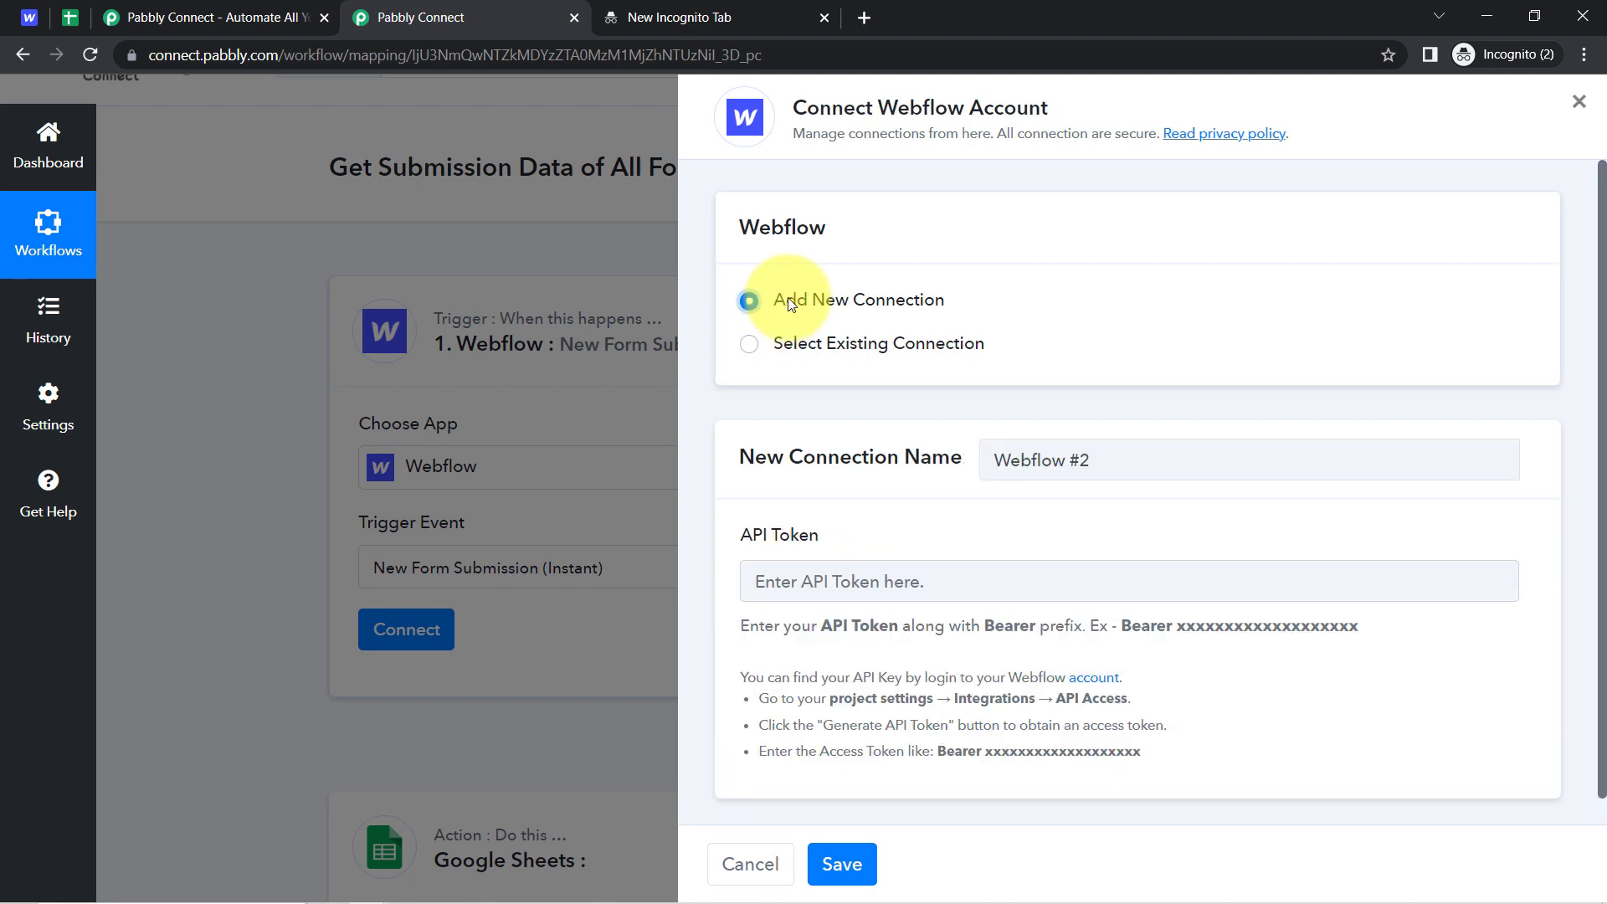
pyautogui.moveTo(844, 107); pyautogui.dragTo(949, 98)
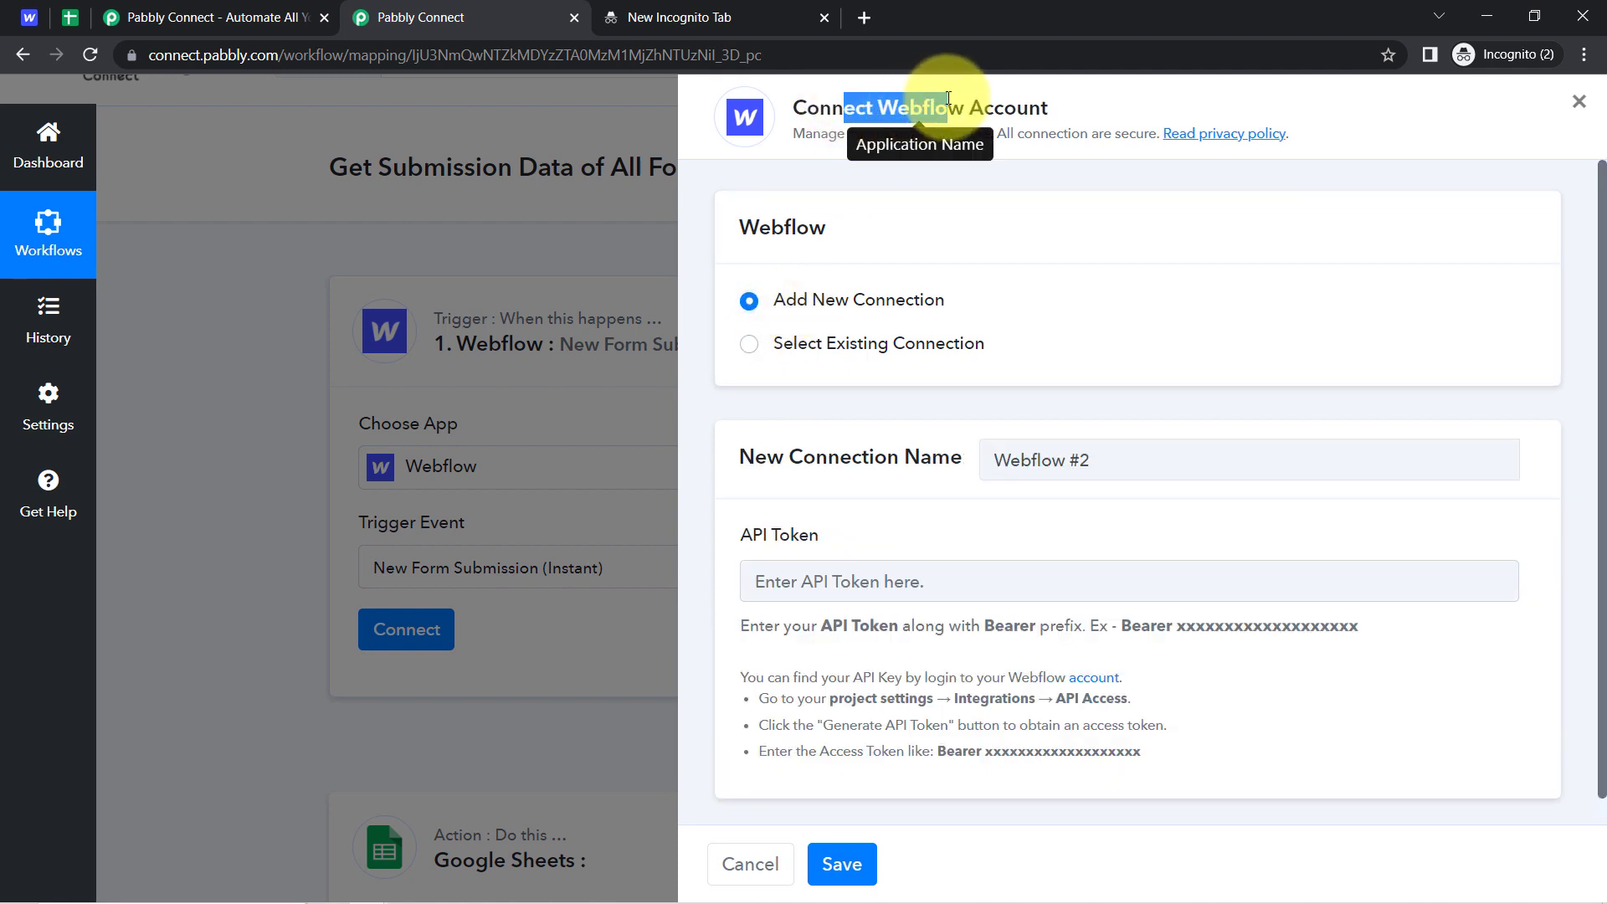
pyautogui.moveTo(742, 536); pyautogui.dragTo(825, 537)
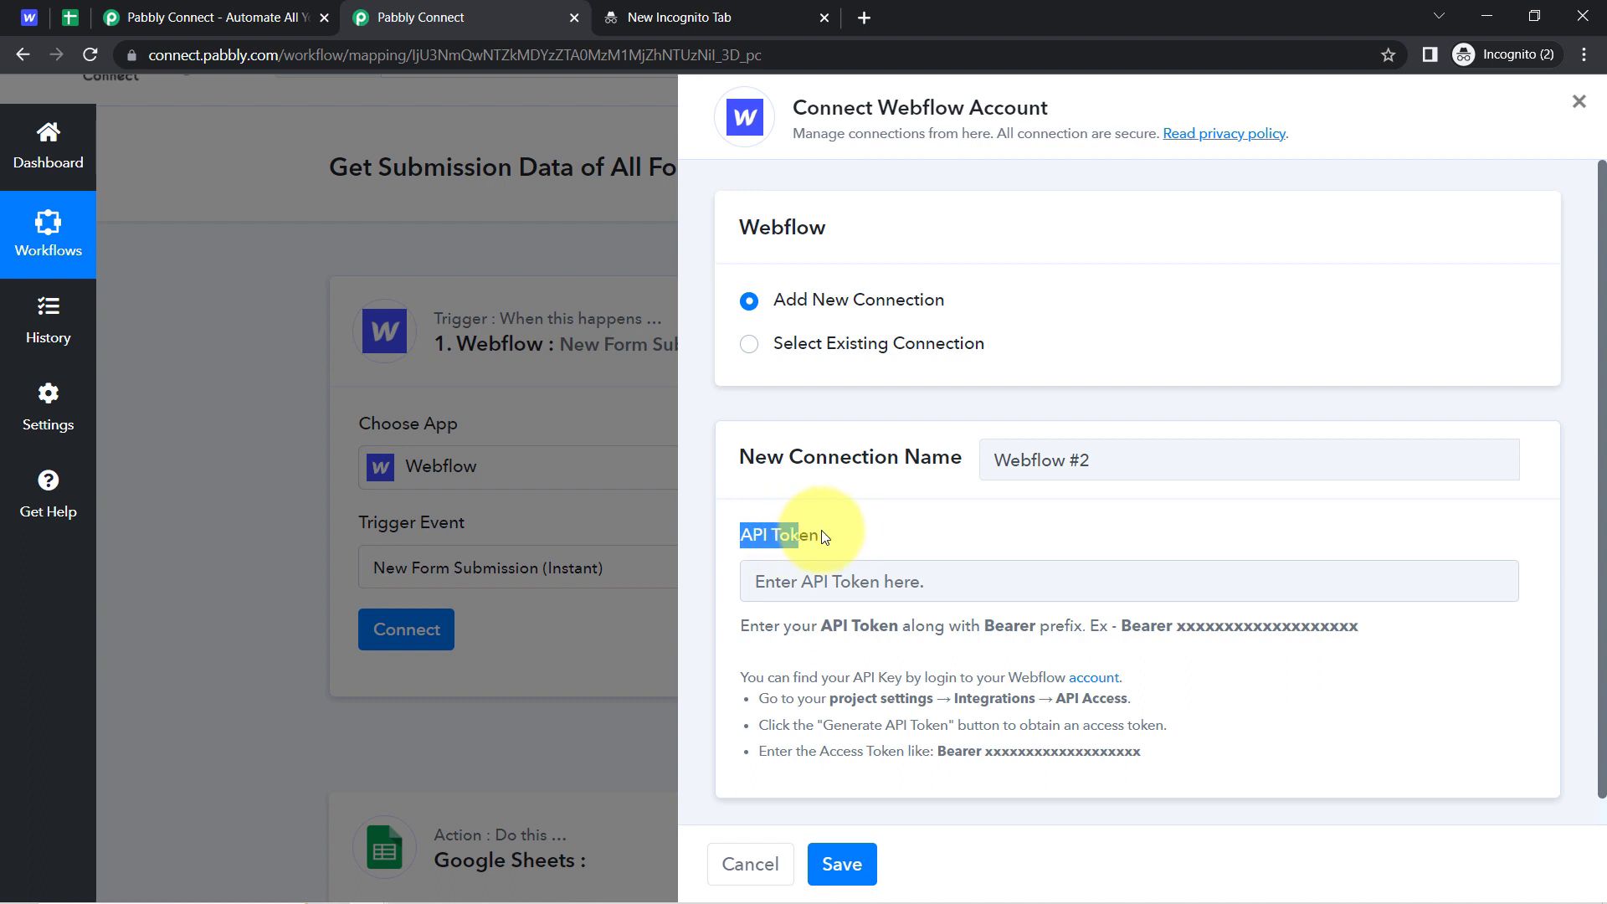
pyautogui.moveTo(746, 678); pyautogui.dragTo(1213, 761)
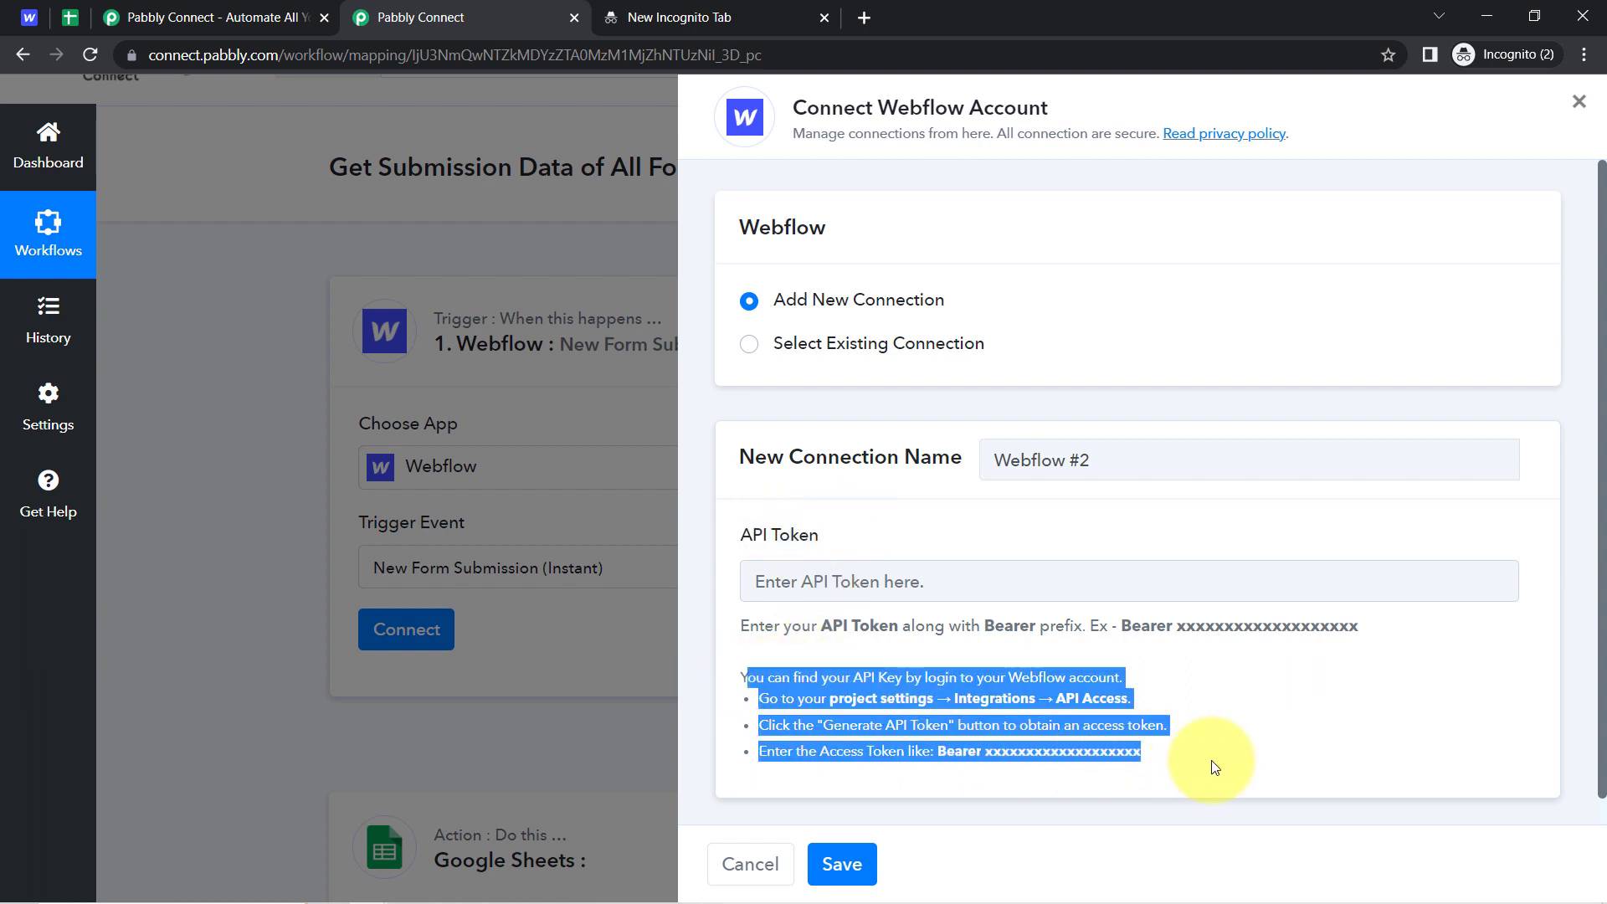
# Switch to Webflow and open the project settings of the Techno Institution site
pyautogui.click(25, 12)
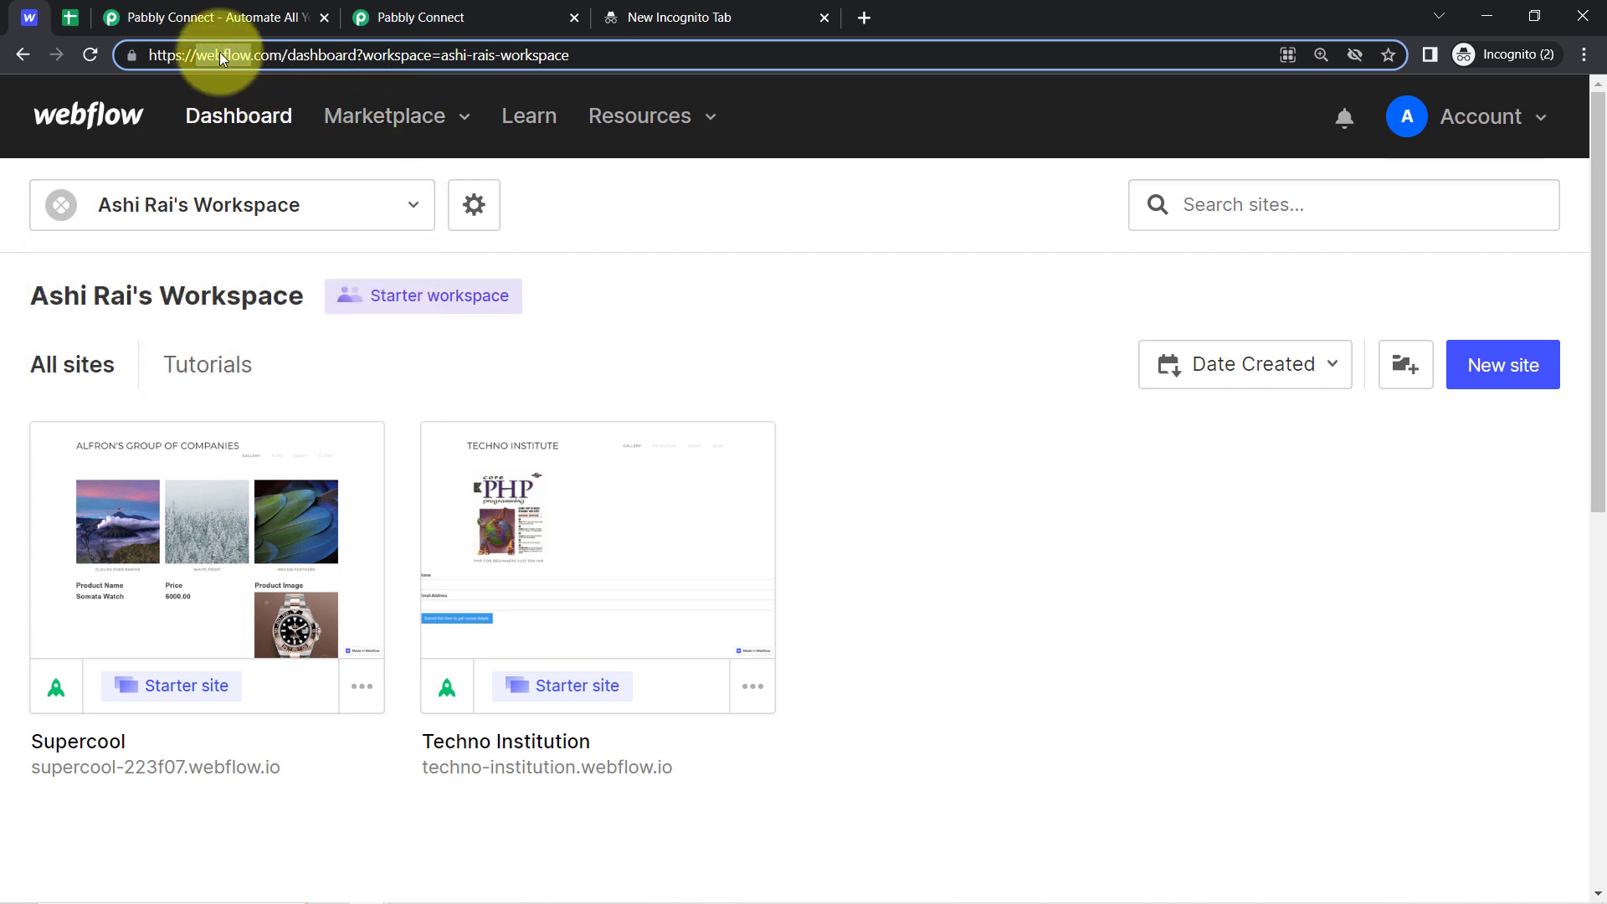
pyautogui.click(959, 557)
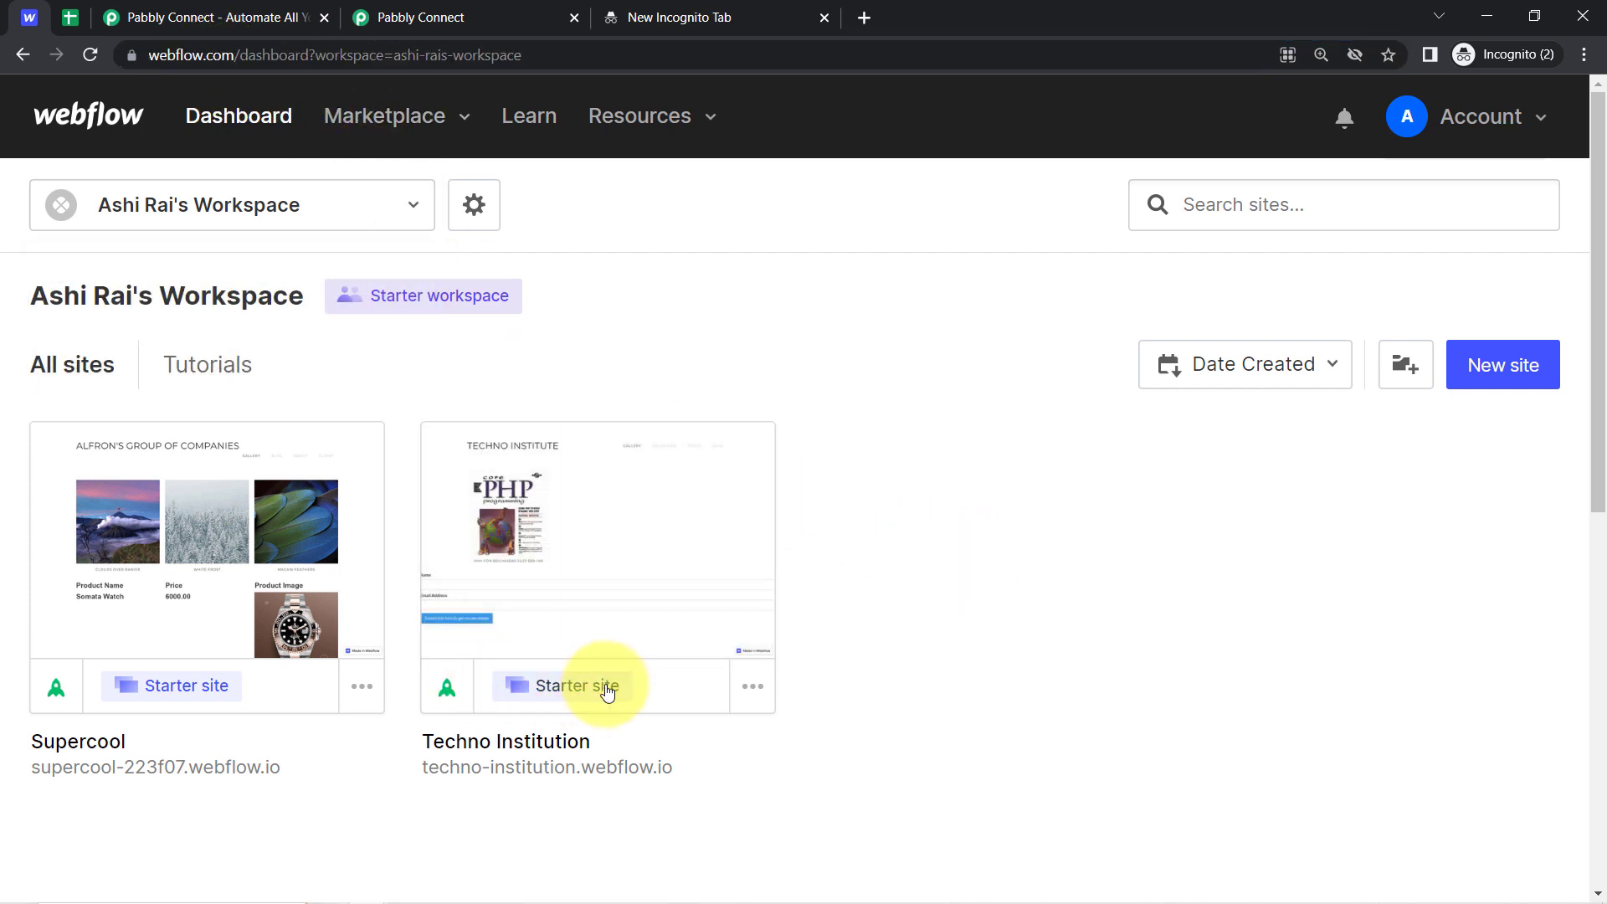
pyautogui.click(617, 540)
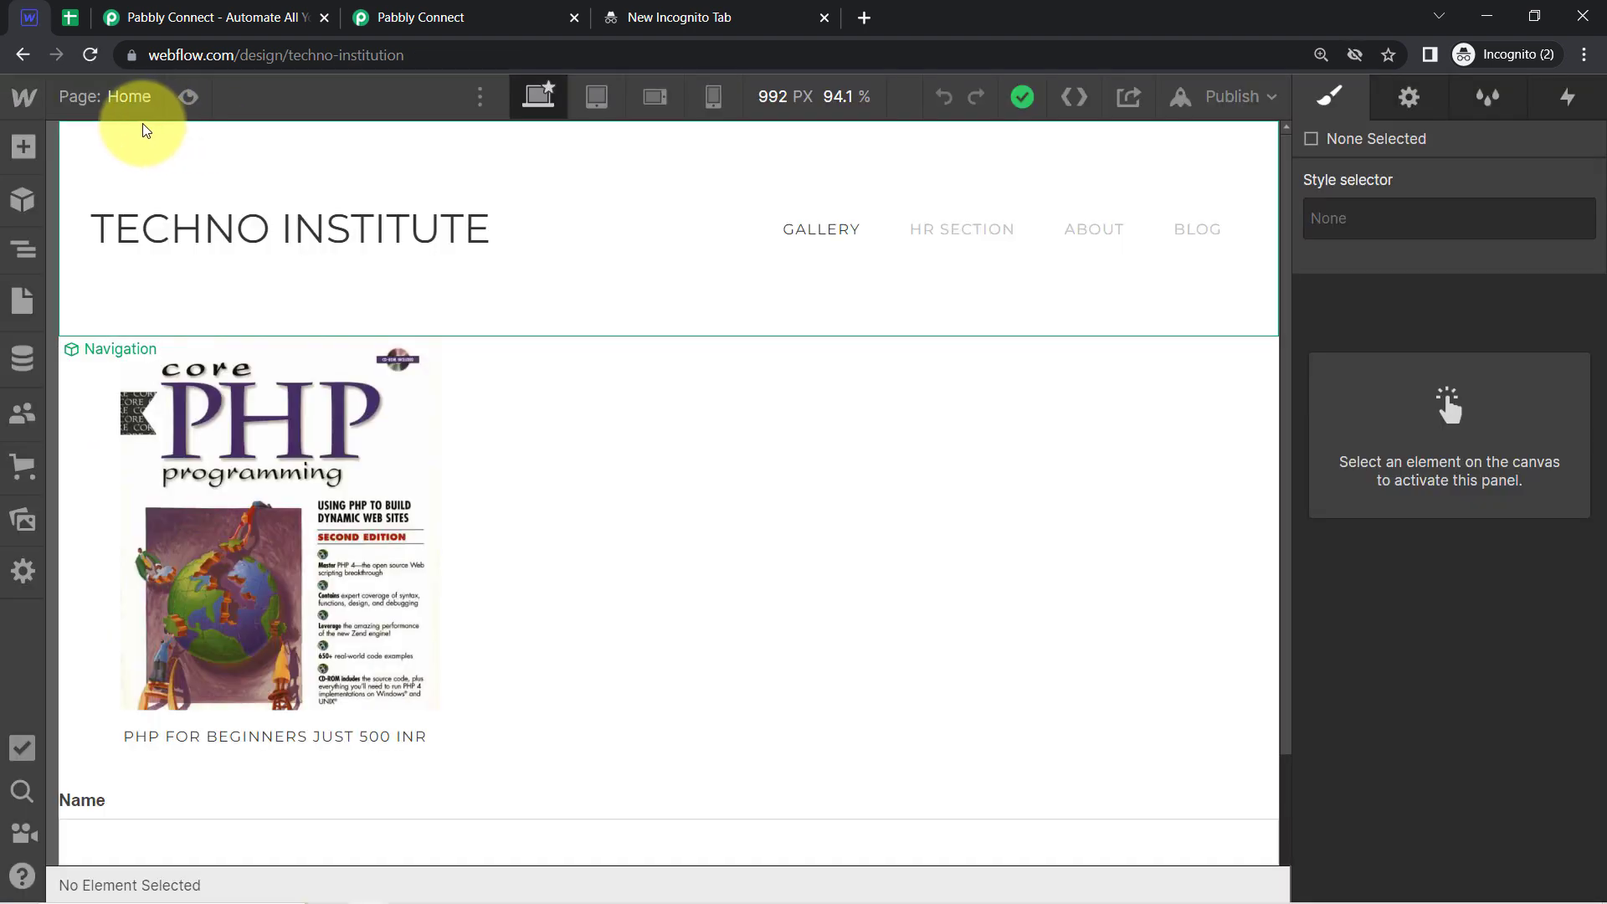
pyautogui.click(24, 98)
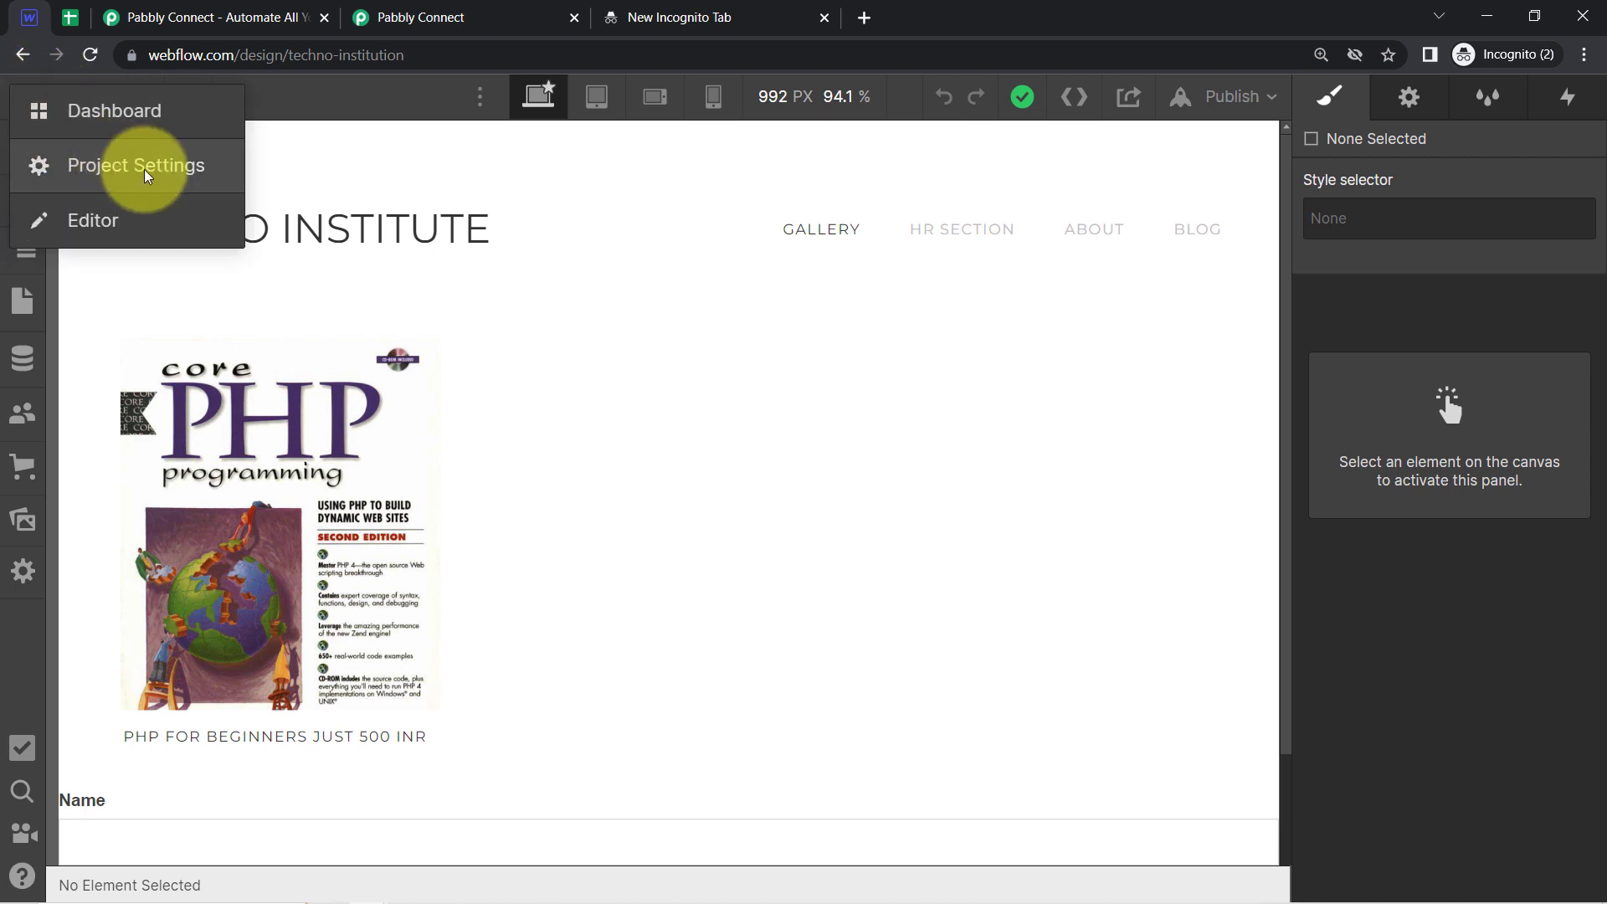
pyautogui.click(75, 175)
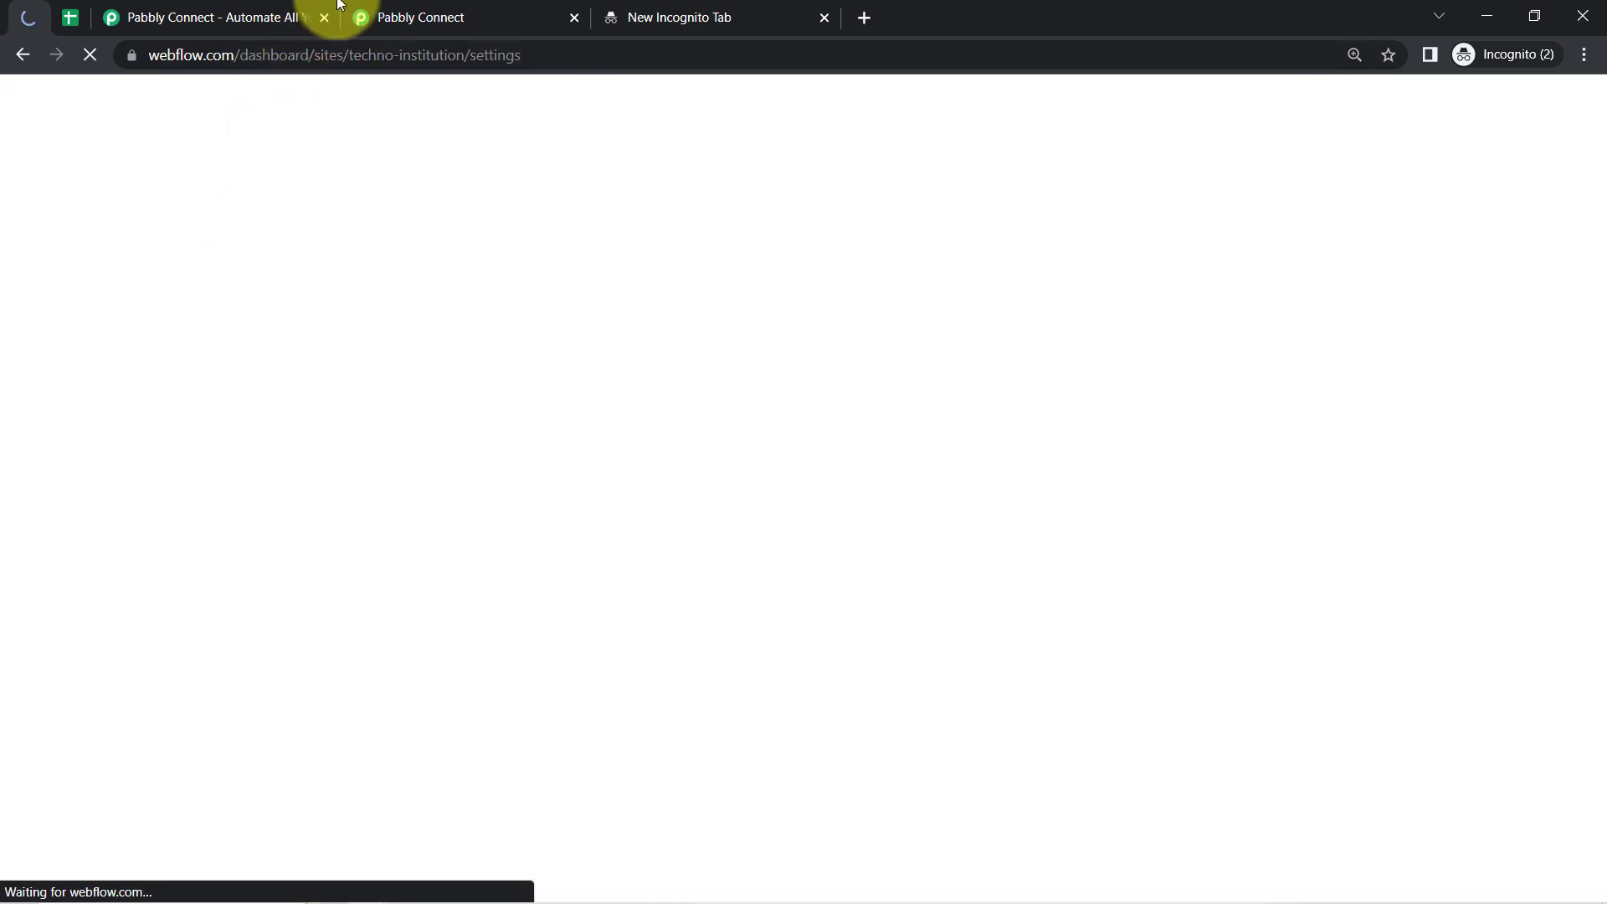
# Return to Pabbly Connect and reread the instructions on where to generate the Webflow API token
pyautogui.click(443, 19)
pyautogui.click(848, 698)
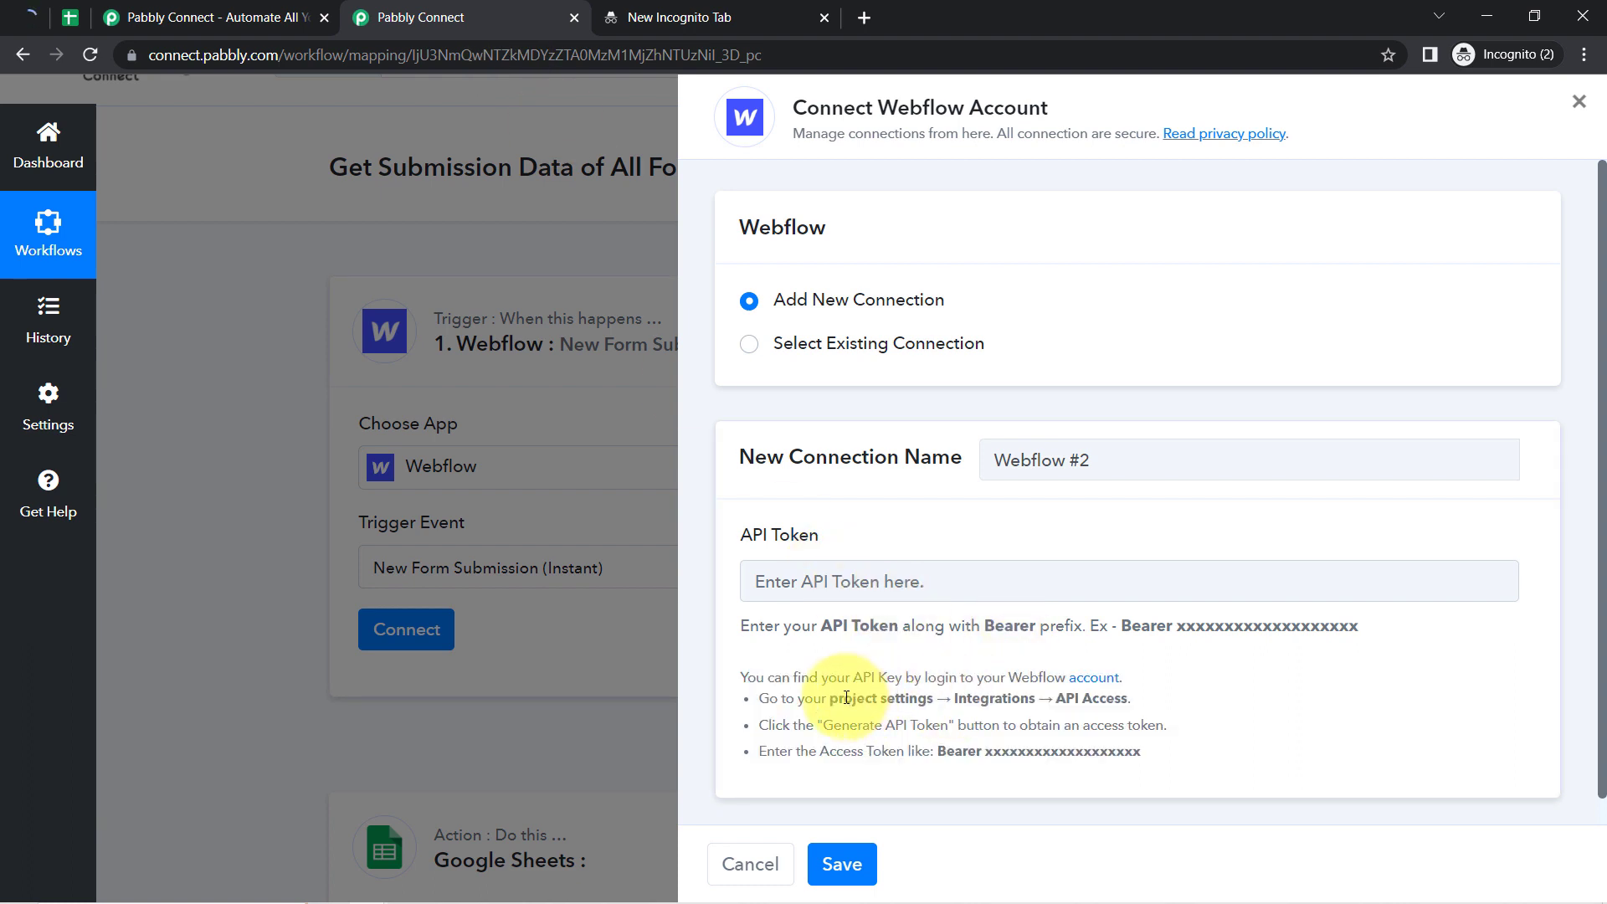
pyautogui.moveTo(877, 699); pyautogui.dragTo(923, 704)
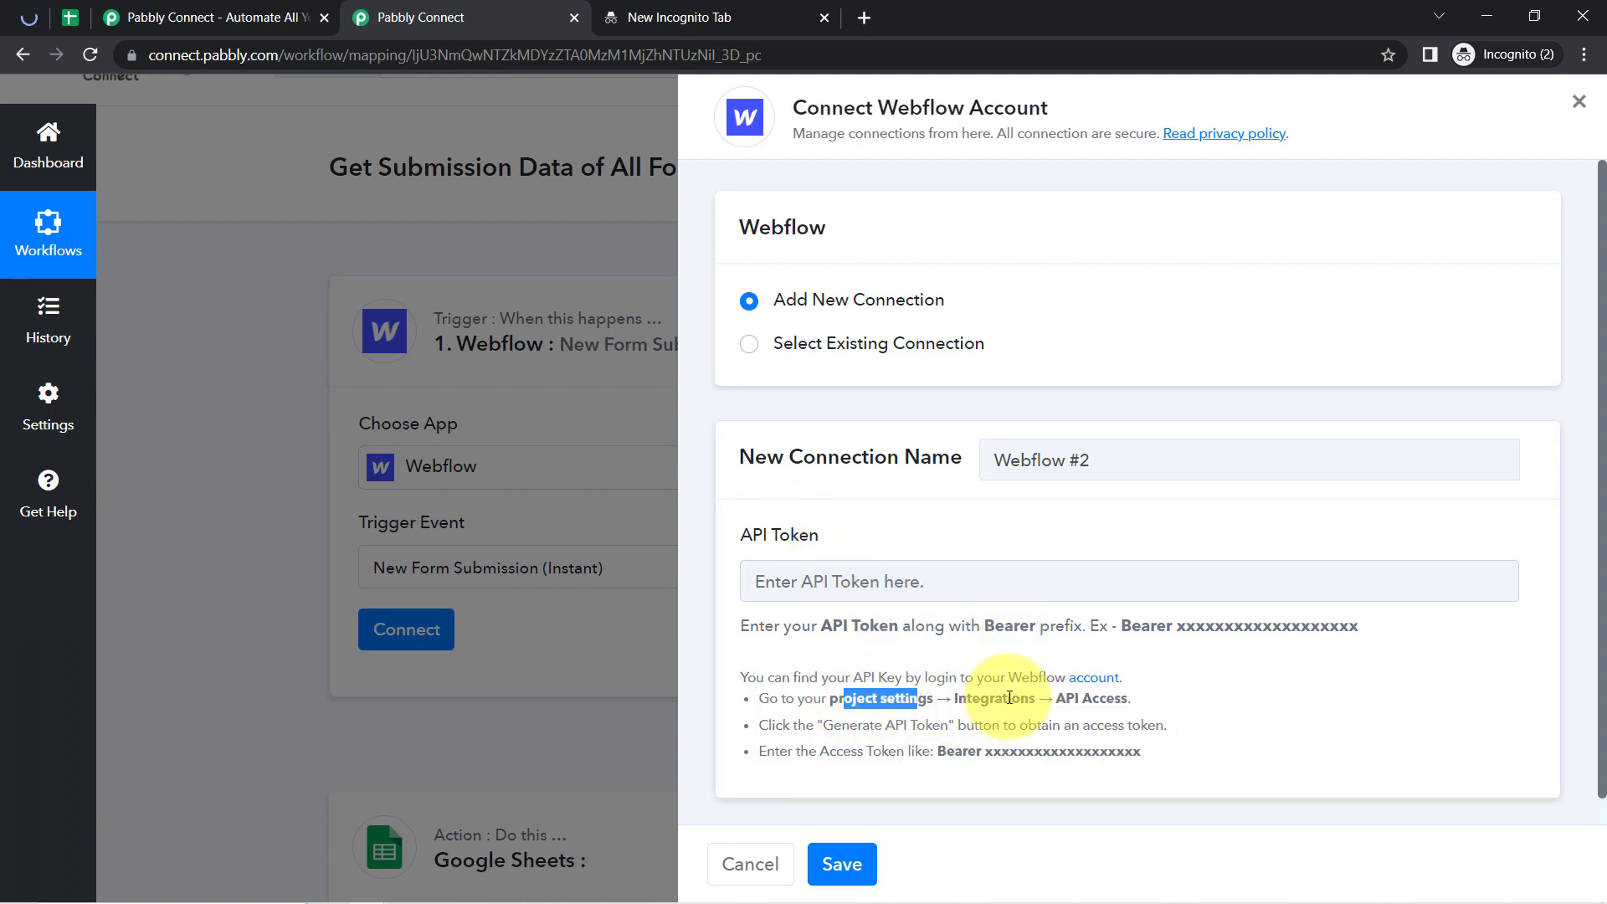
pyautogui.moveTo(1075, 700); pyautogui.dragTo(1114, 703)
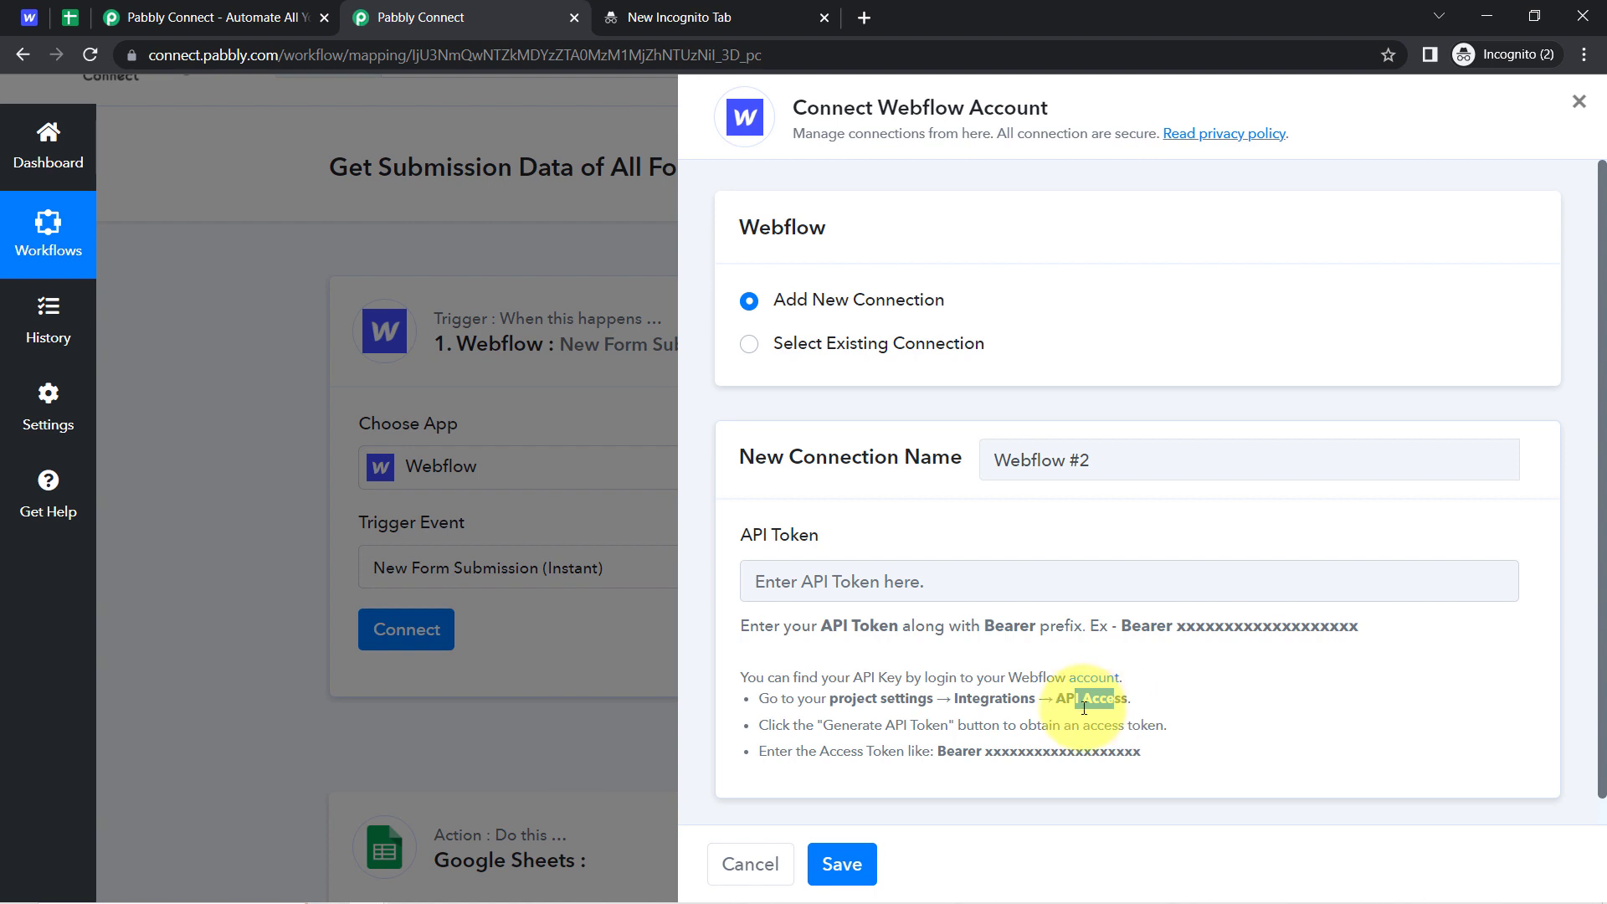
pyautogui.moveTo(818, 725); pyautogui.dragTo(944, 743)
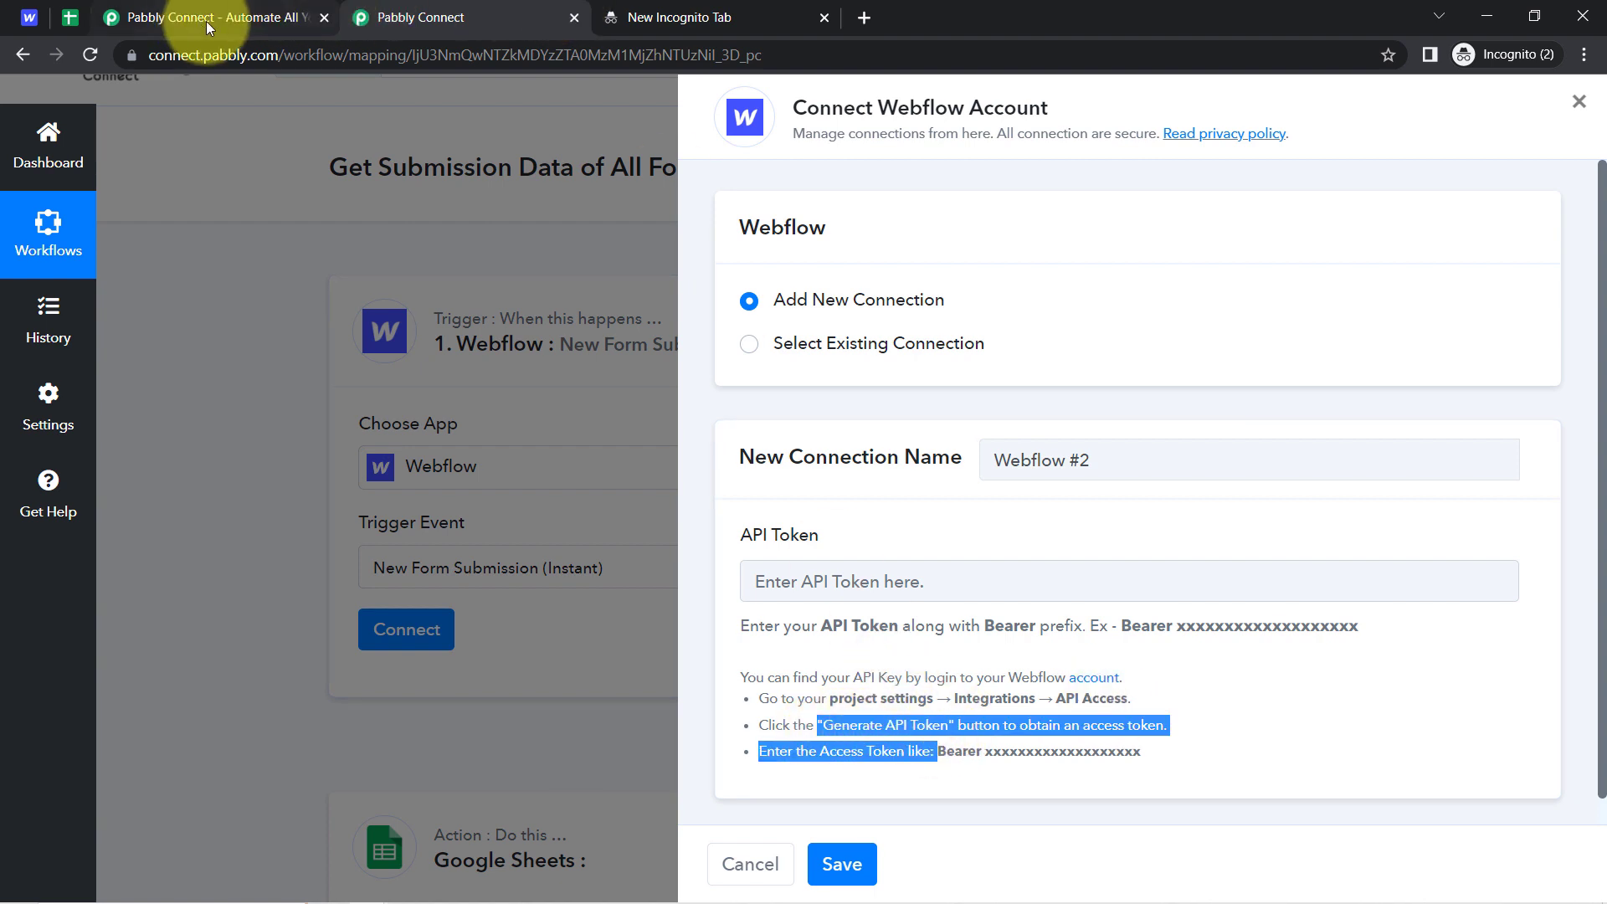
# Generate a new API token in the Techno Institution site's integration settings in Webflow and copy it
pyautogui.click(30, 16)
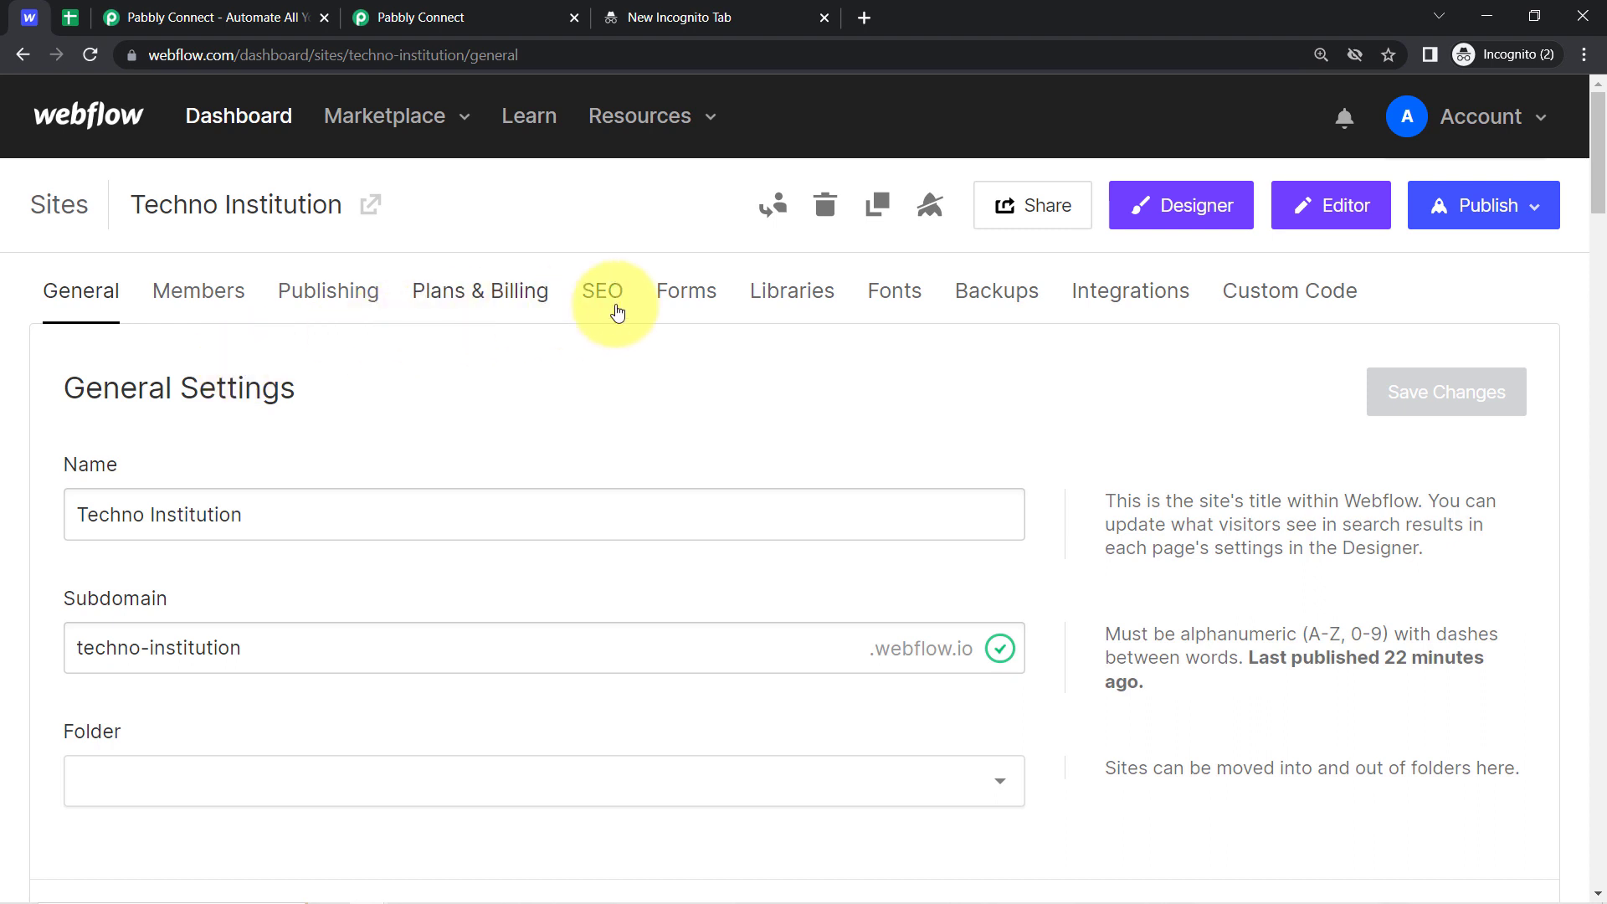
pyautogui.click(1128, 298)
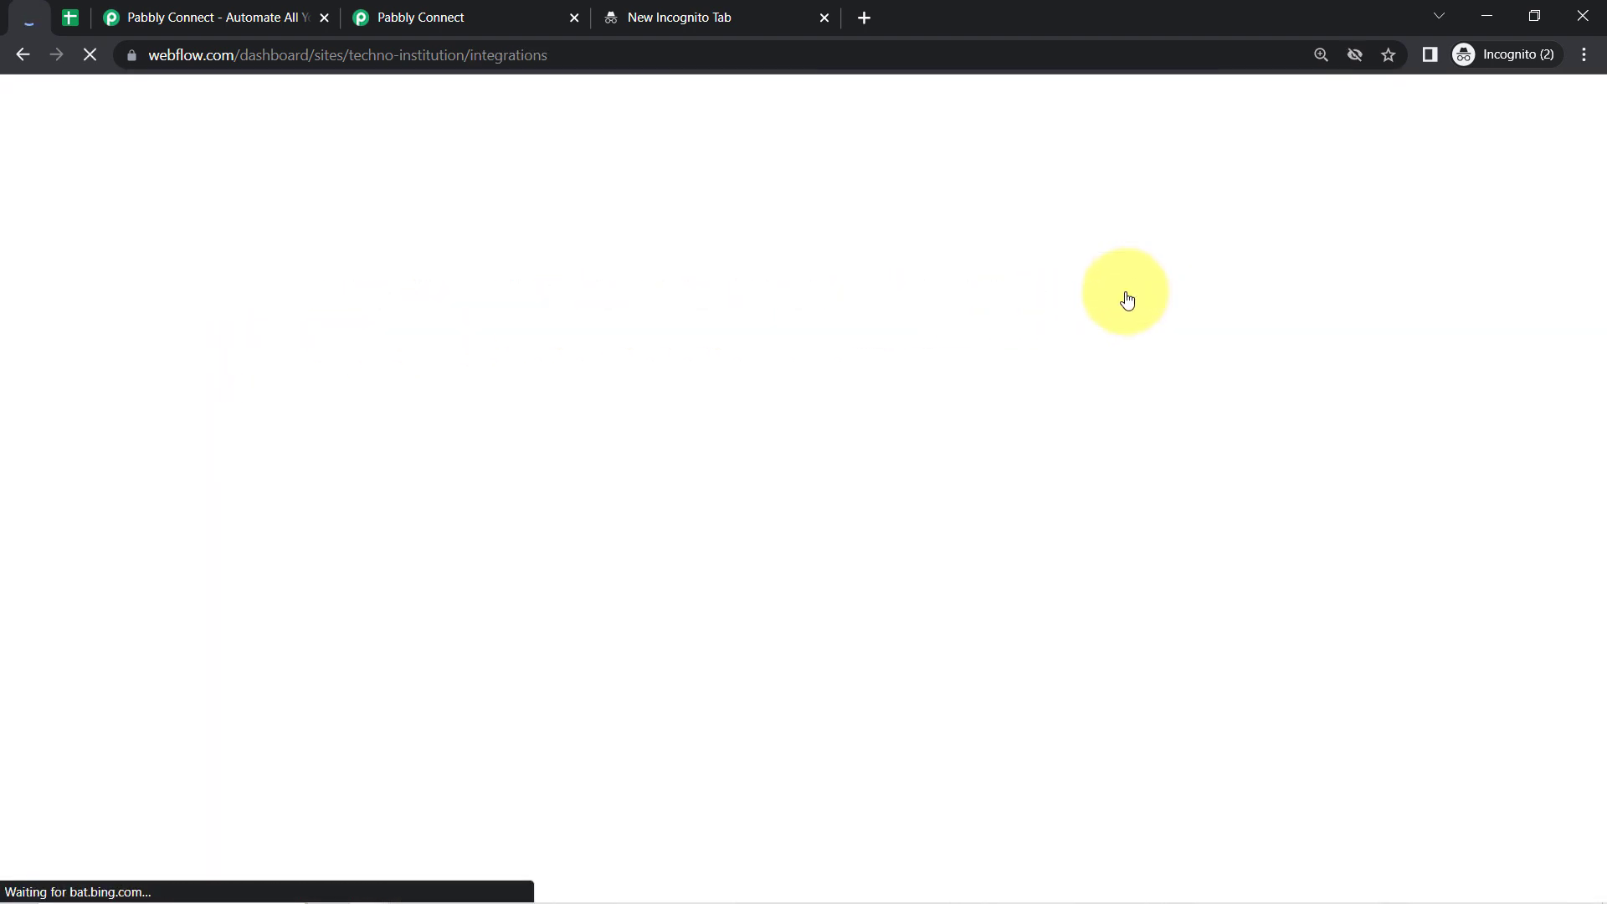
pyautogui.moveTo(1582, 226); pyautogui.dragTo(1549, 517)
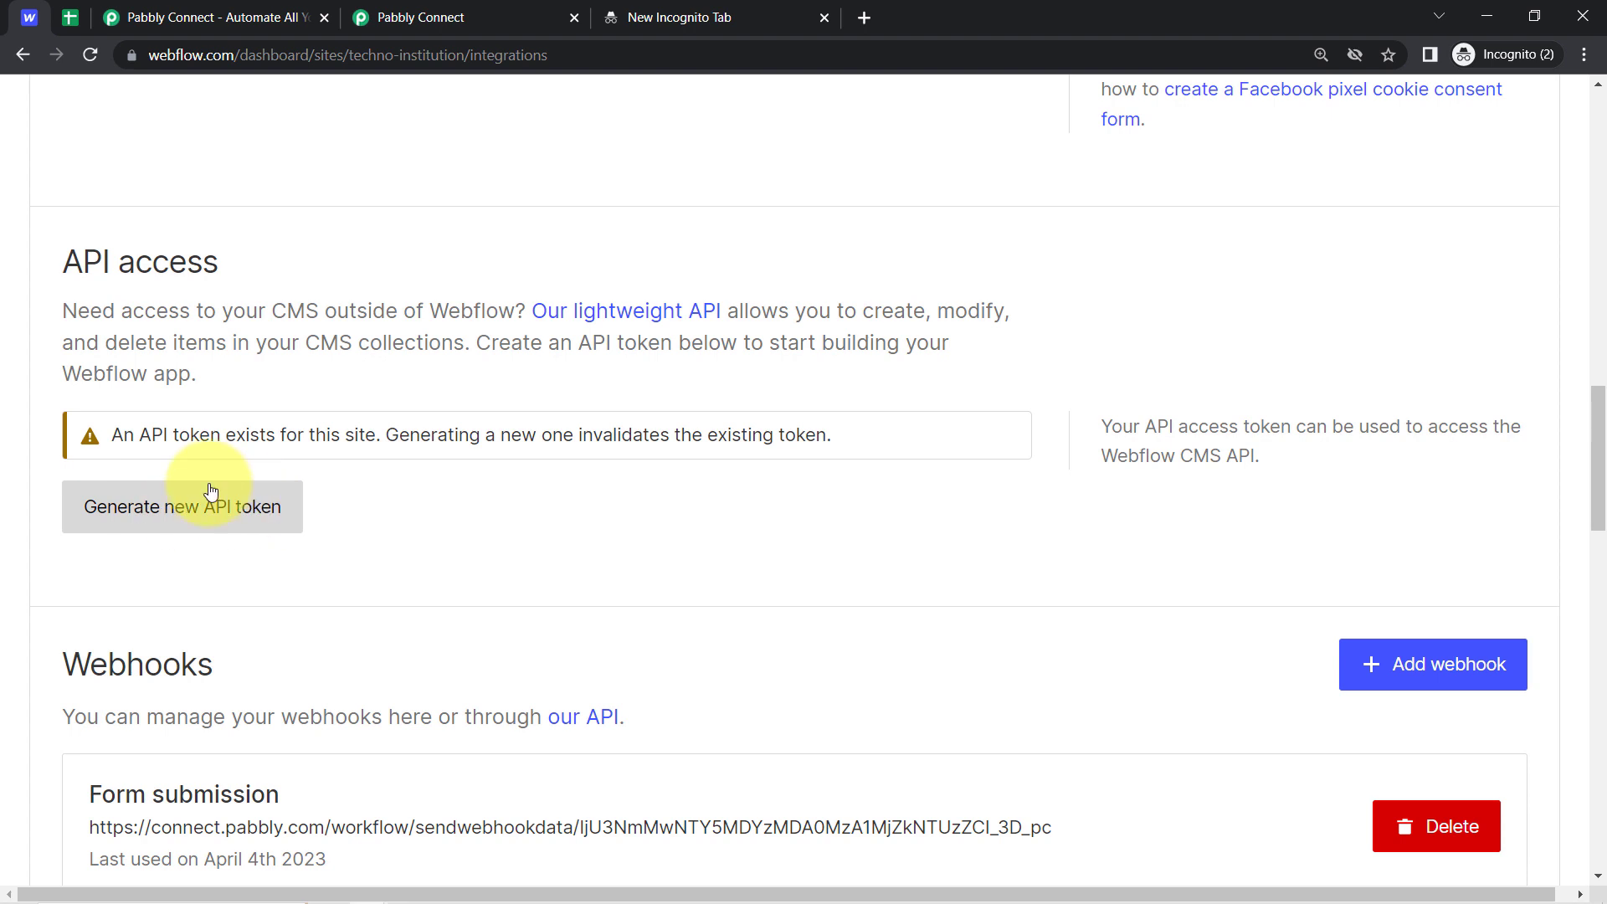
pyautogui.click(179, 501)
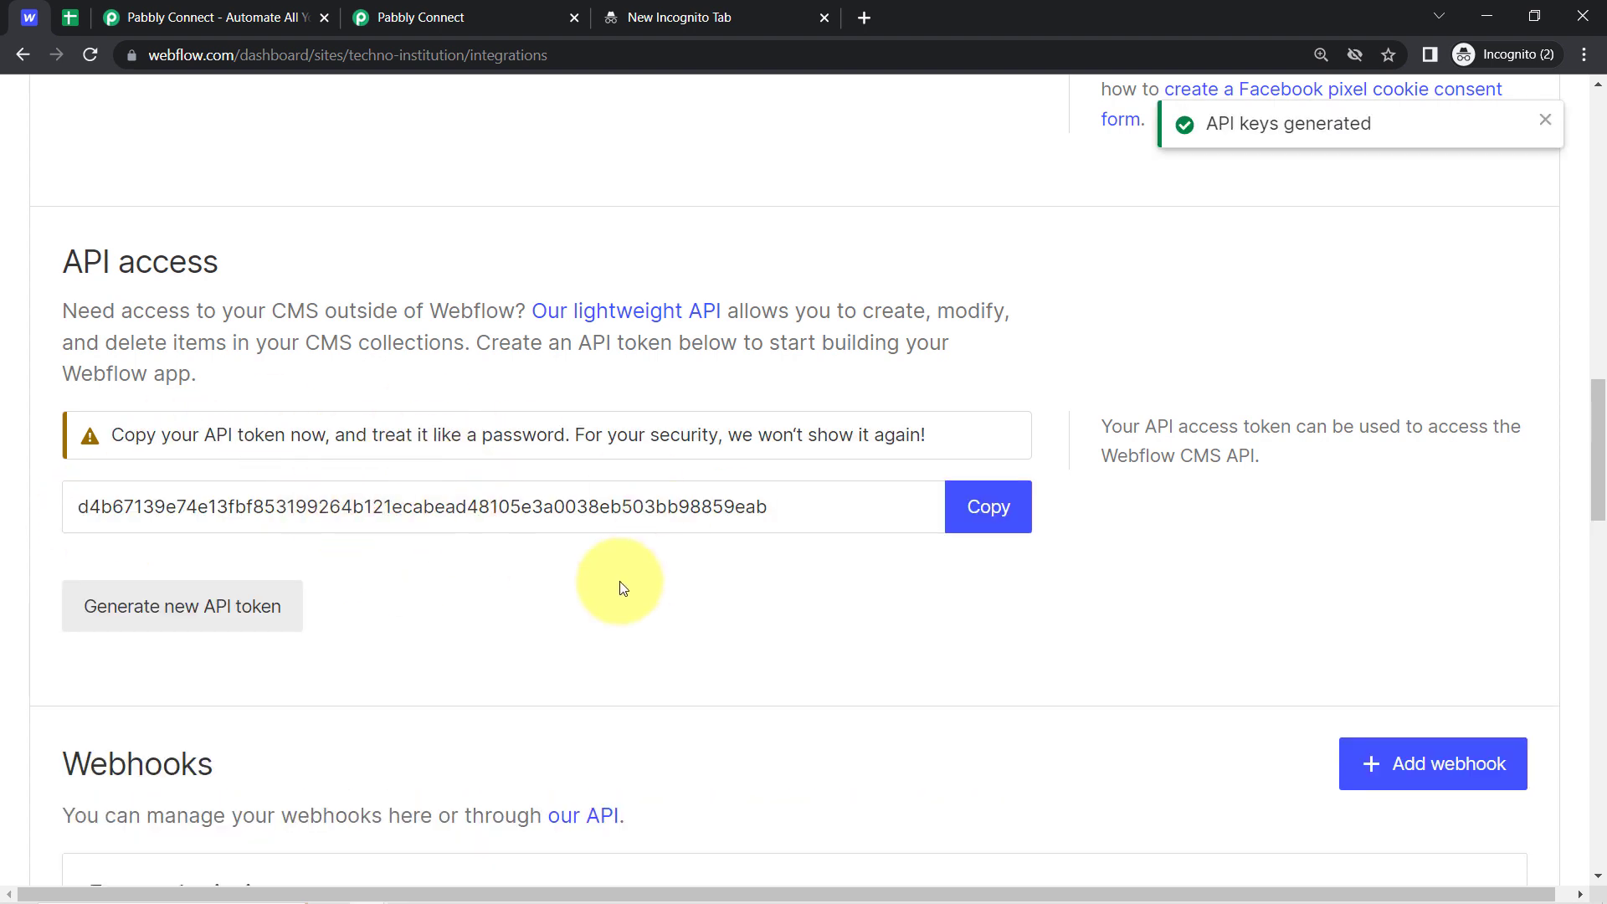
pyautogui.click(983, 519)
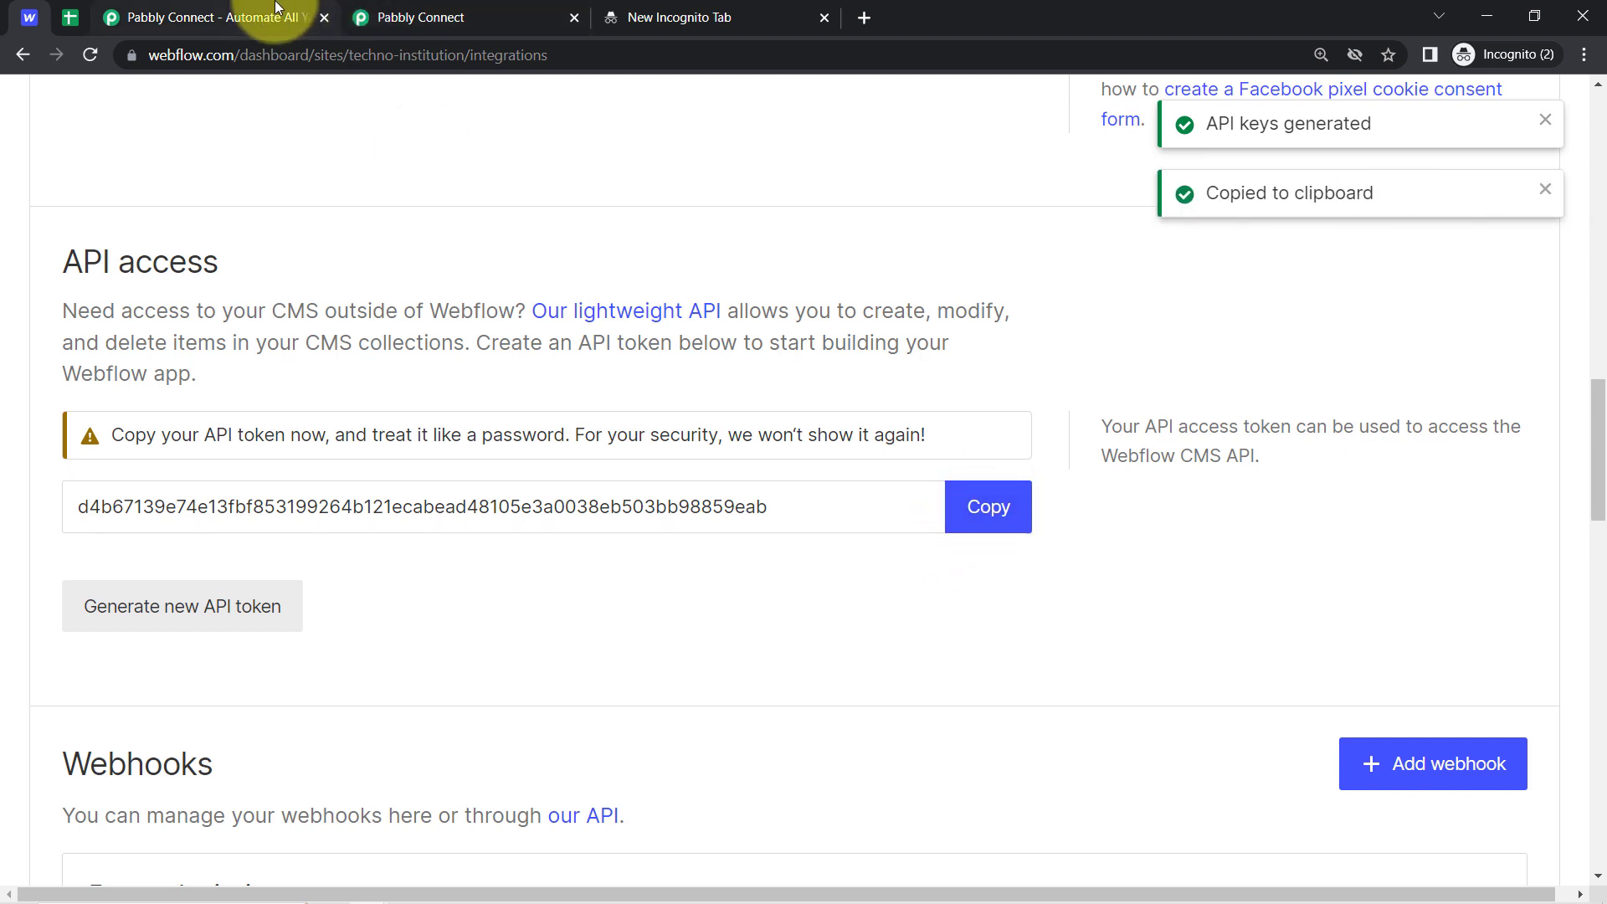
# Paste the copied API token into the new Webflow connection in Pabbly Connect and save the connection
pyautogui.click(397, 10)
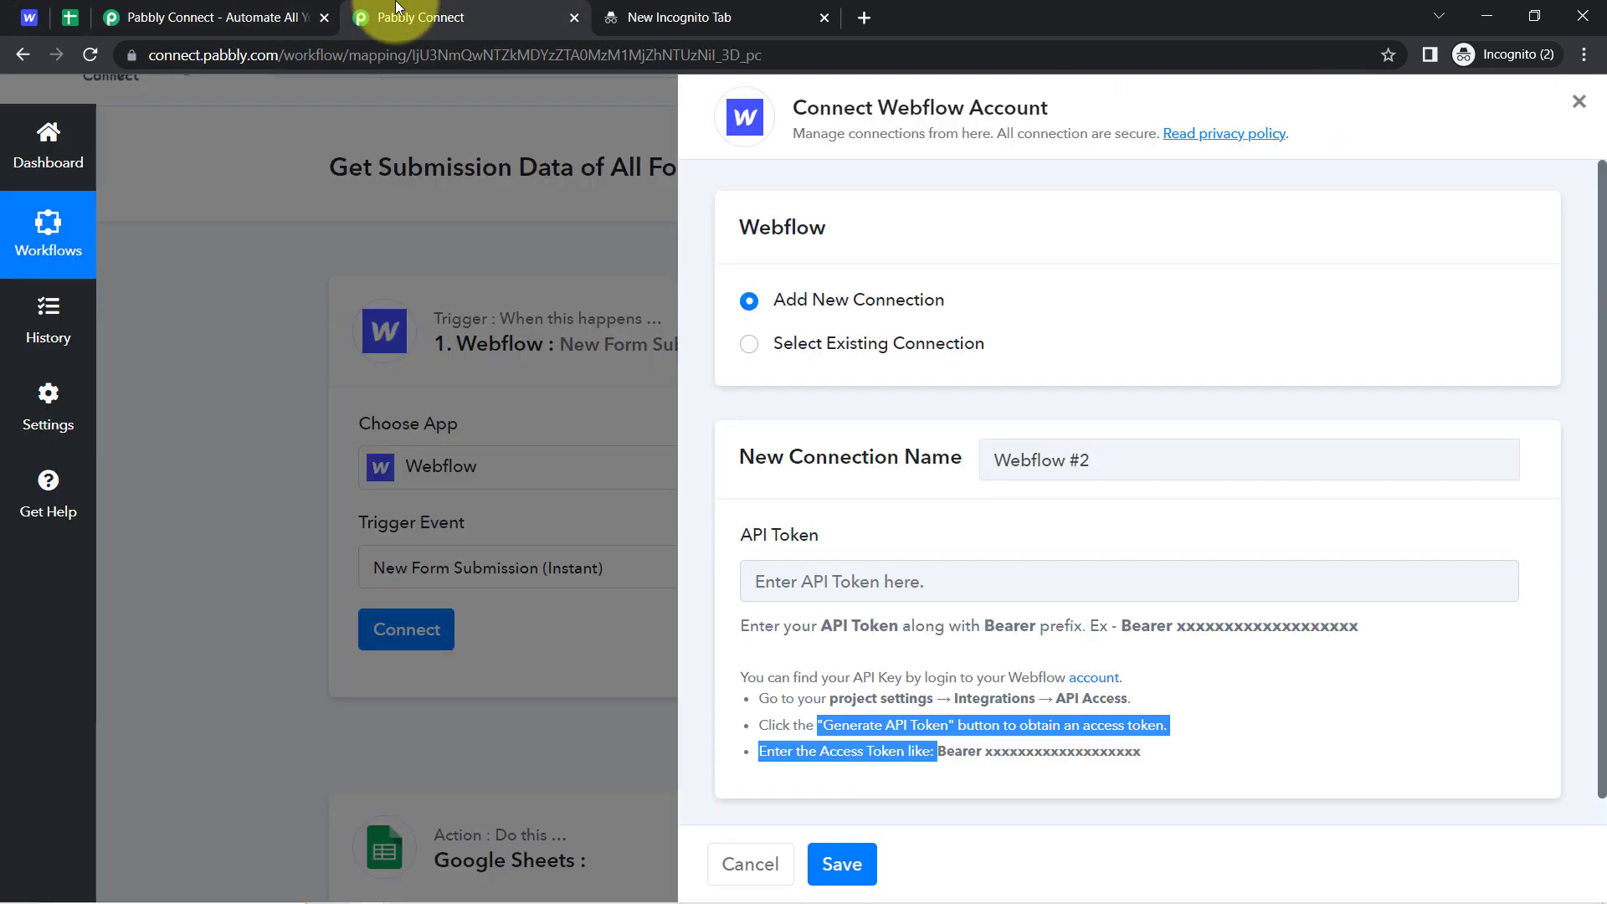
pyautogui.click(771, 581)
pyautogui.hotkey('ctrl', 'v')
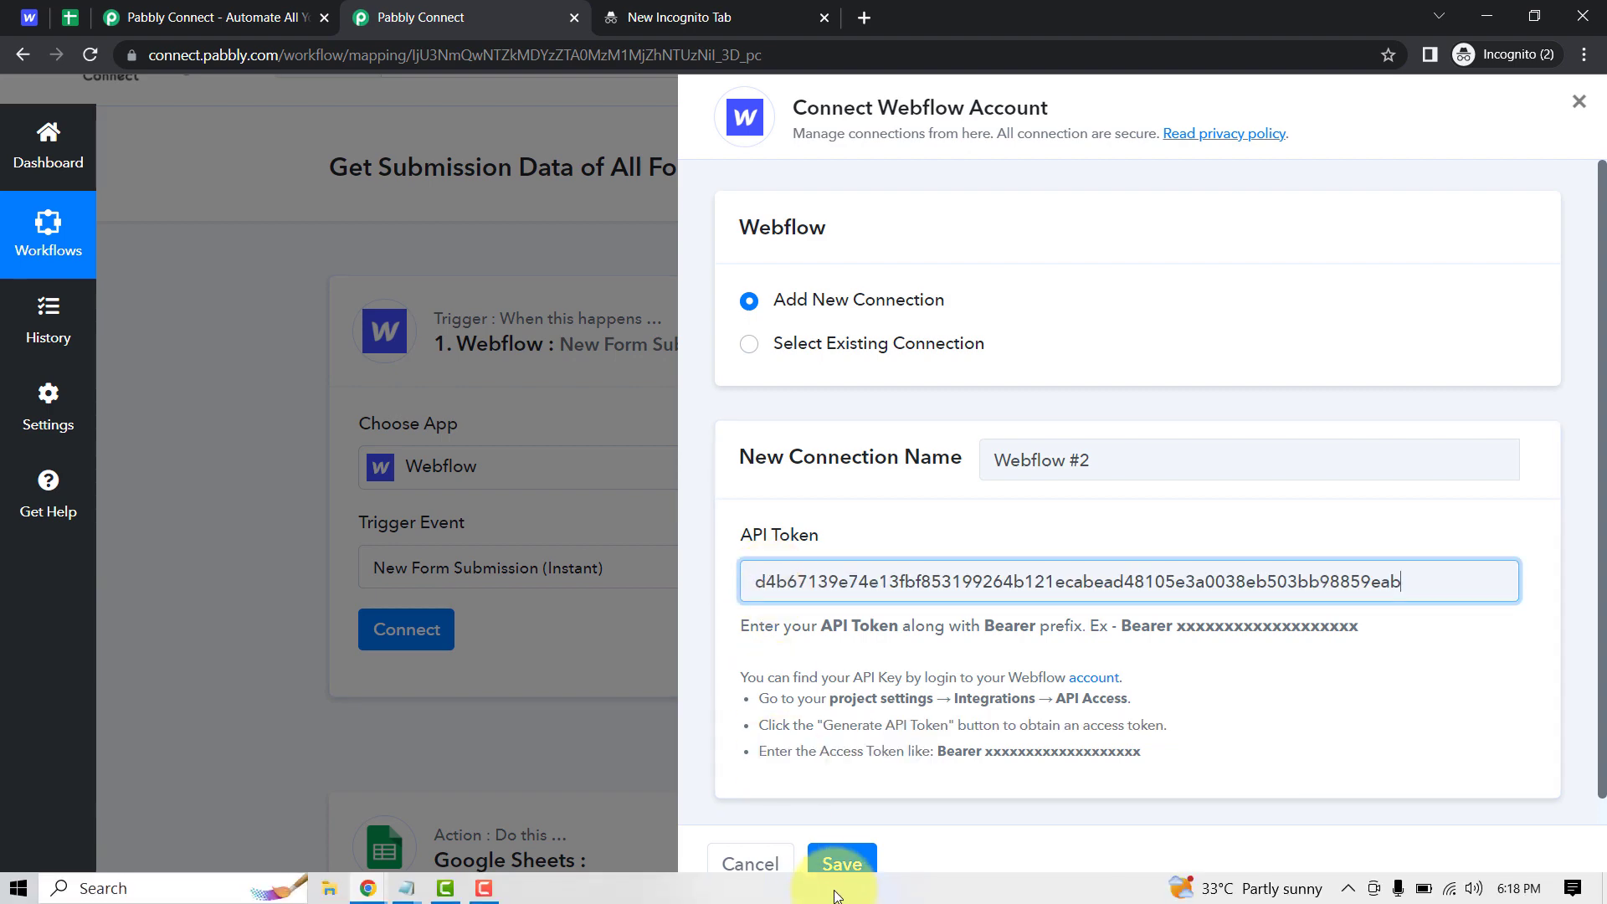
pyautogui.click(838, 860)
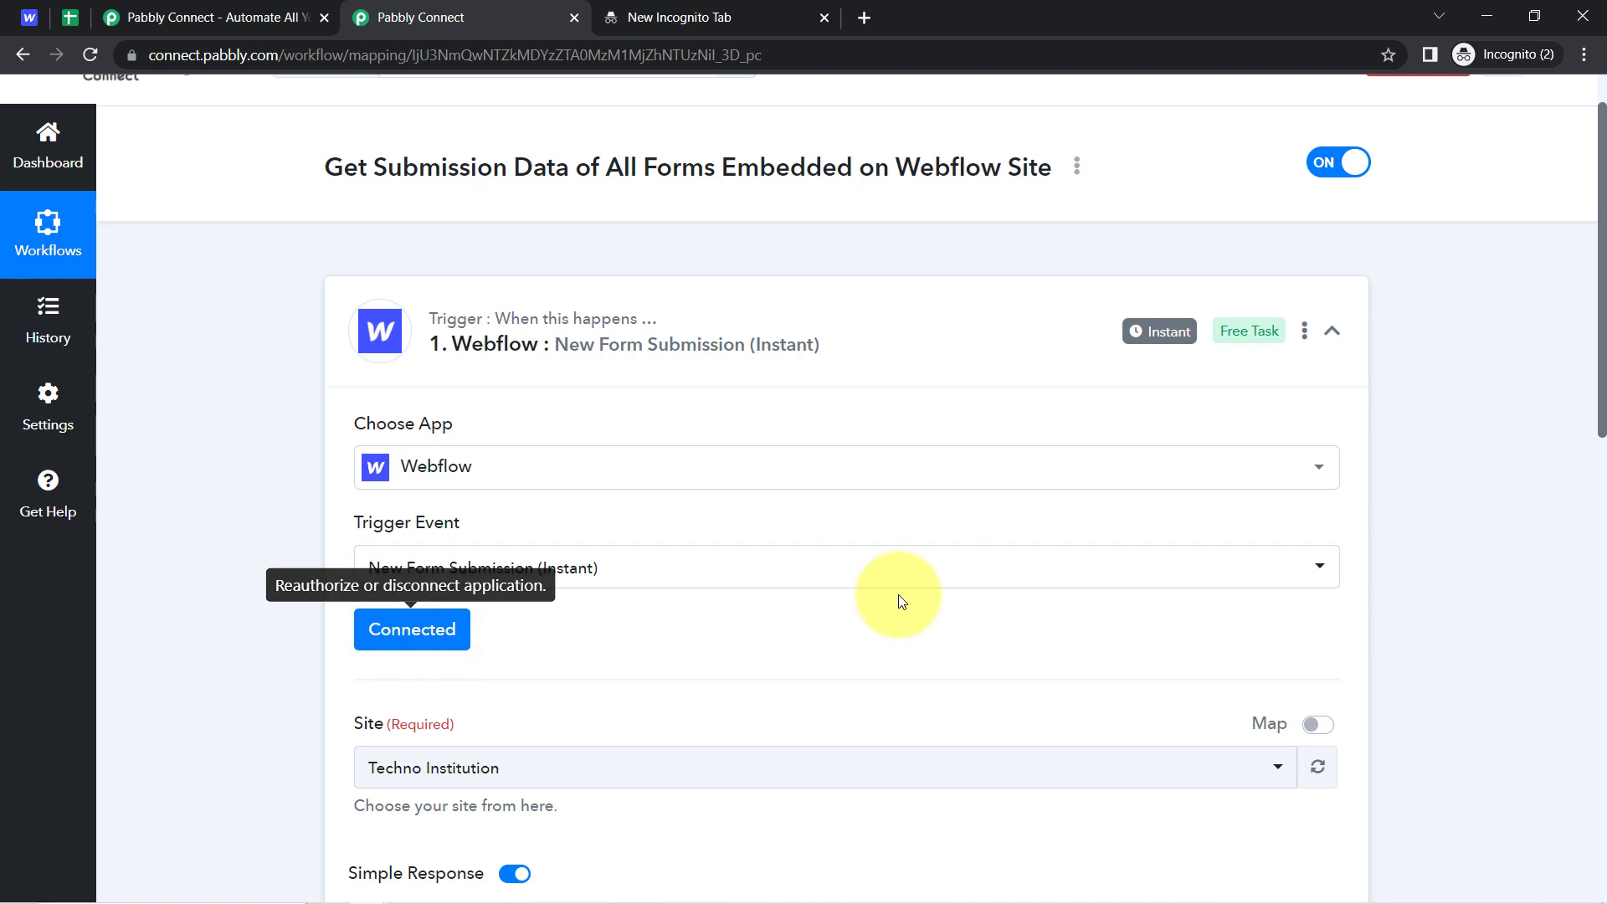
# Keep Techno Institution as the trigger's site, then save the trigger and send a test request
pyautogui.scroll(-4, 1579, 437)
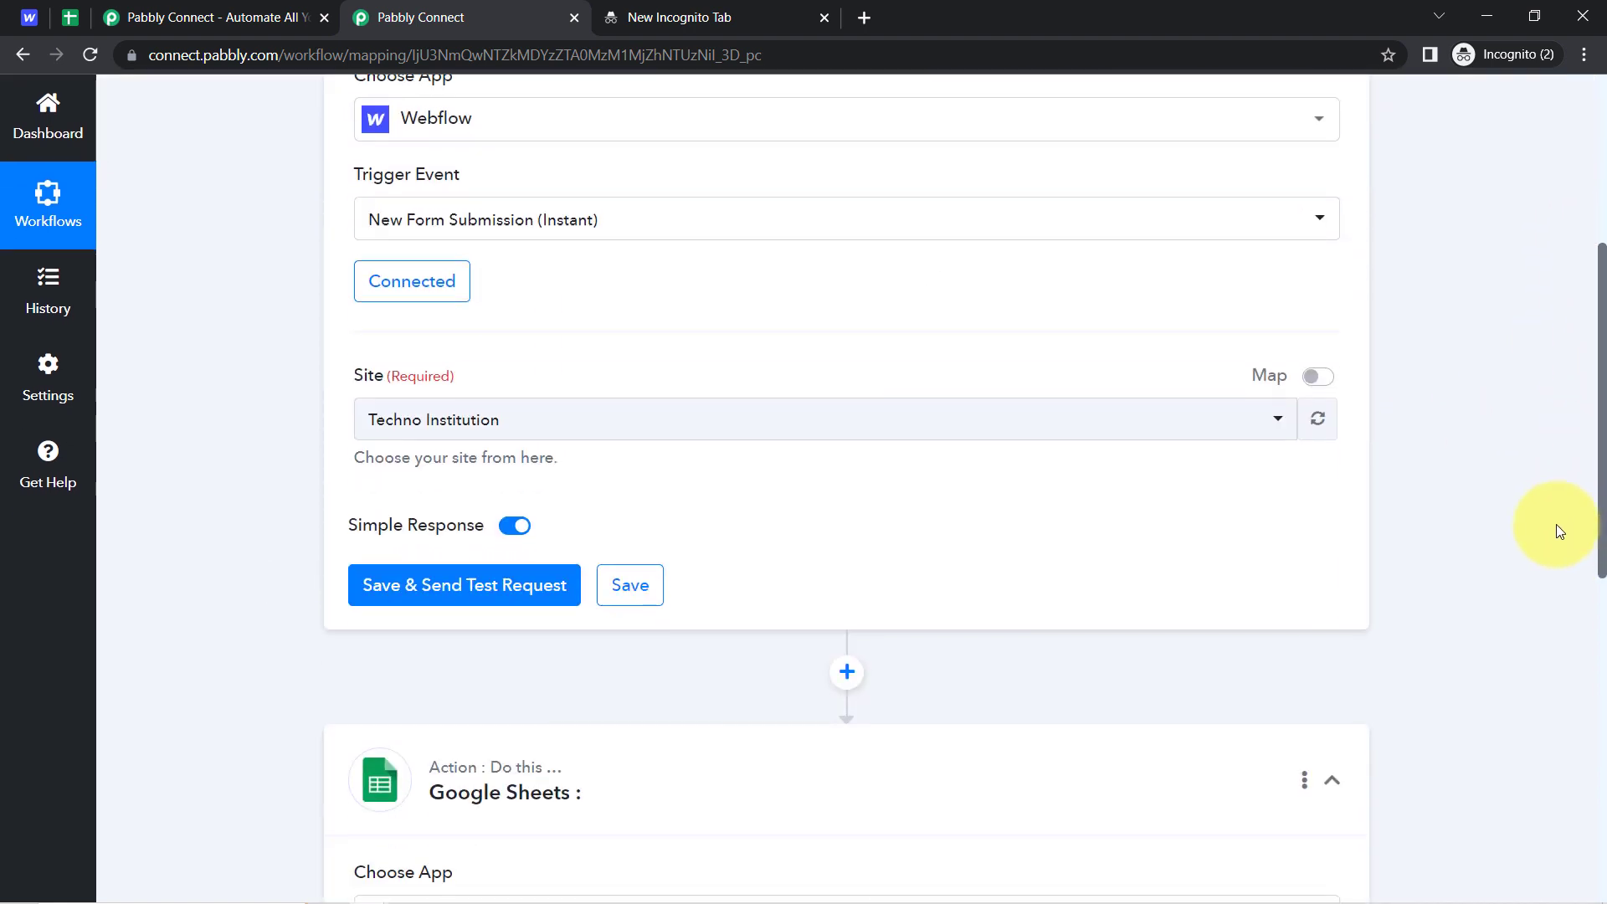
pyautogui.click(413, 430)
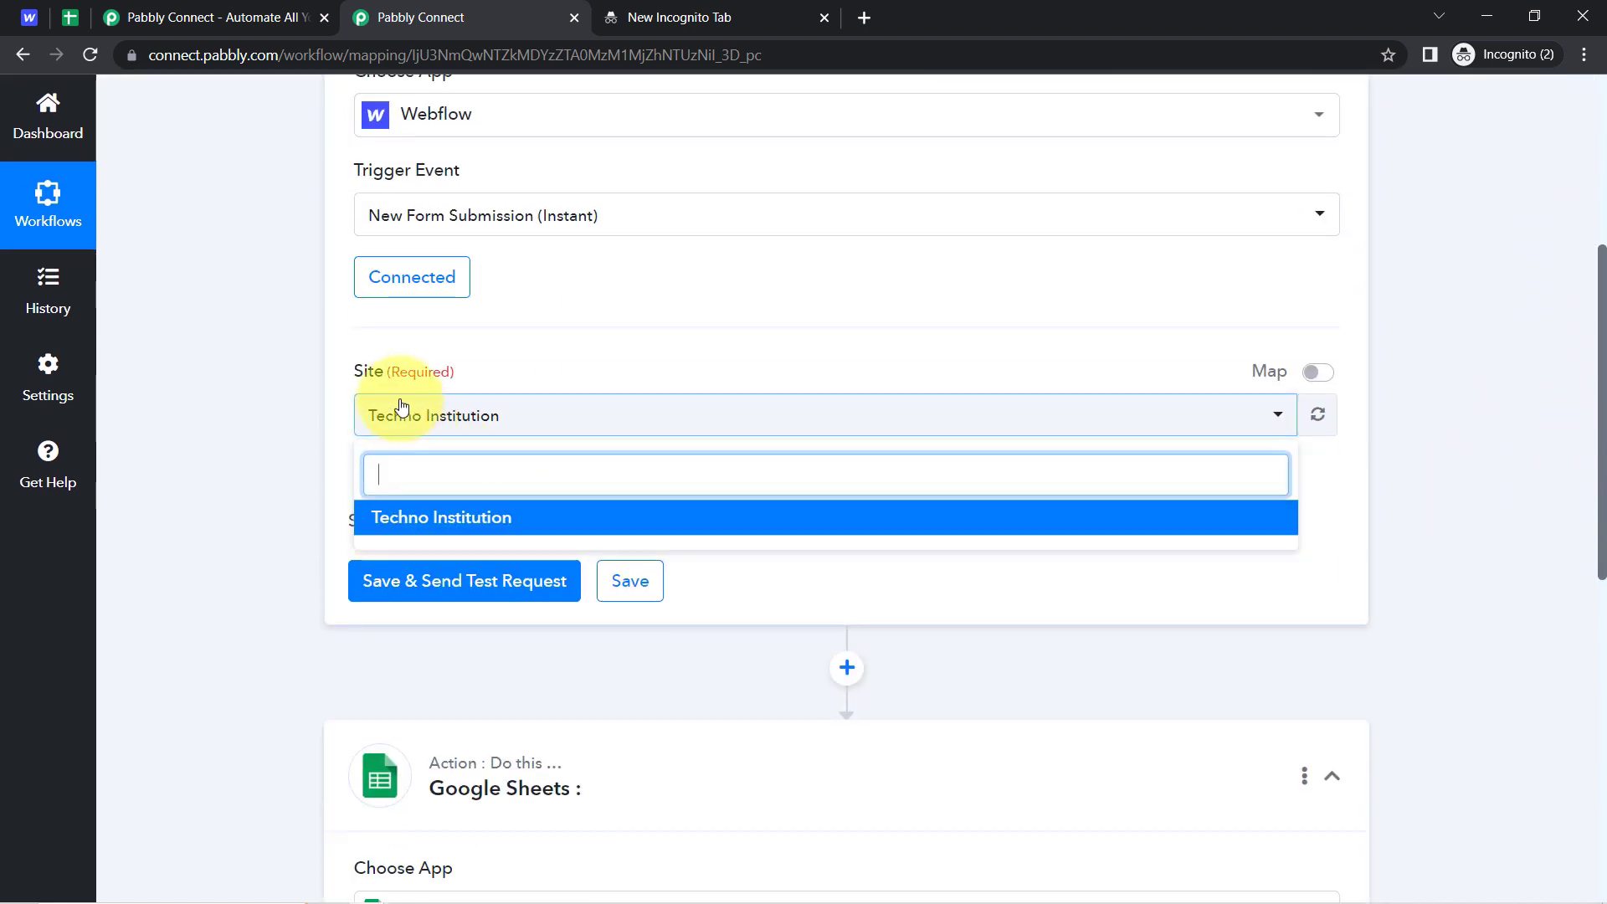
pyautogui.click(314, 444)
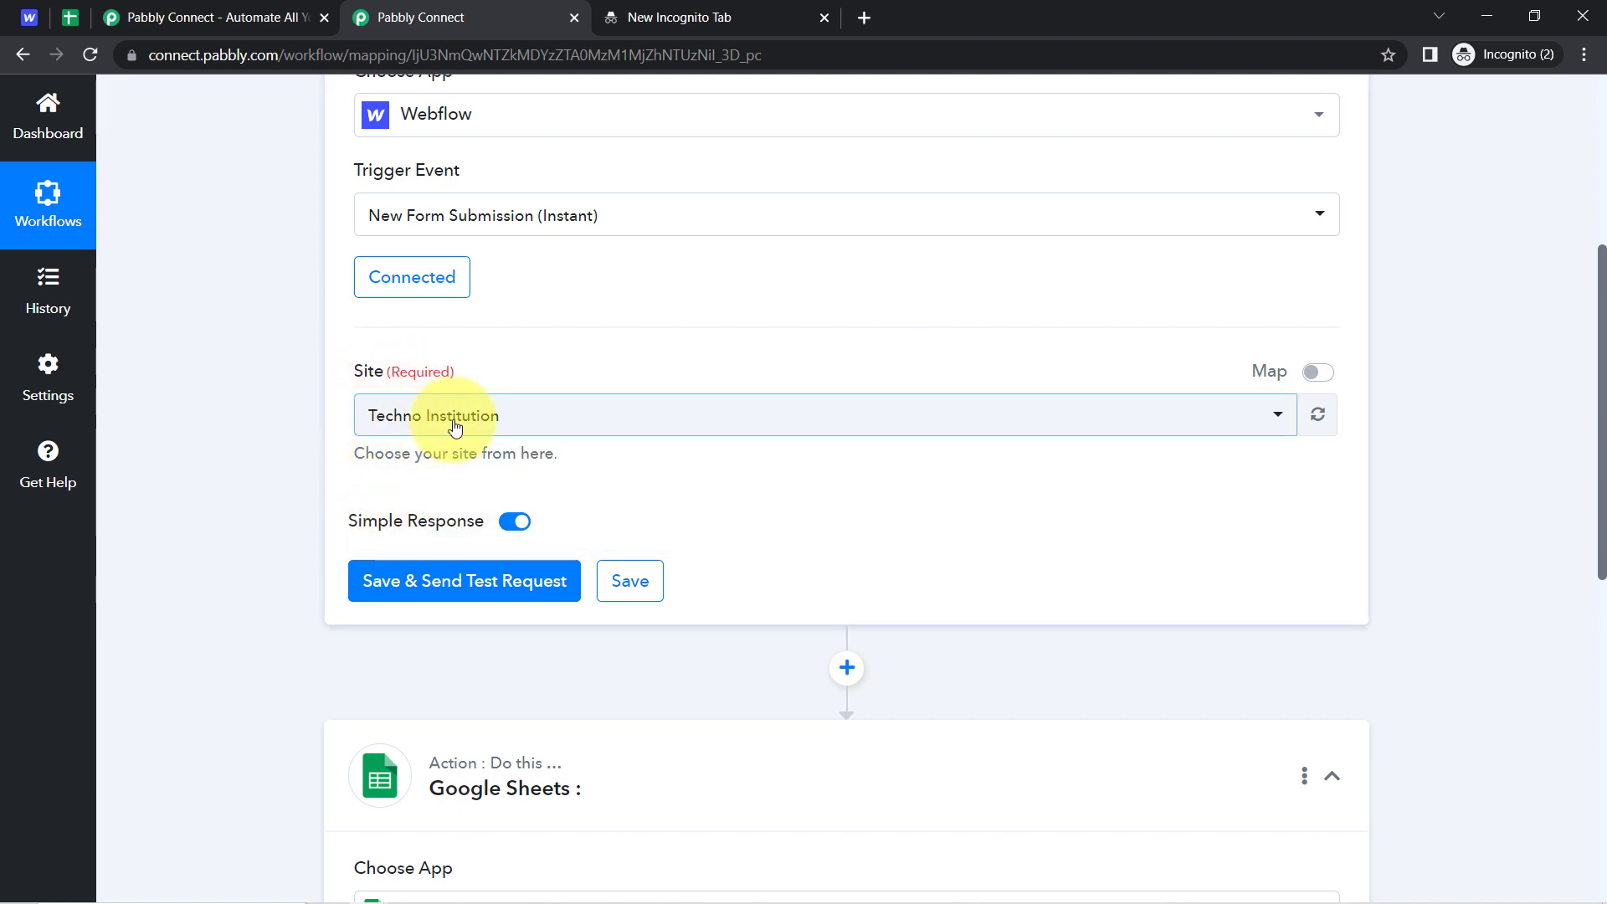
pyautogui.click(394, 581)
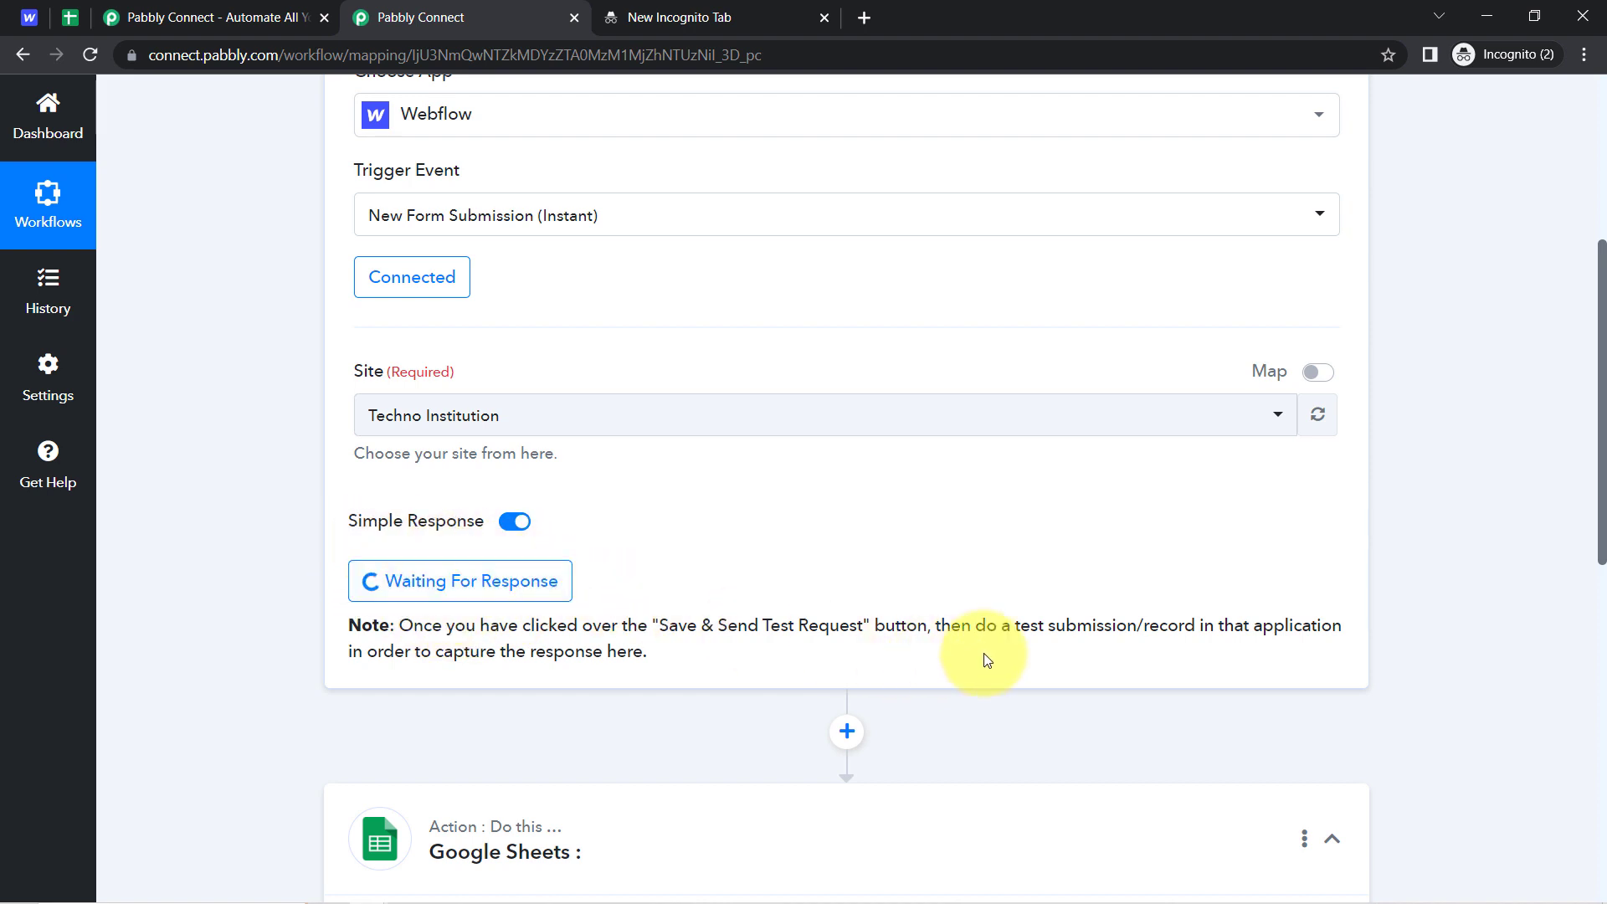
# Read the note below the test request explaining how to capture a response
pyautogui.moveTo(455, 627); pyautogui.dragTo(890, 622)
pyautogui.moveTo(998, 626); pyautogui.dragTo(595, 651)
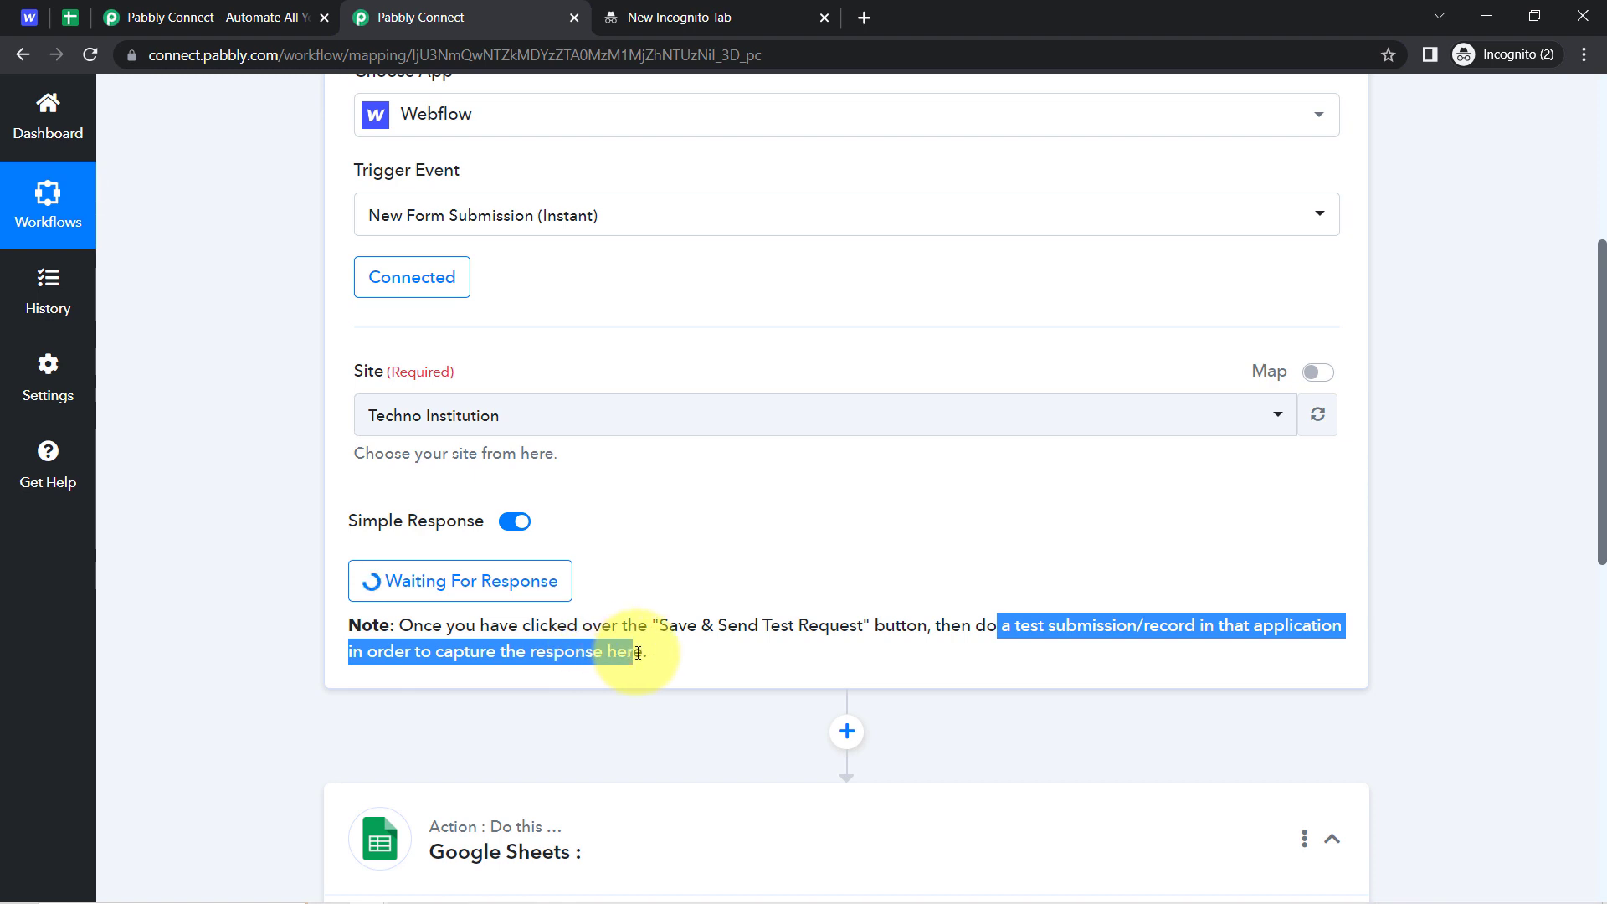
pyautogui.click(730, 665)
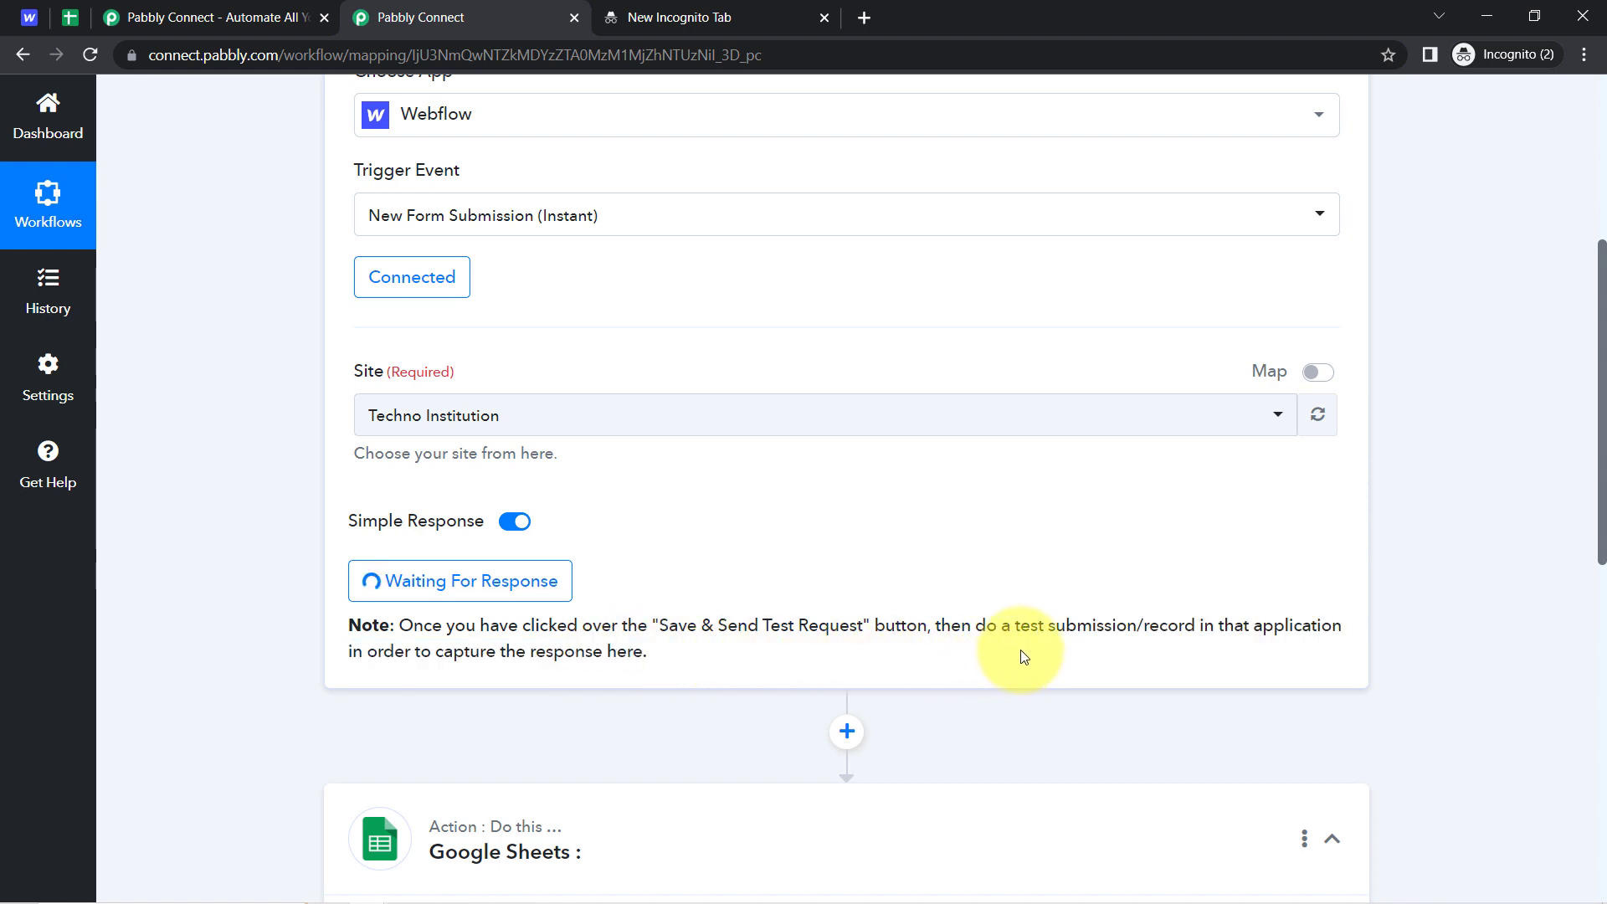
pyautogui.moveTo(1005, 630); pyautogui.dragTo(1194, 626)
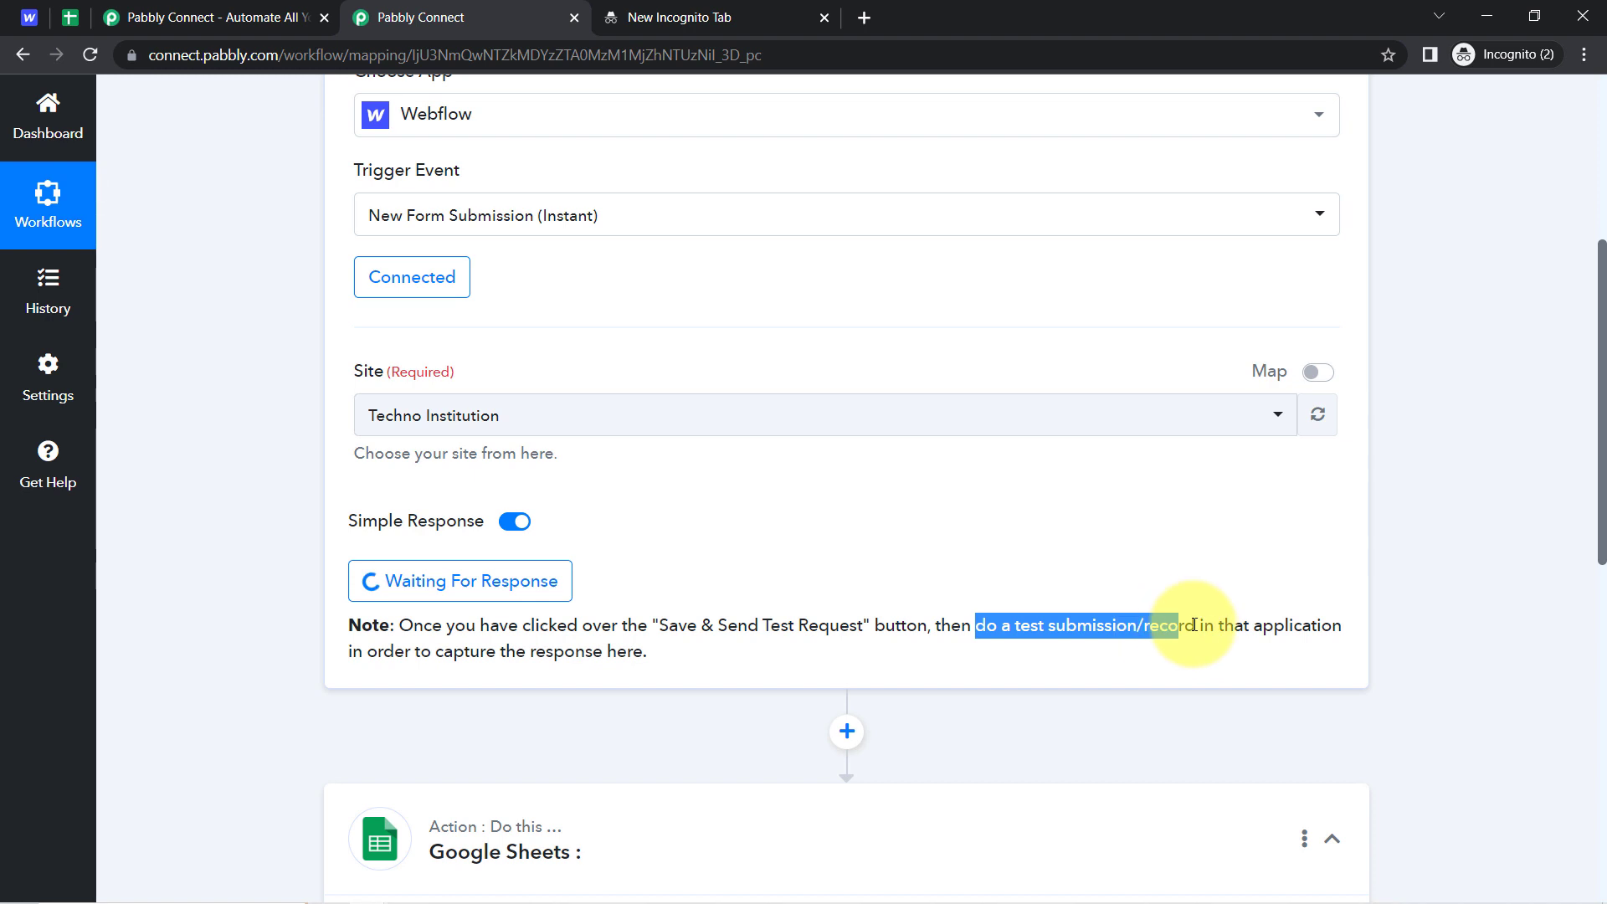
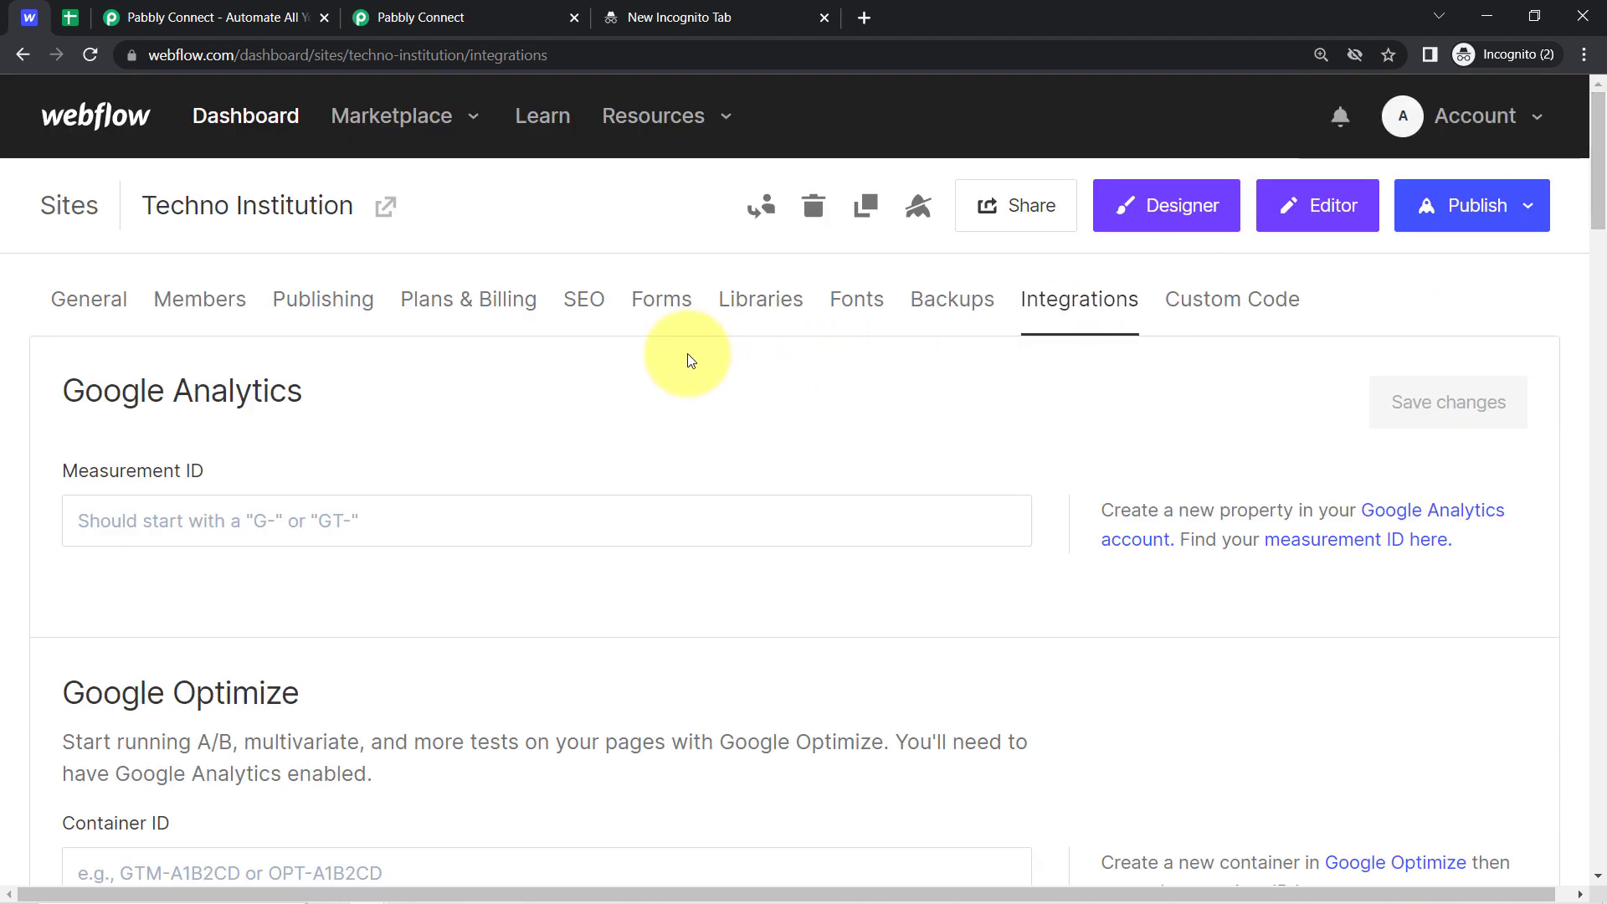
# Open the published Techno Institution site from the Webflow dashboard and go to its HR Section page
pyautogui.hotkey('alt', 'Left')
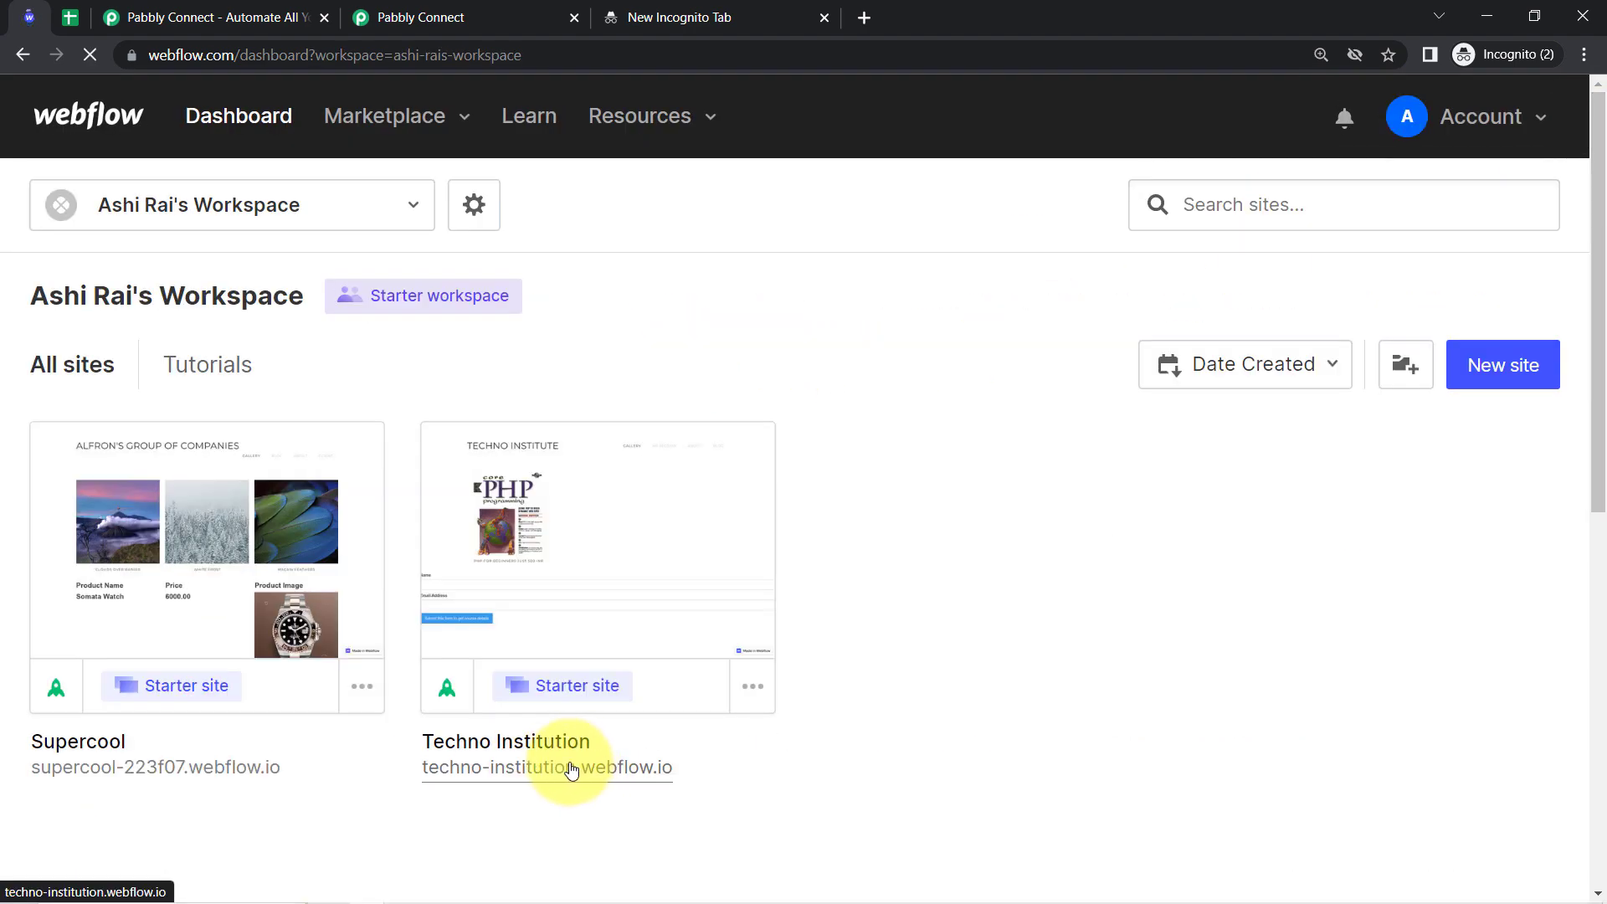
pyautogui.click(566, 767)
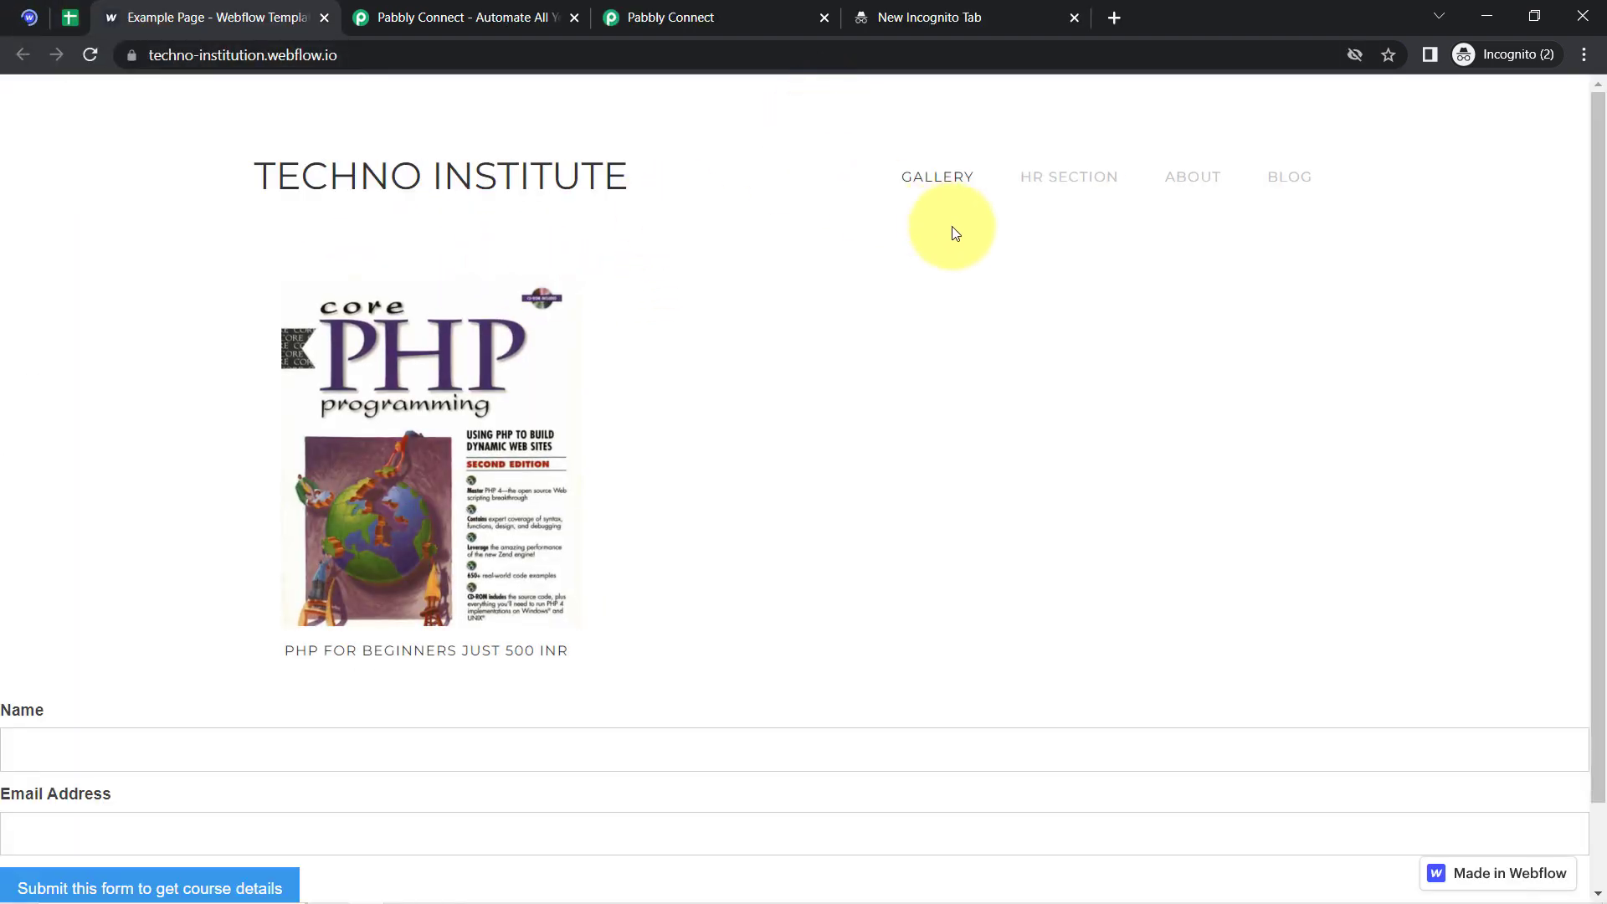
pyautogui.click(1088, 181)
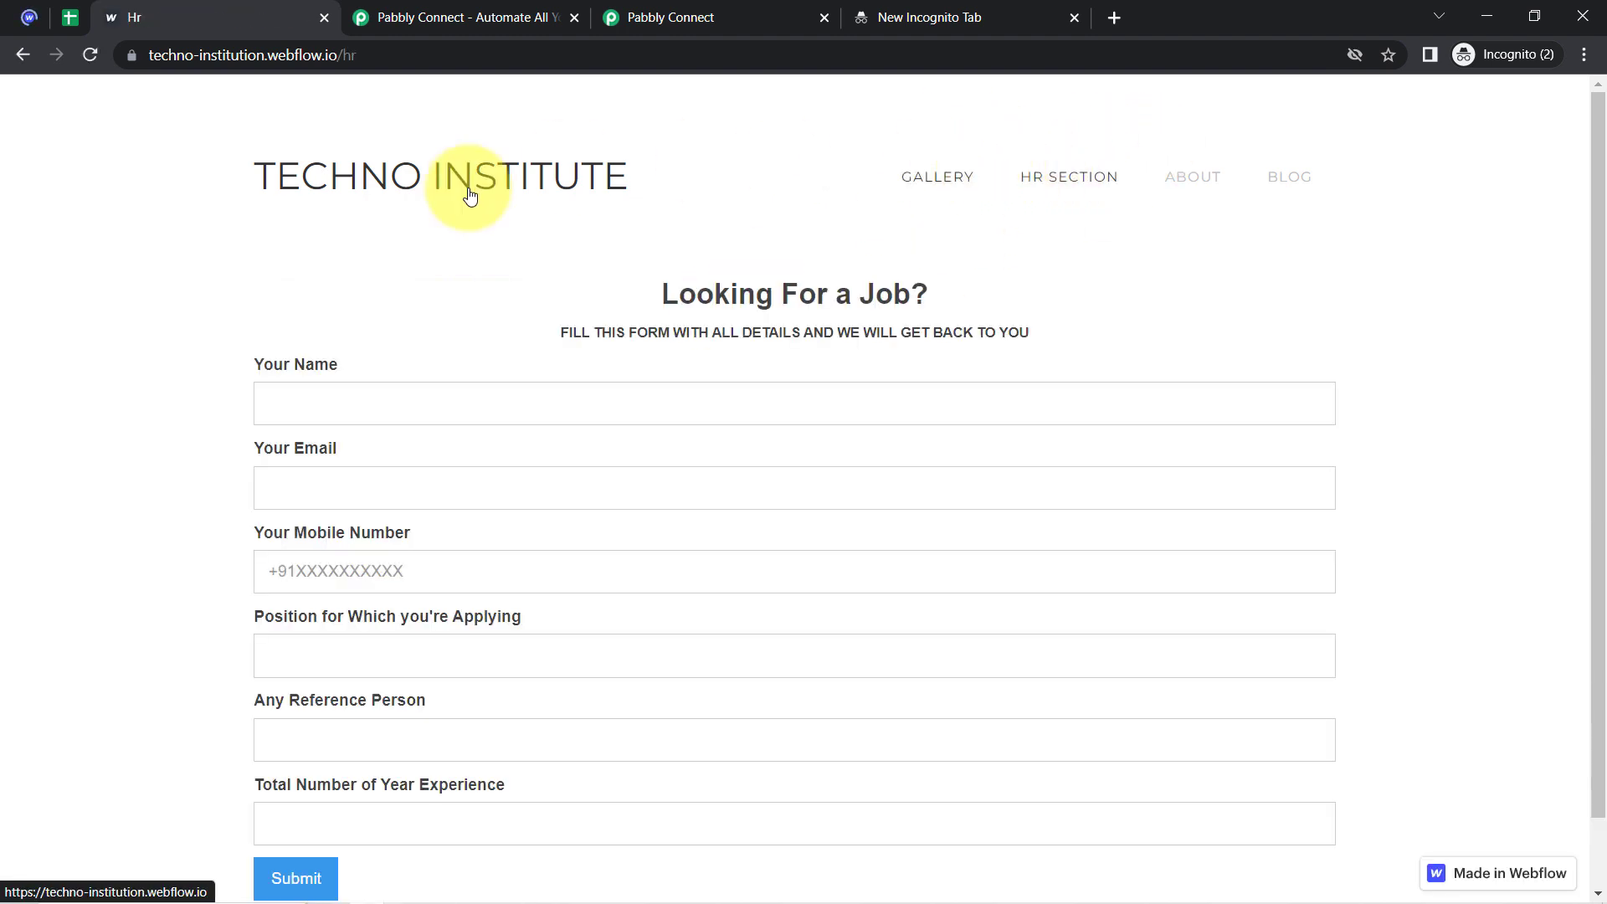
# Examine the forms embedded on the HR Section and About pages, ending on the HR Section job form
pyautogui.moveTo(652, 289); pyautogui.dragTo(1019, 330)
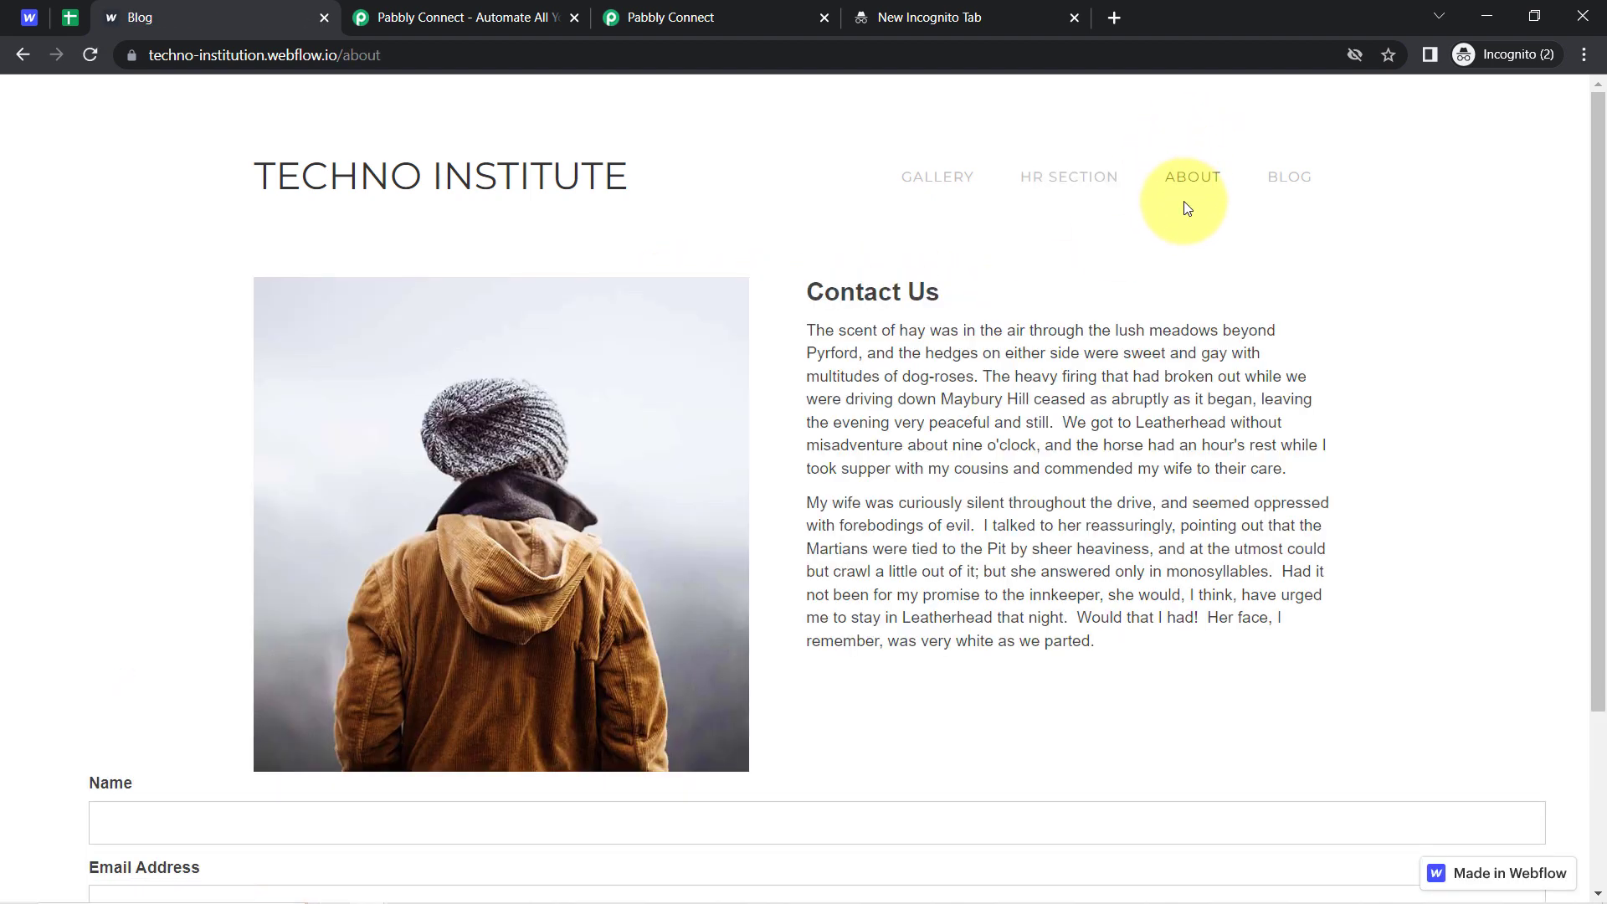
pyautogui.moveTo(1596, 151); pyautogui.dragTo(1569, 424)
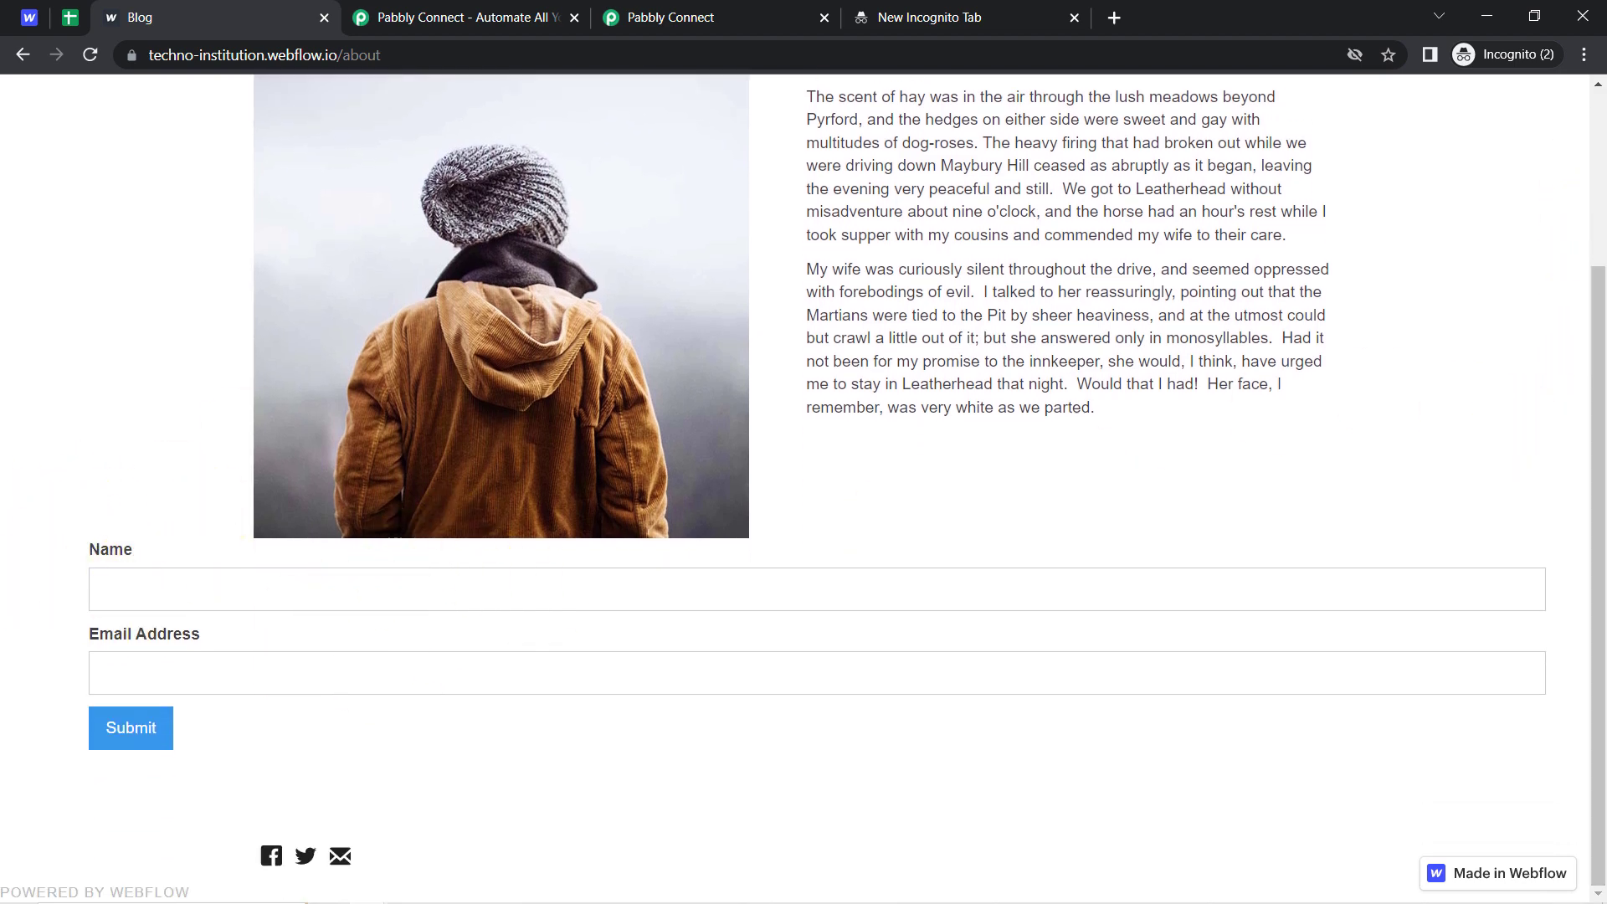
pyautogui.moveTo(1596, 444); pyautogui.dragTo(1582, 173)
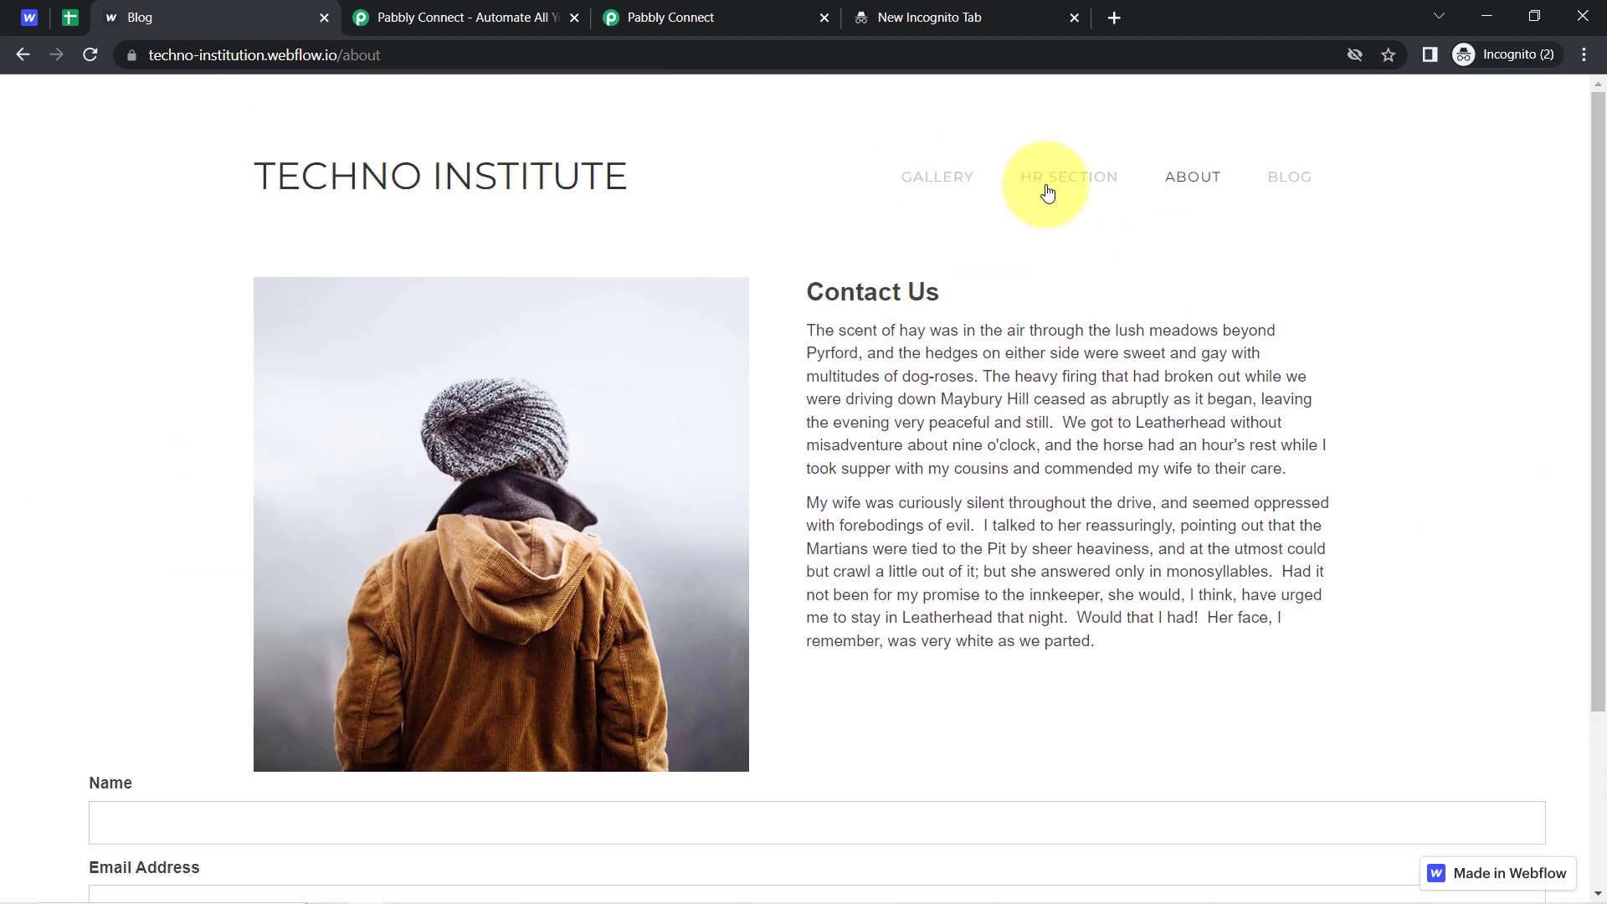
pyautogui.click(1047, 192)
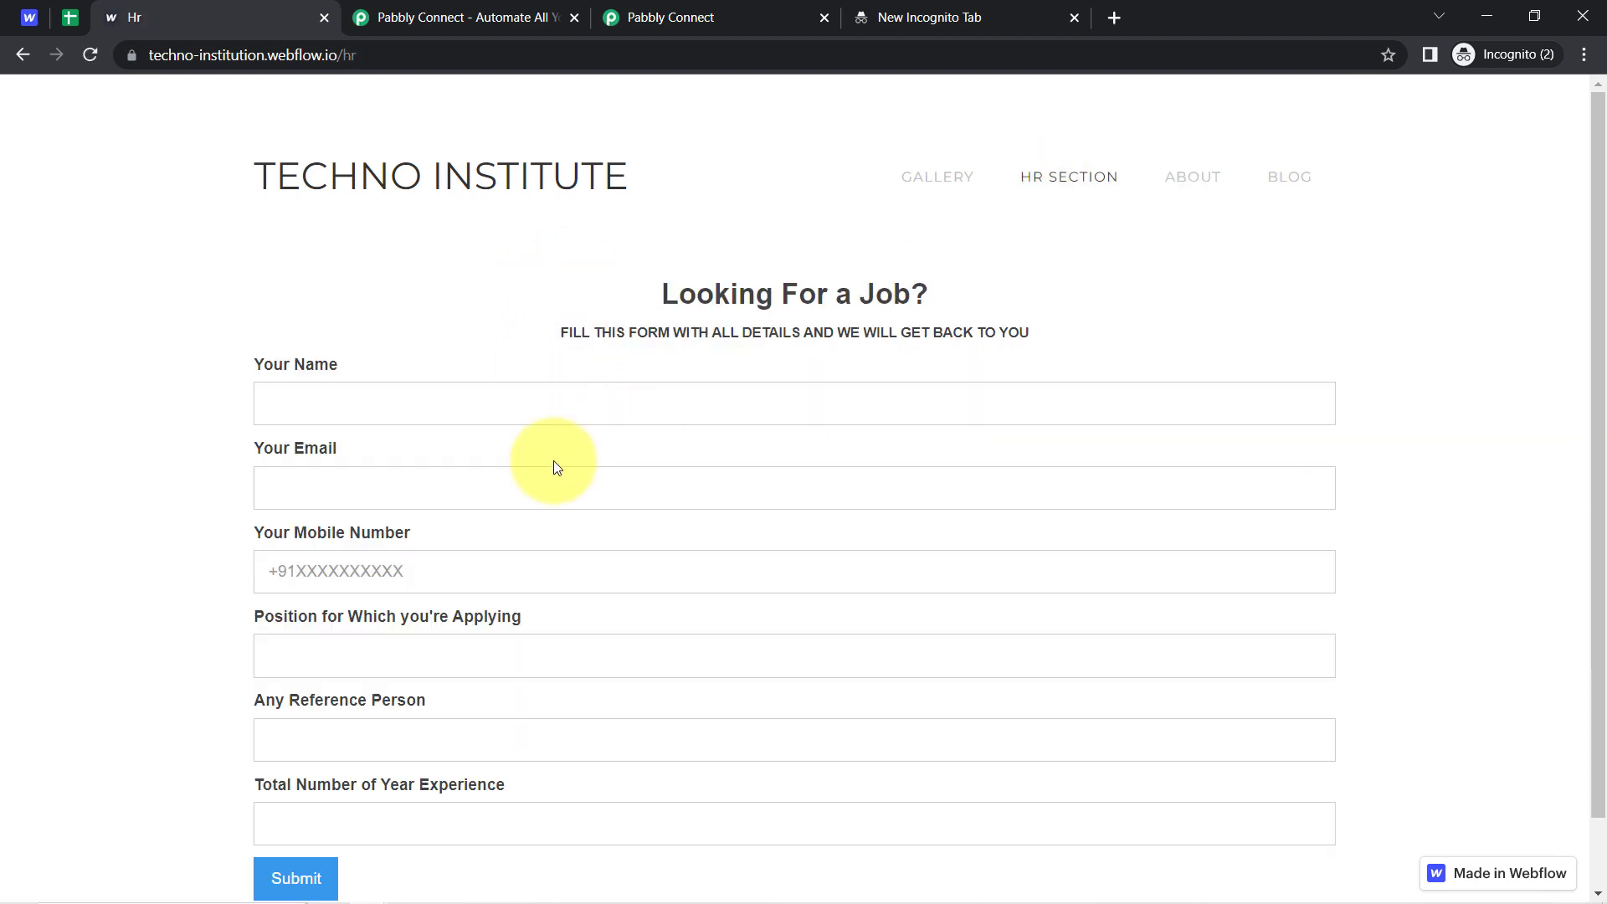
# Close the extra Pabbly Connect page and check the status of the workflow's Webflow trigger
pyautogui.click(682, 7)
pyautogui.click(577, 18)
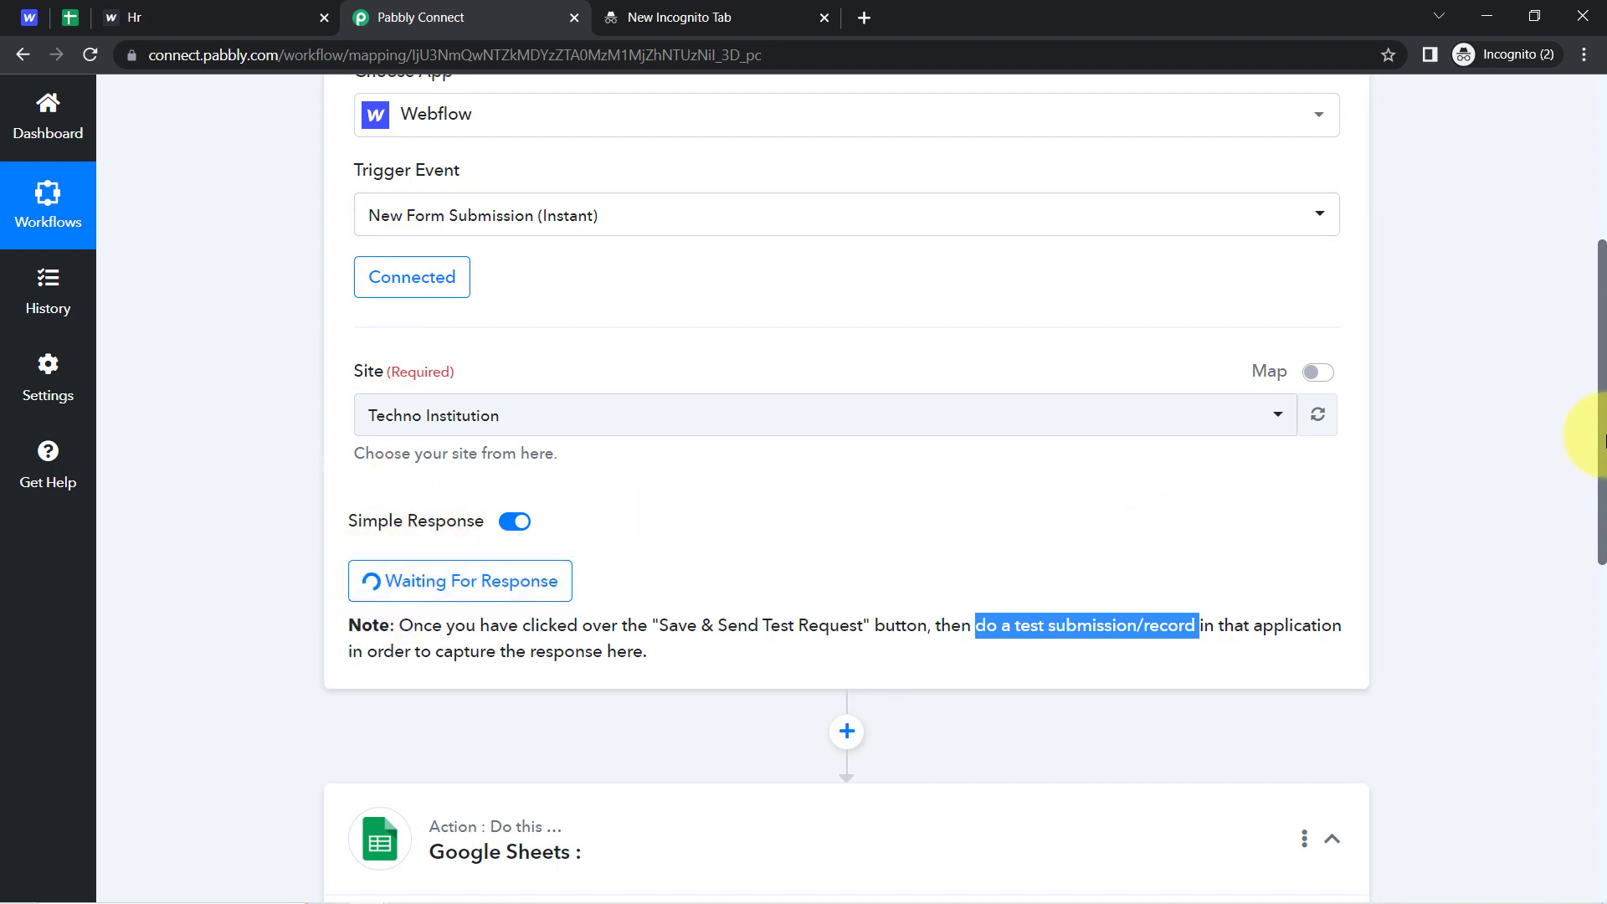
pyautogui.scroll(-3, 1603, 437)
# Fill in the HR Section job form with the applicant's name, email, mobile number and reference person, position Digital Marketing and 3 years of experience
pyautogui.click(209, 17)
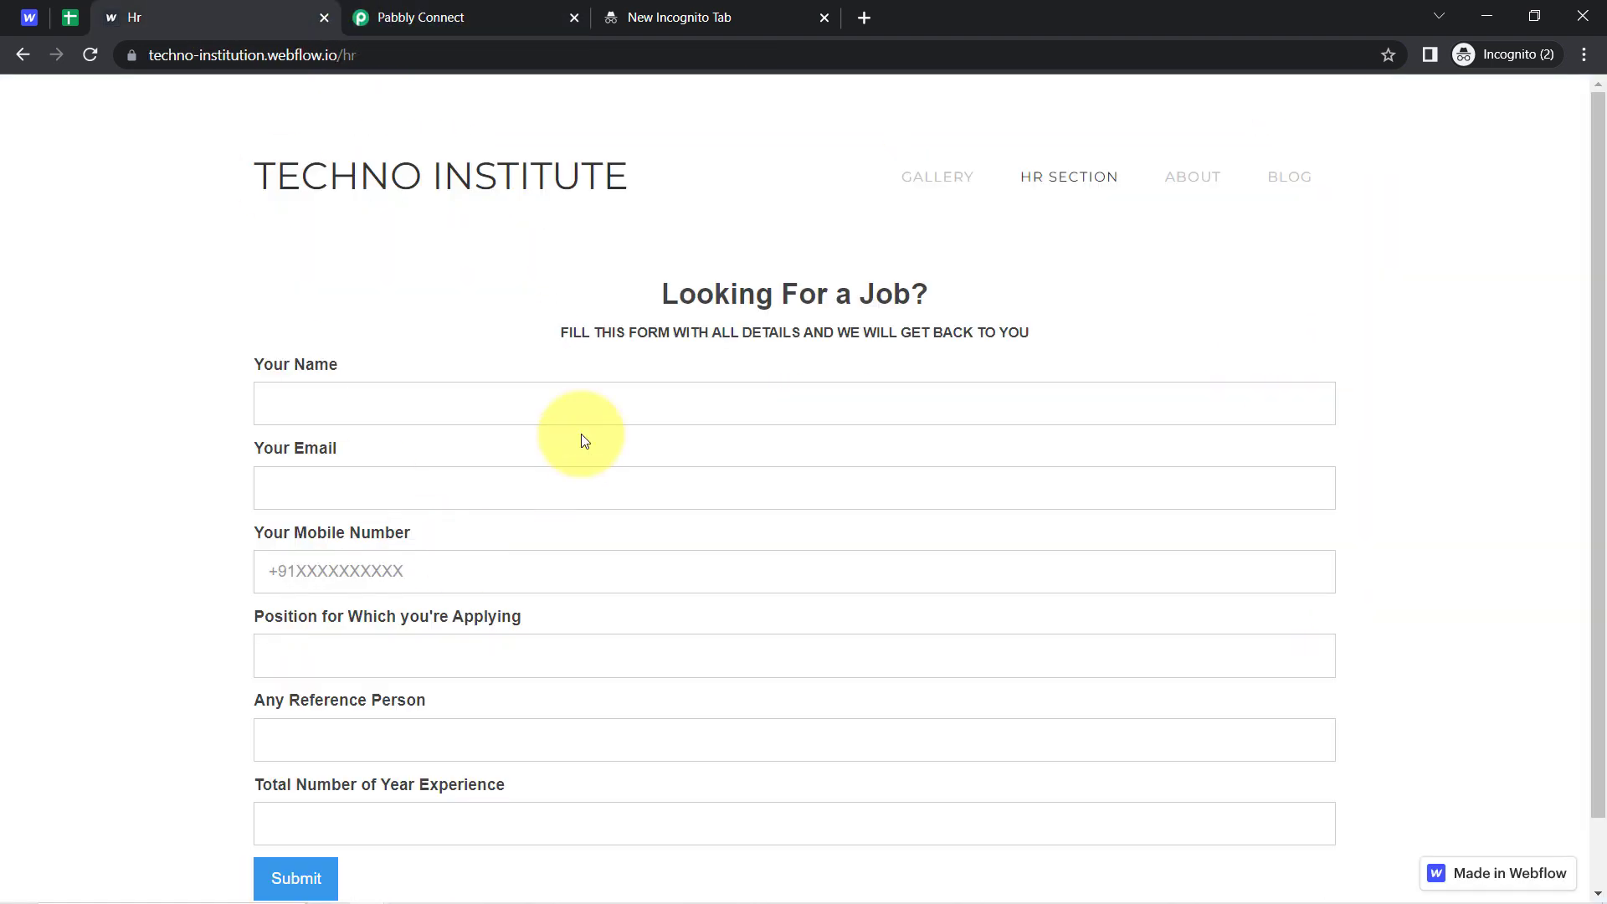
pyautogui.click(326, 409)
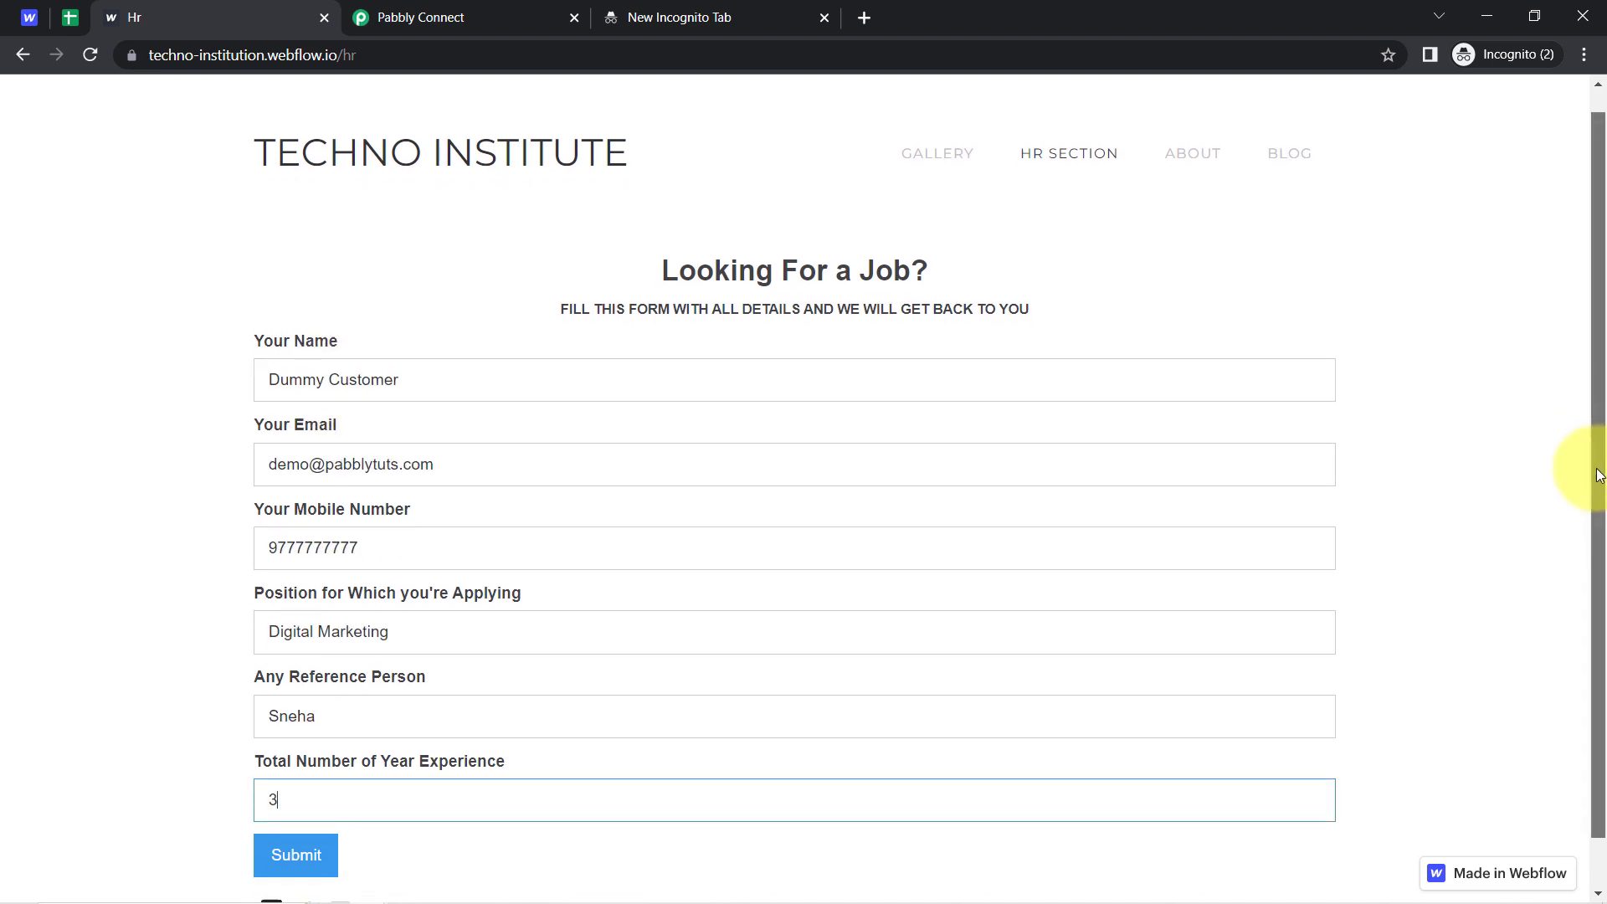
pyautogui.scroll(-1, 1596, 467)
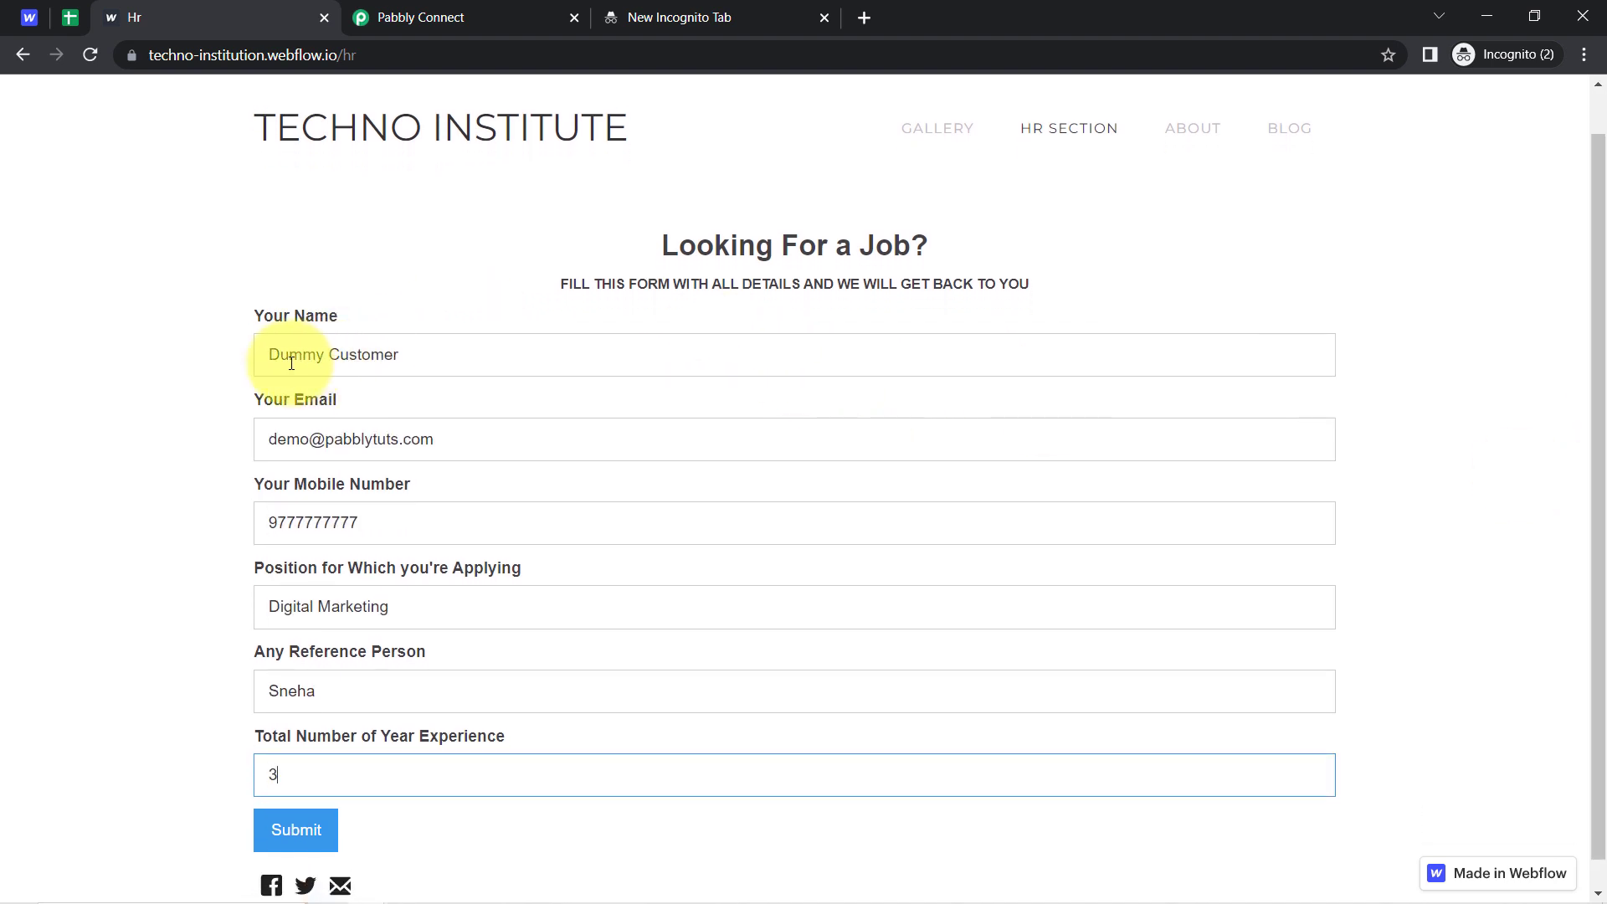
# Review the details entered in the job form and submit it
pyautogui.moveTo(292, 364); pyautogui.dragTo(480, 370)
pyautogui.moveTo(300, 440); pyautogui.dragTo(380, 503)
pyautogui.moveTo(291, 524); pyautogui.dragTo(387, 529)
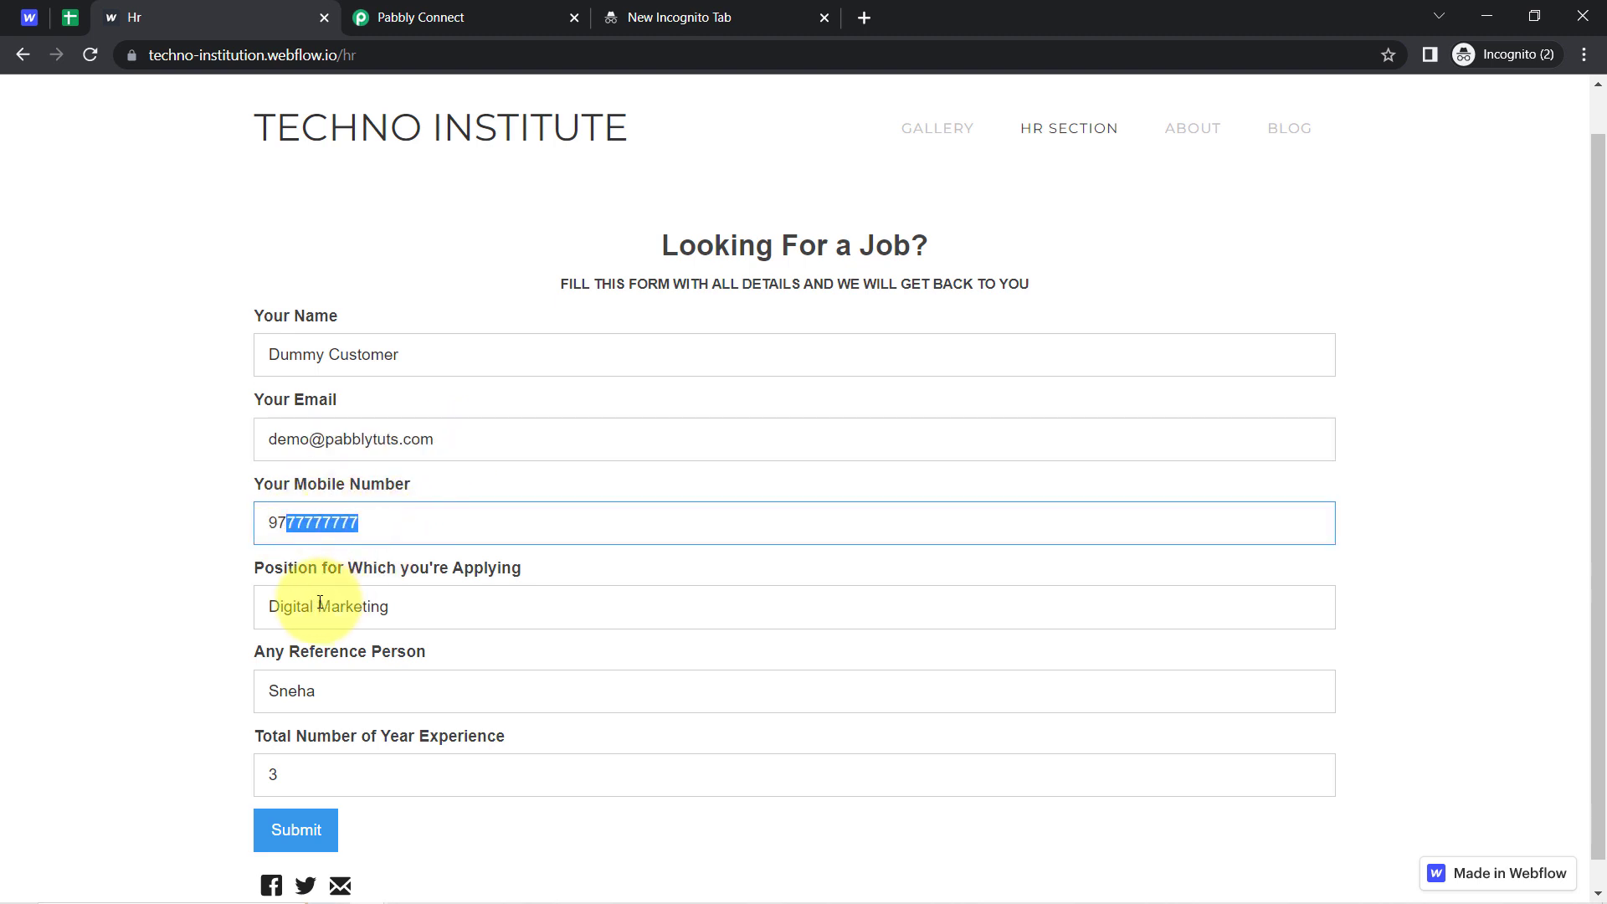
pyautogui.moveTo(320, 606); pyautogui.dragTo(445, 604)
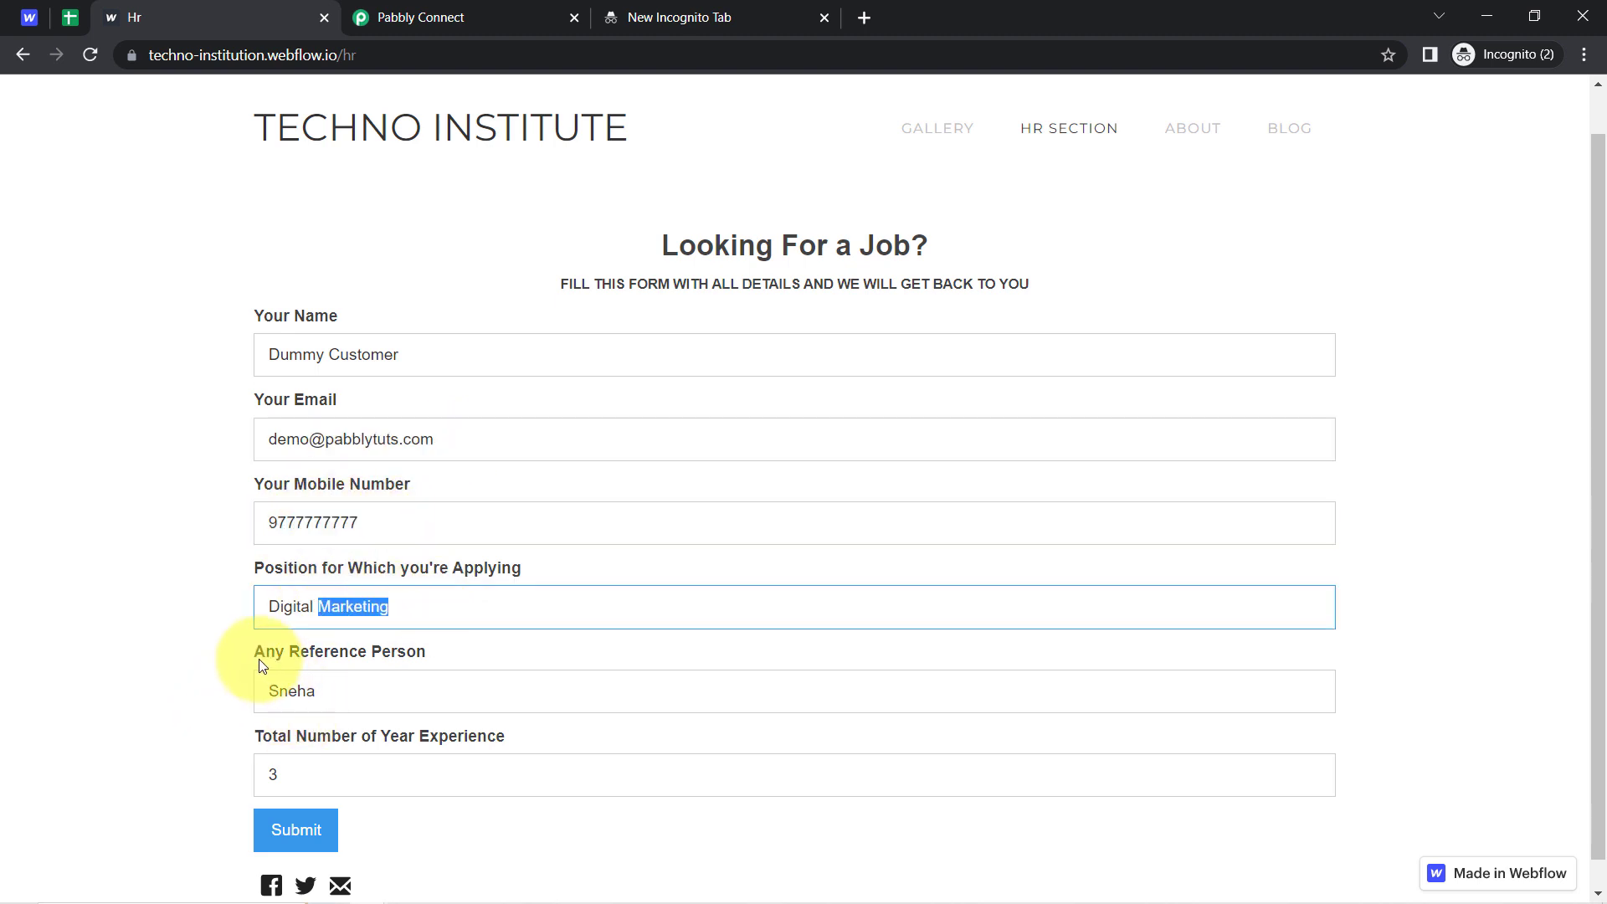
pyautogui.moveTo(260, 653); pyautogui.dragTo(441, 656)
pyautogui.moveTo(273, 740); pyautogui.dragTo(494, 740)
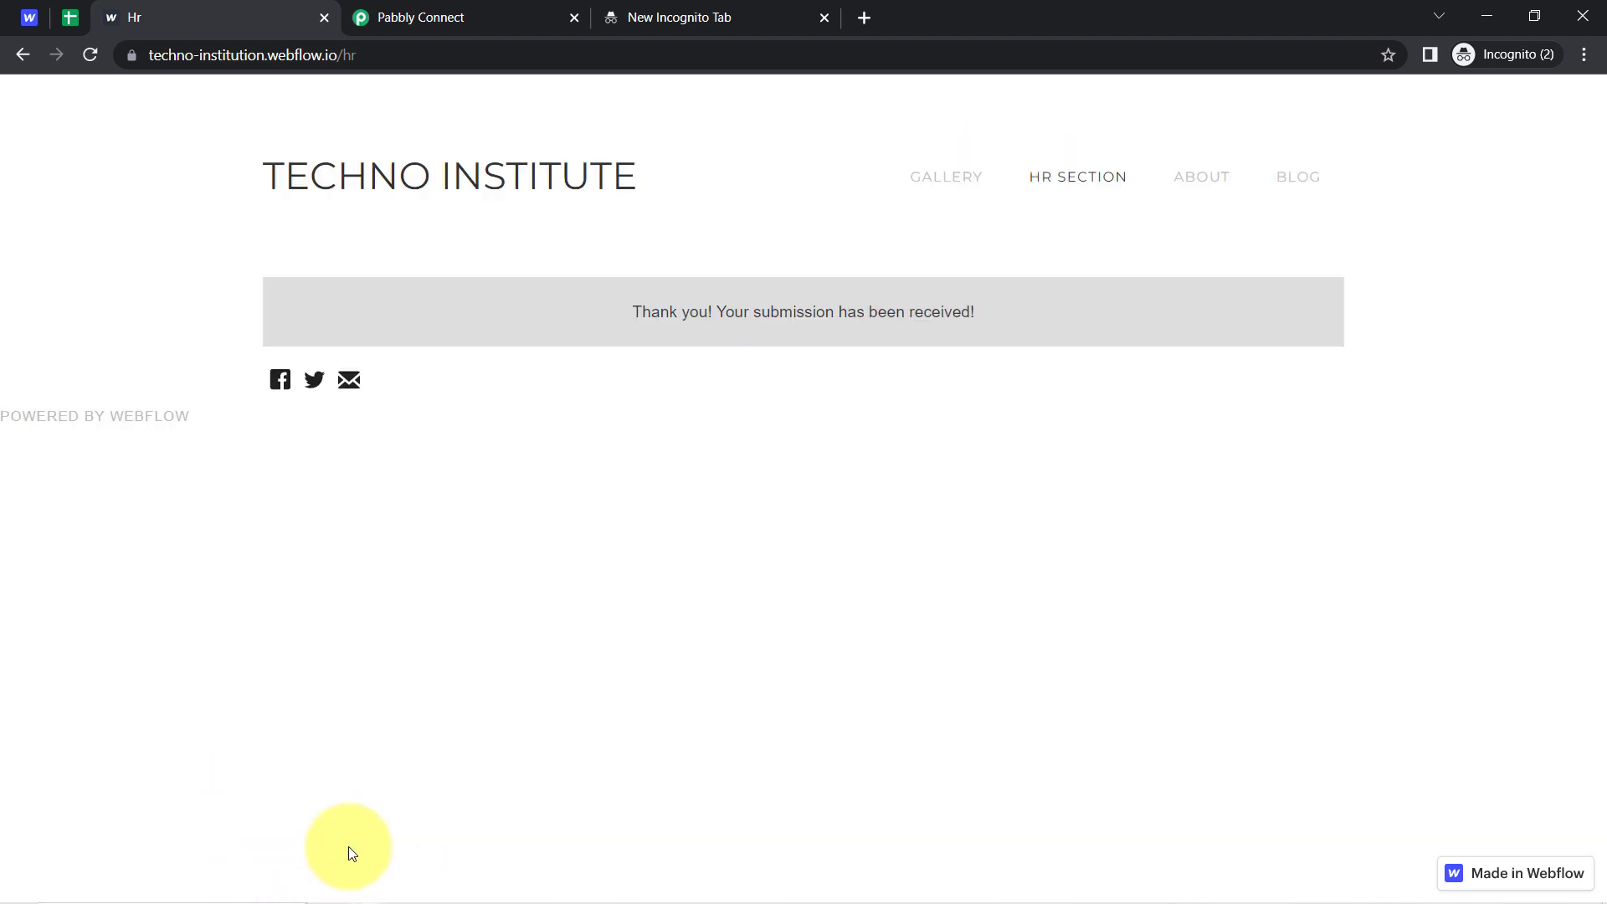
# Switch to Pabbly Connect and examine the response captured by the Webflow trigger, checking the form name and submitted values
pyautogui.click(400, 17)
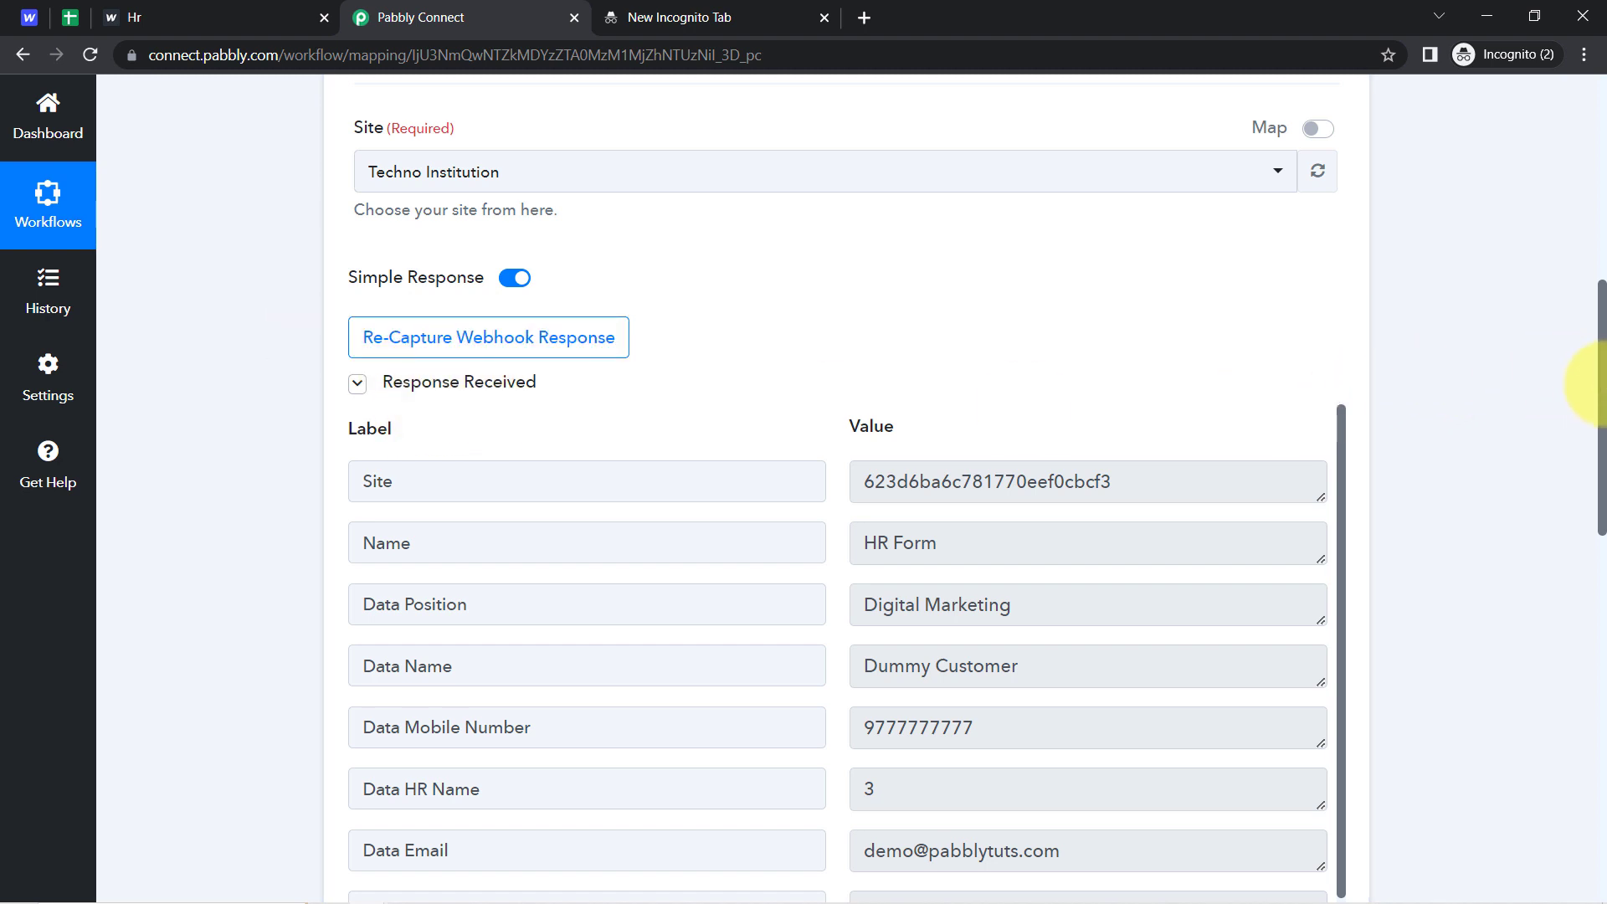
pyautogui.moveTo(1595, 385); pyautogui.dragTo(1592, 432)
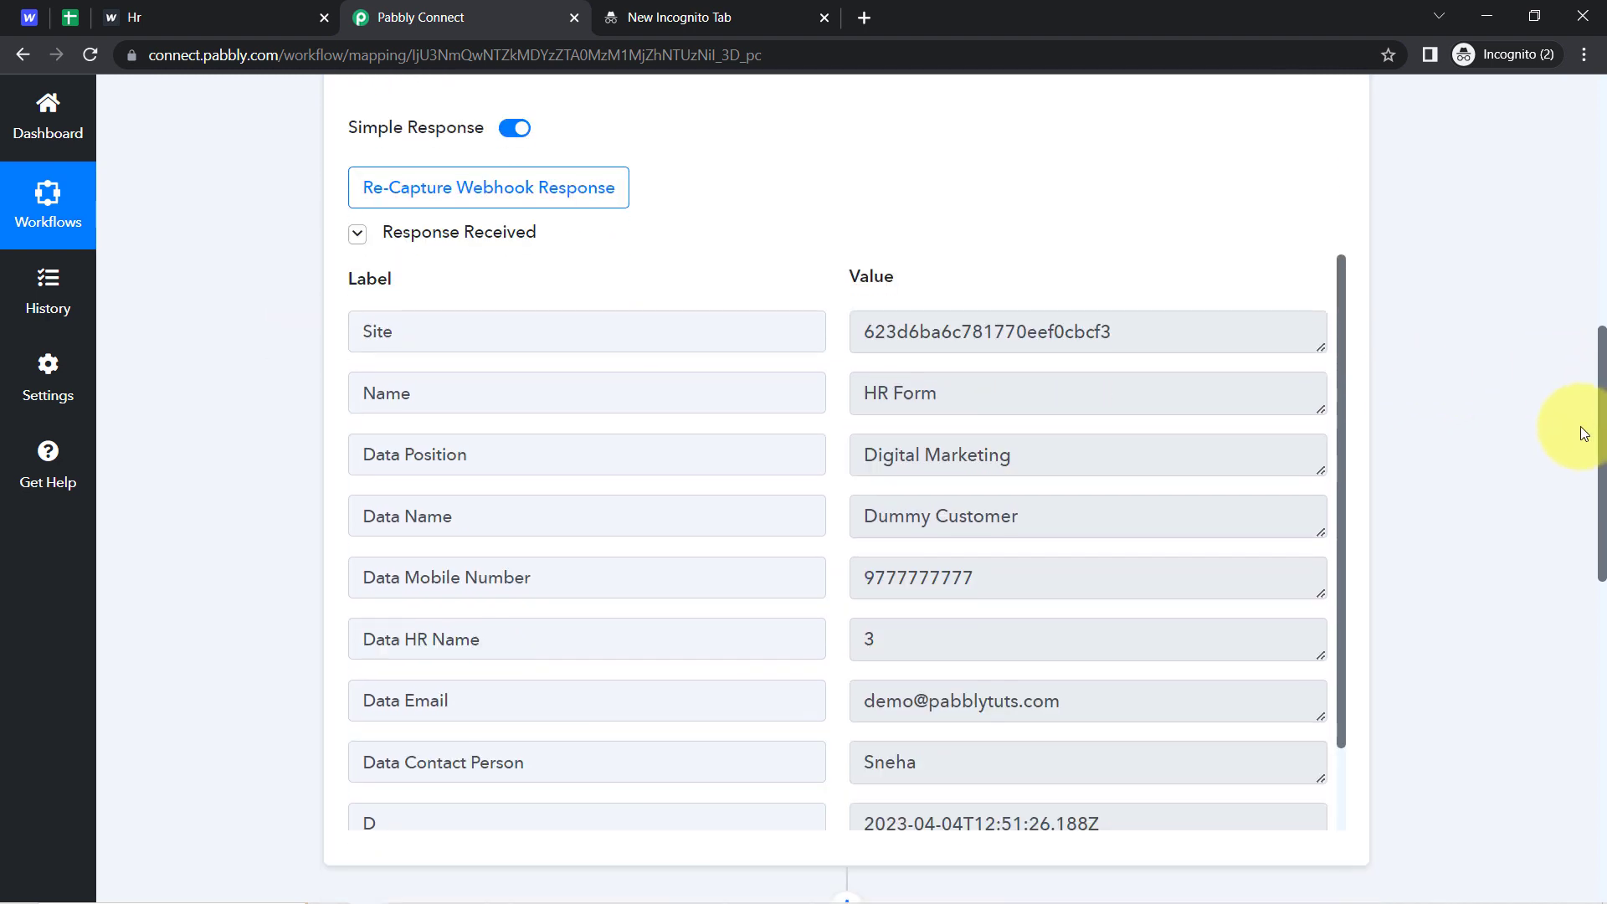
pyautogui.click(896, 387)
pyautogui.hotkey('ctrl', 'a')
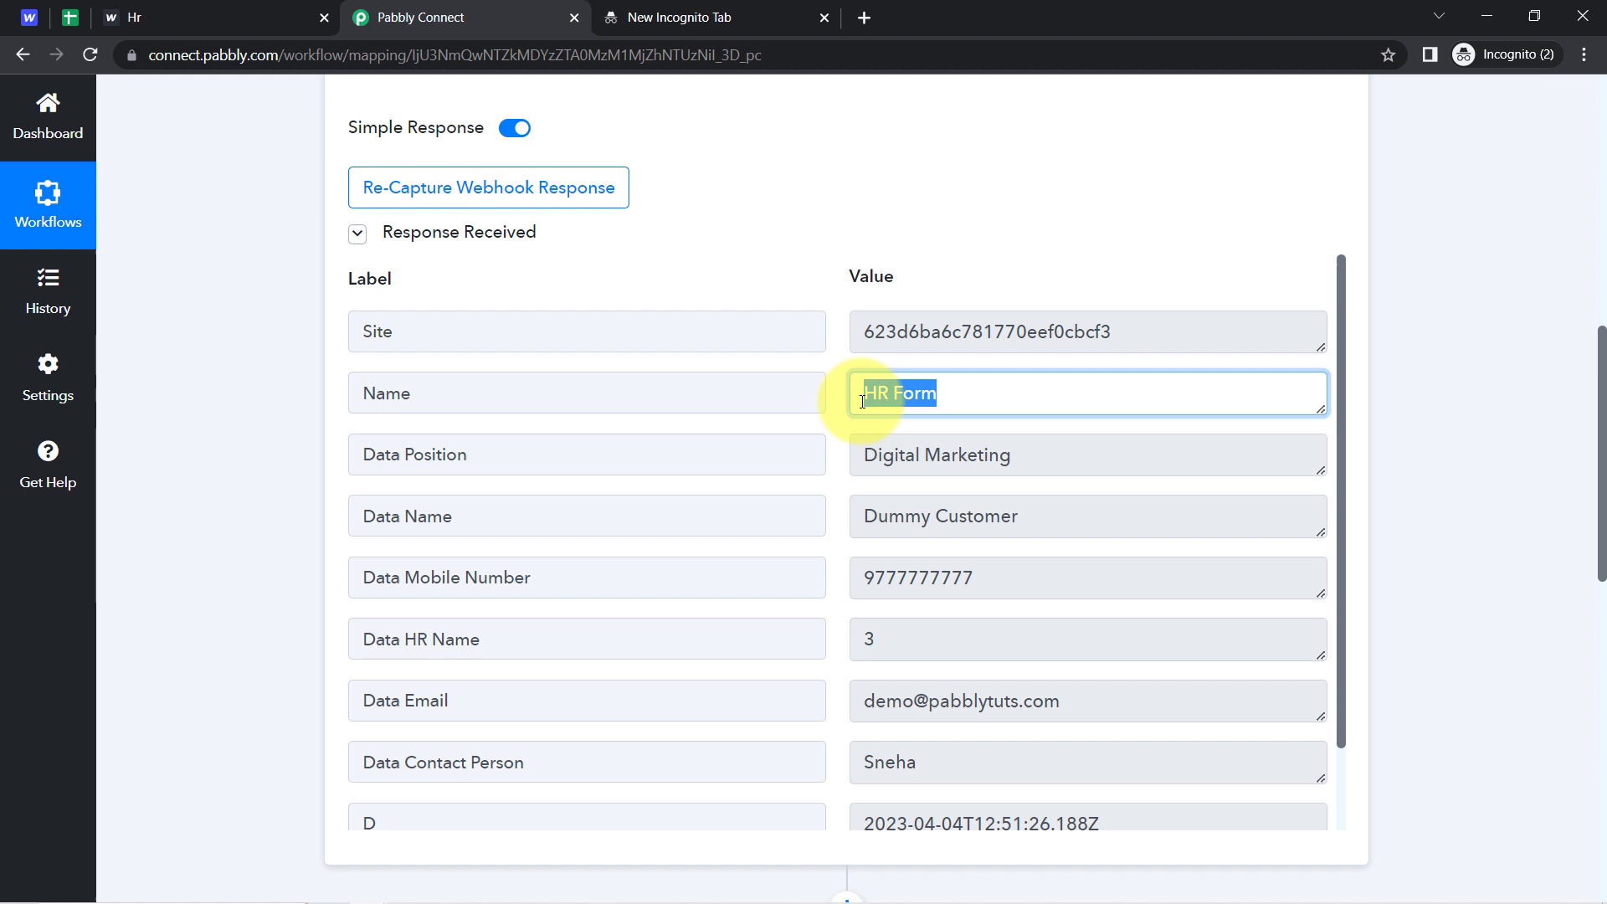
pyautogui.doubleClick(911, 457)
pyautogui.click(911, 519)
pyautogui.hotkey('ctrl', 'a')
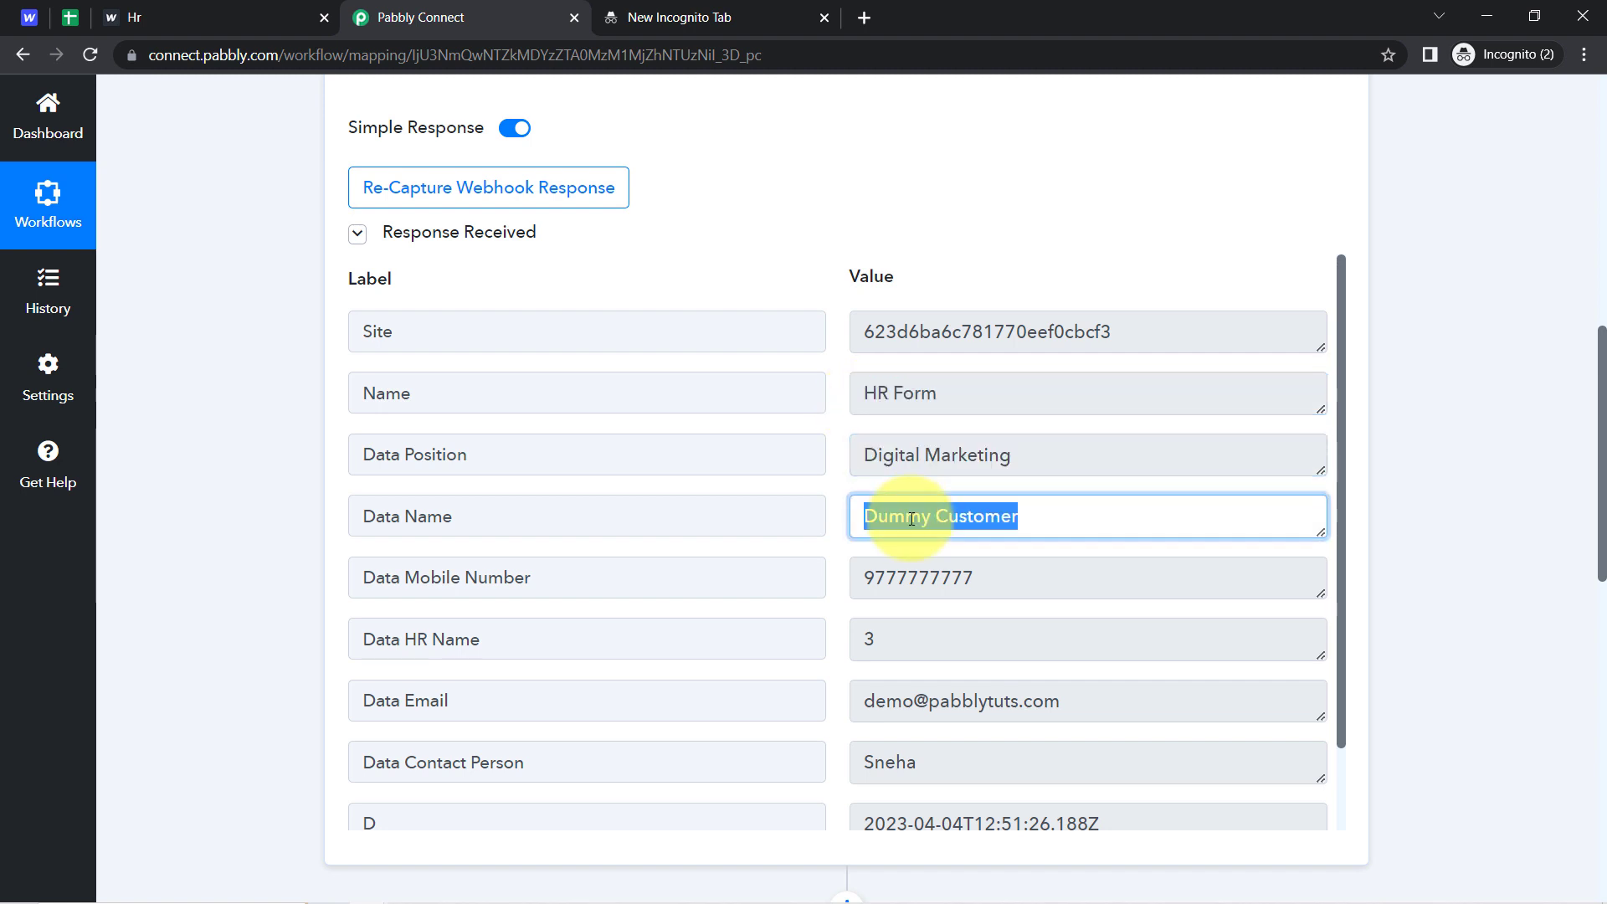
pyautogui.moveTo(1338, 378); pyautogui.dragTo(1311, 480)
pyautogui.scroll(2, 1303, 526)
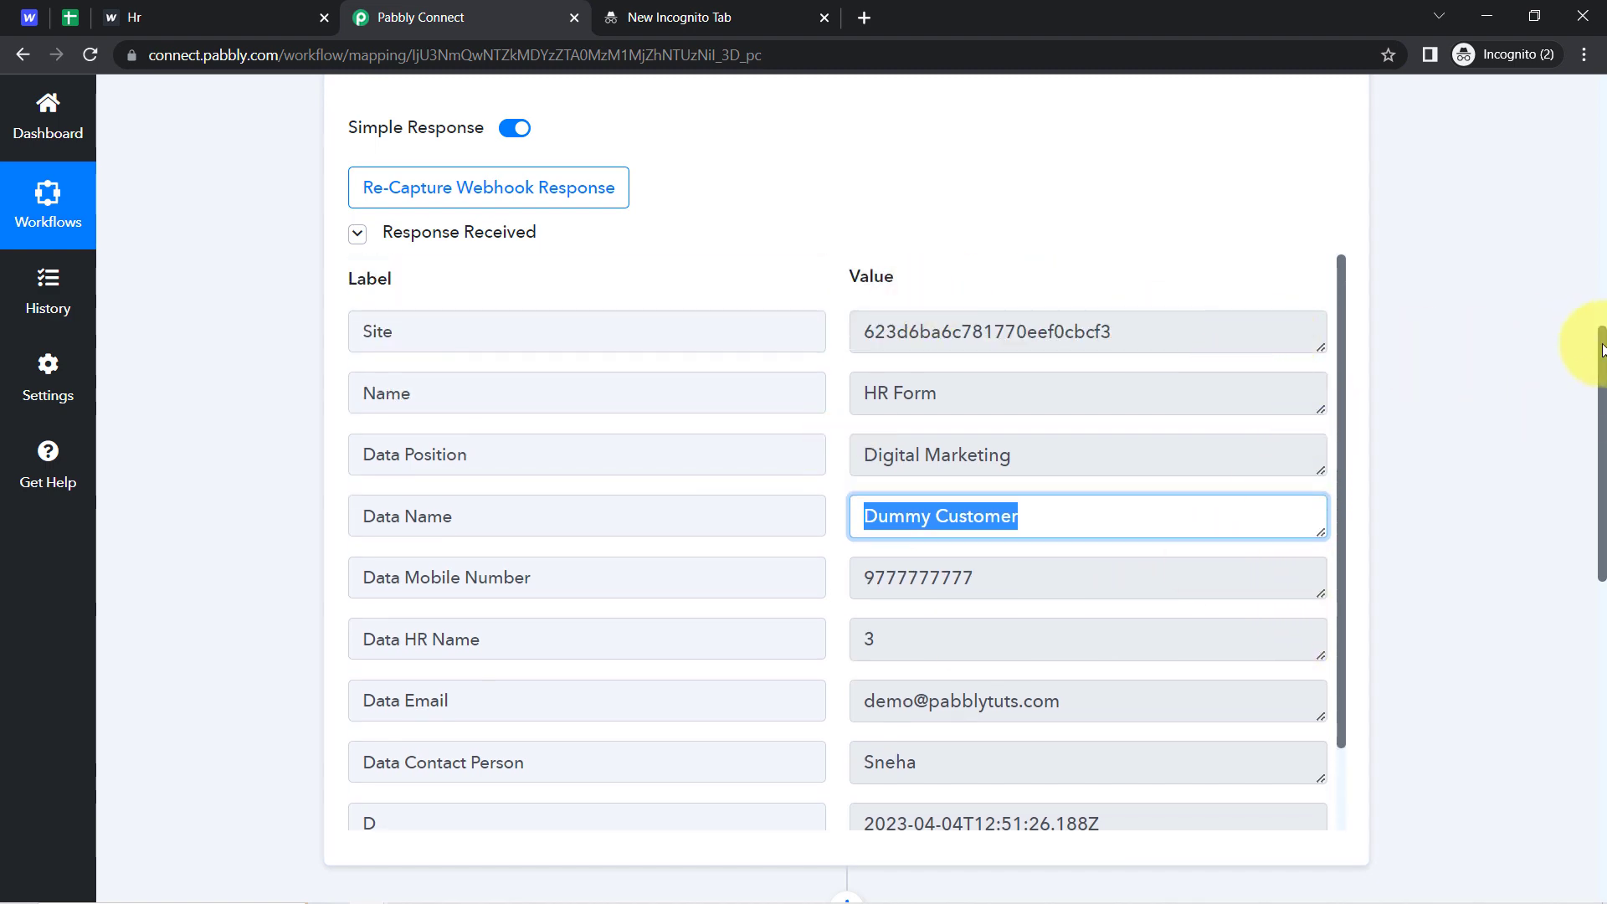
pyautogui.moveTo(1603, 350); pyautogui.dragTo(1603, 194)
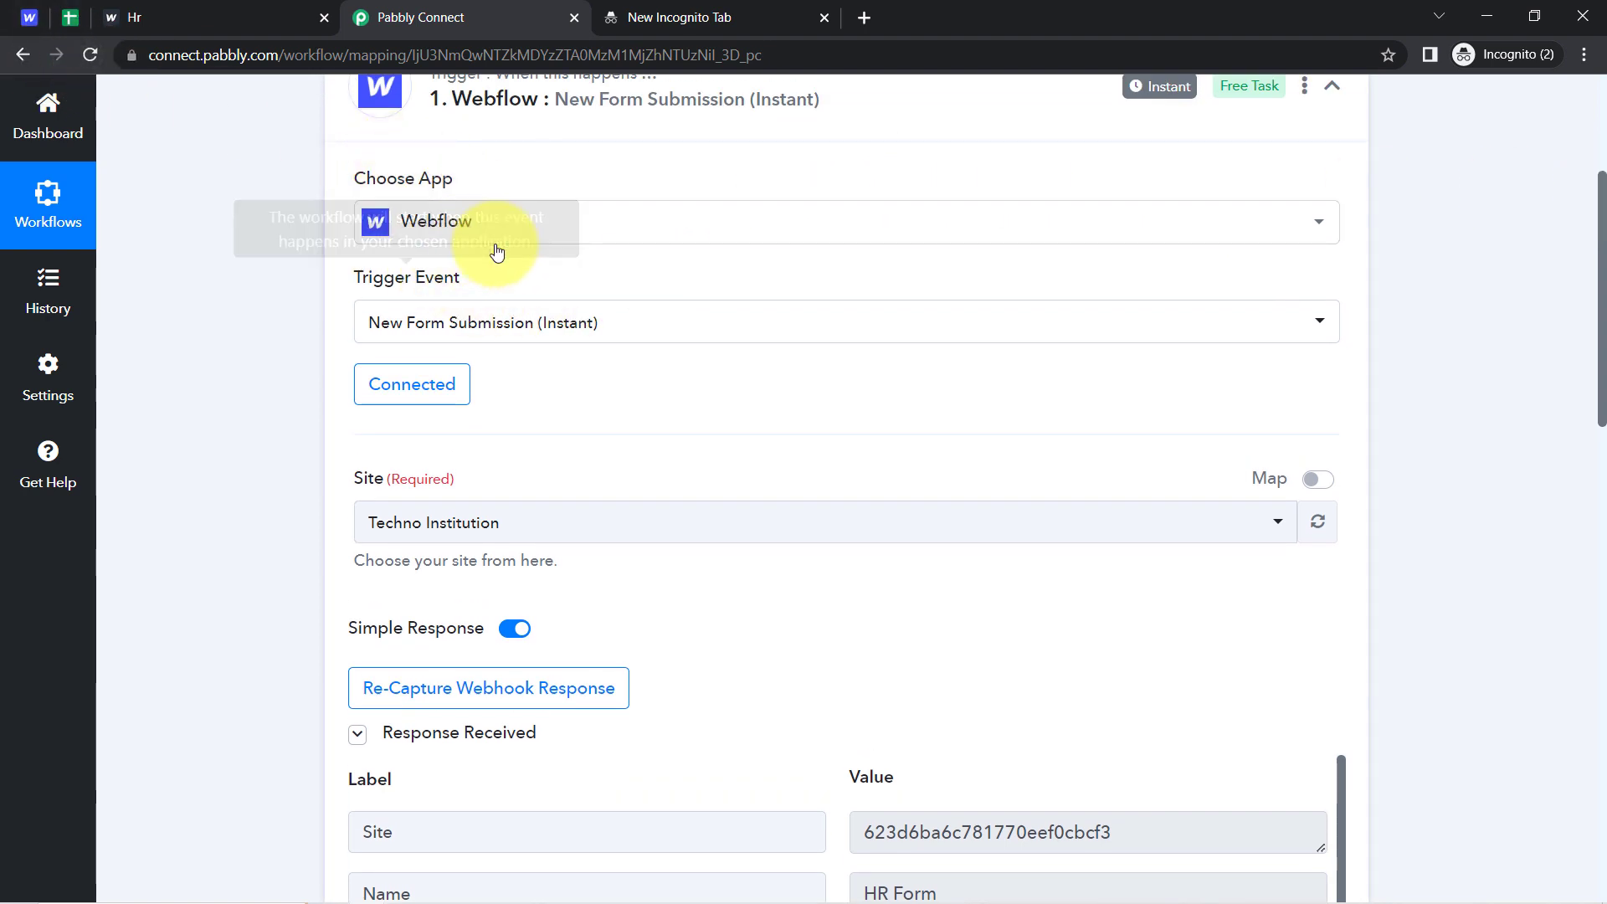
# Delete the Google Sheets action step from the workflow
pyautogui.moveTo(1601, 243); pyautogui.dragTo(1579, 642)
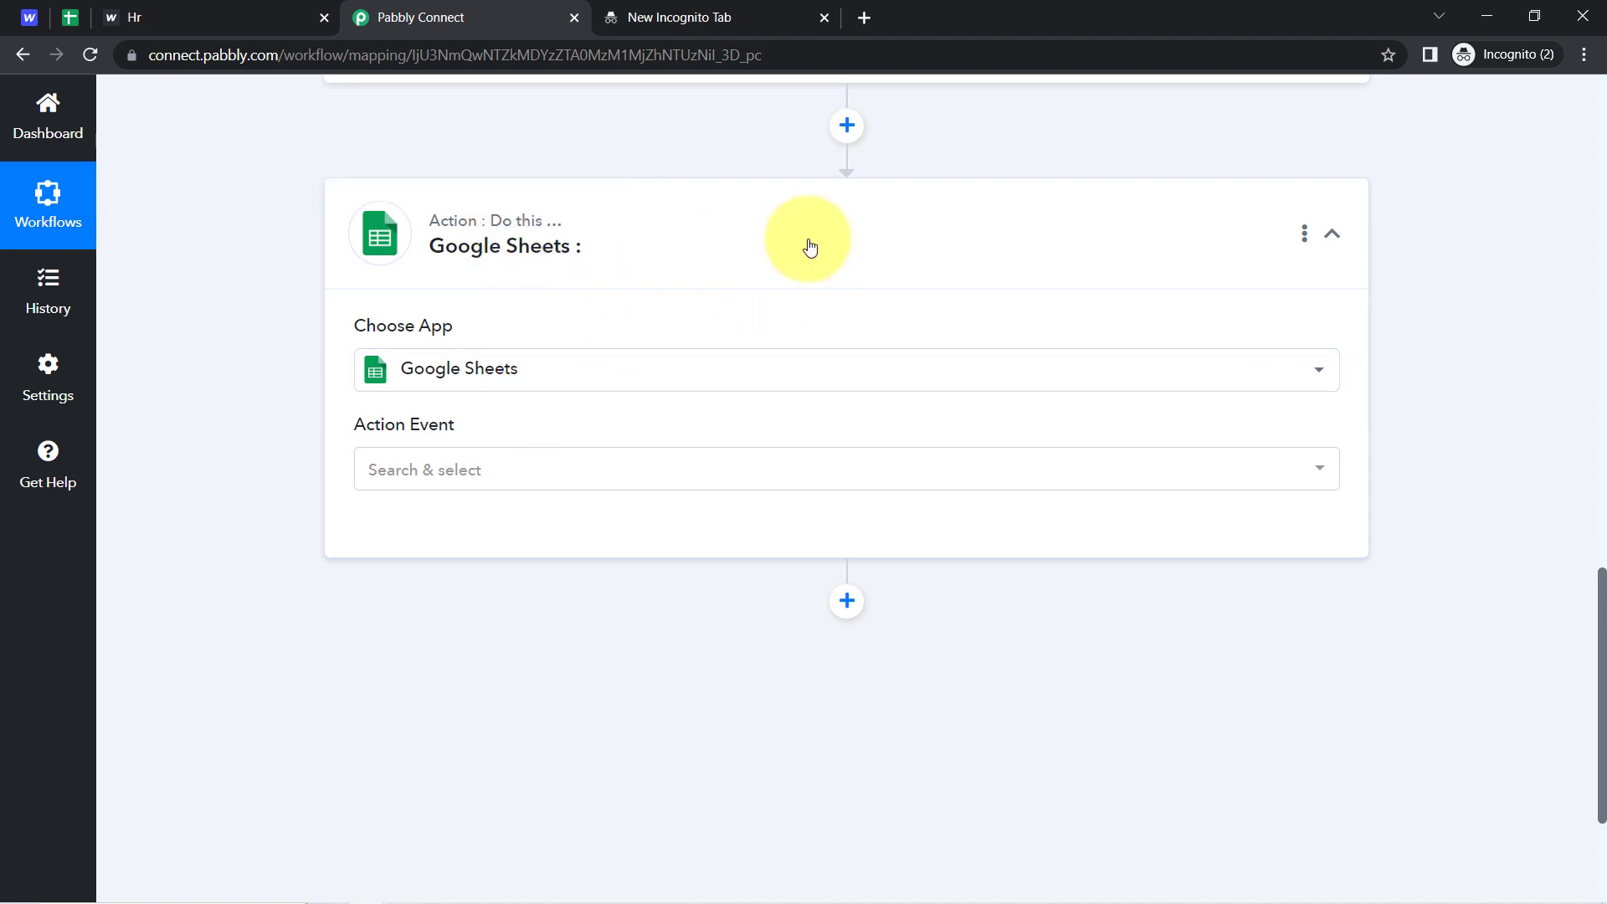
pyautogui.click(1303, 242)
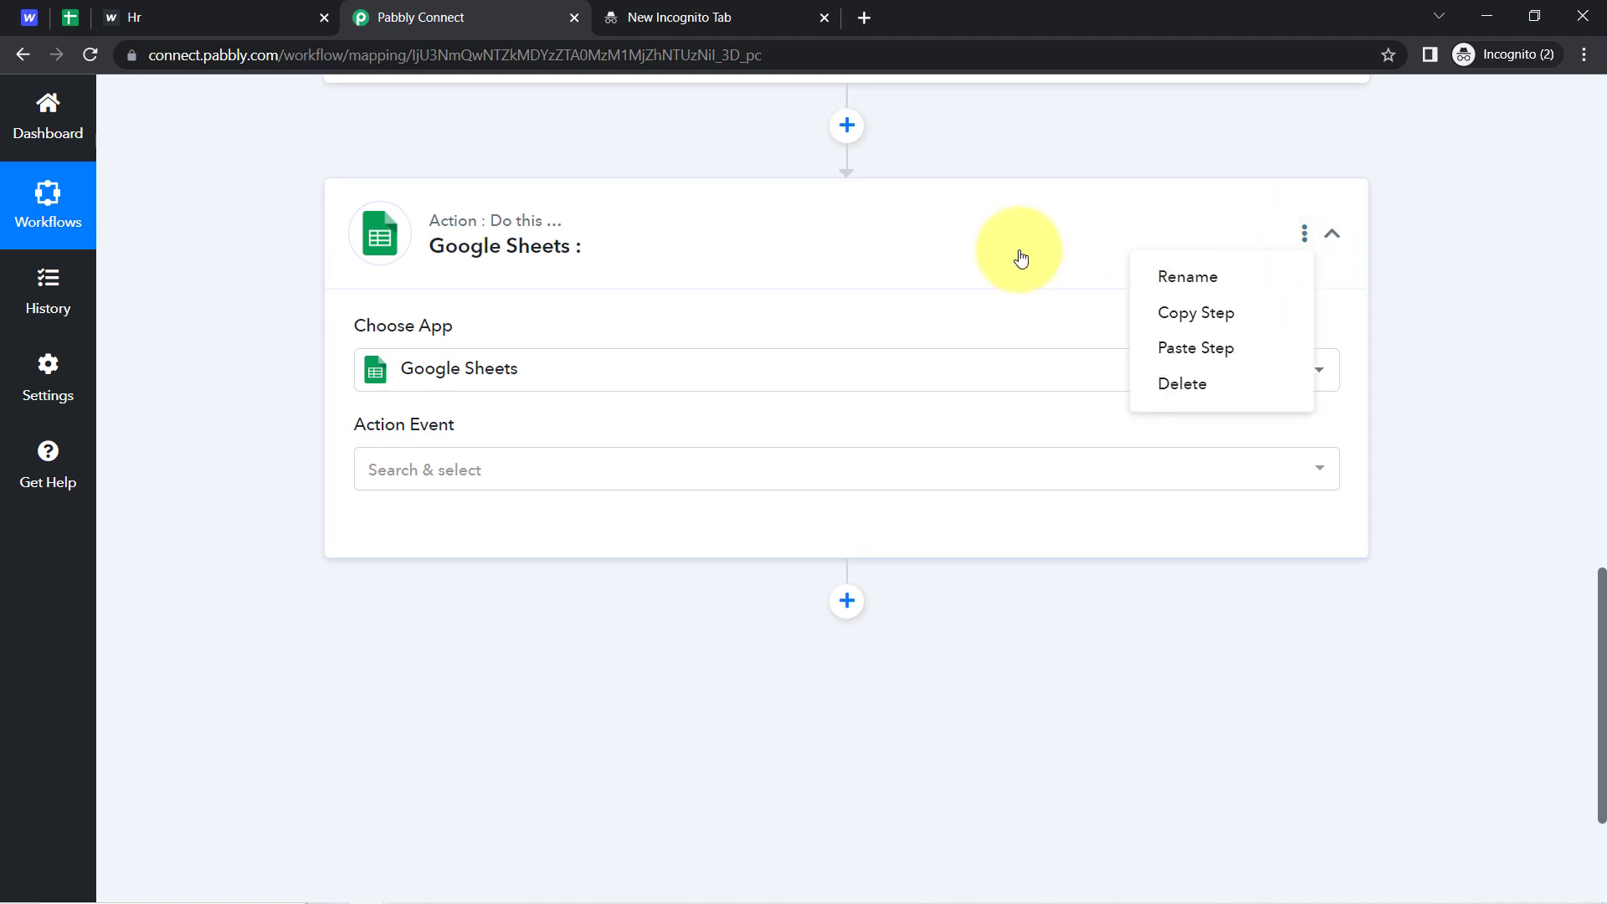
pyautogui.click(1162, 389)
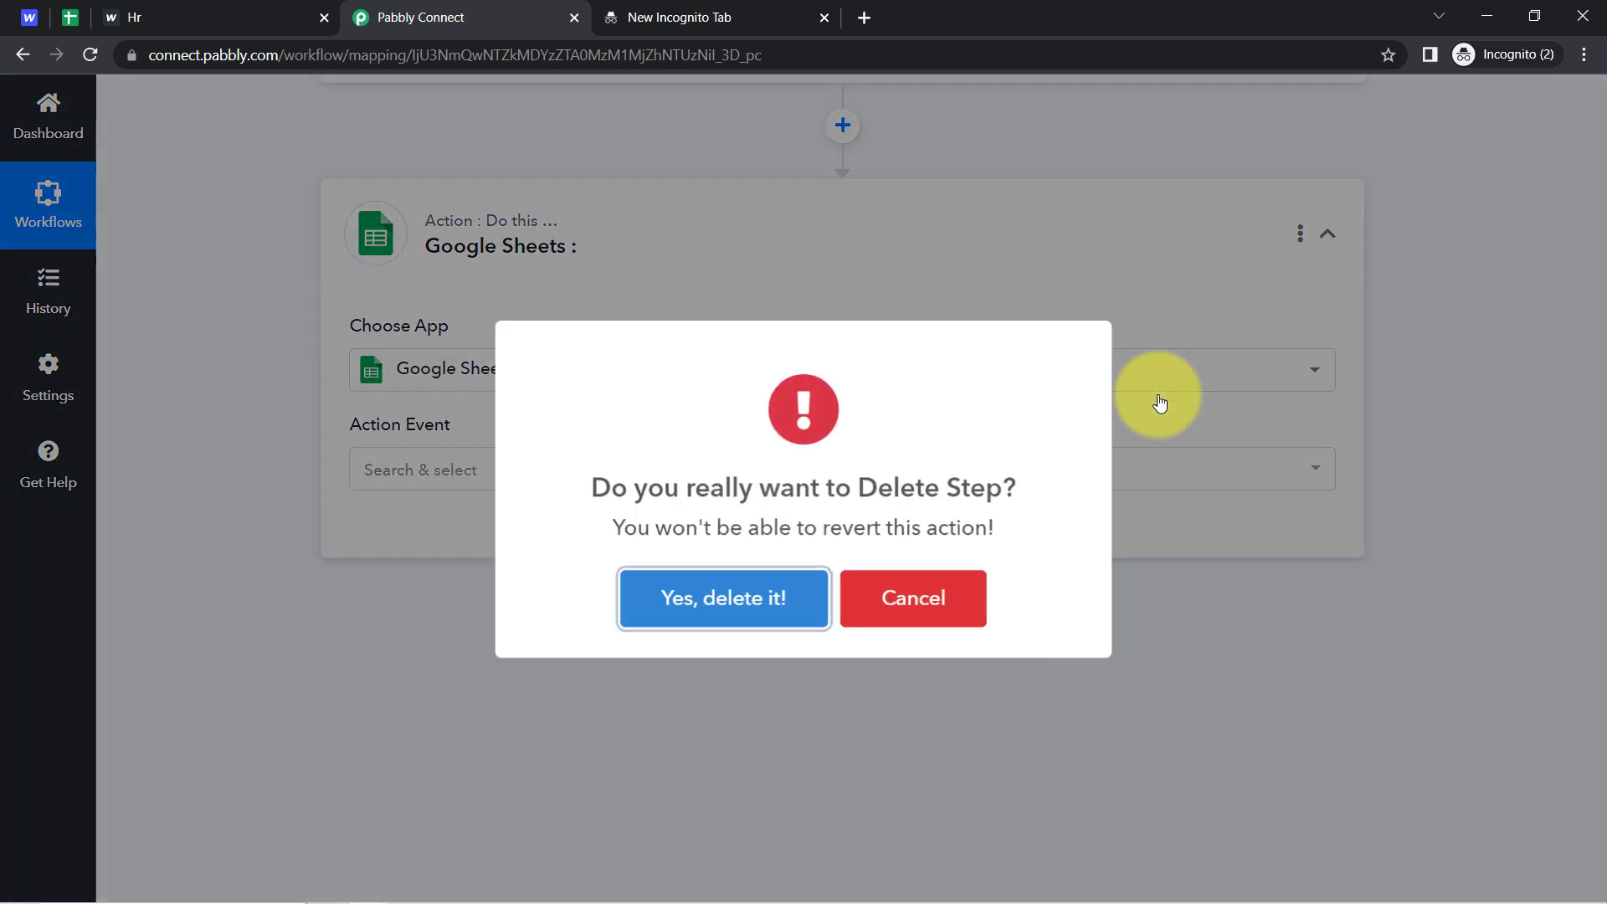
pyautogui.click(688, 594)
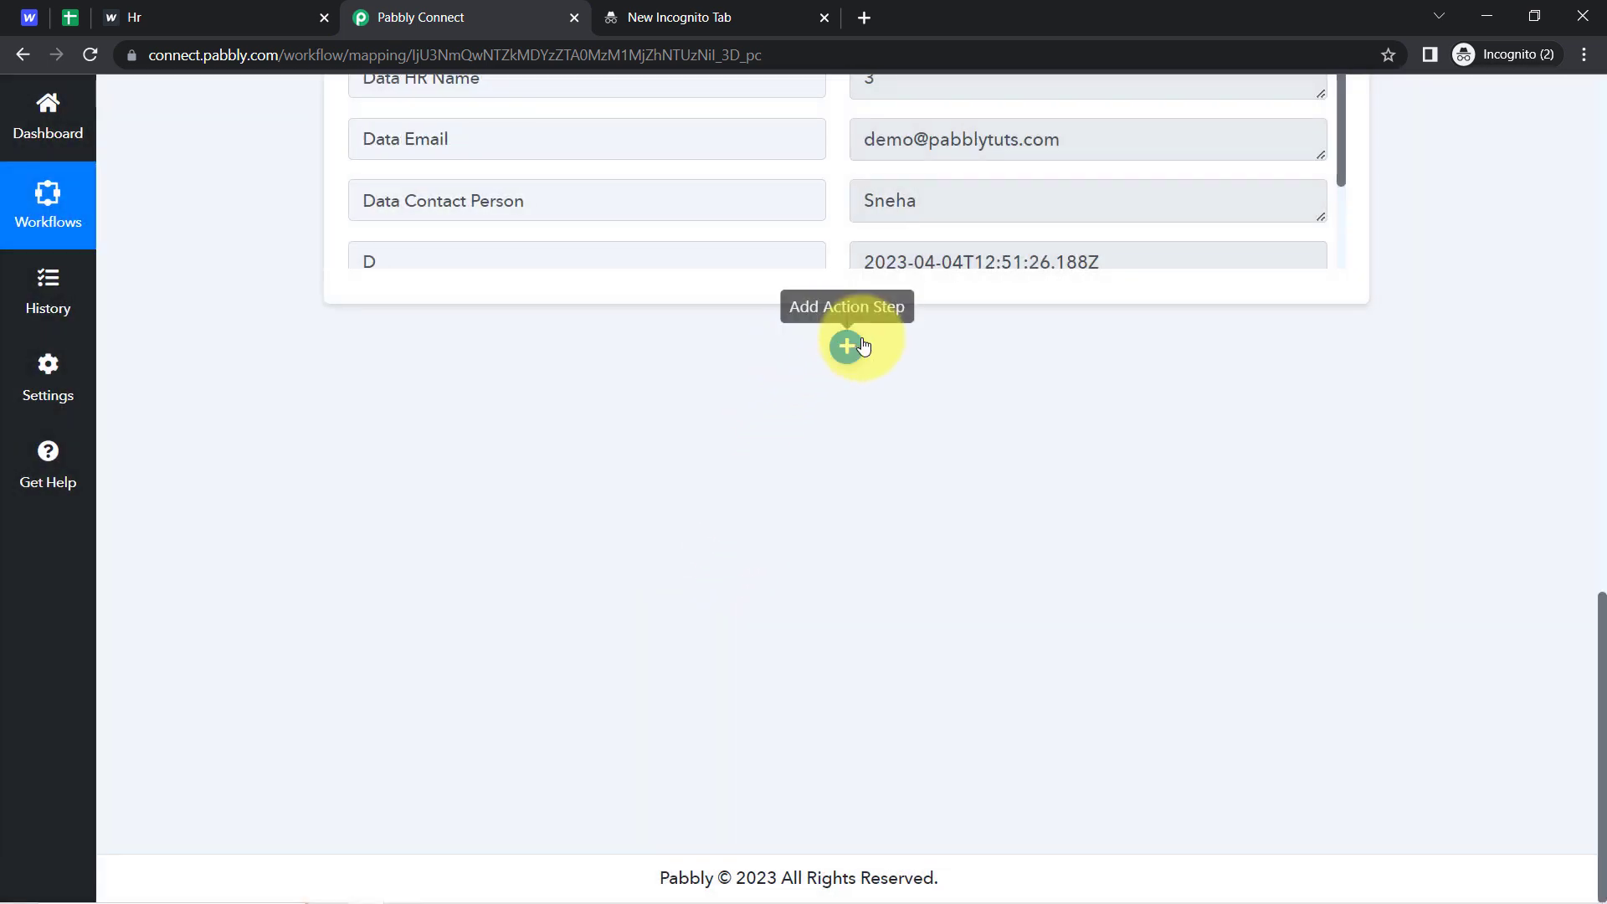
# Add an action step after the Webflow trigger using Router by Pabbly
pyautogui.click(863, 346)
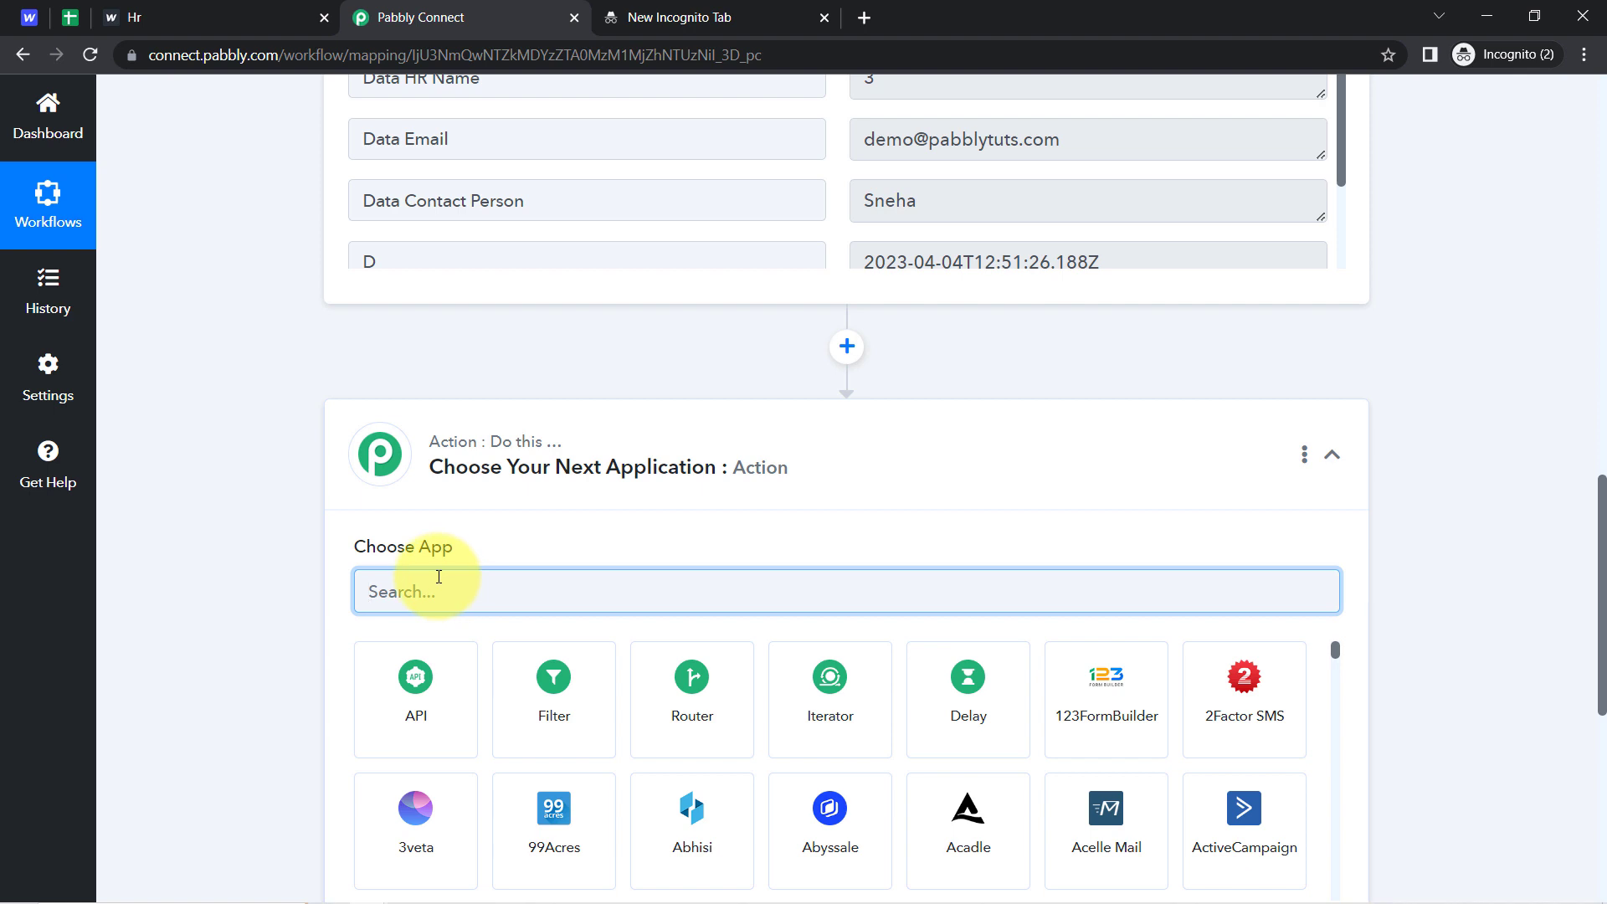
pyautogui.click(665, 731)
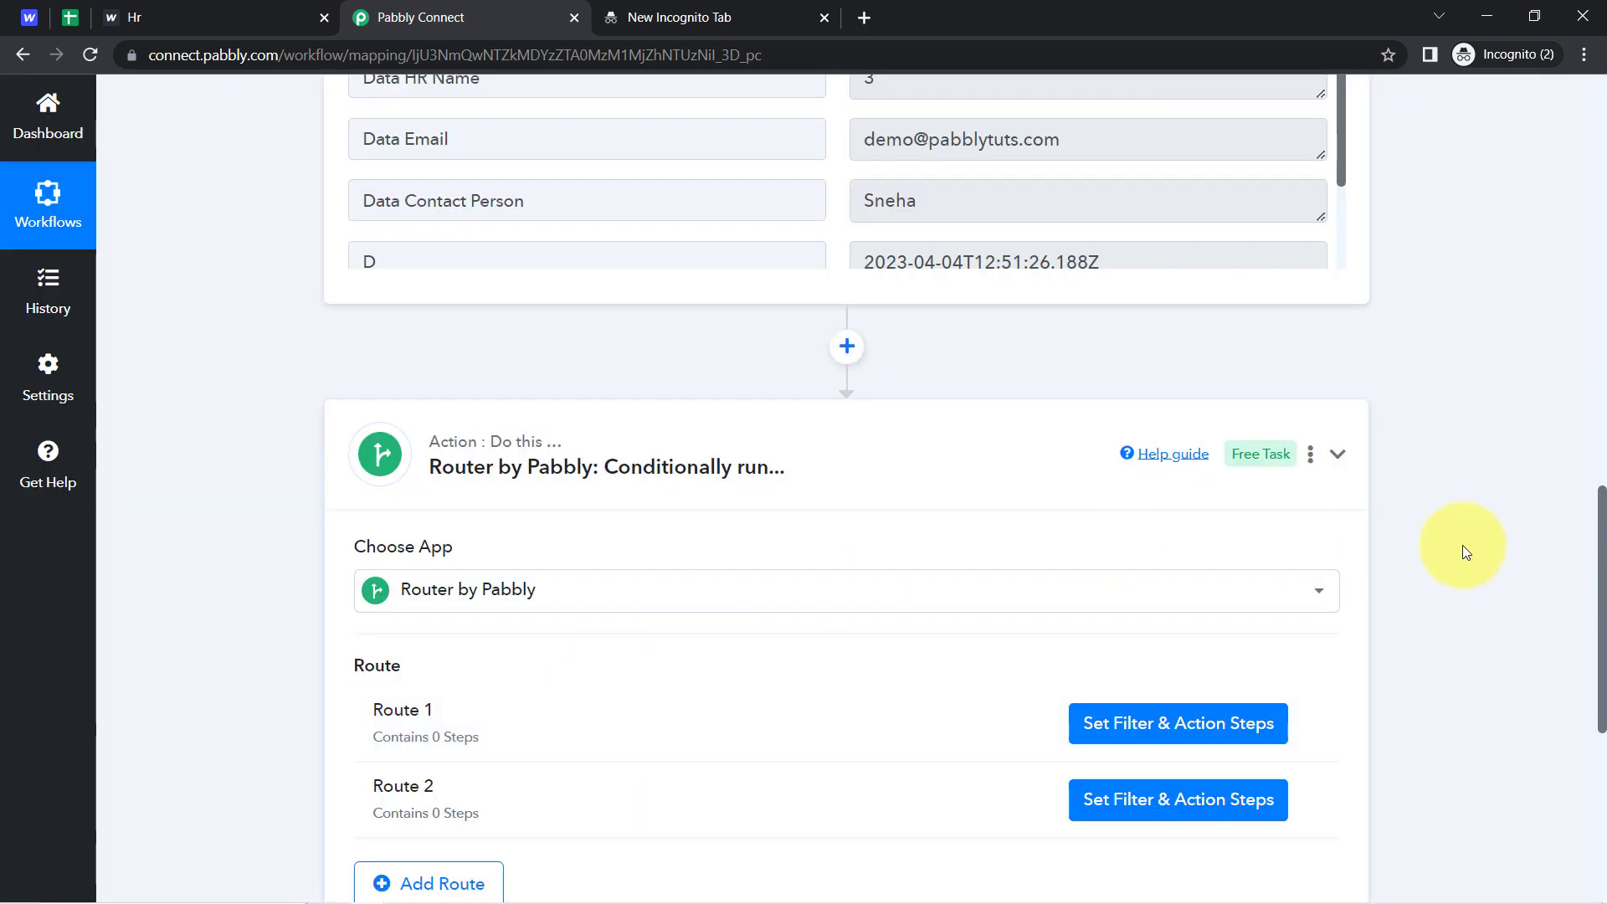
pyautogui.scroll(-1, 1603, 536)
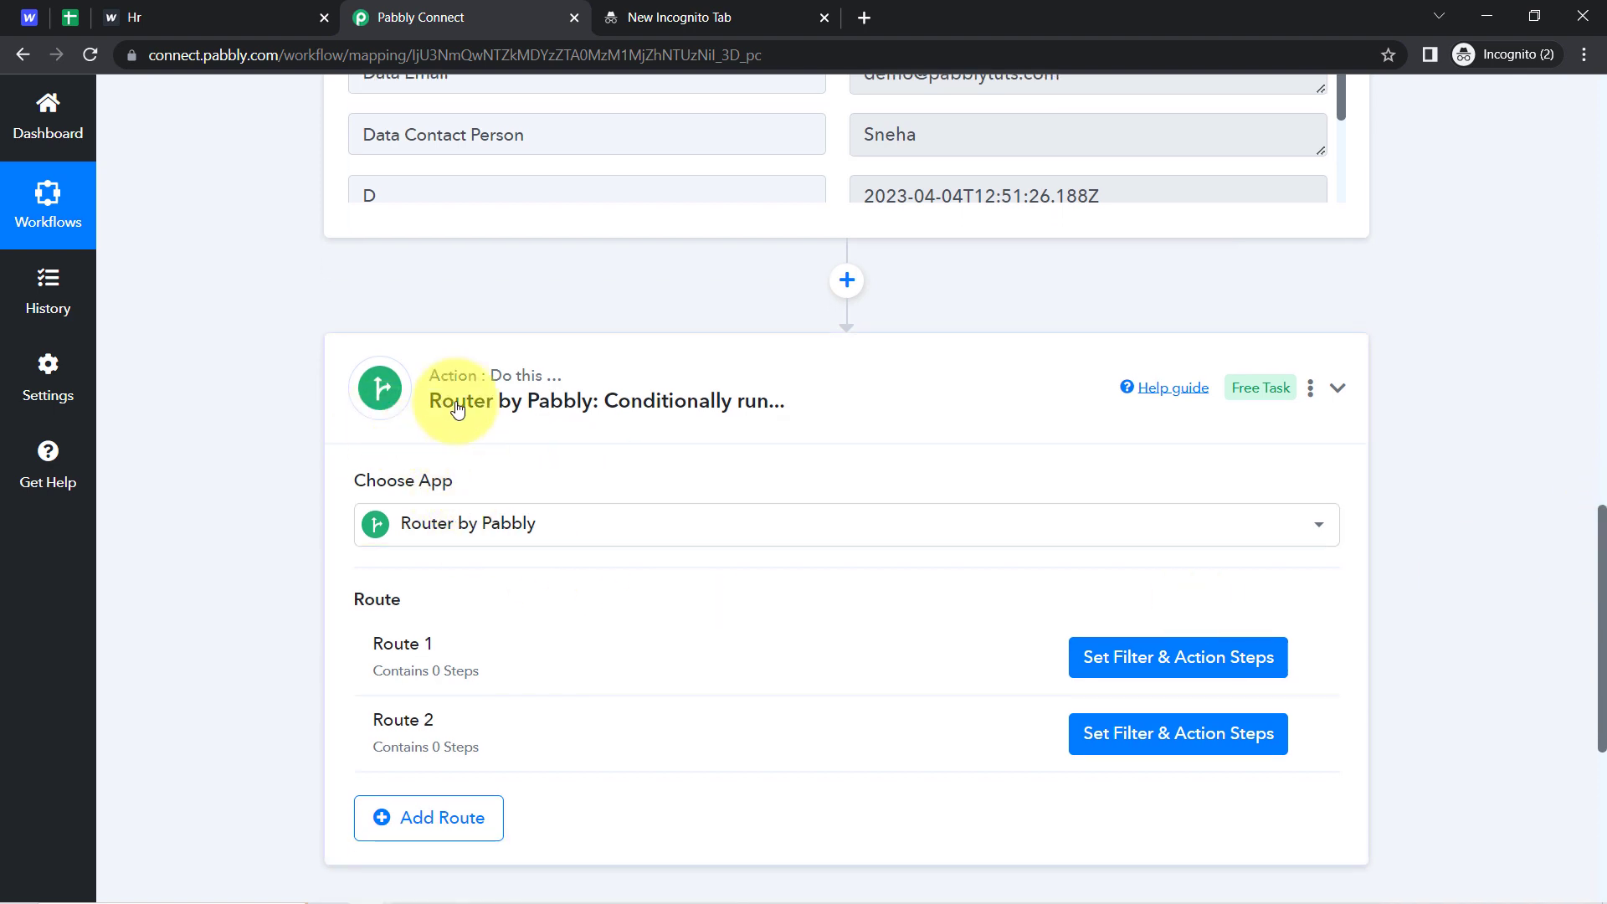
pyautogui.moveTo(374, 643); pyautogui.dragTo(437, 643)
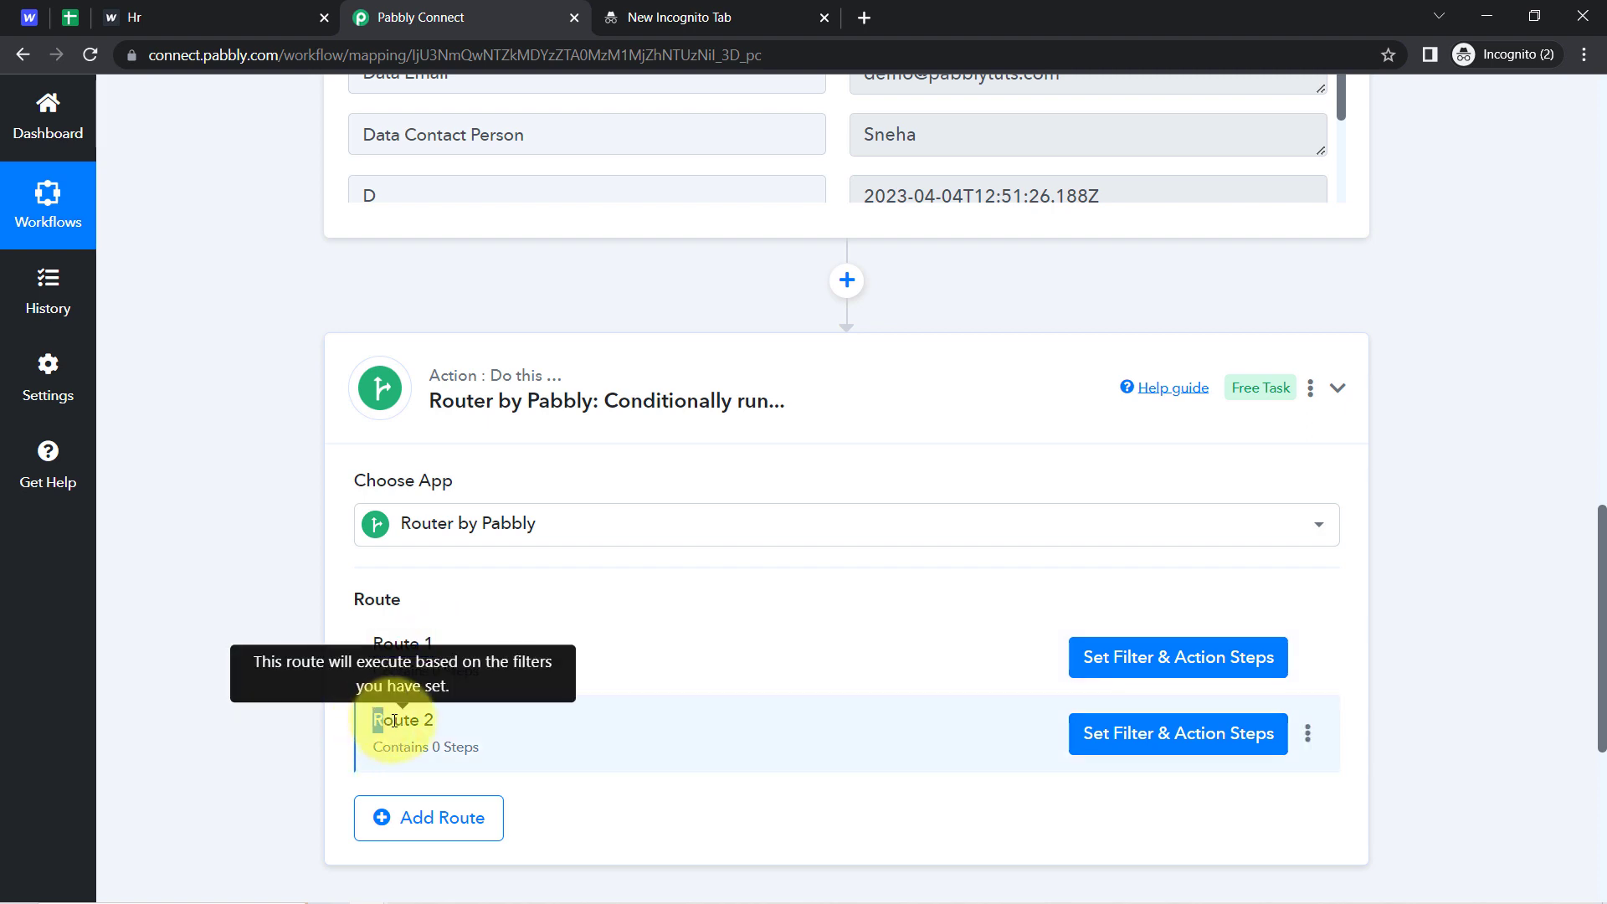
pyautogui.moveTo(373, 720)
pyautogui.mouseDown()
pyautogui.moveTo(450, 726)
pyautogui.moveTo(405, 718)
pyautogui.mouseUp()
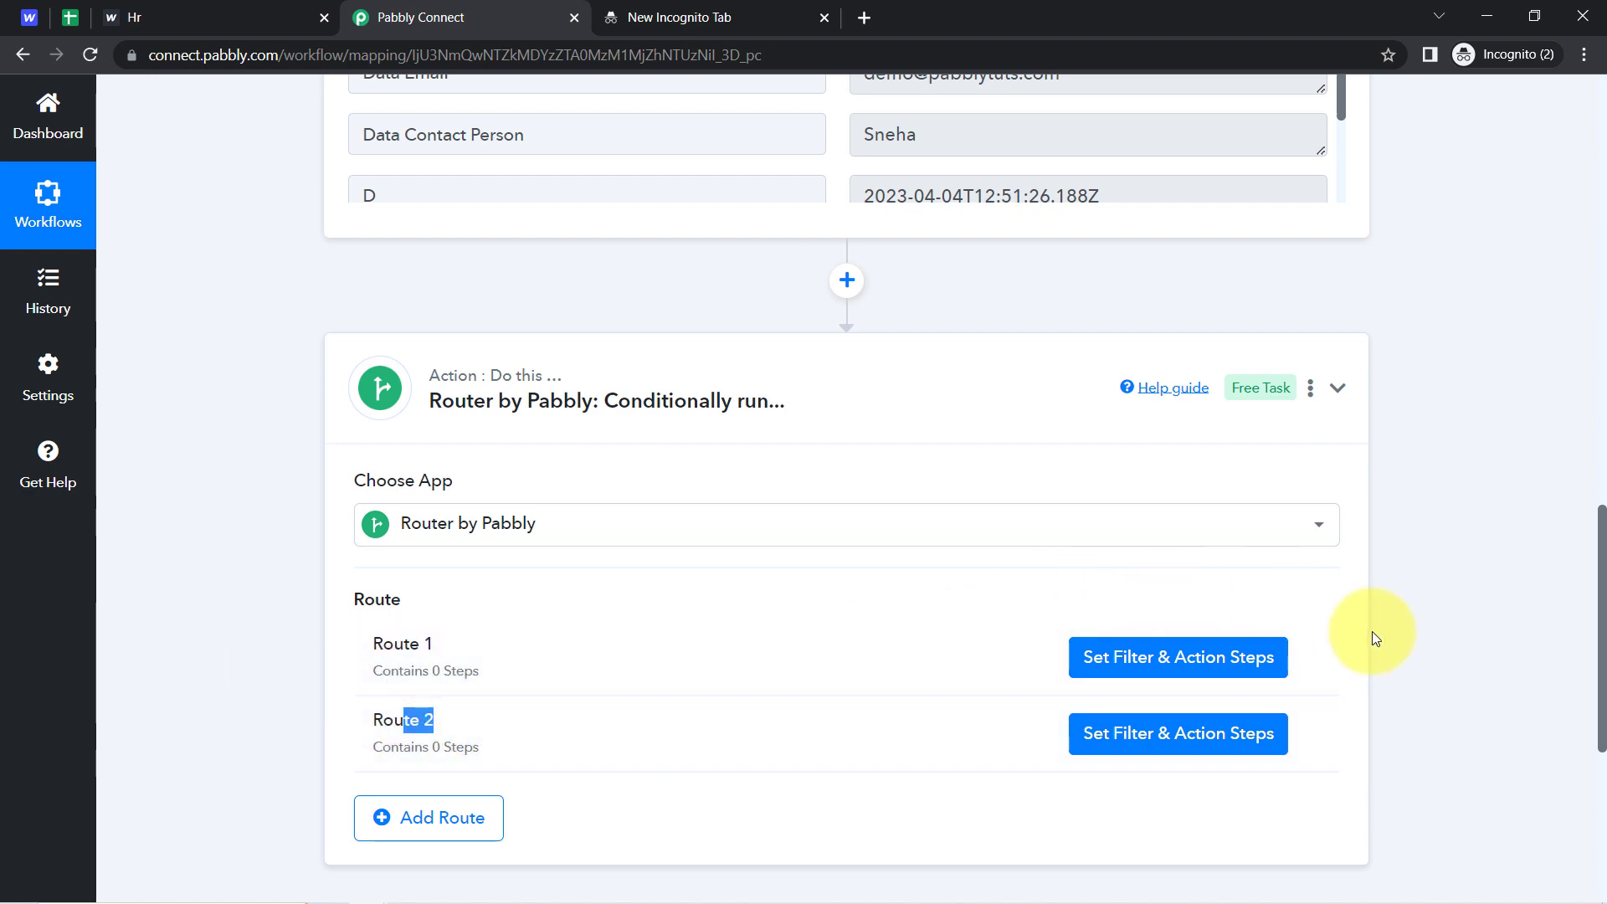
# Rename Route 1 as HR Form Submission Data and Route 2 as Contact Form Submission Data
pyautogui.click(1308, 658)
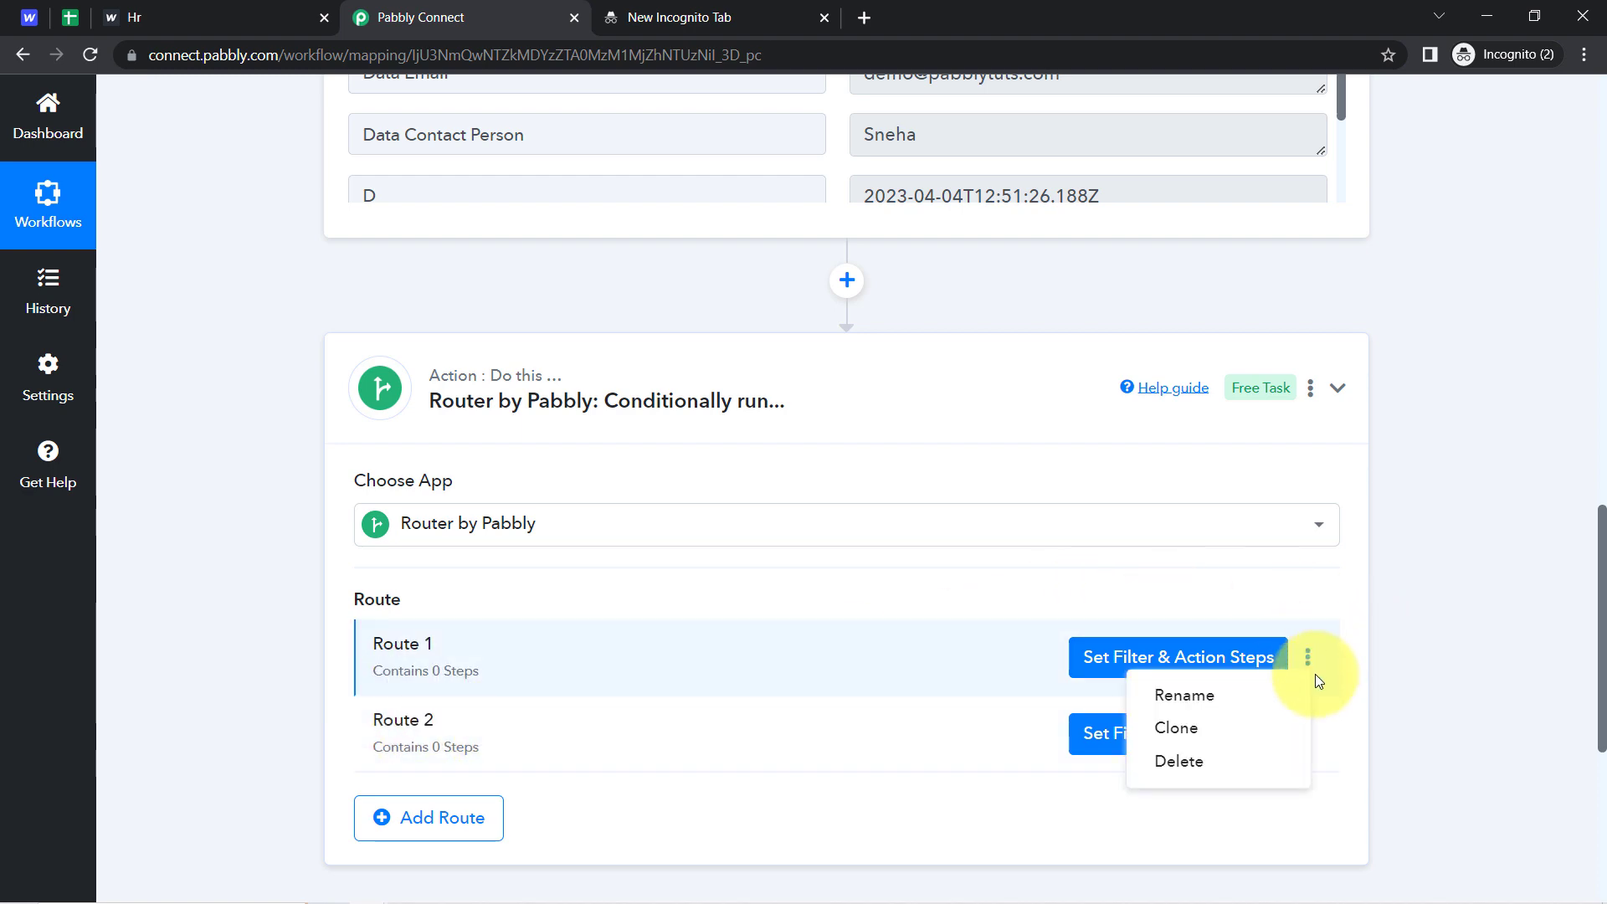
pyautogui.click(1189, 694)
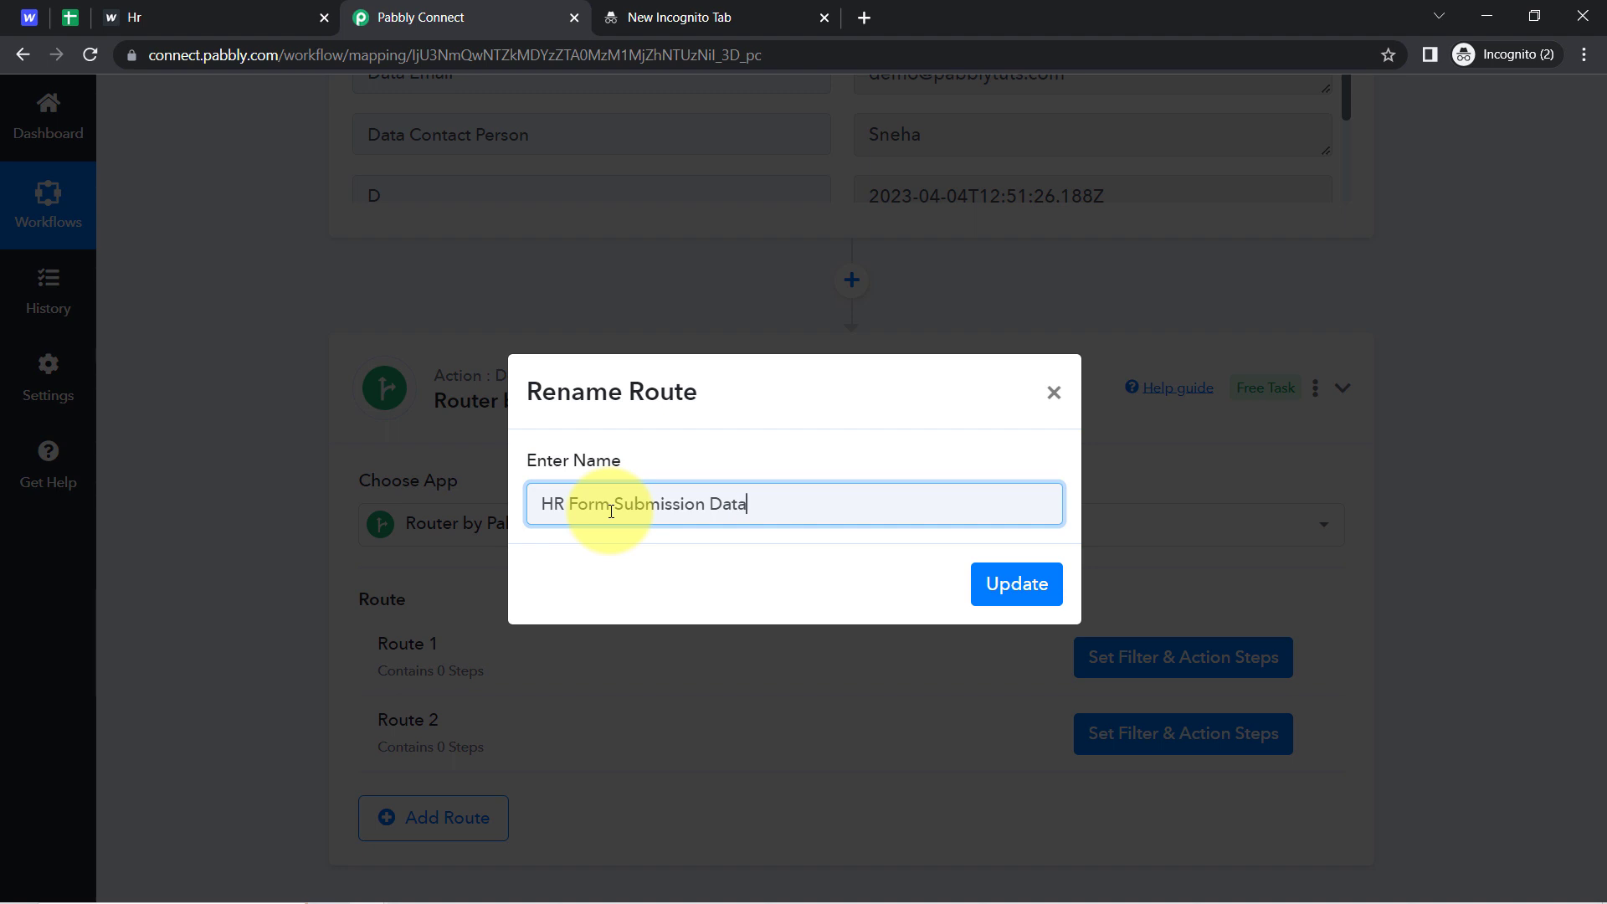
pyautogui.click(1017, 586)
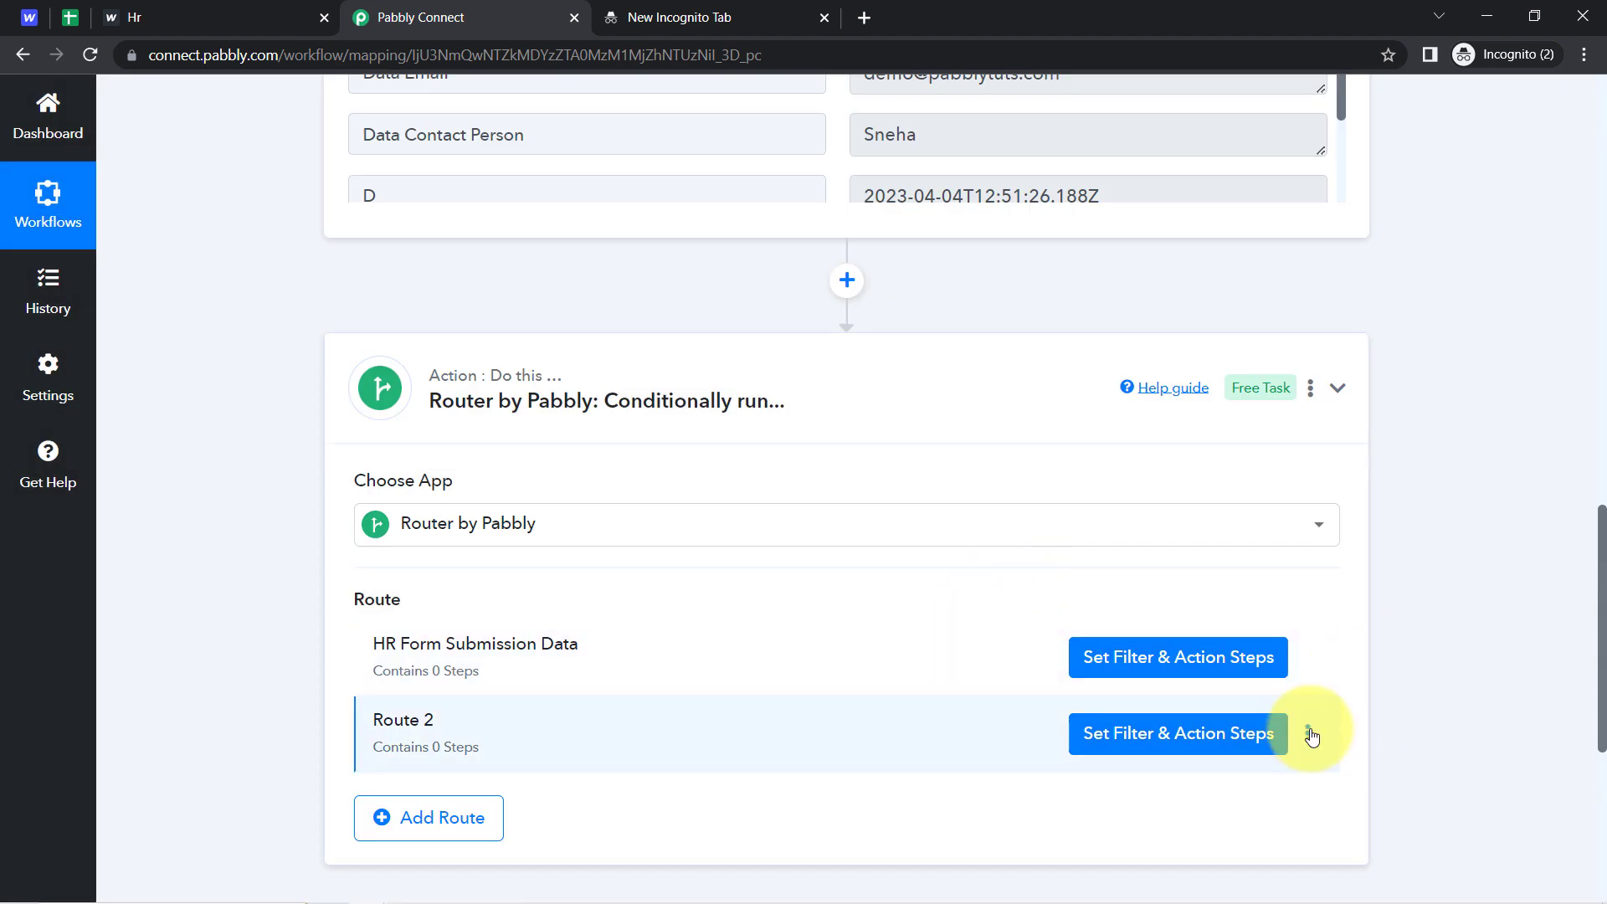
pyautogui.click(1311, 735)
pyautogui.click(1176, 766)
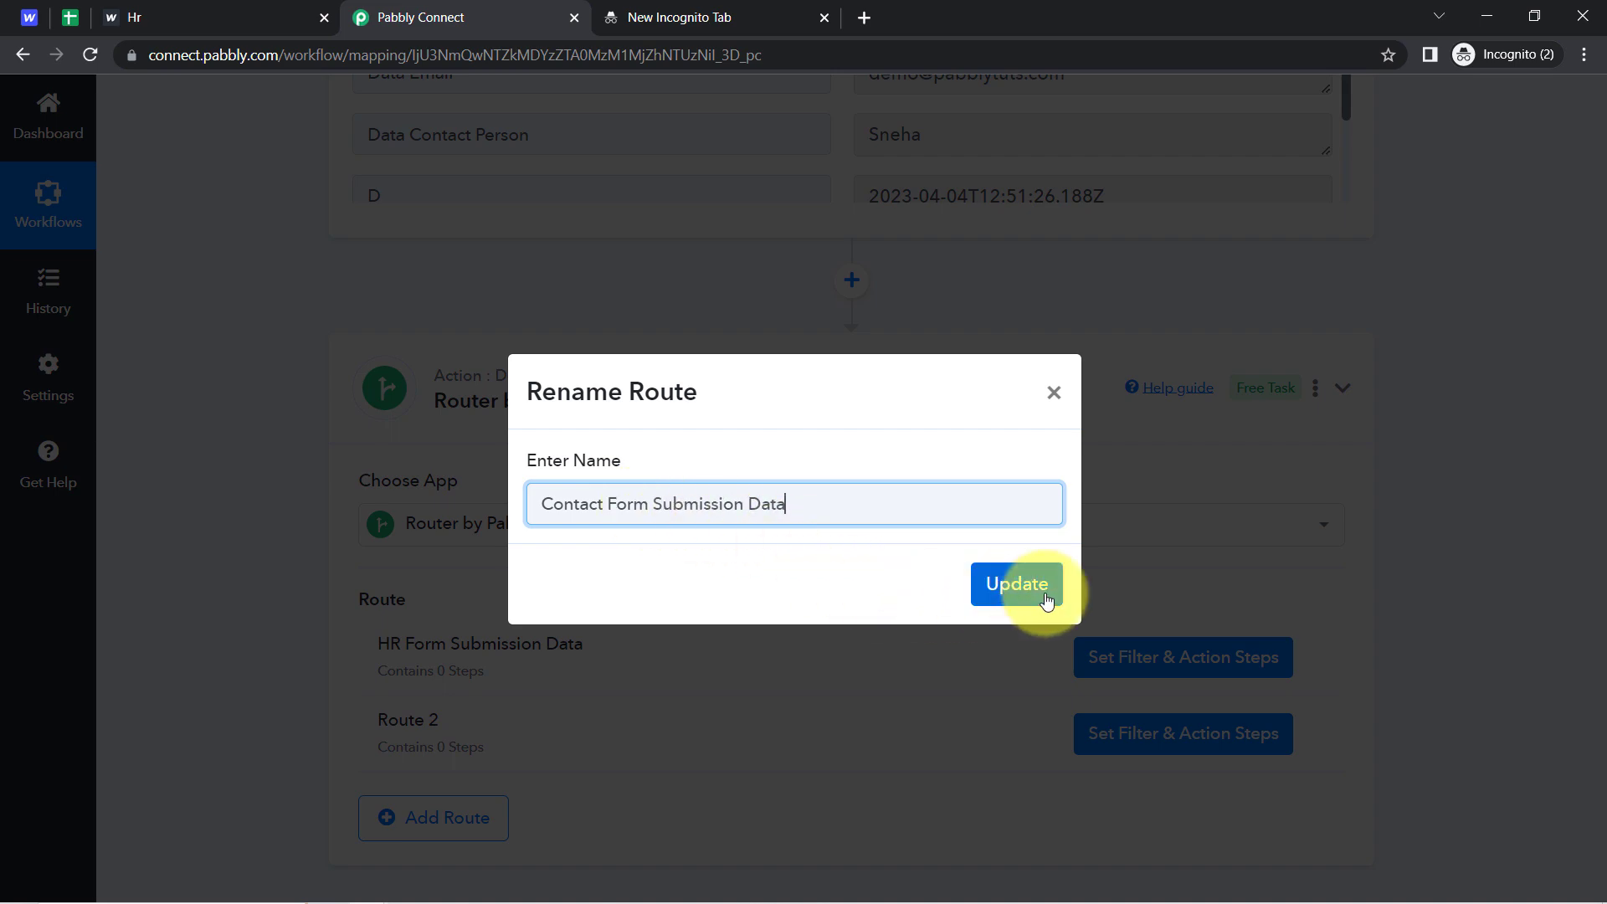
pyautogui.click(1017, 585)
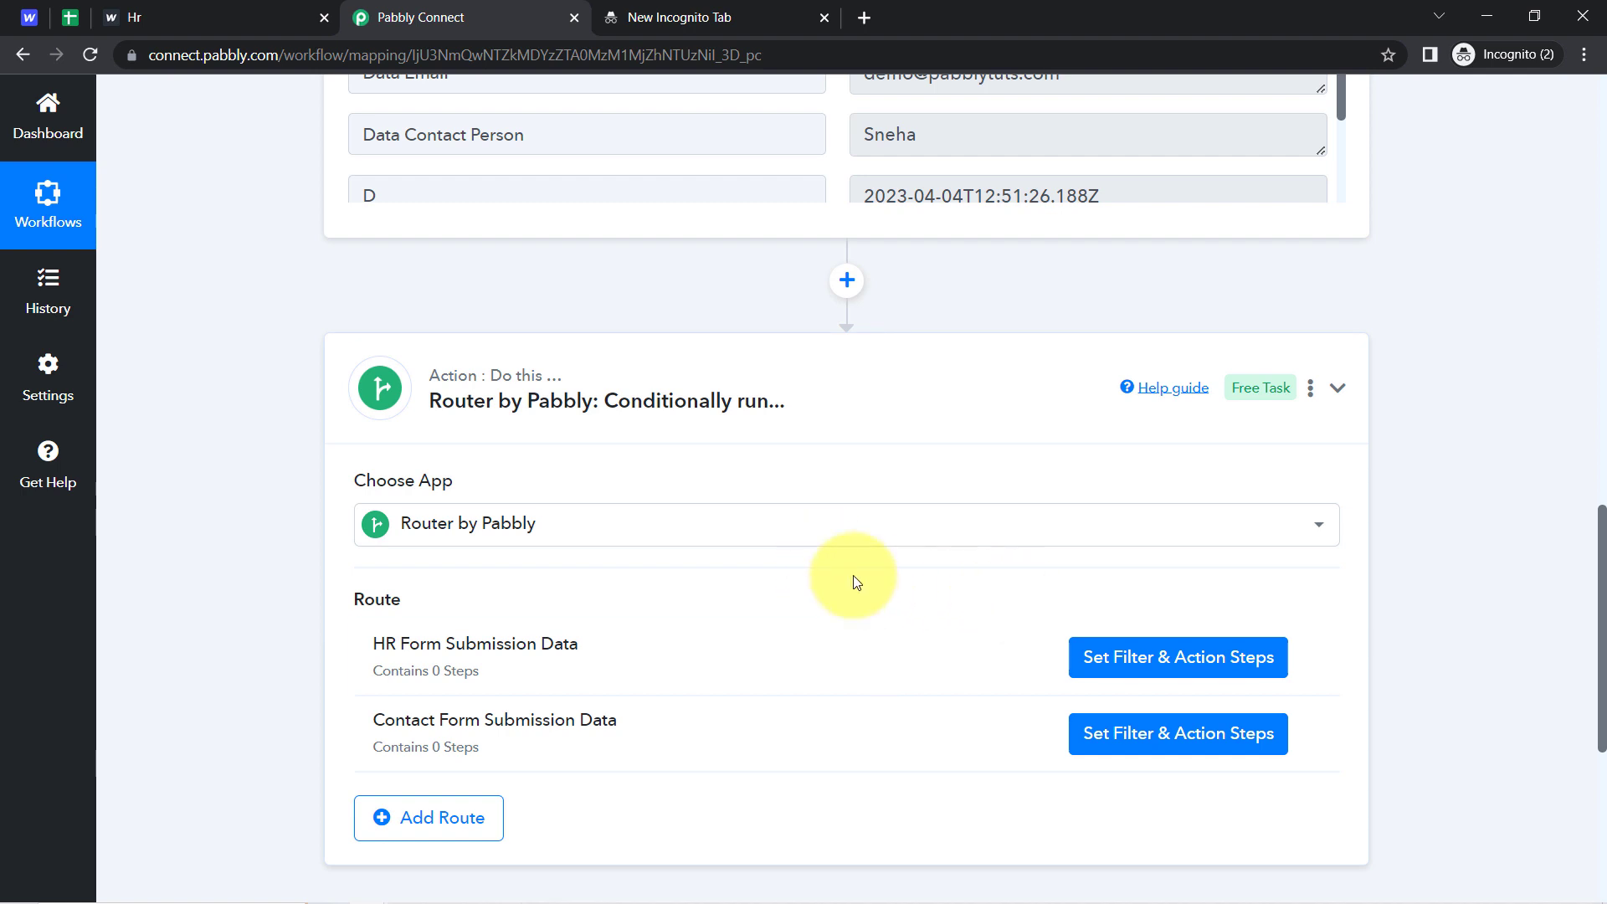
# Open the HR Form Submission Data route's filter setup and check the All Website Form Submission Data spreadsheet in Google Sheets
pyautogui.click(1117, 658)
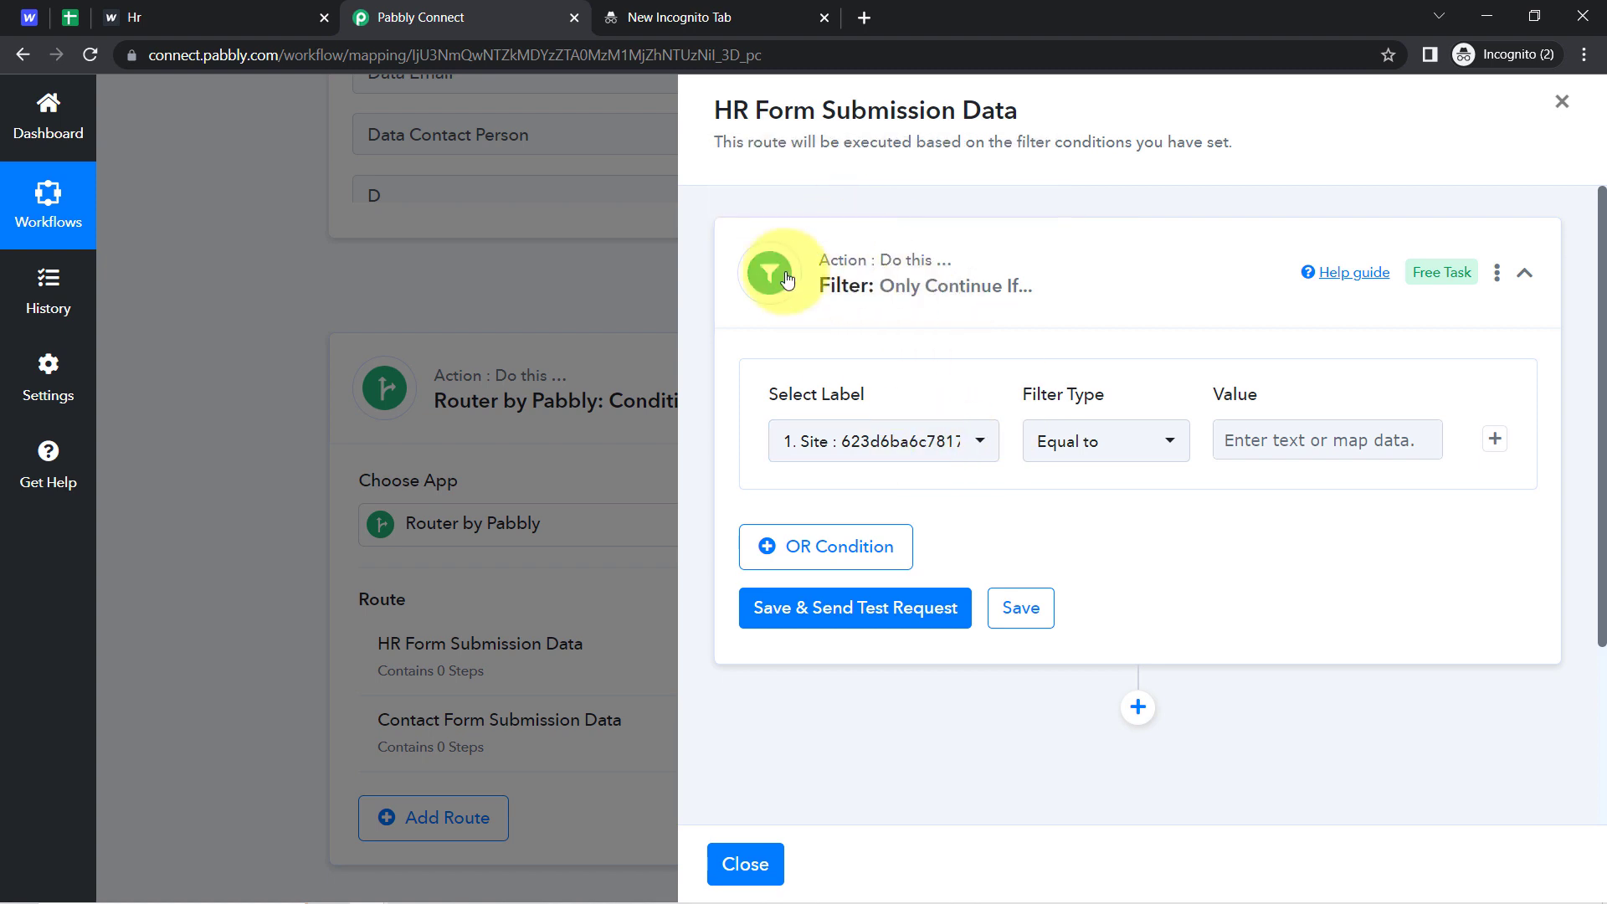
pyautogui.click(63, 21)
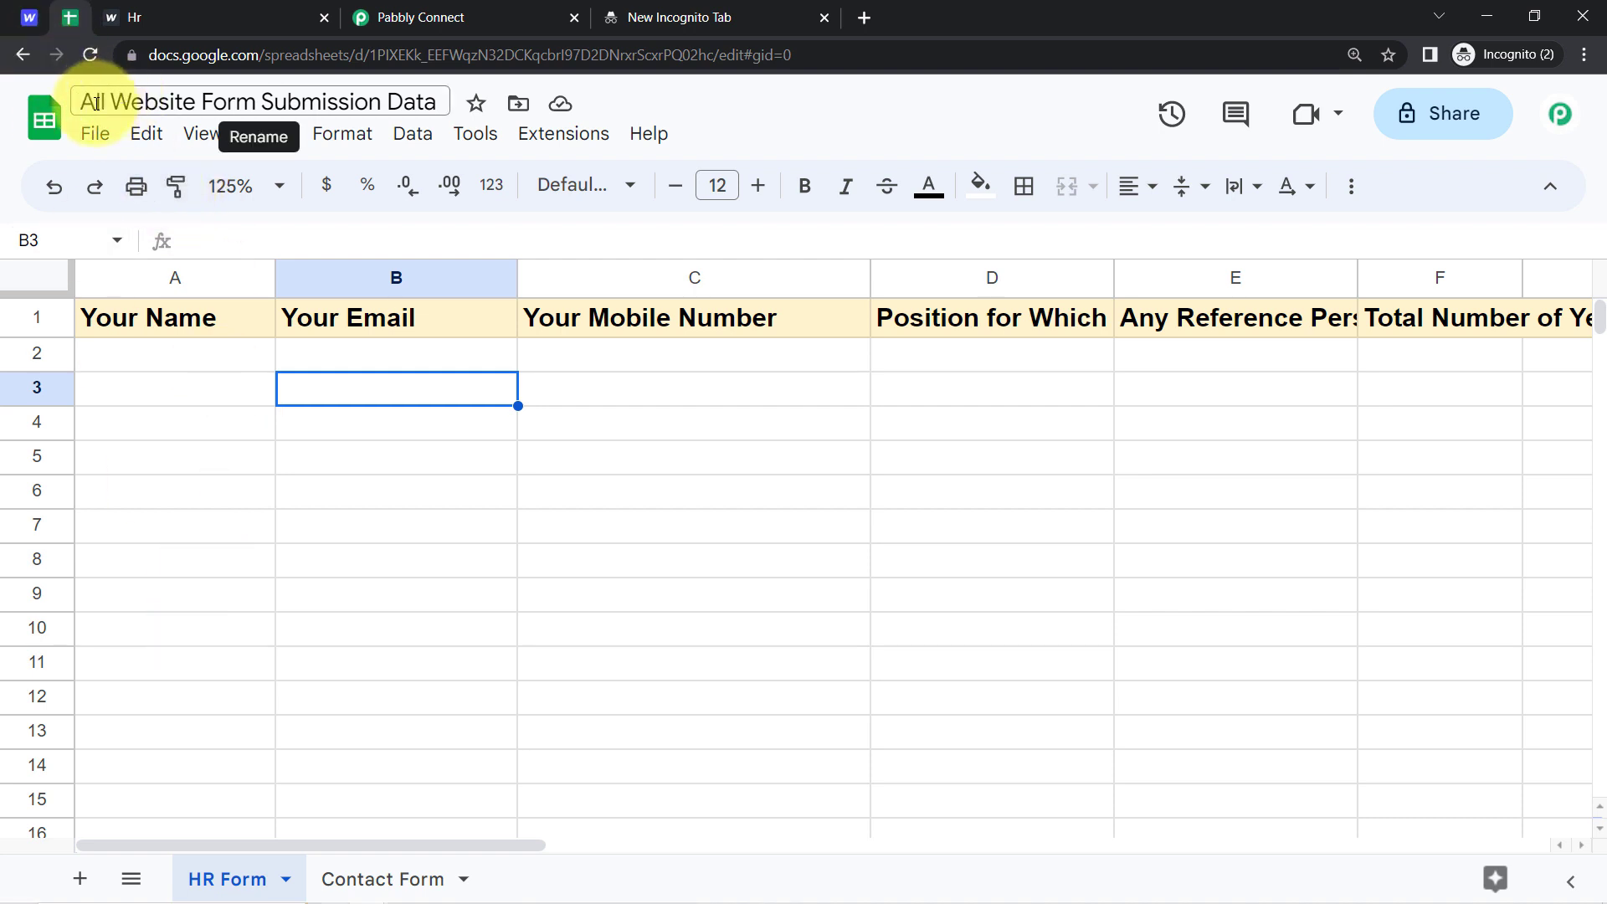
pyautogui.moveTo(97, 103); pyautogui.dragTo(276, 103)
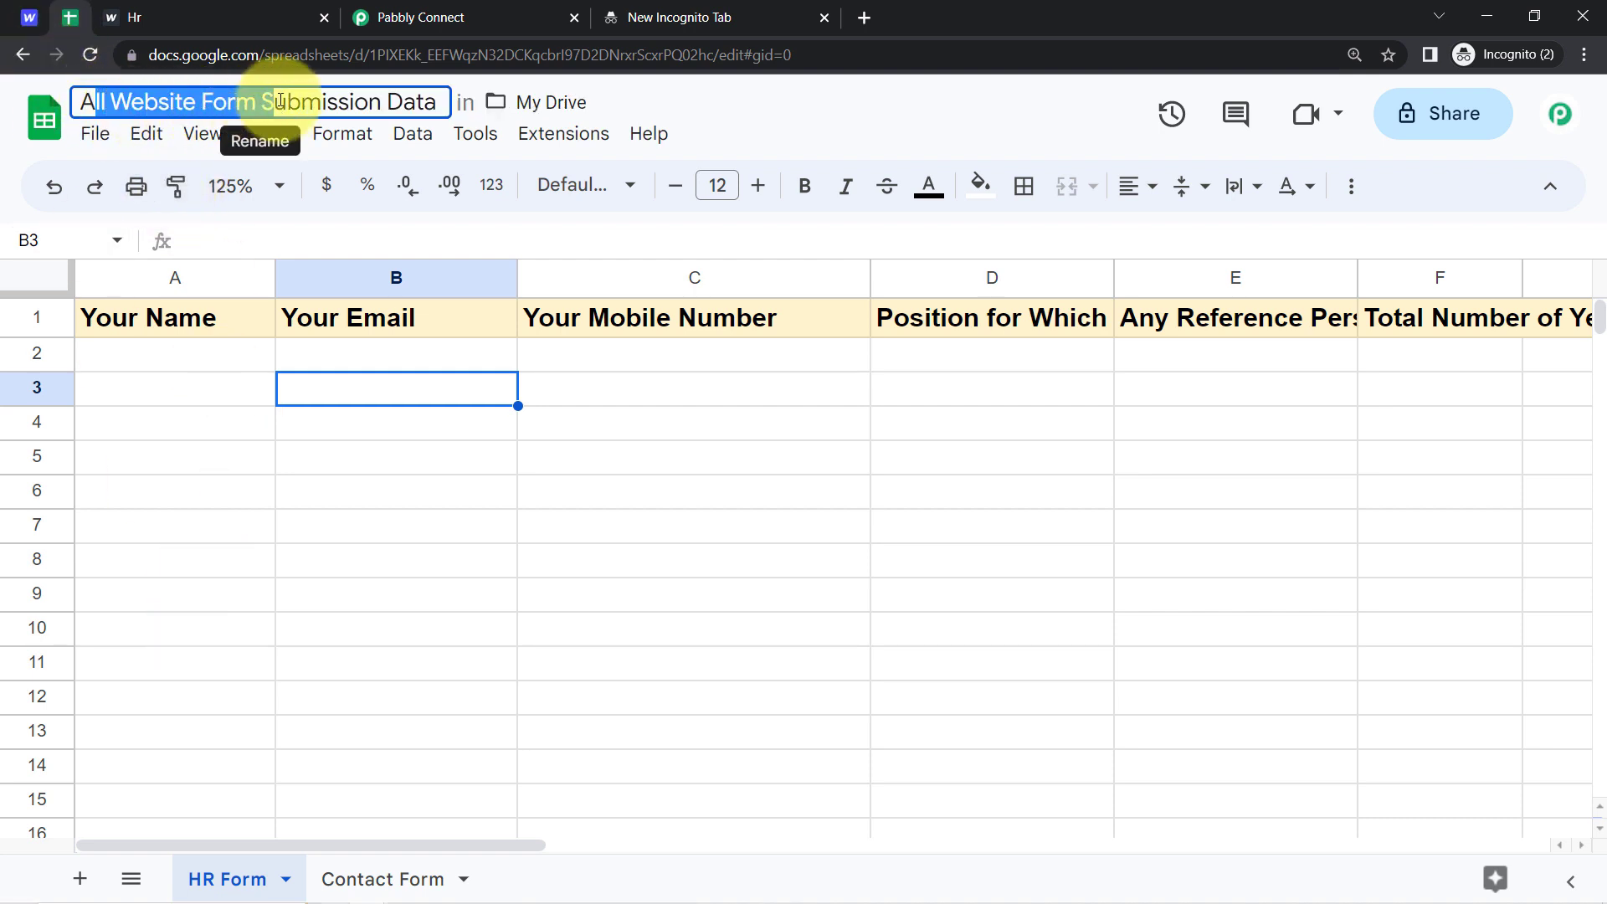
pyautogui.click(402, 500)
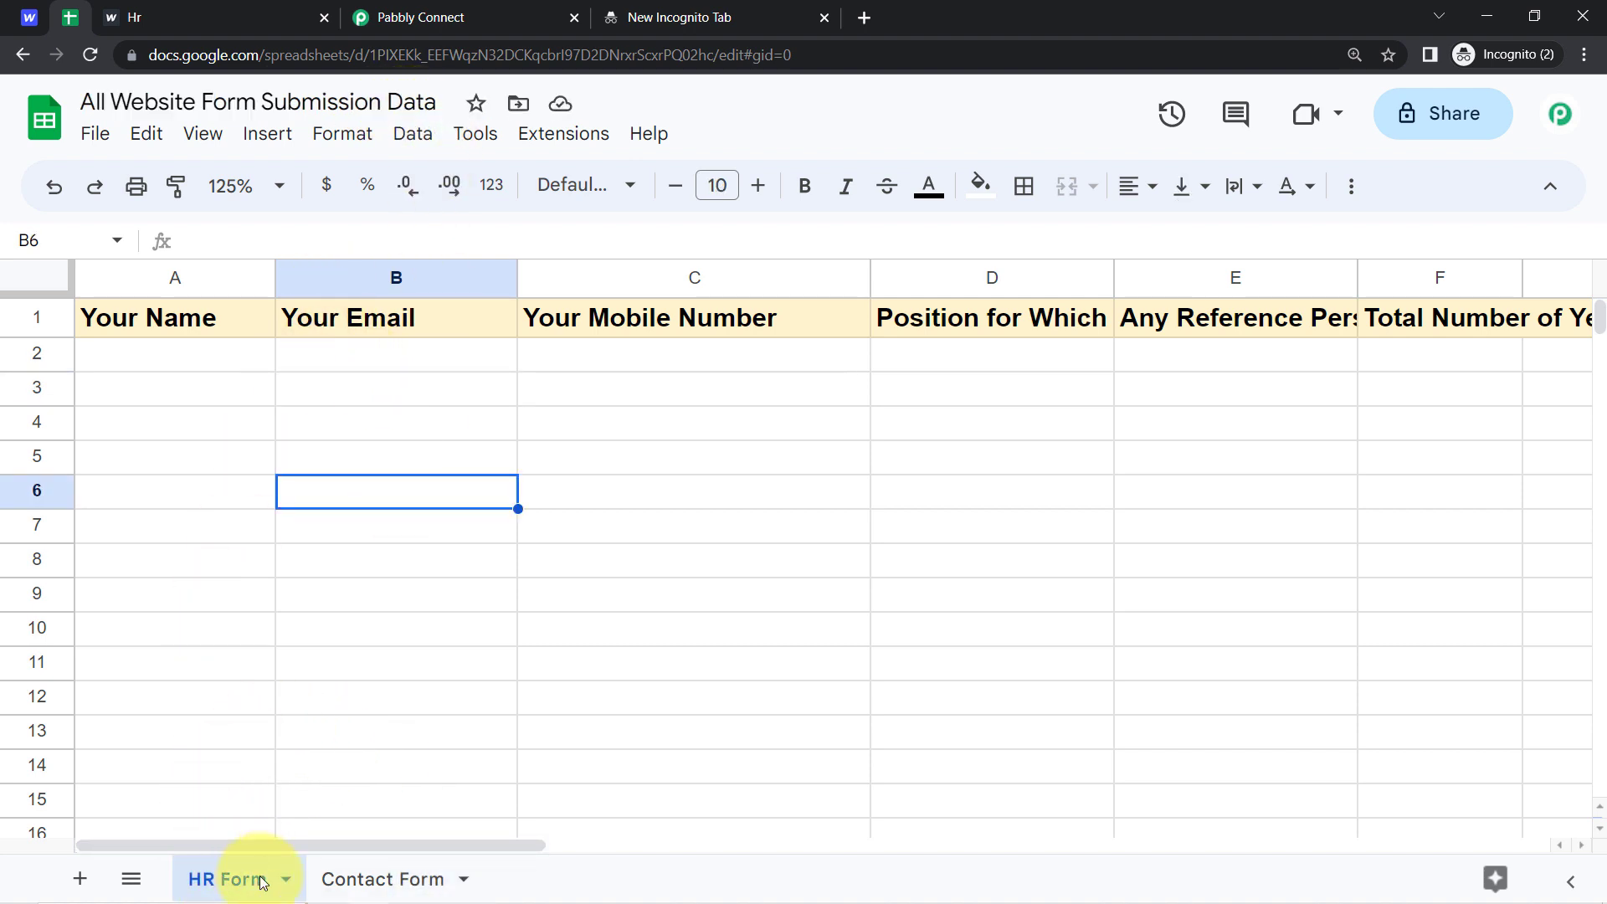
pyautogui.click(385, 877)
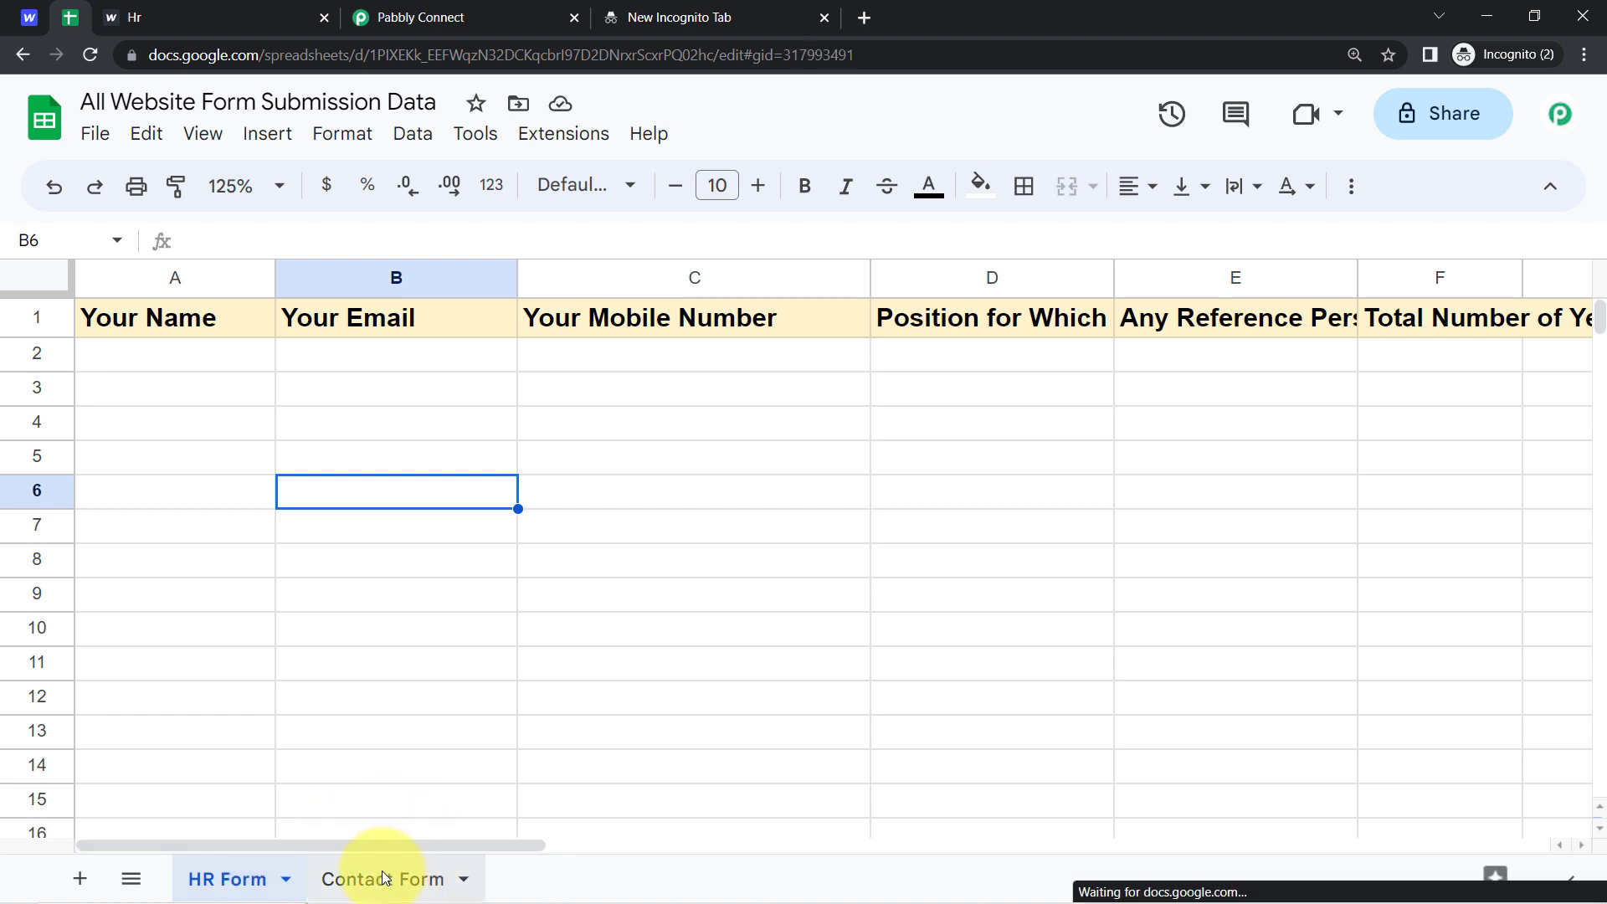
pyautogui.click(209, 466)
pyautogui.click(406, 15)
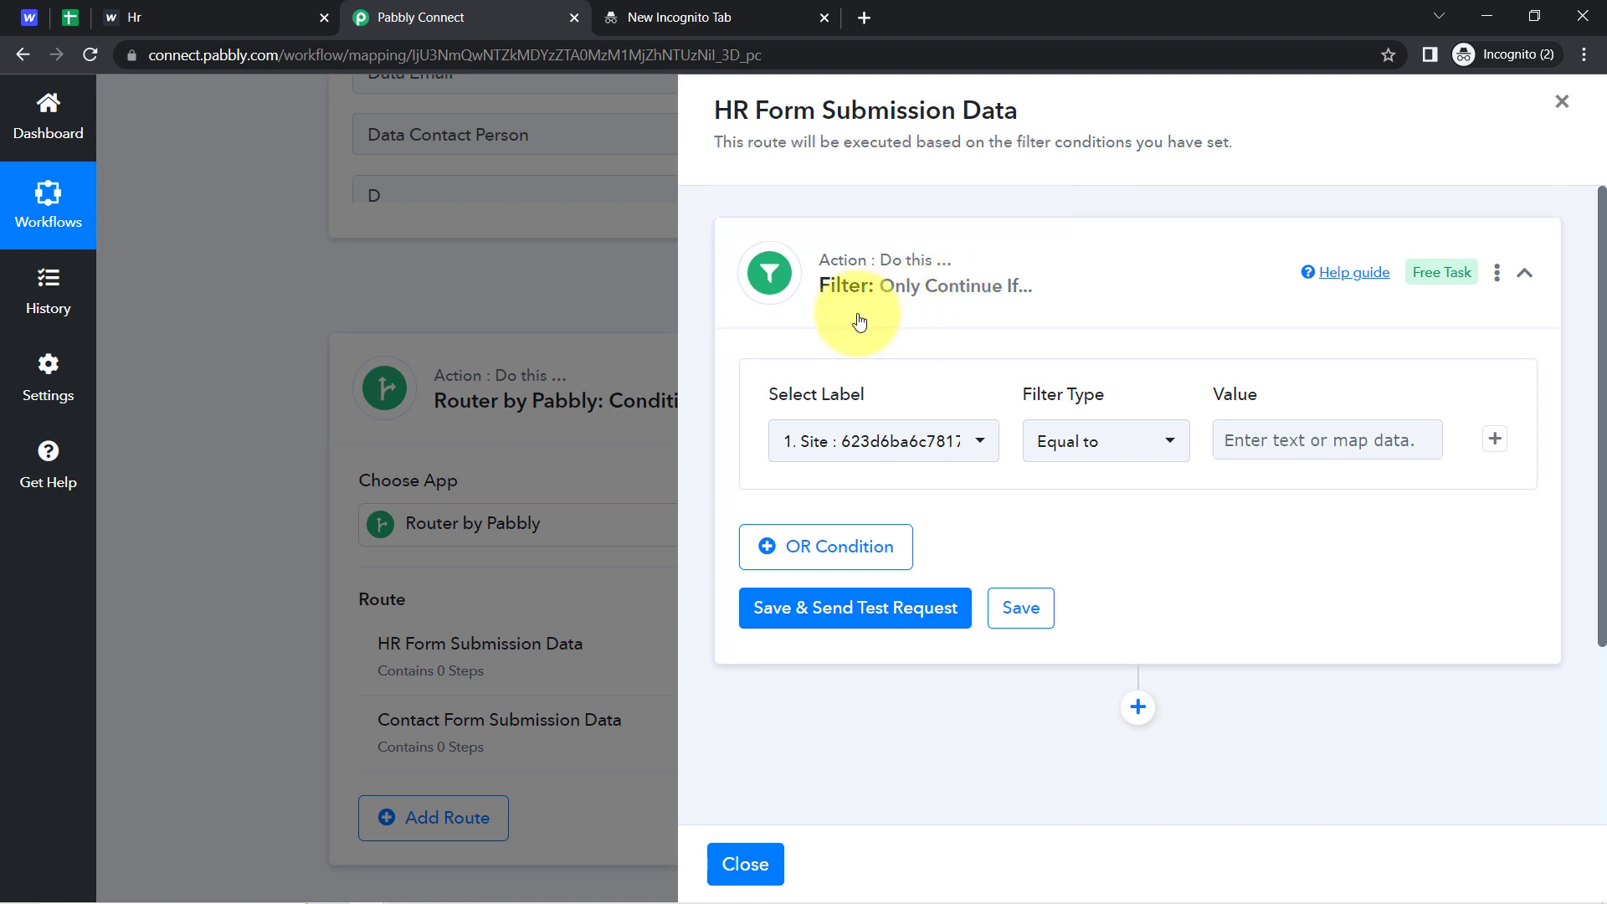
# Return to the spreadsheet and compare the columns of its HR Form and Contact Form sheets
pyautogui.hotkey('ctrl', '2')
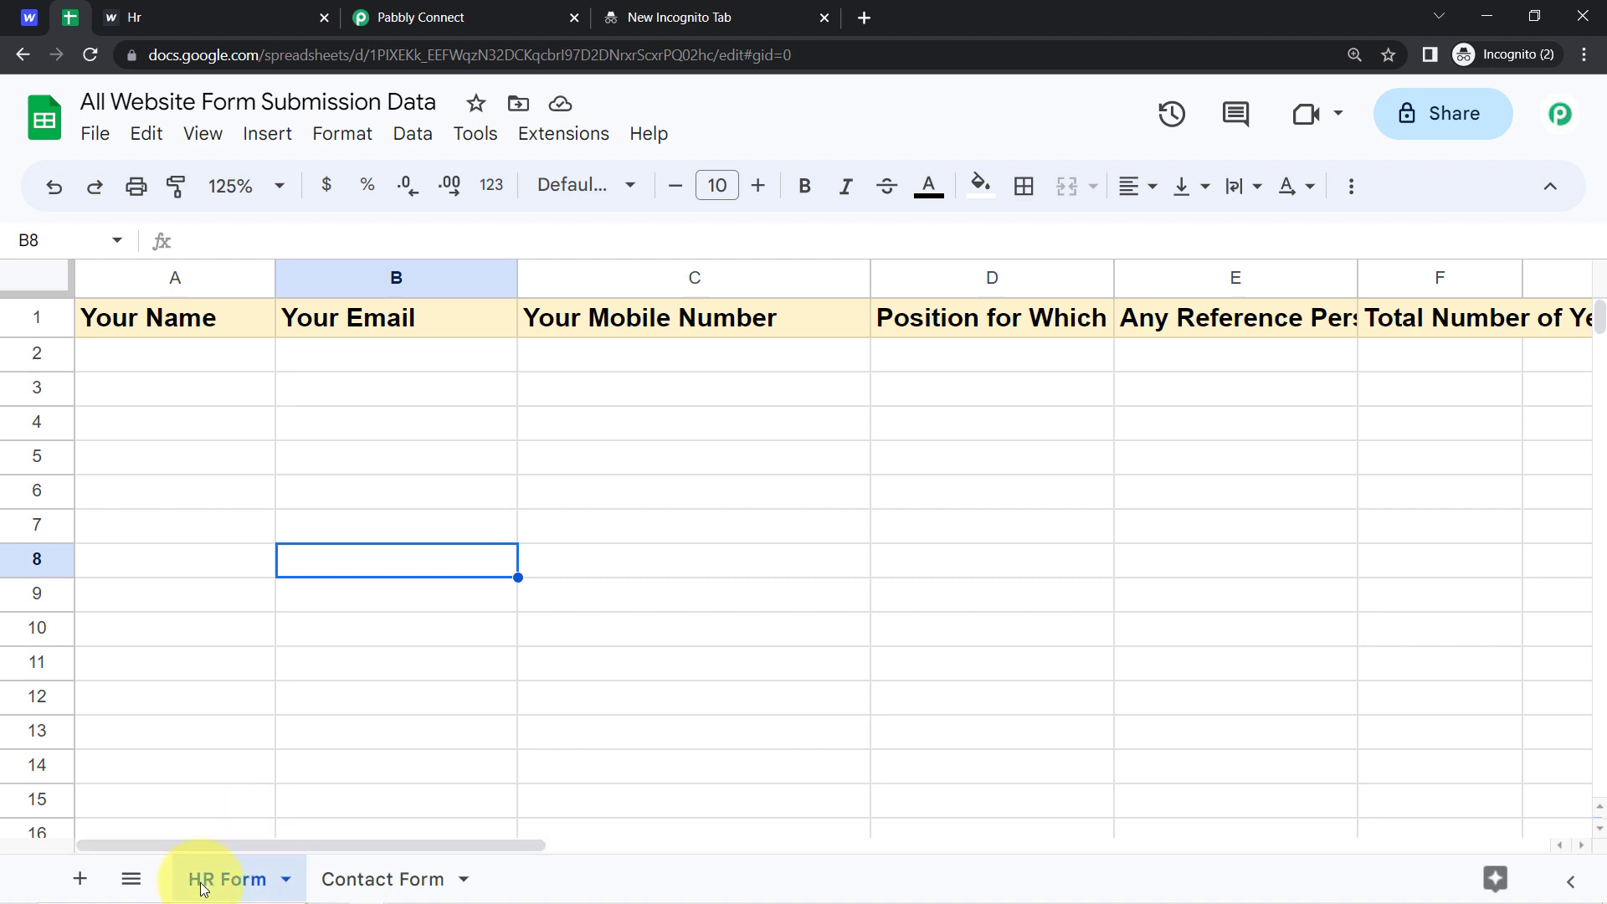
pyautogui.moveTo(190, 369); pyautogui.dragTo(1033, 556)
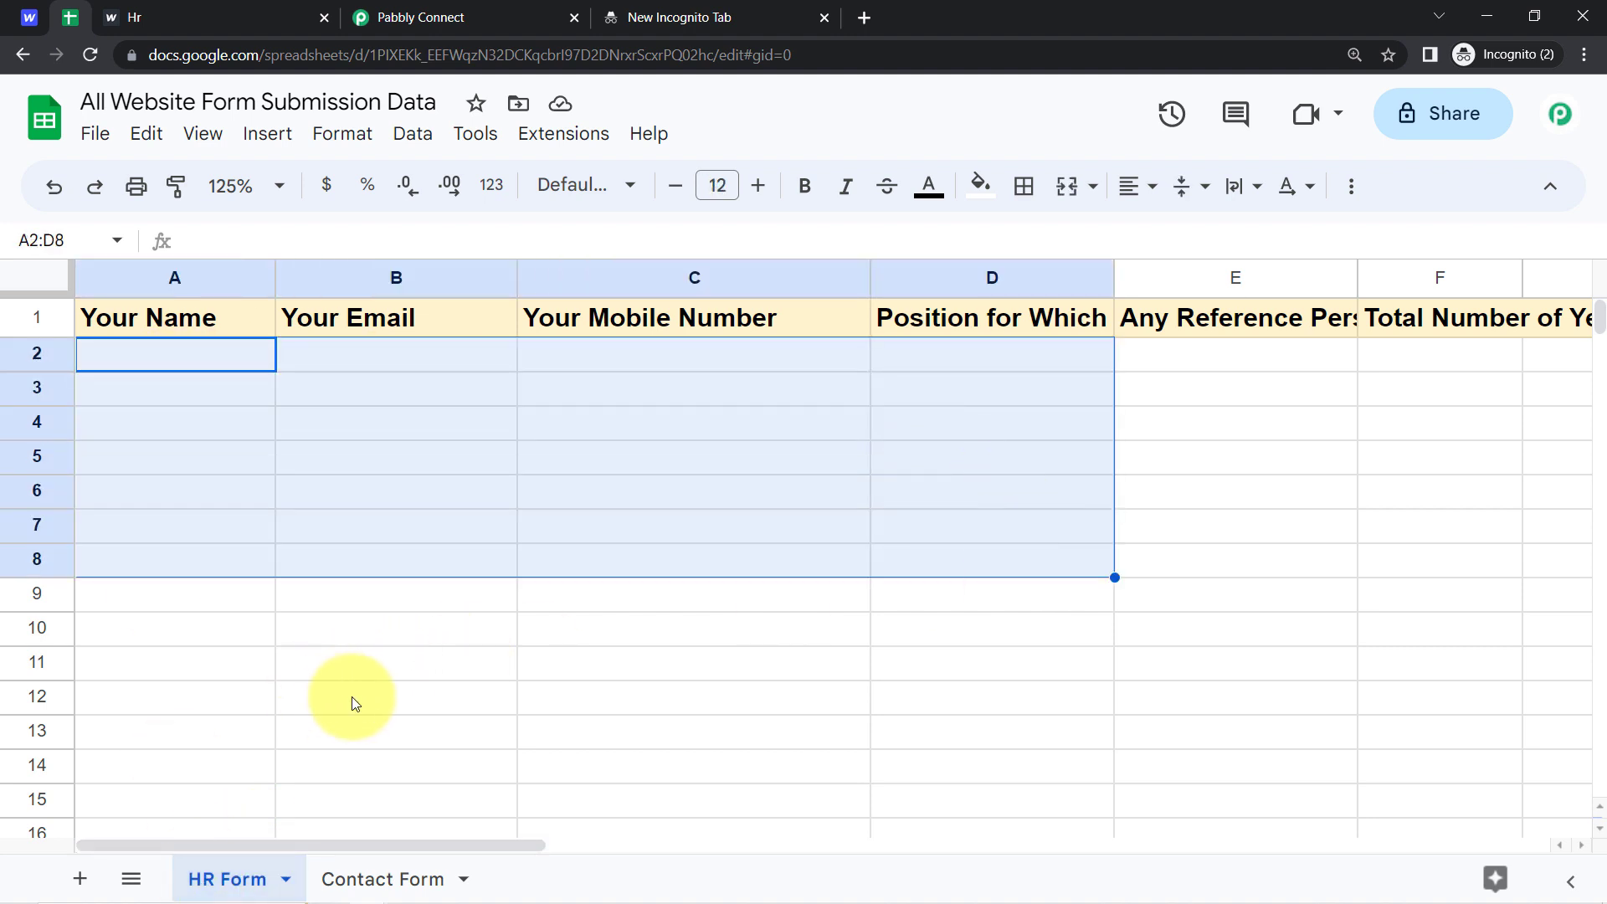
pyautogui.click(378, 887)
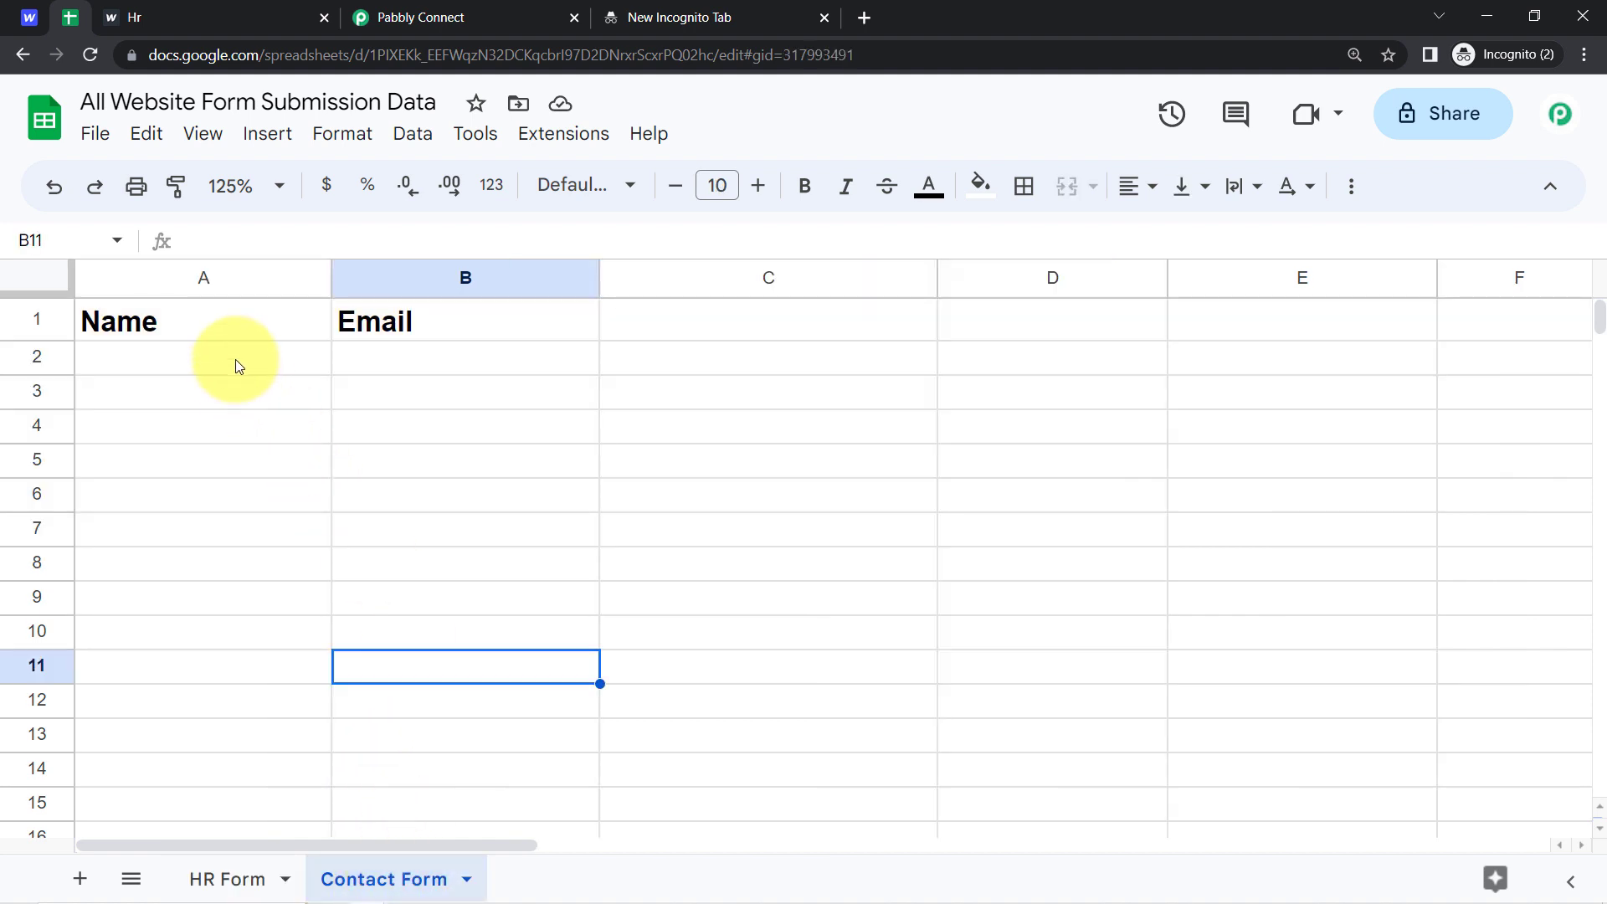
# Switch back to Pabbly Connect and select the Webflow submission's Name field as the filter label in the HR Form Submission Data route
pyautogui.moveTo(234, 360); pyautogui.dragTo(492, 607)
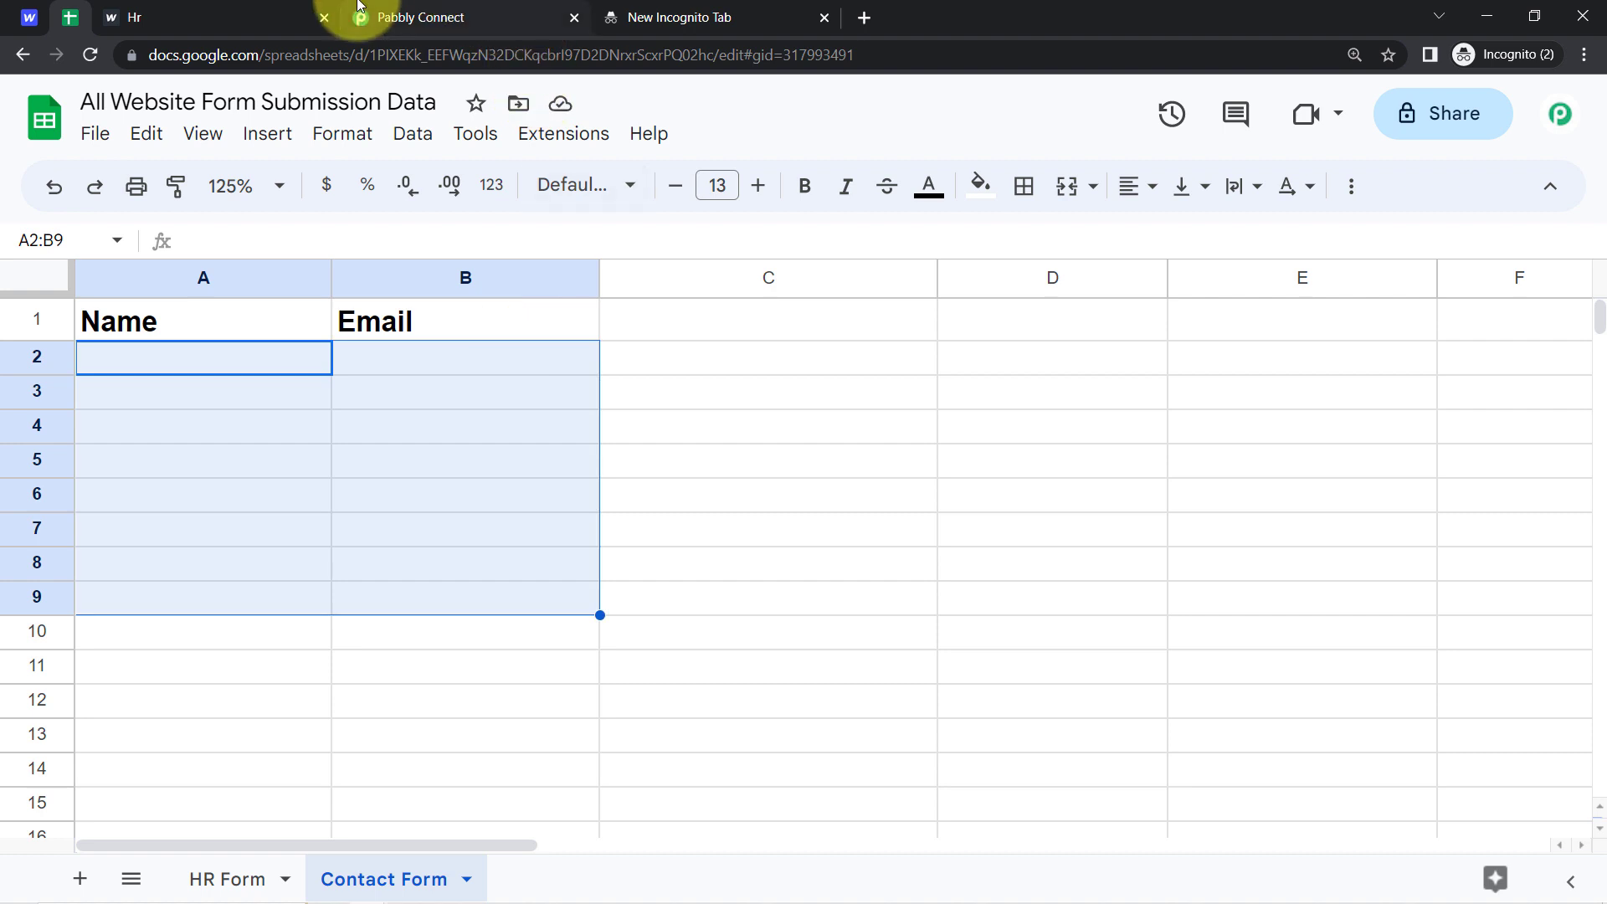
pyautogui.click(399, 10)
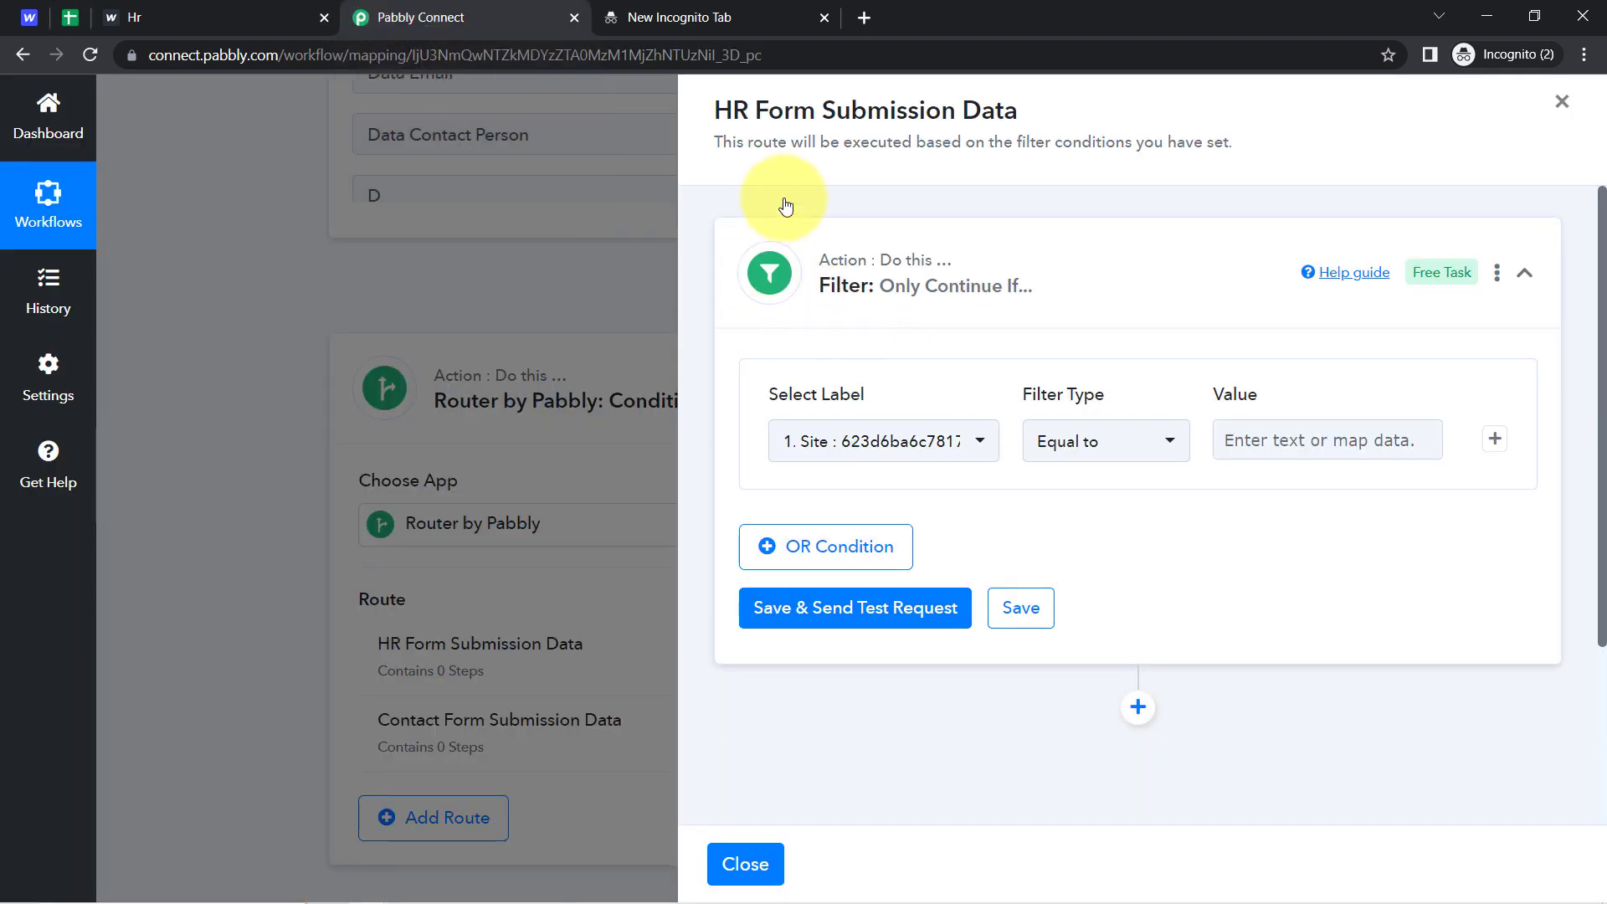
pyautogui.moveTo(734, 108); pyautogui.dragTo(980, 102)
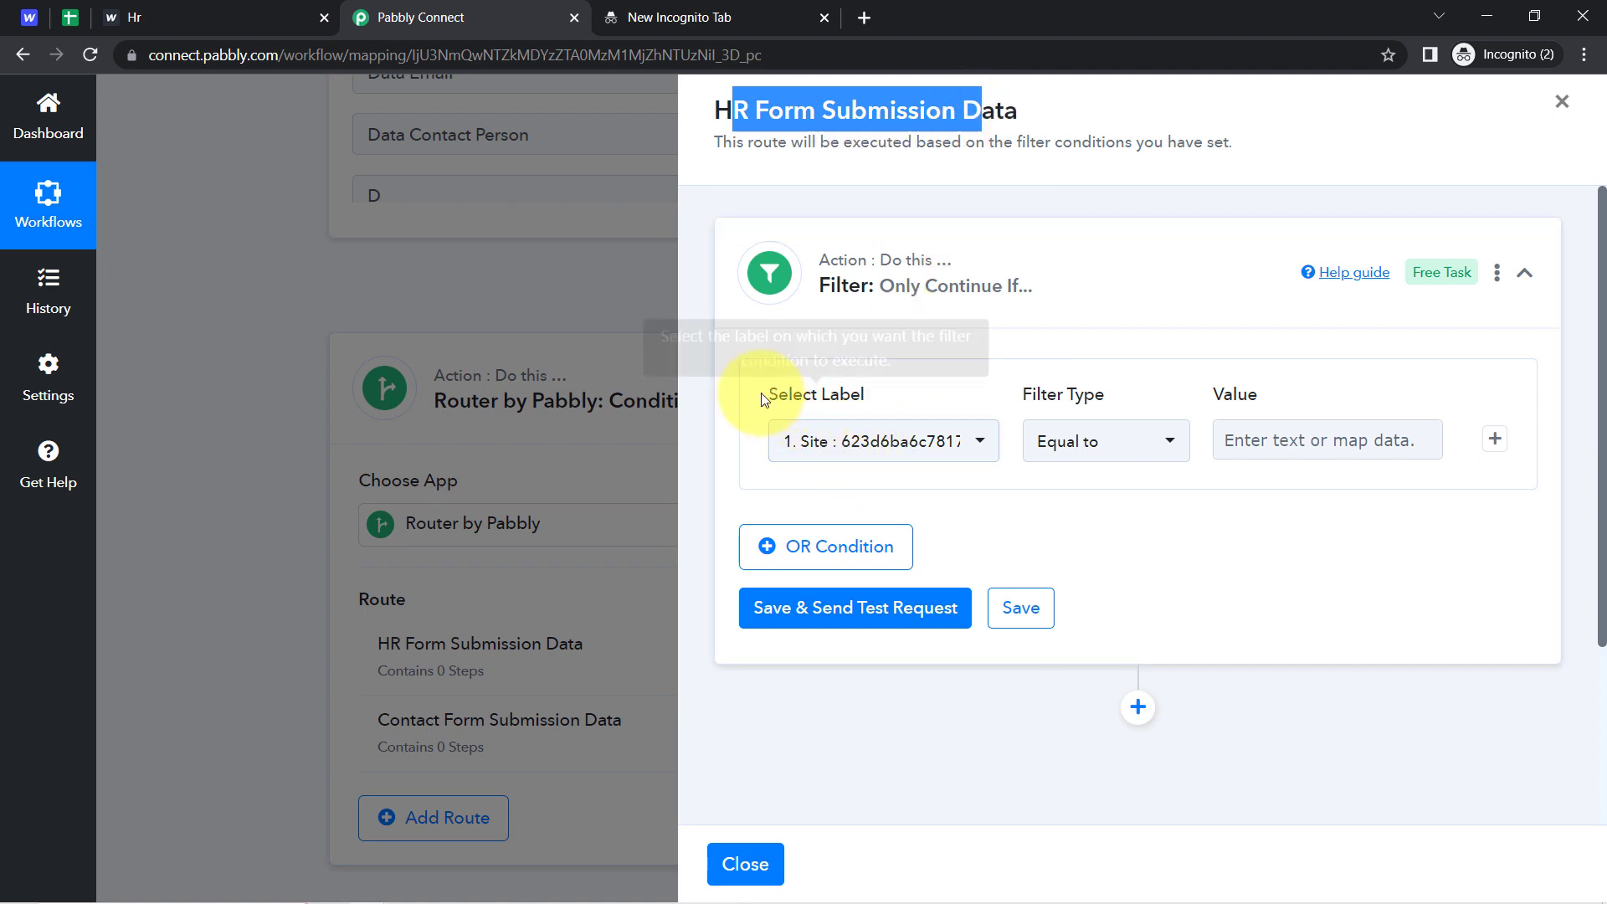
pyautogui.click(894, 454)
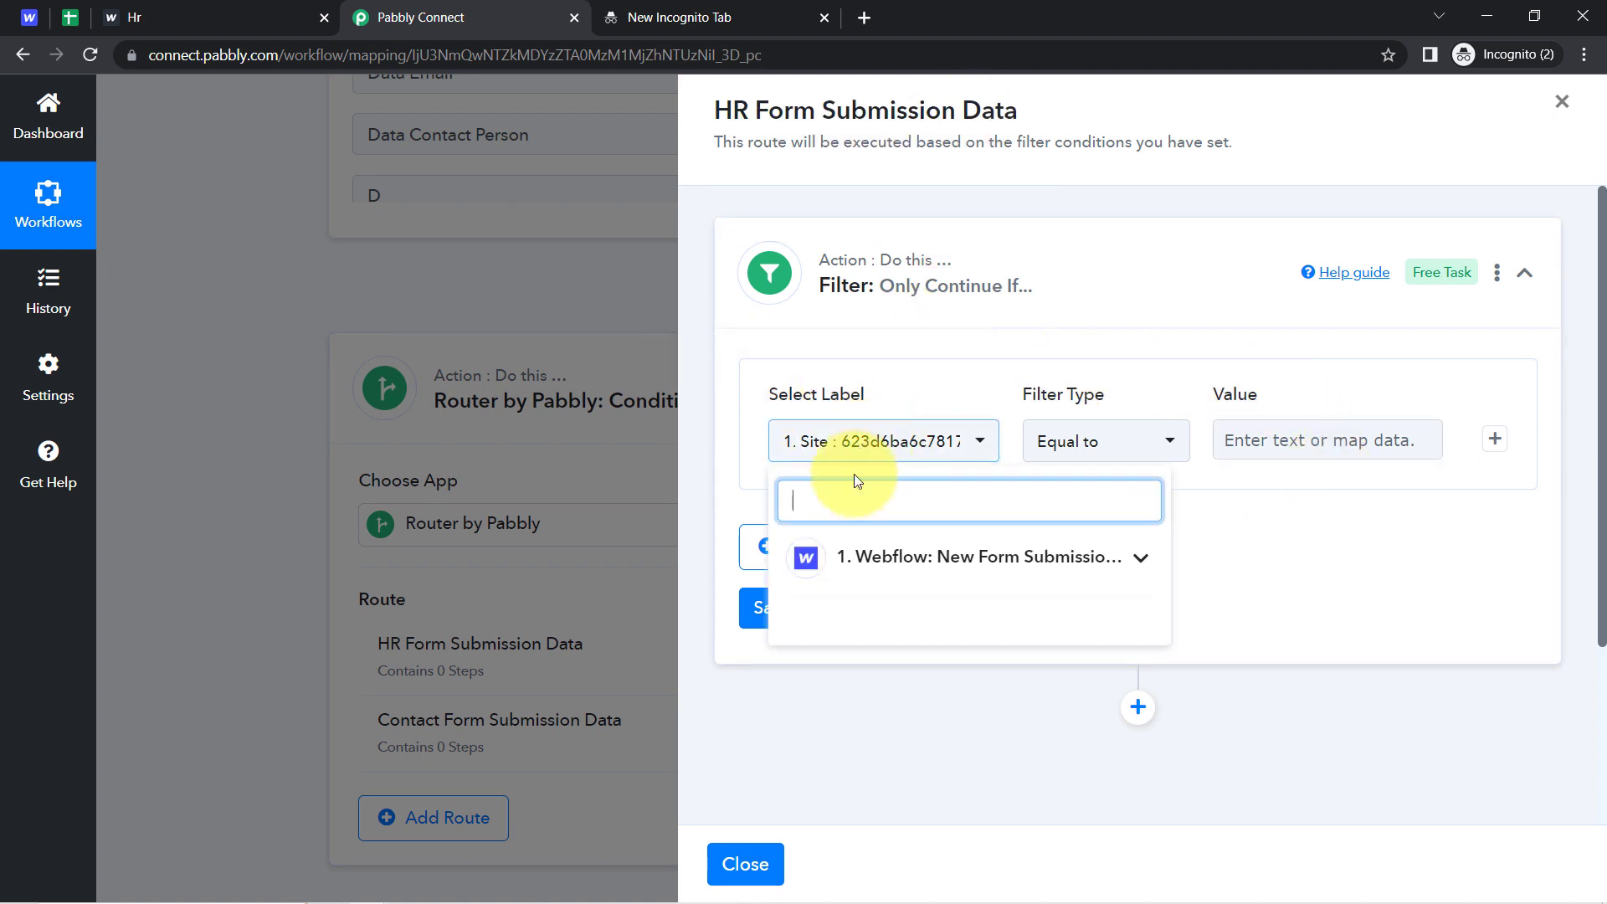
pyautogui.click(911, 574)
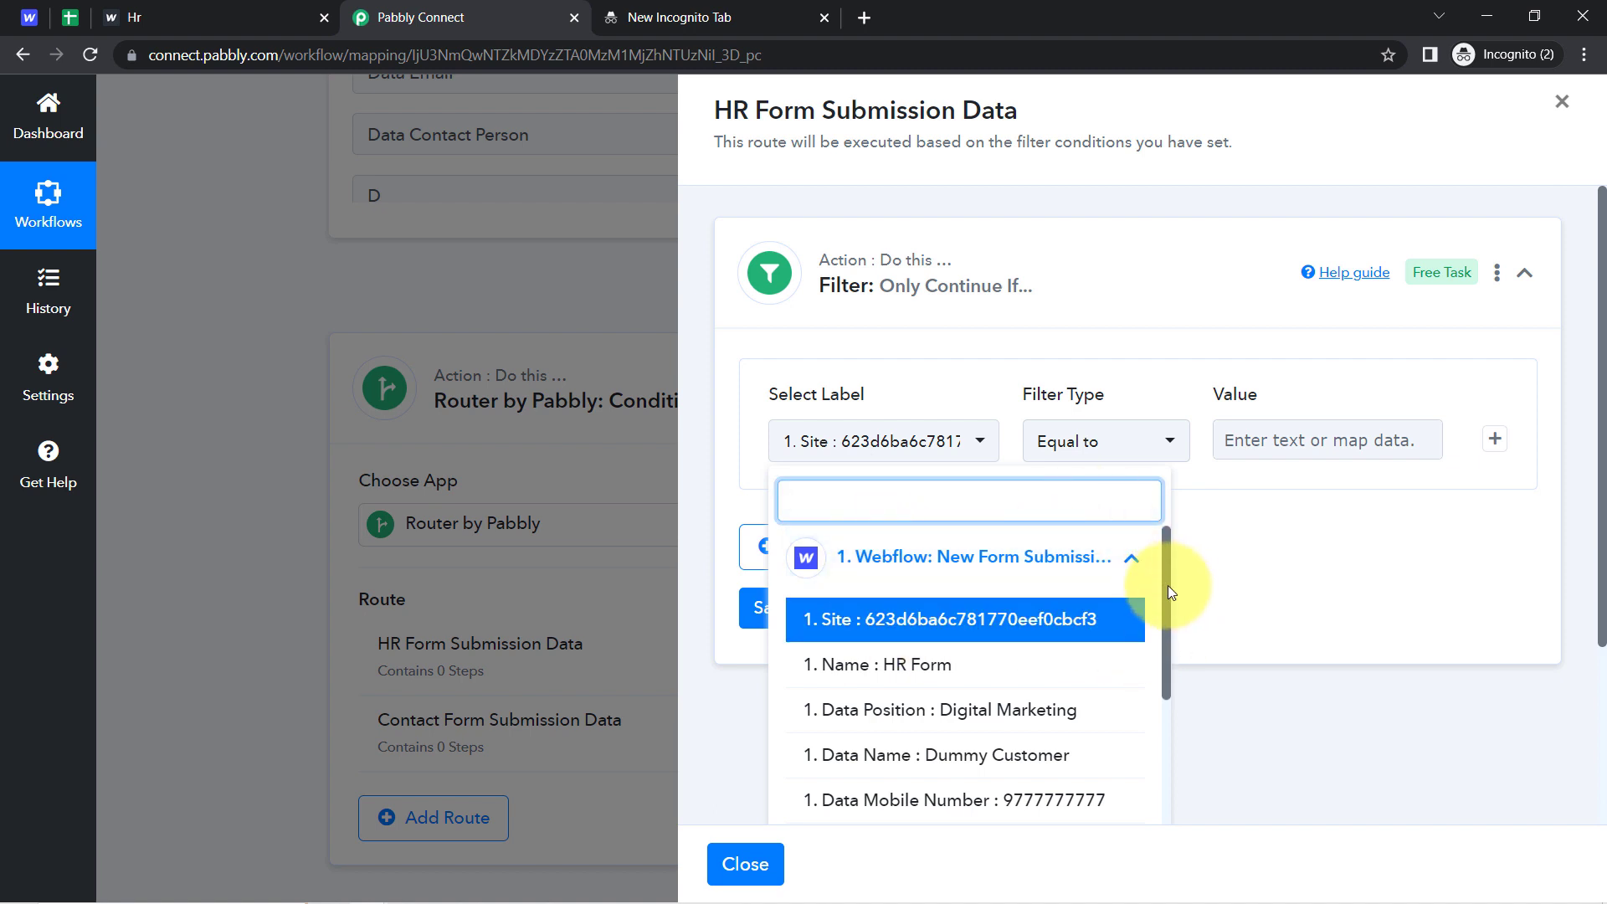
pyautogui.moveTo(1168, 586); pyautogui.dragTo(1123, 567)
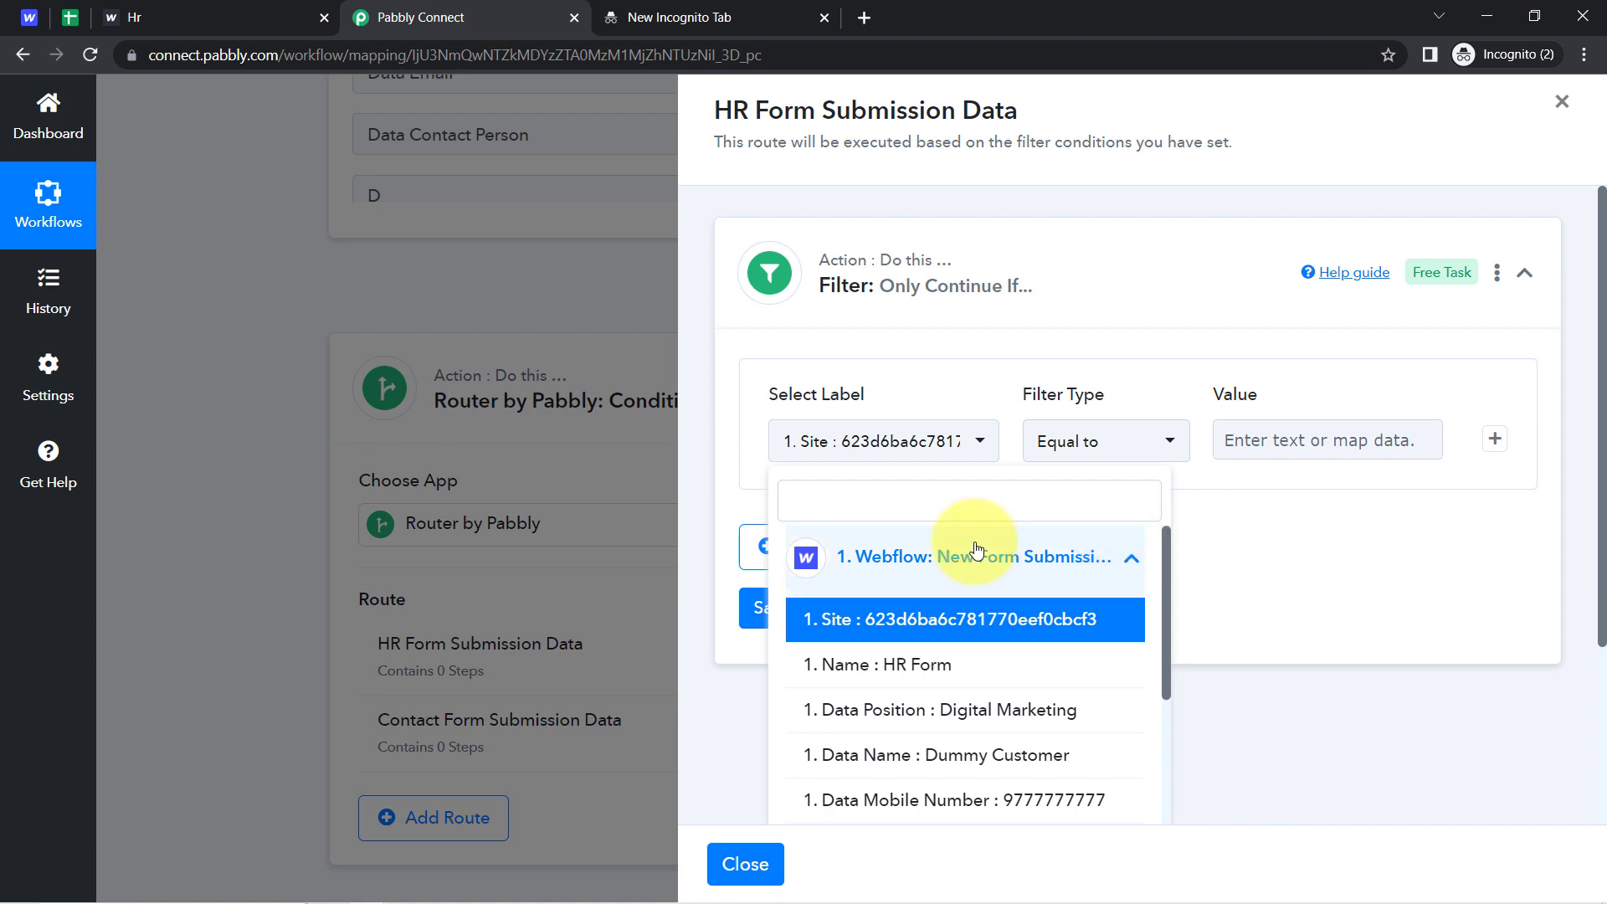
pyautogui.click(910, 673)
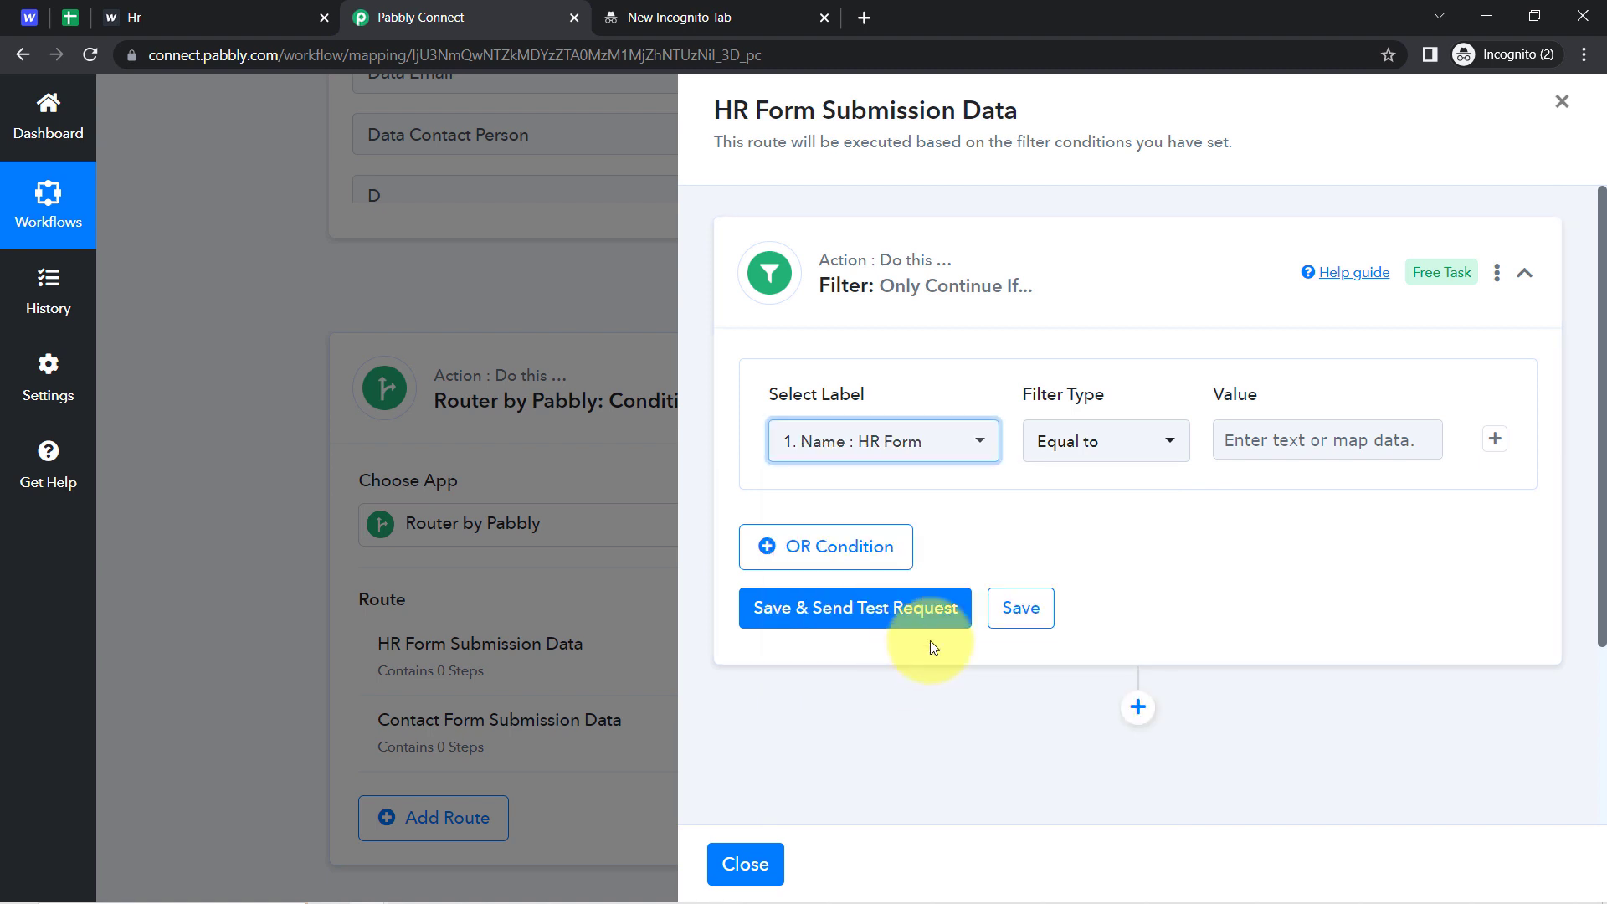
# Set the filter value to HR Form, then save the condition and send a test request
pyautogui.click(1316, 437)
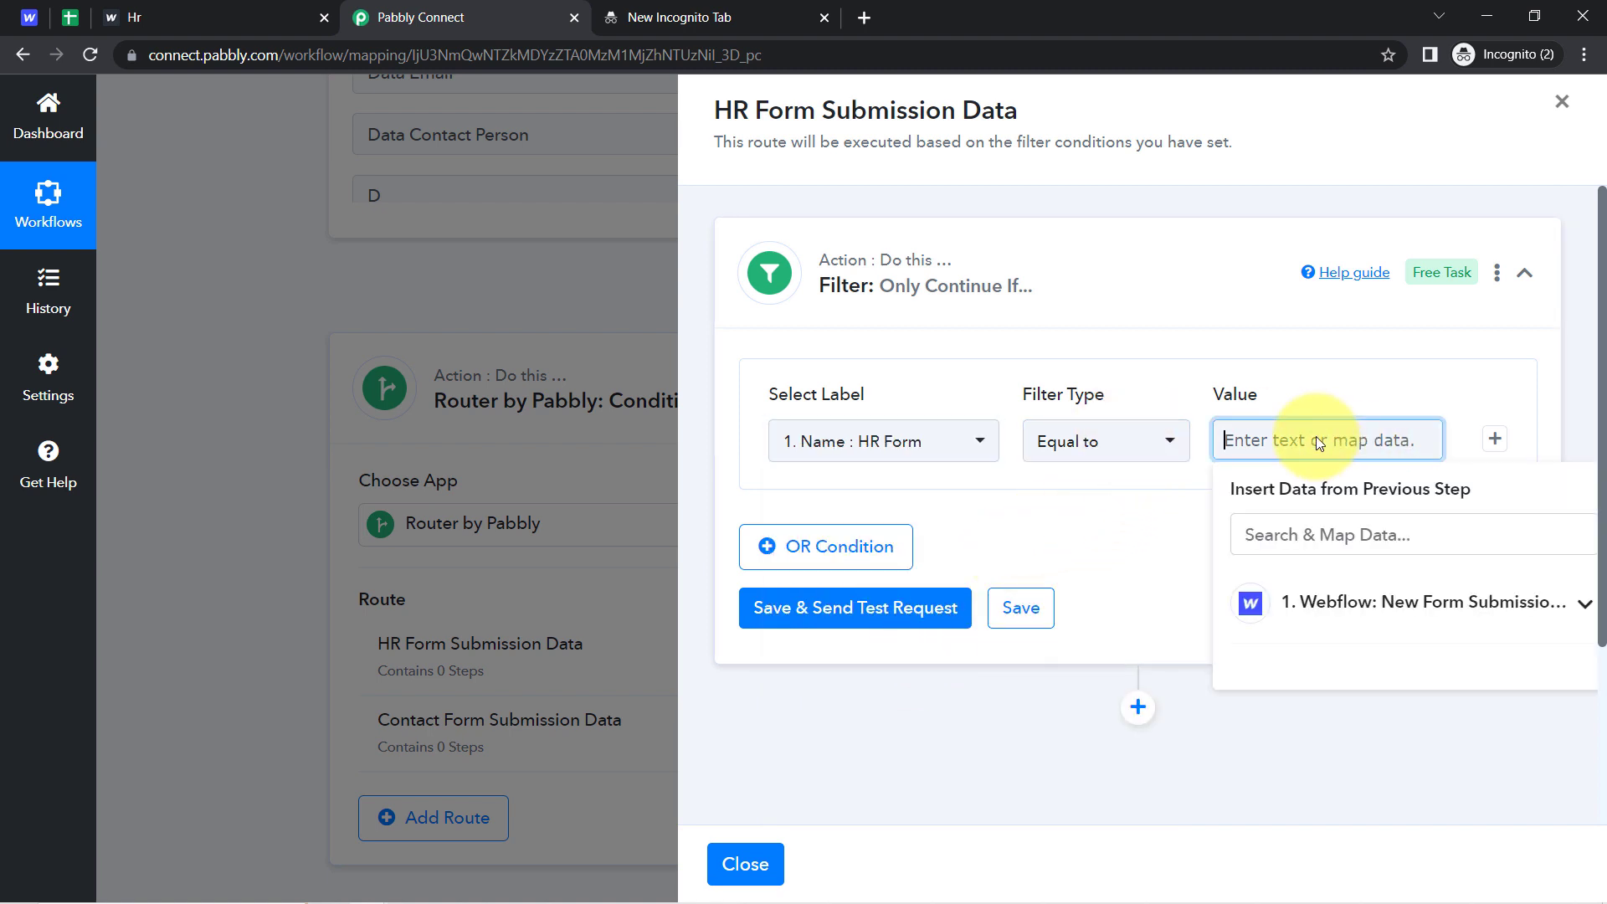
pyautogui.write('H')
pyautogui.press('BackSpace')
pyautogui.write('HR Form')
pyautogui.click(791, 615)
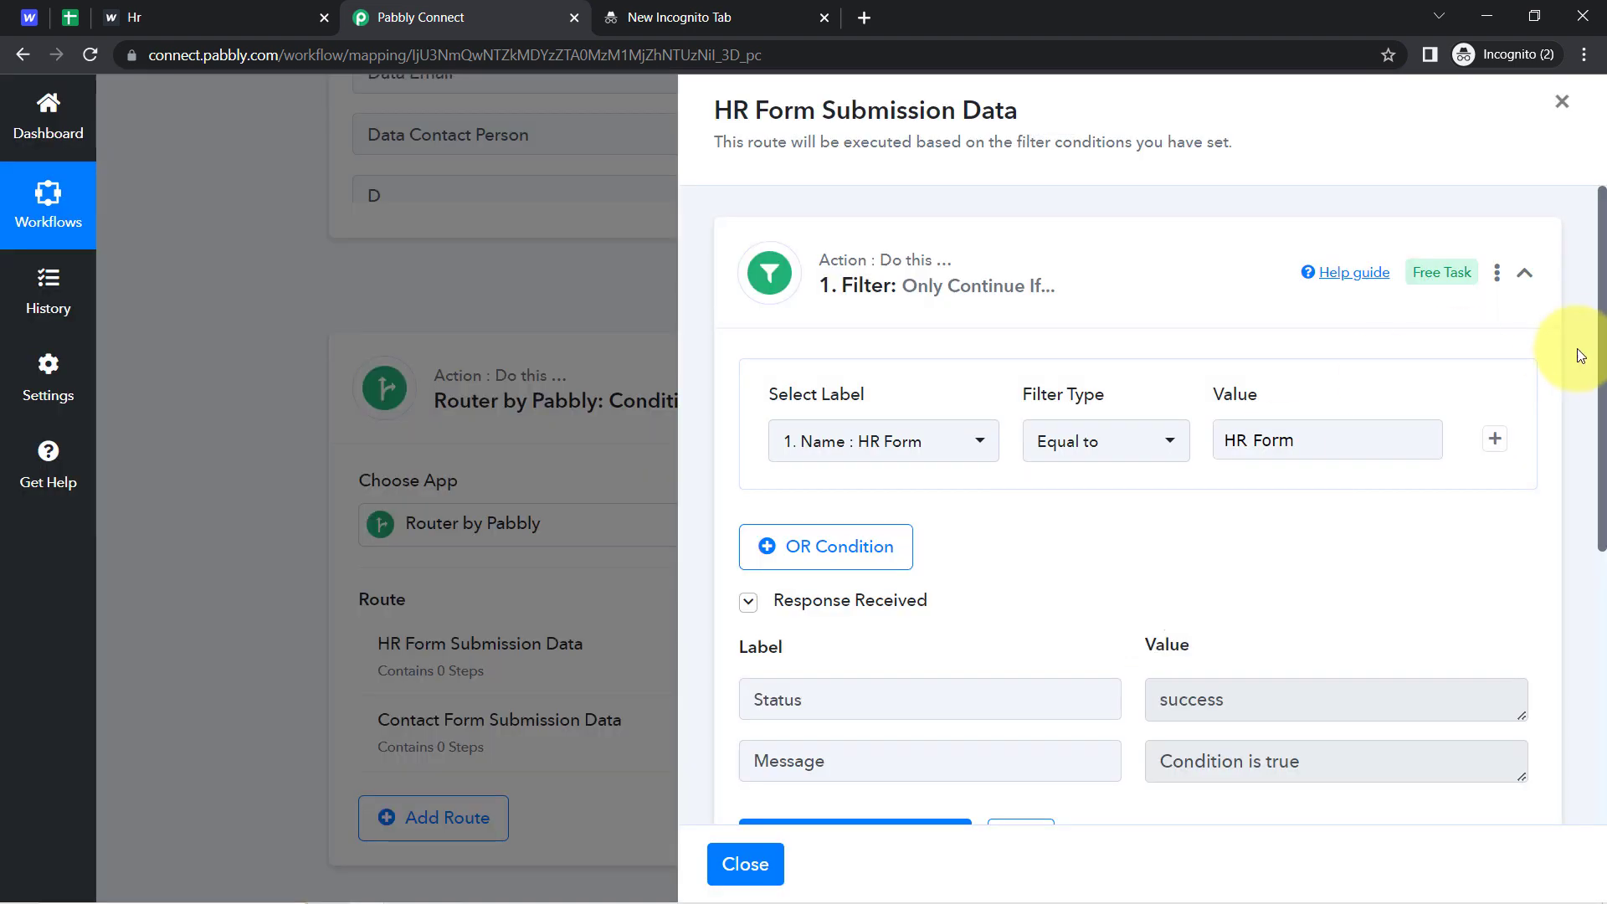
# Add a Google Sheets action step after the route's filter with Add New Row as the action event
pyautogui.moveTo(1601, 355); pyautogui.dragTo(1601, 596)
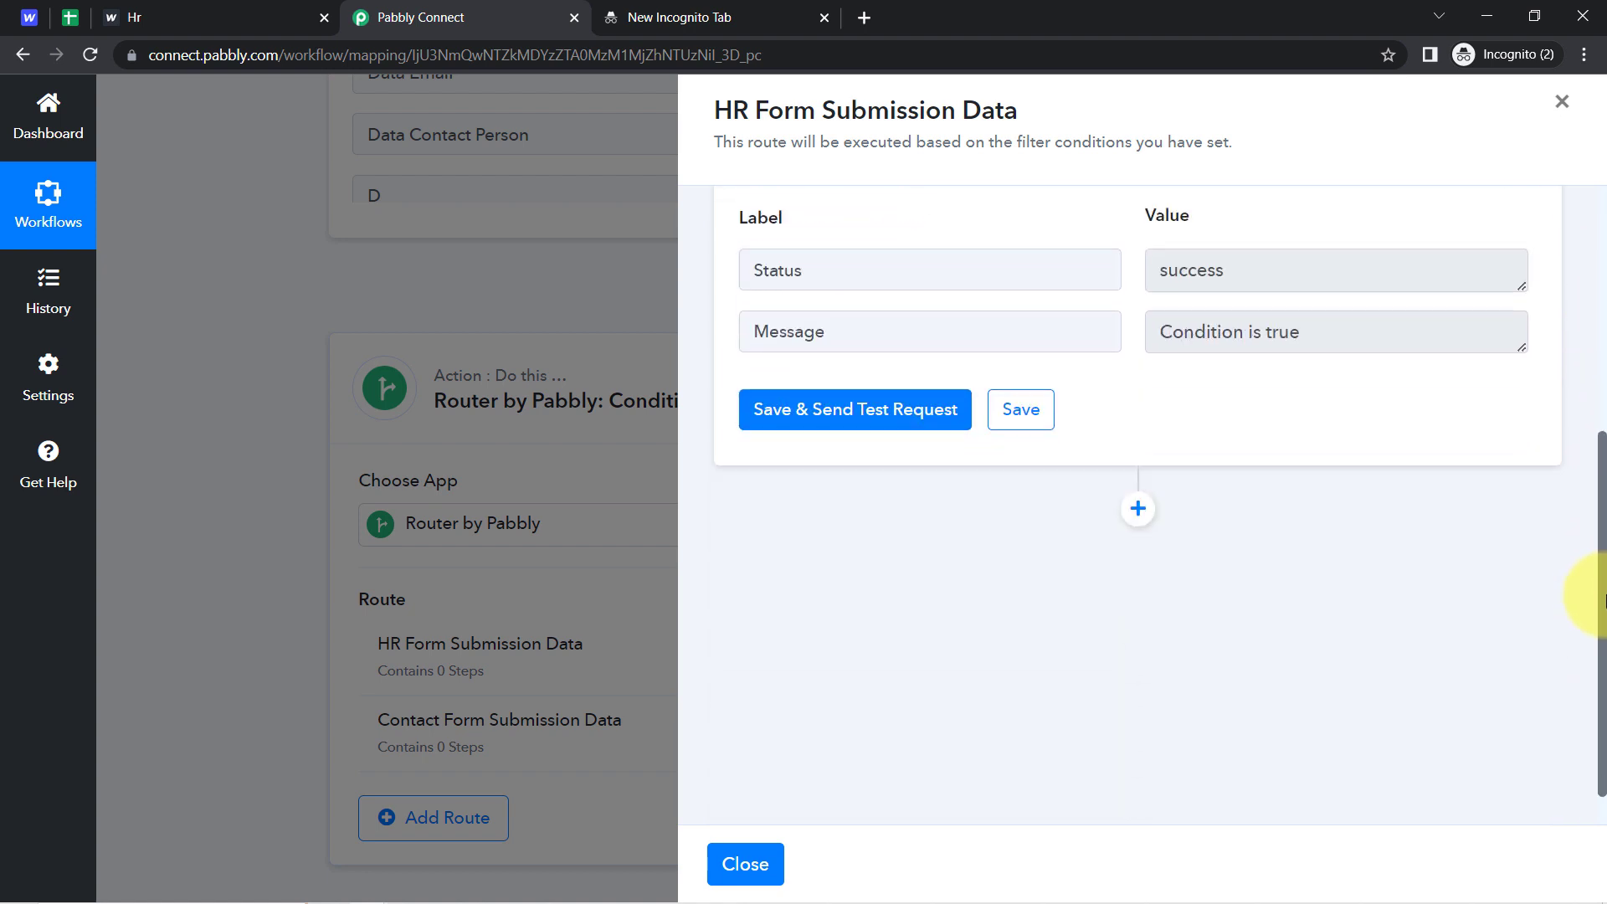
pyautogui.click(1139, 508)
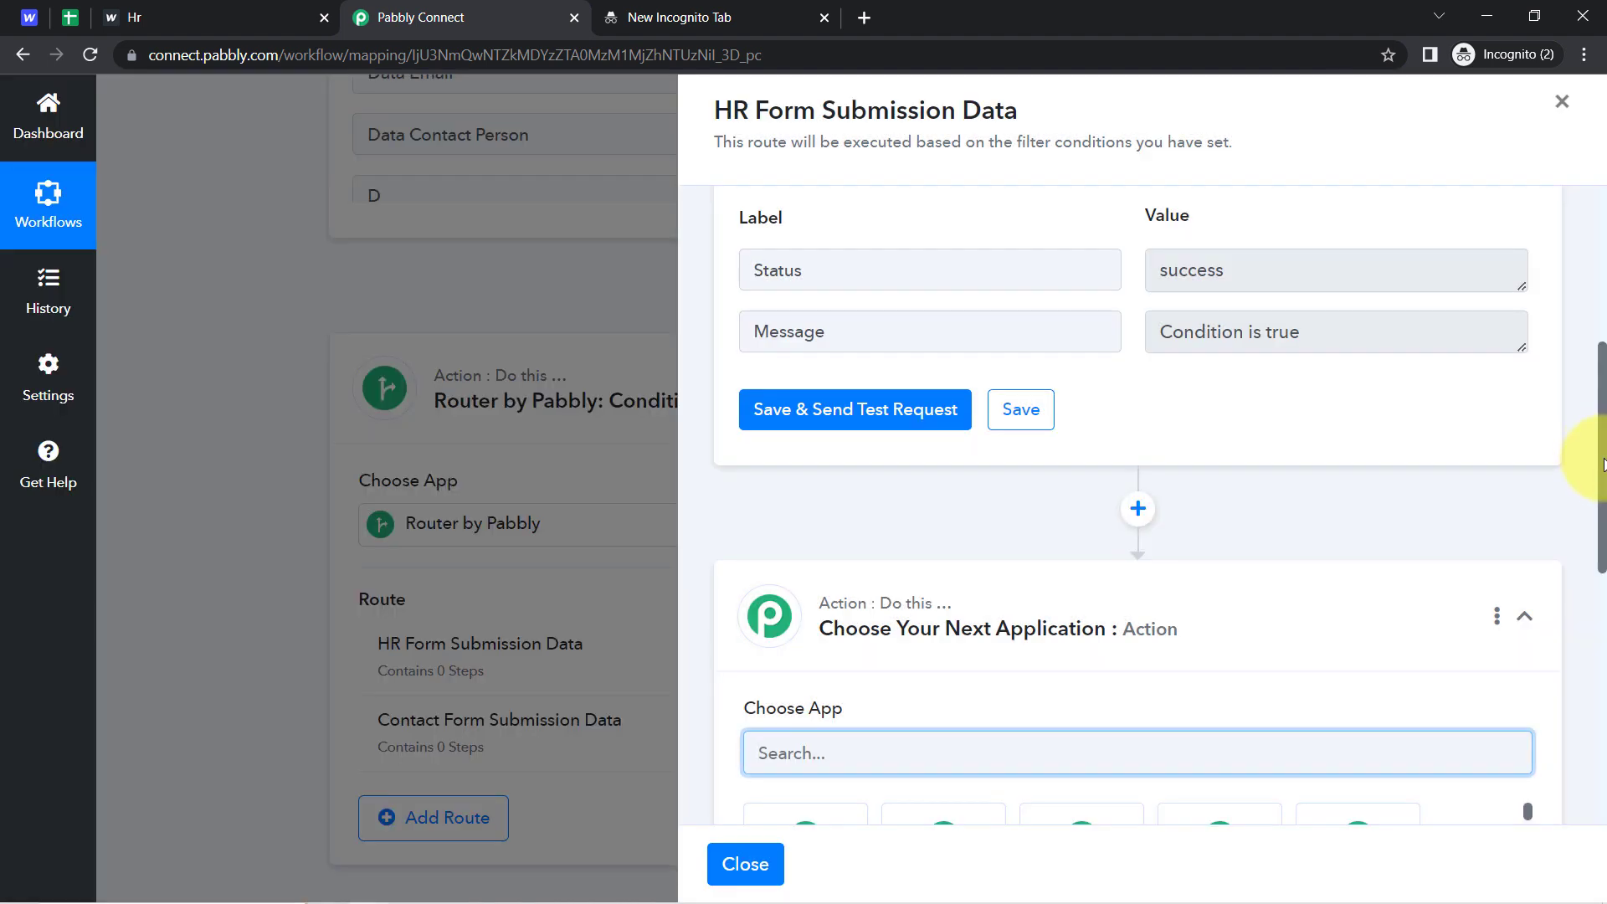
pyautogui.moveTo(1603, 464); pyautogui.dragTo(1579, 563)
pyautogui.click(806, 441)
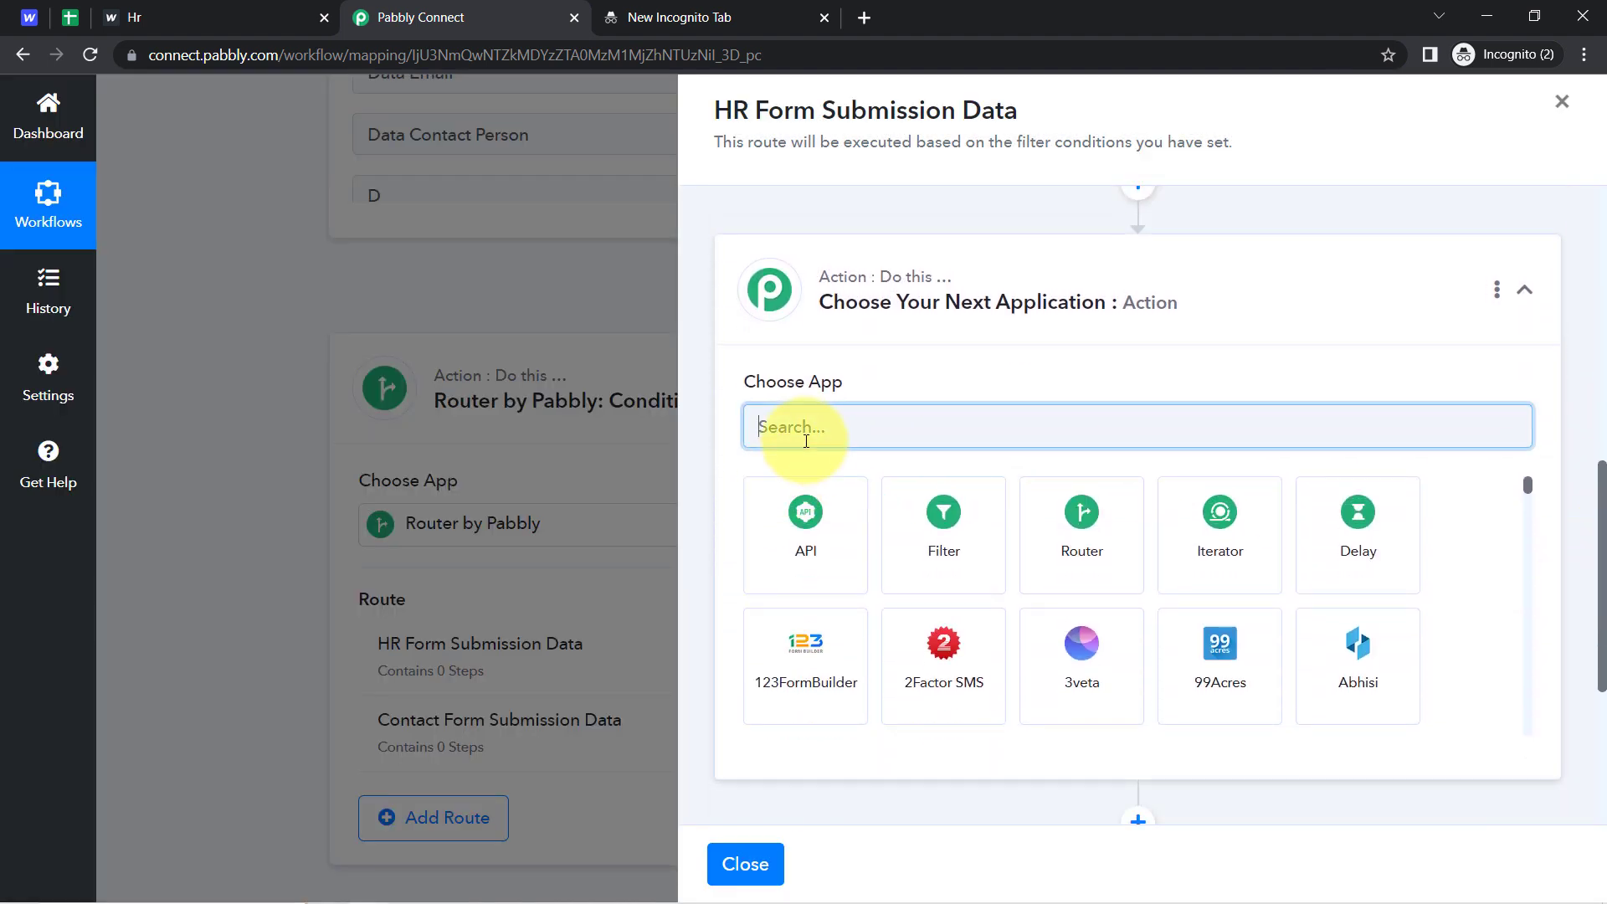
pyautogui.write('google shee')
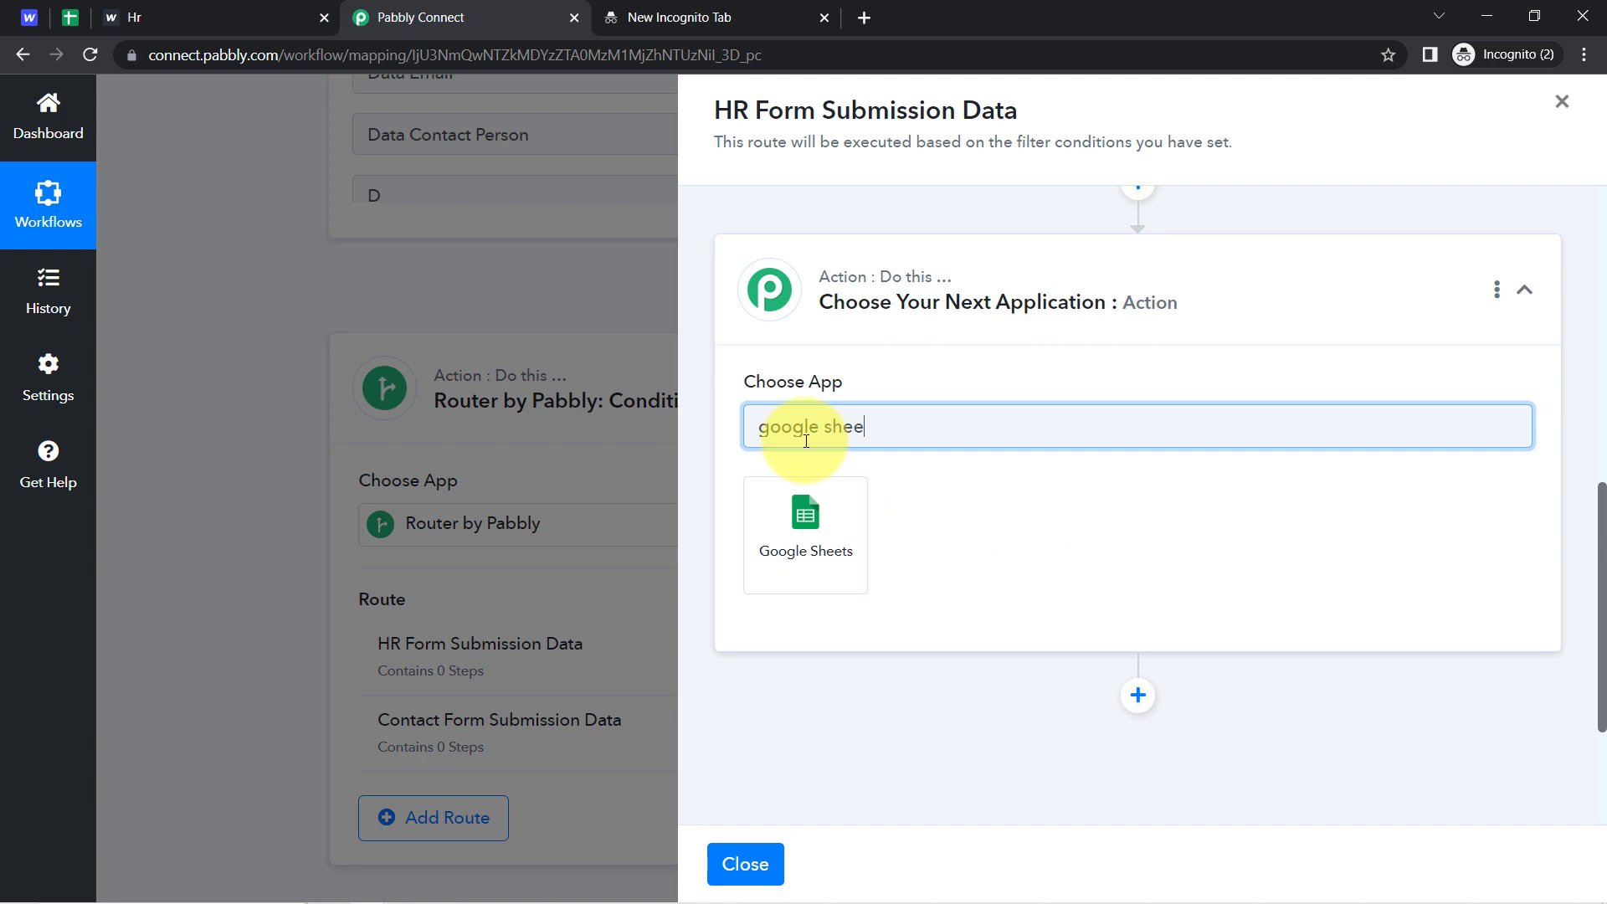
pyautogui.click(802, 502)
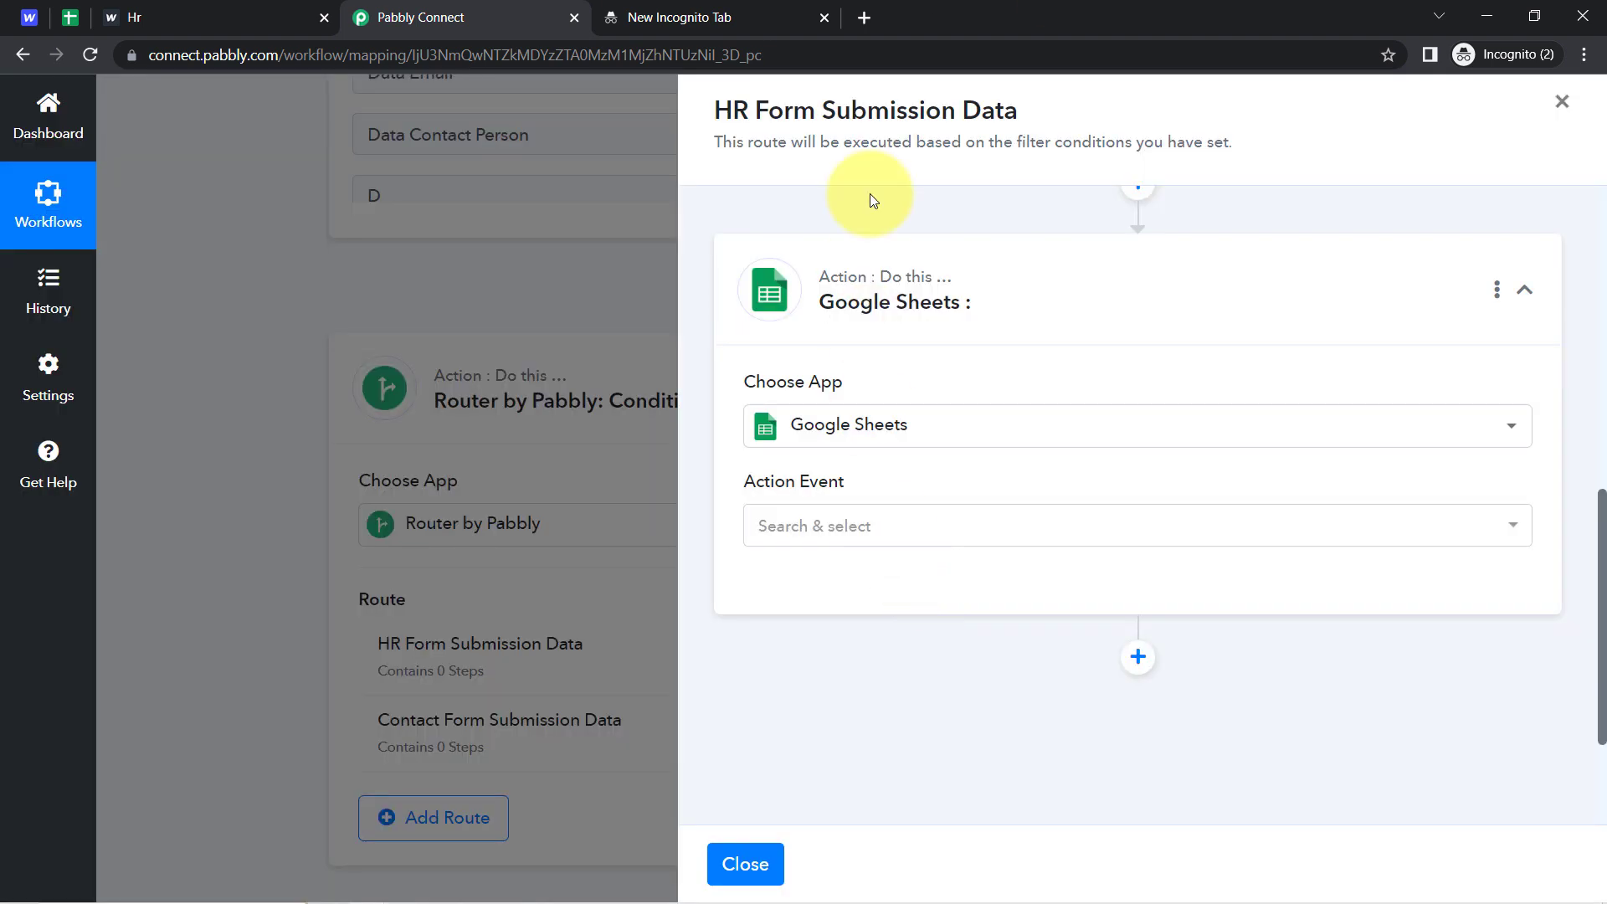
pyautogui.click(804, 536)
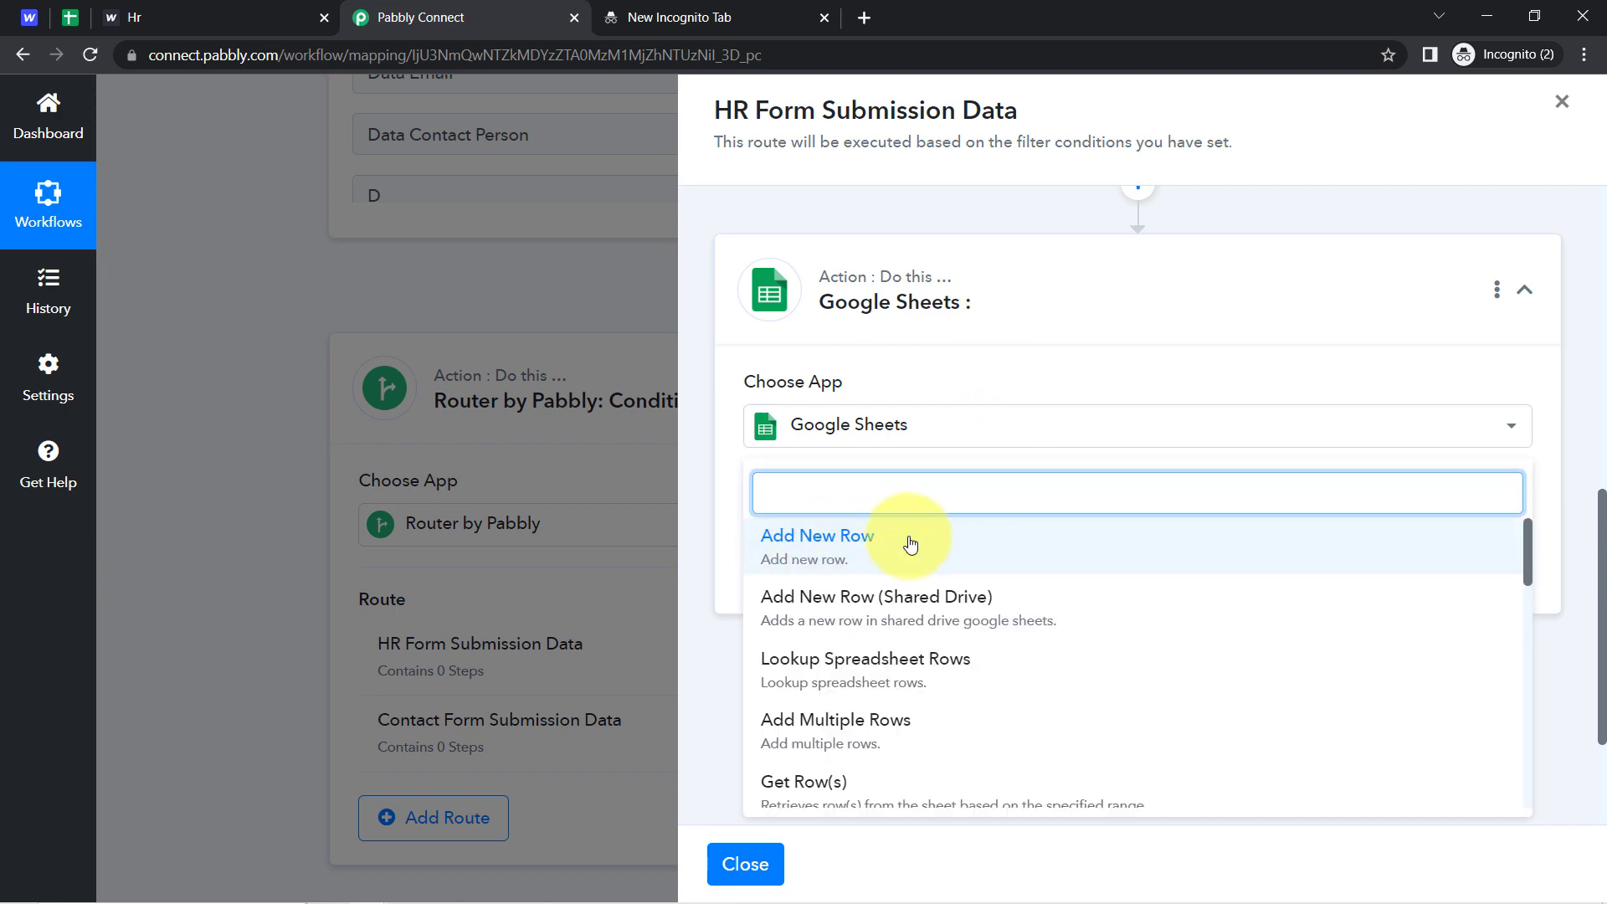
pyautogui.click(820, 538)
# Connect the Google Sheets action through the existing connection Google Sheets #2 and save it
pyautogui.click(794, 588)
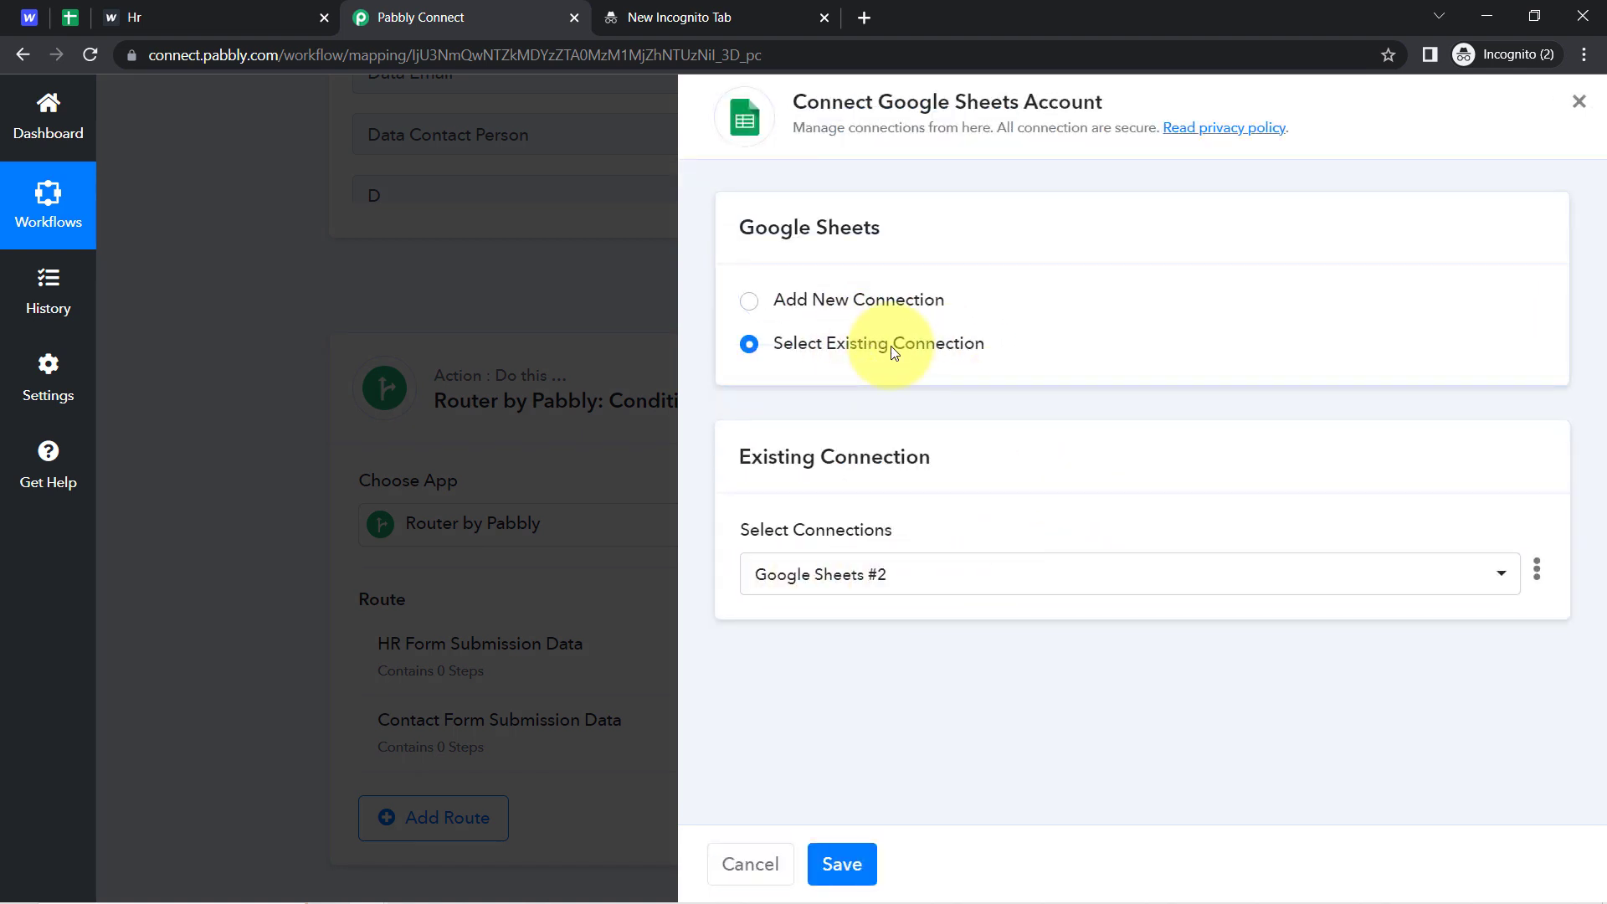
pyautogui.click(879, 300)
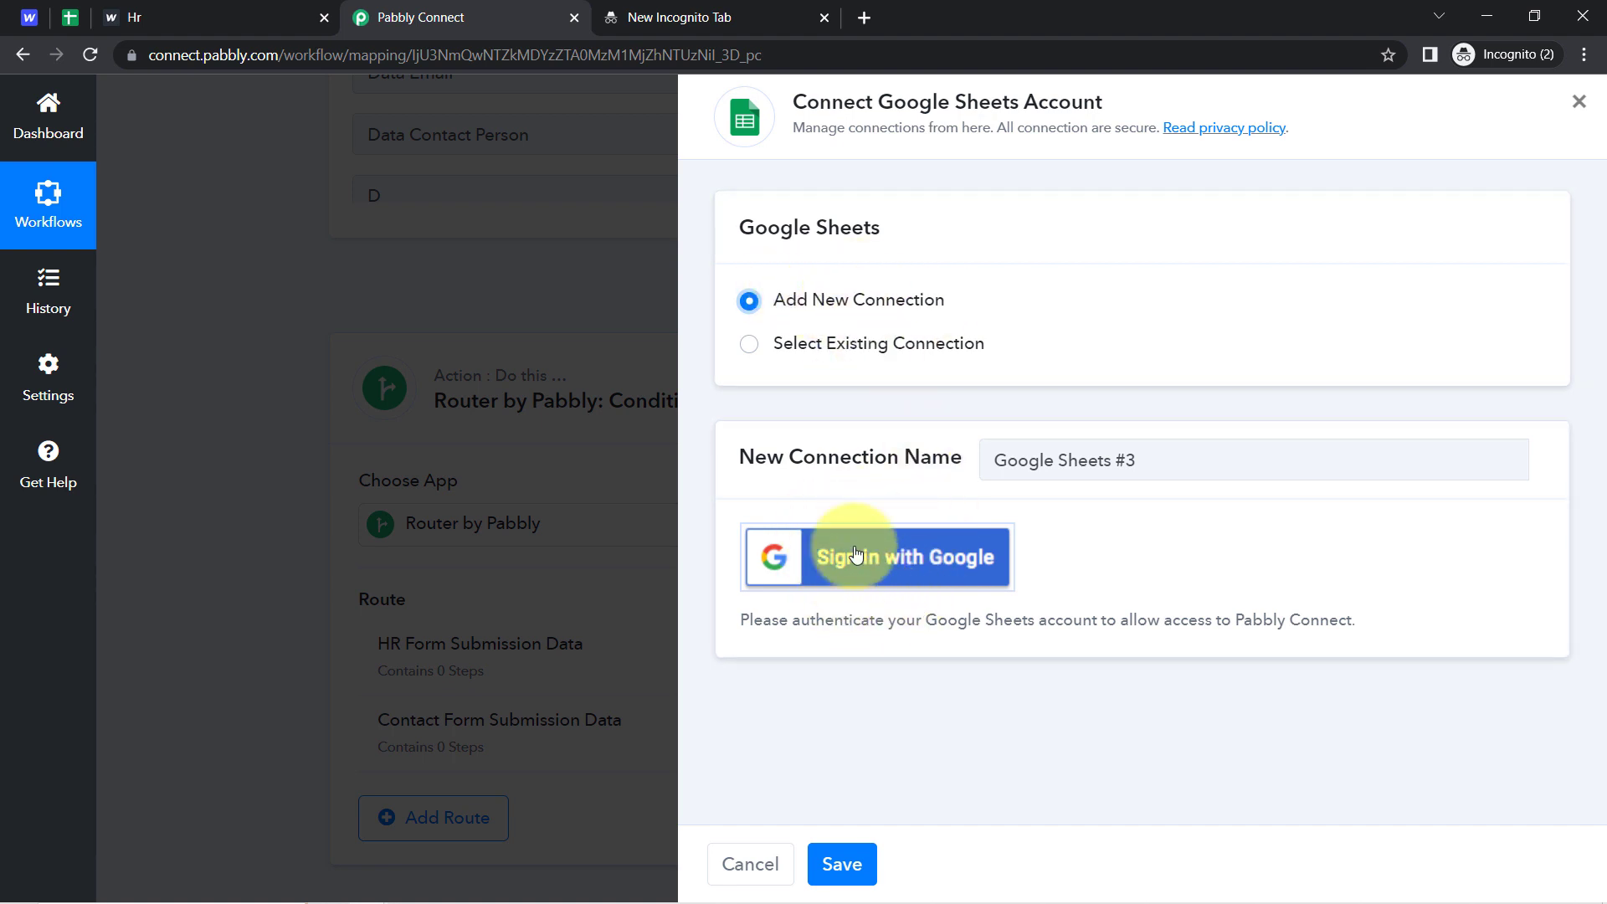
pyautogui.click(833, 345)
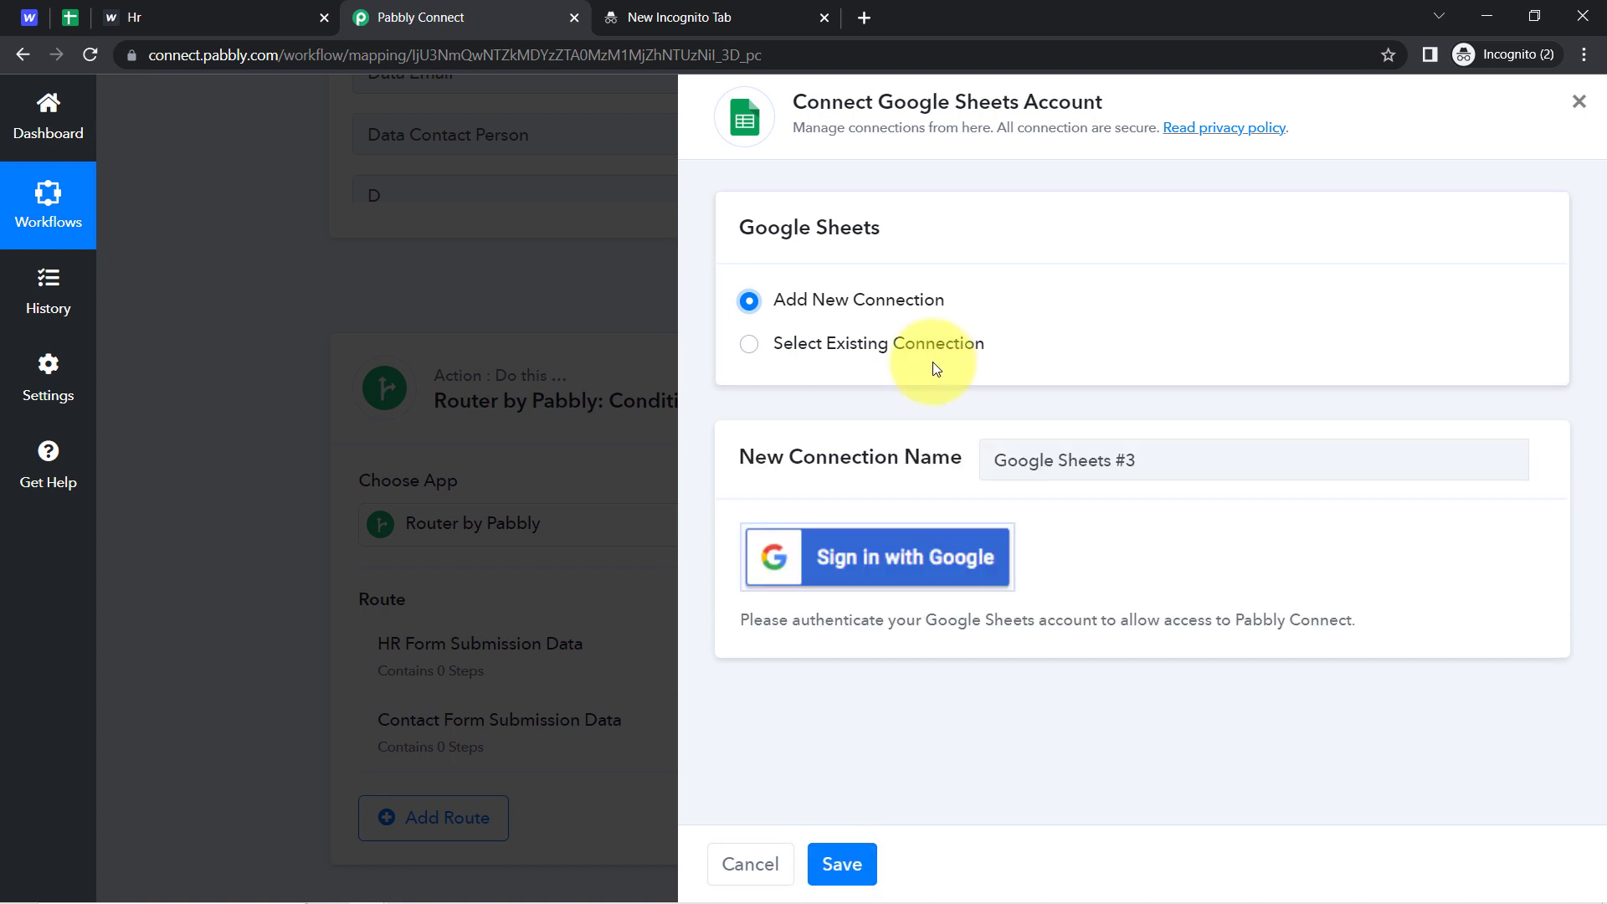
pyautogui.click(846, 339)
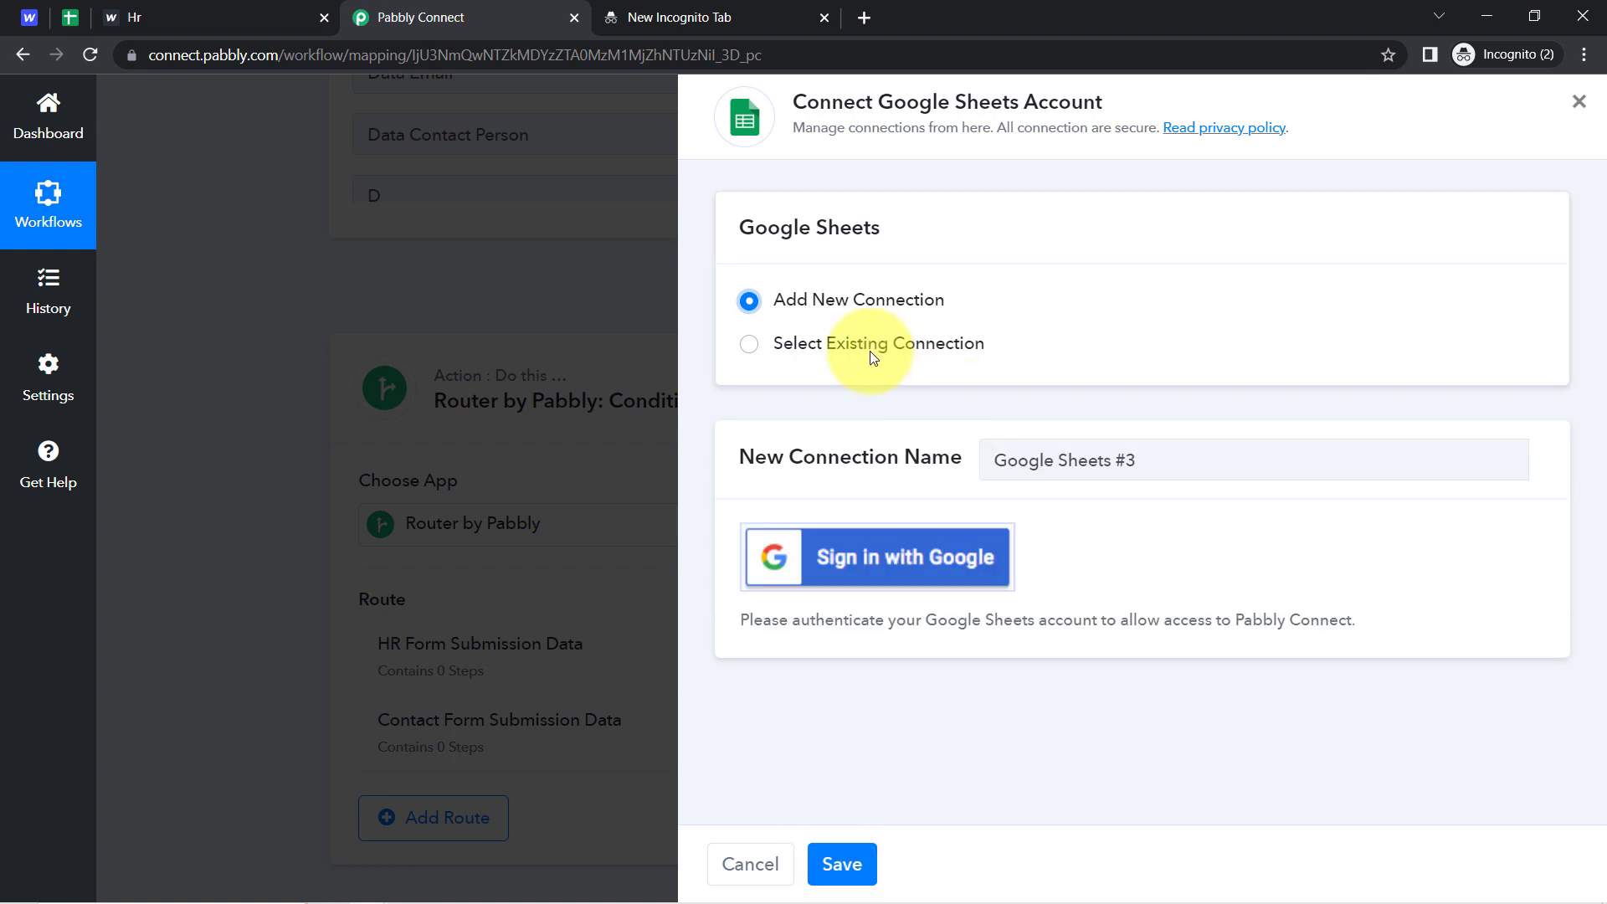
pyautogui.click(844, 868)
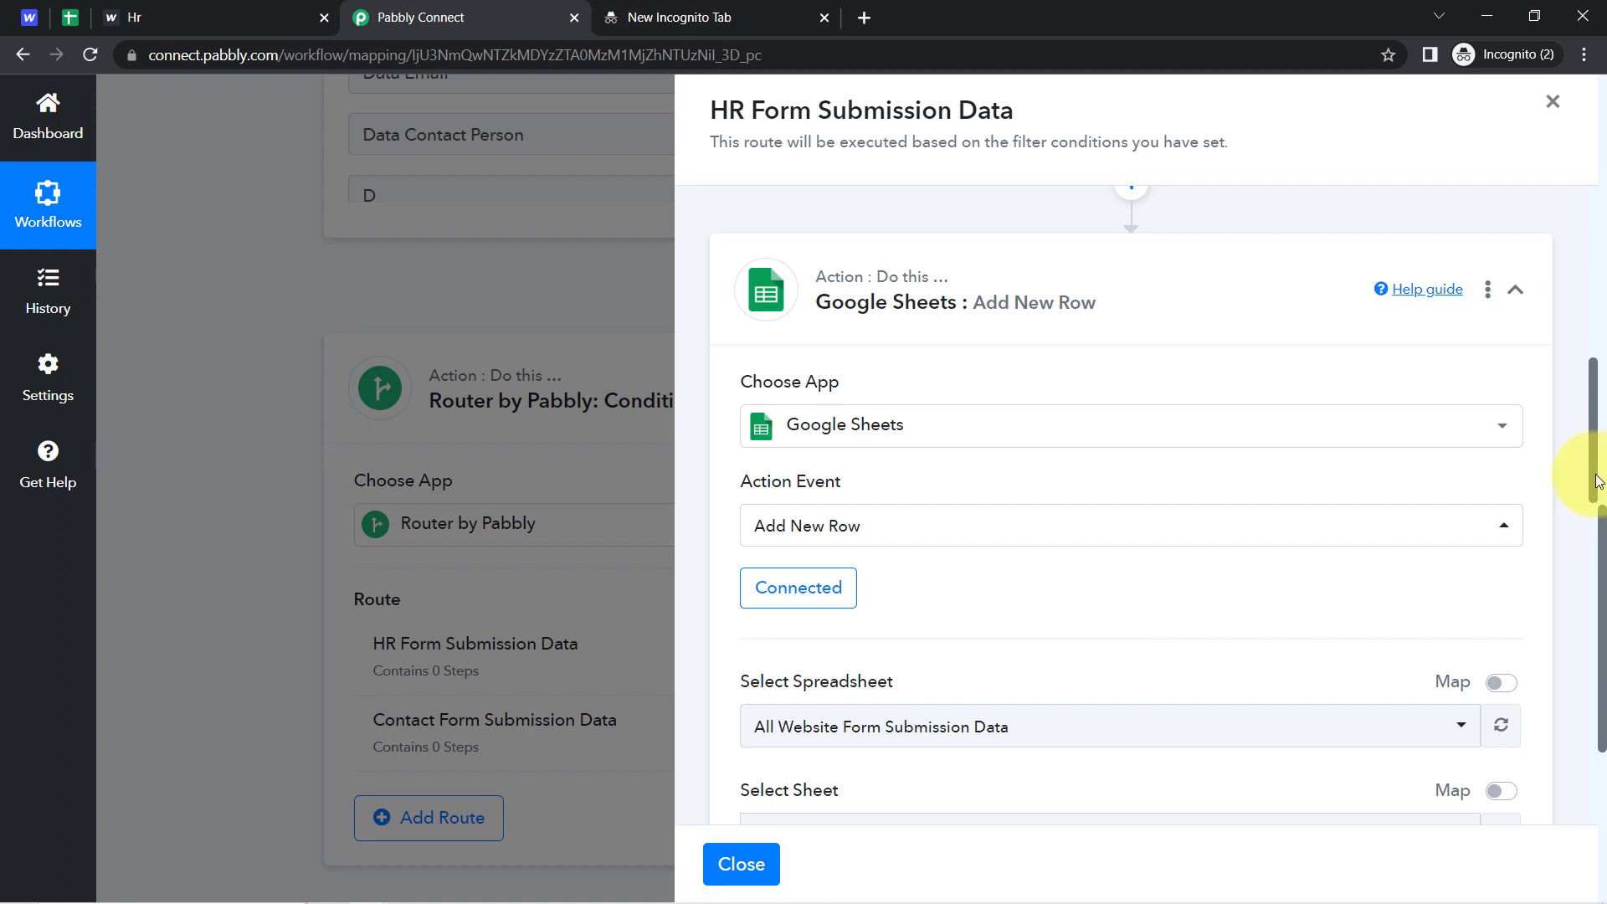
# Choose All Website Form Submission Data as the action's spreadsheet, checking its title in Google Sheets
pyautogui.moveTo(1599, 481); pyautogui.dragTo(1575, 561)
pyautogui.click(911, 323)
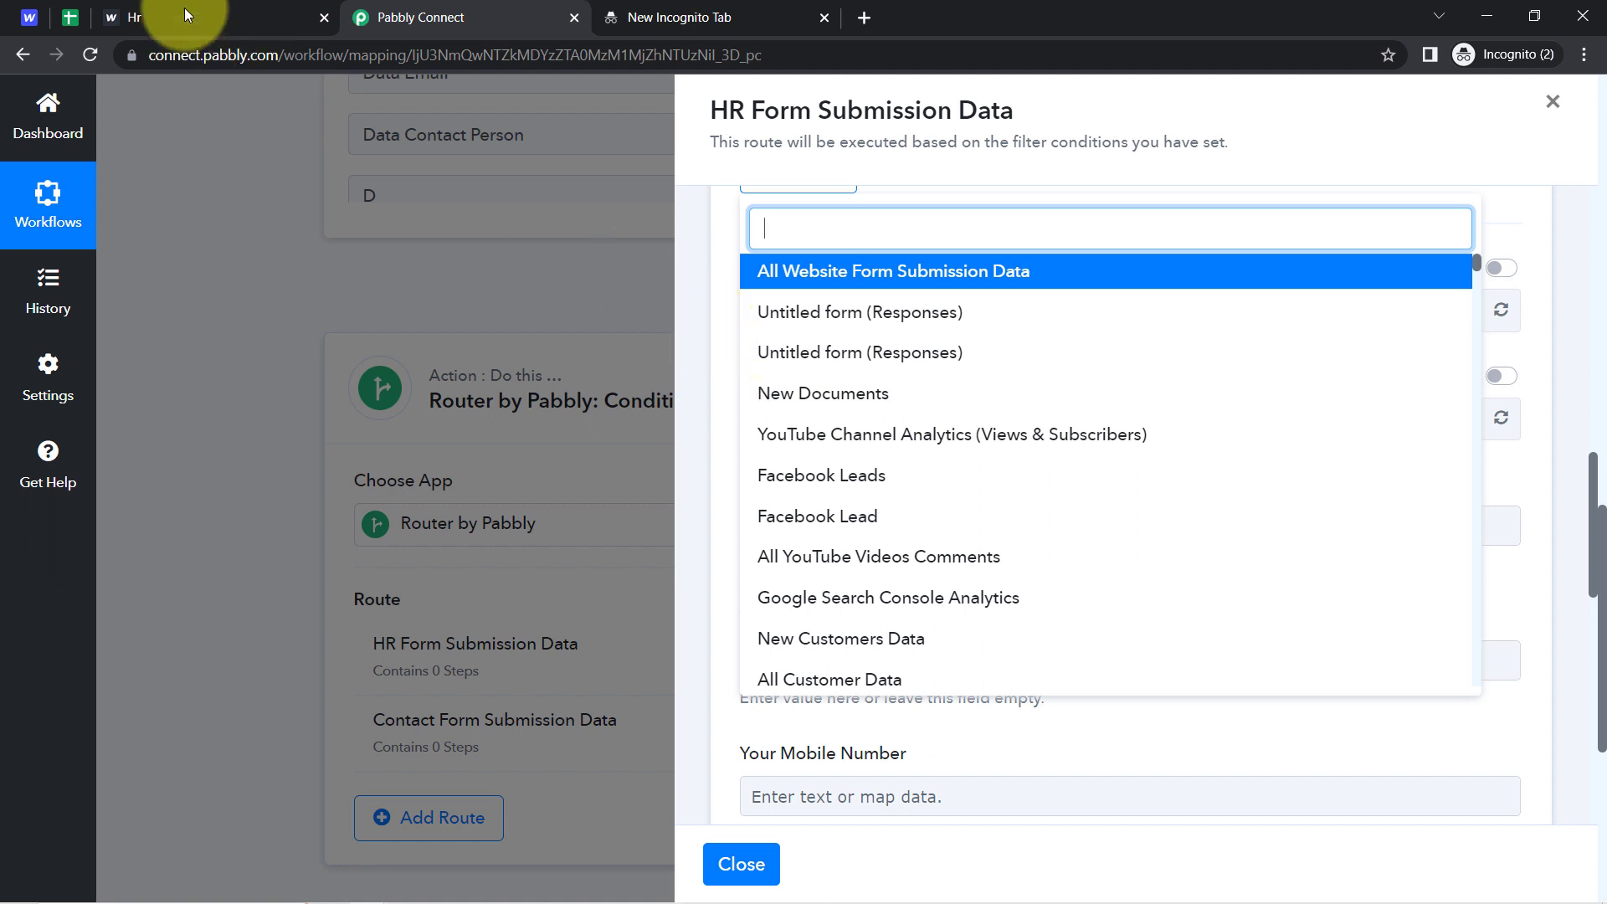
pyautogui.click(70, 17)
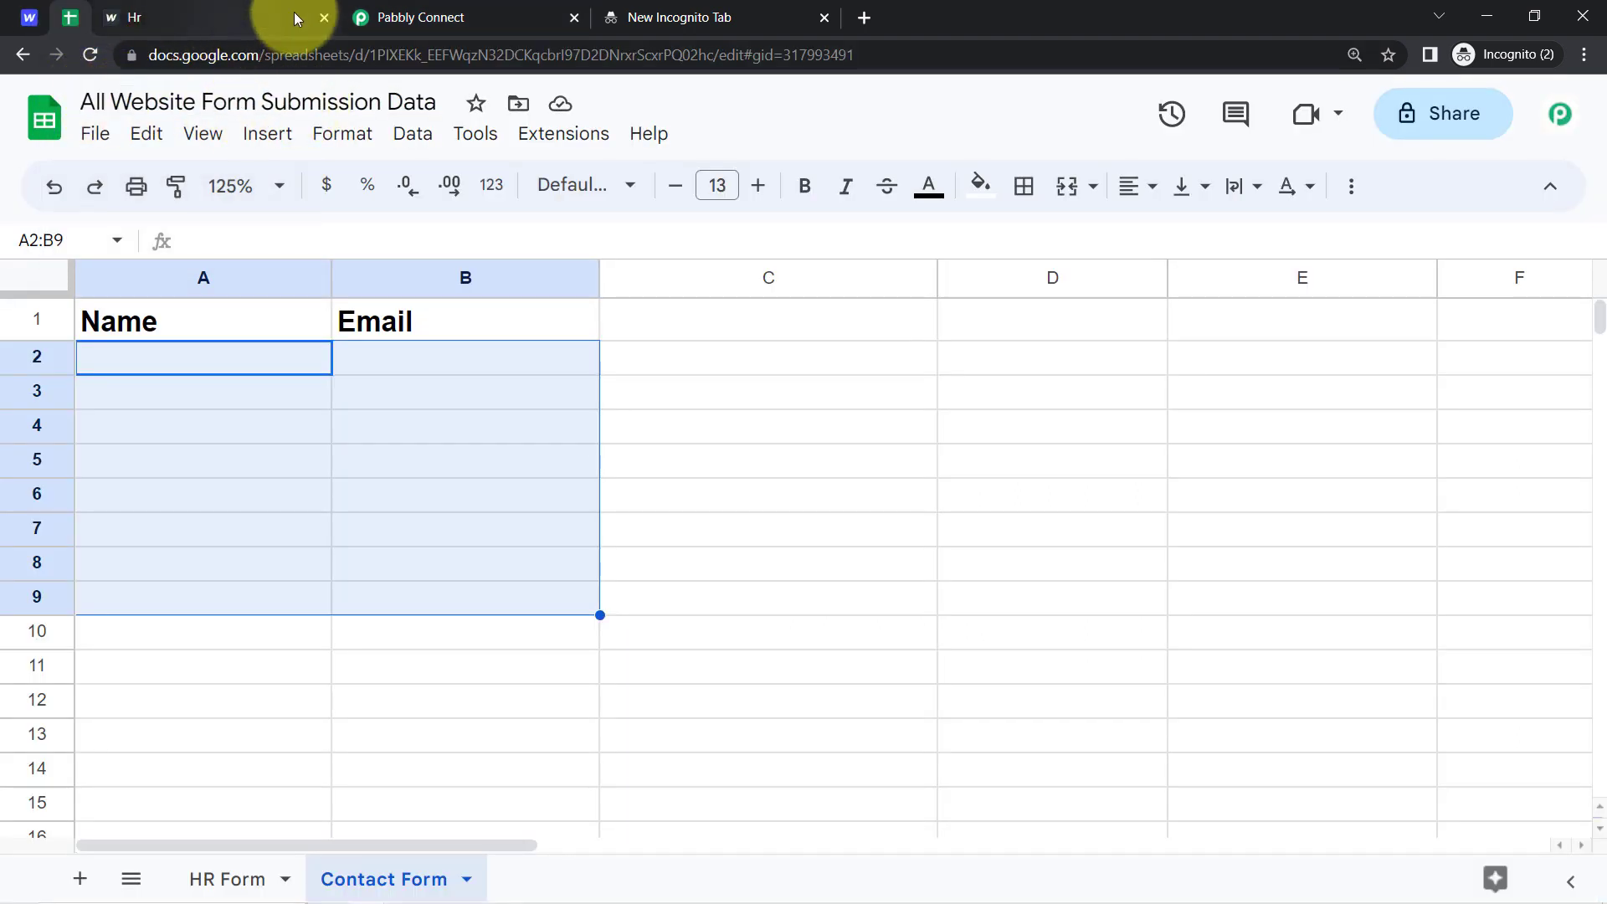
pyautogui.click(554, 15)
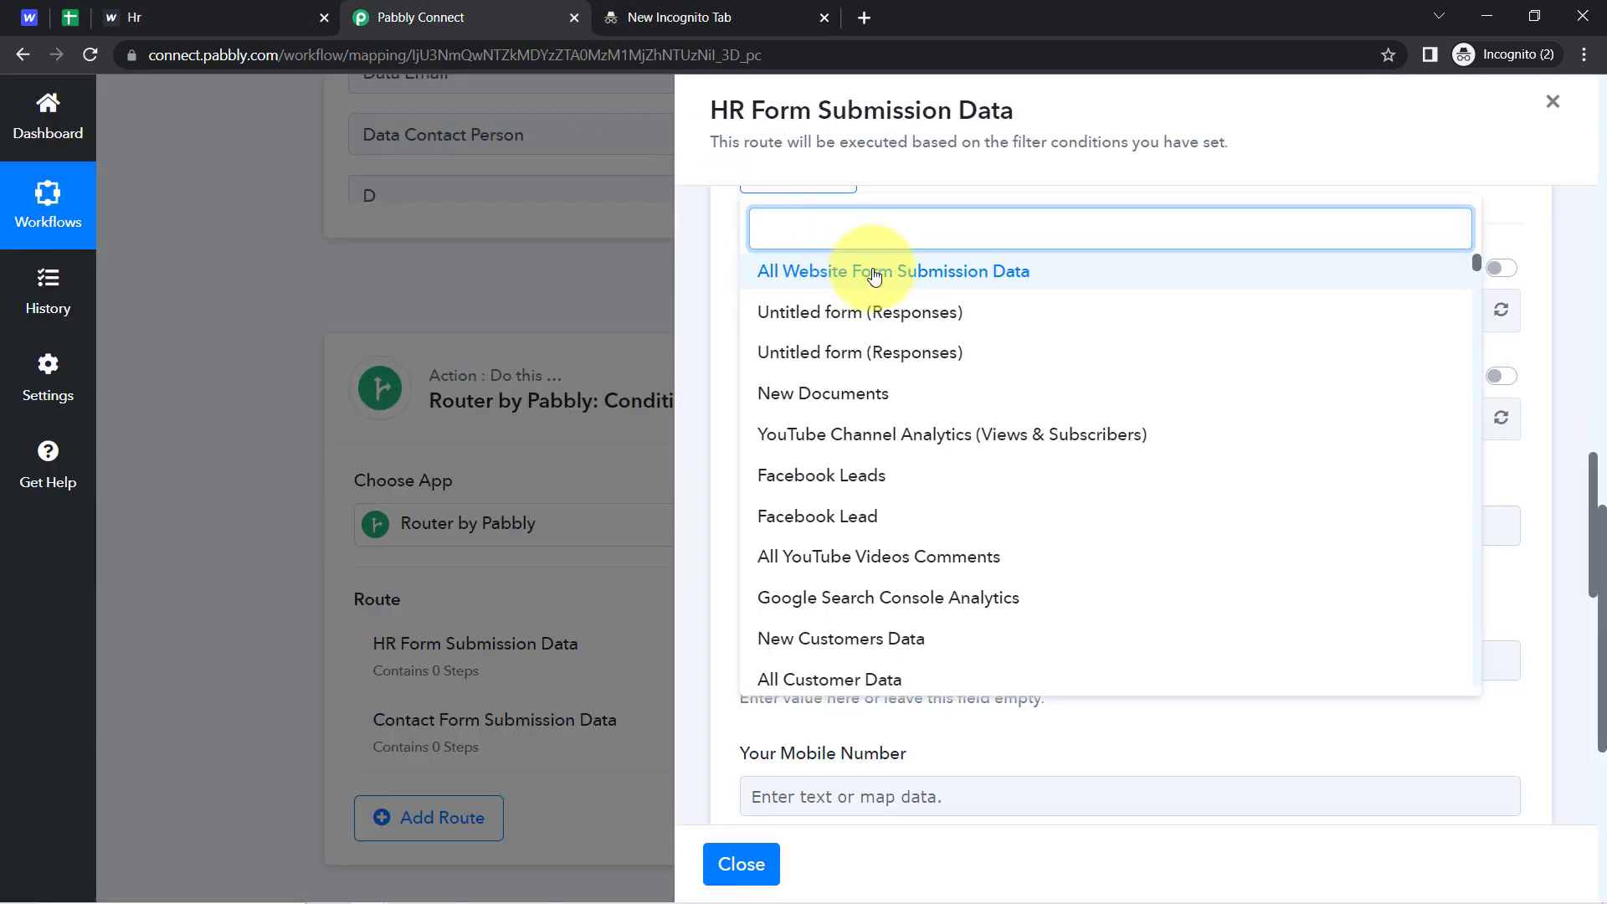
pyautogui.click(875, 273)
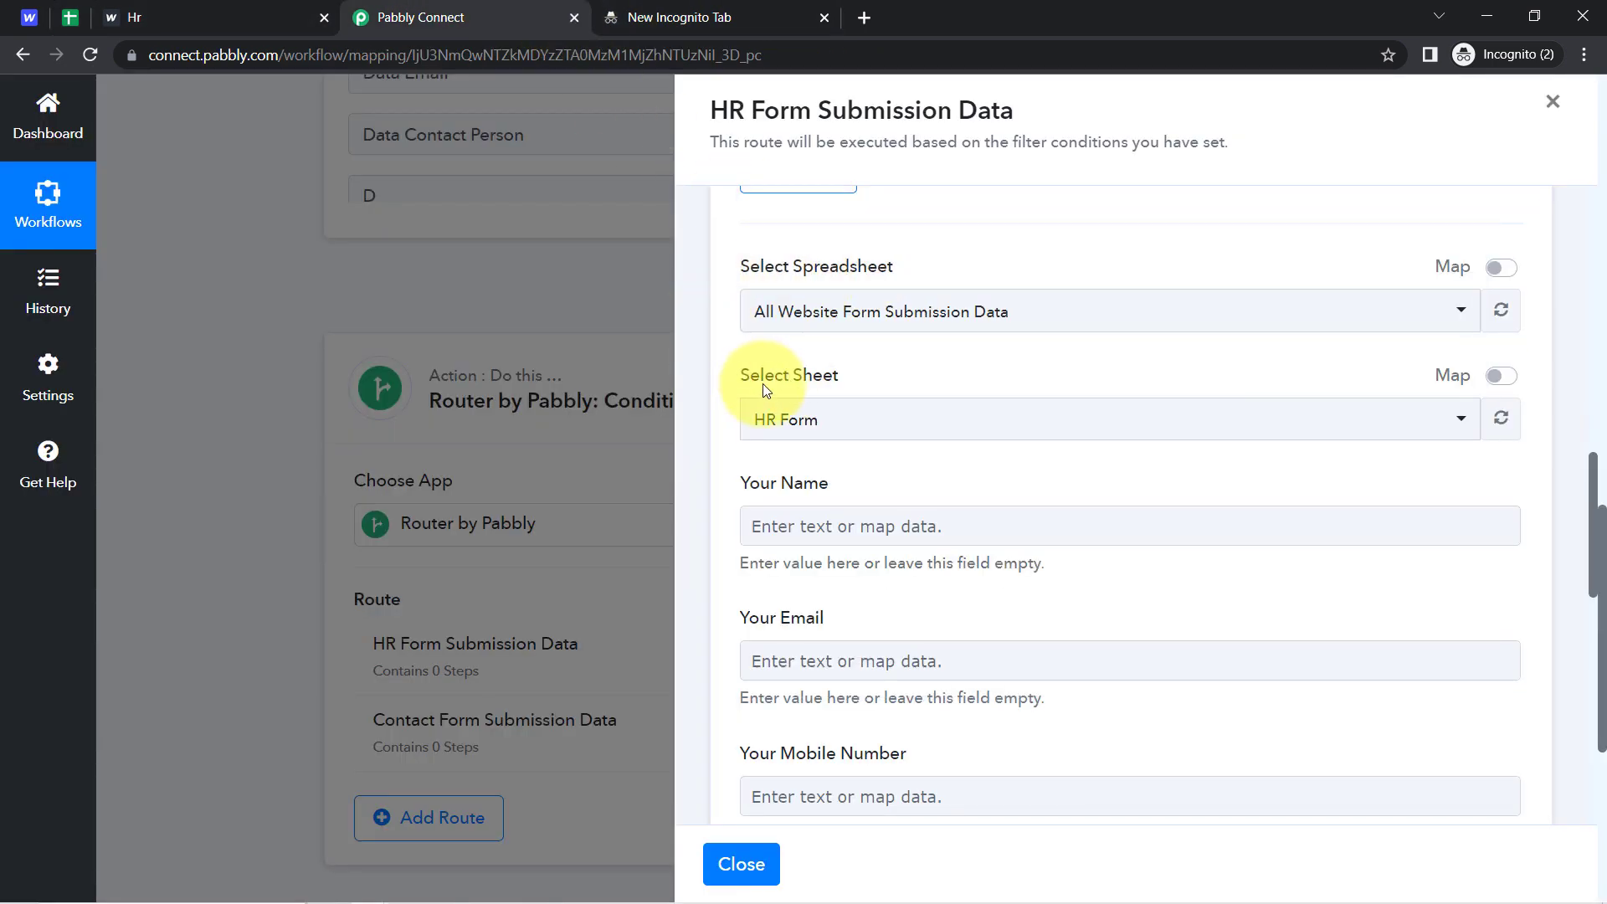
# Select HR Form as the sheet that receives the new rows, checking the sheet names in Google Sheets
pyautogui.moveTo(762, 385); pyautogui.dragTo(844, 383)
pyautogui.click(70, 16)
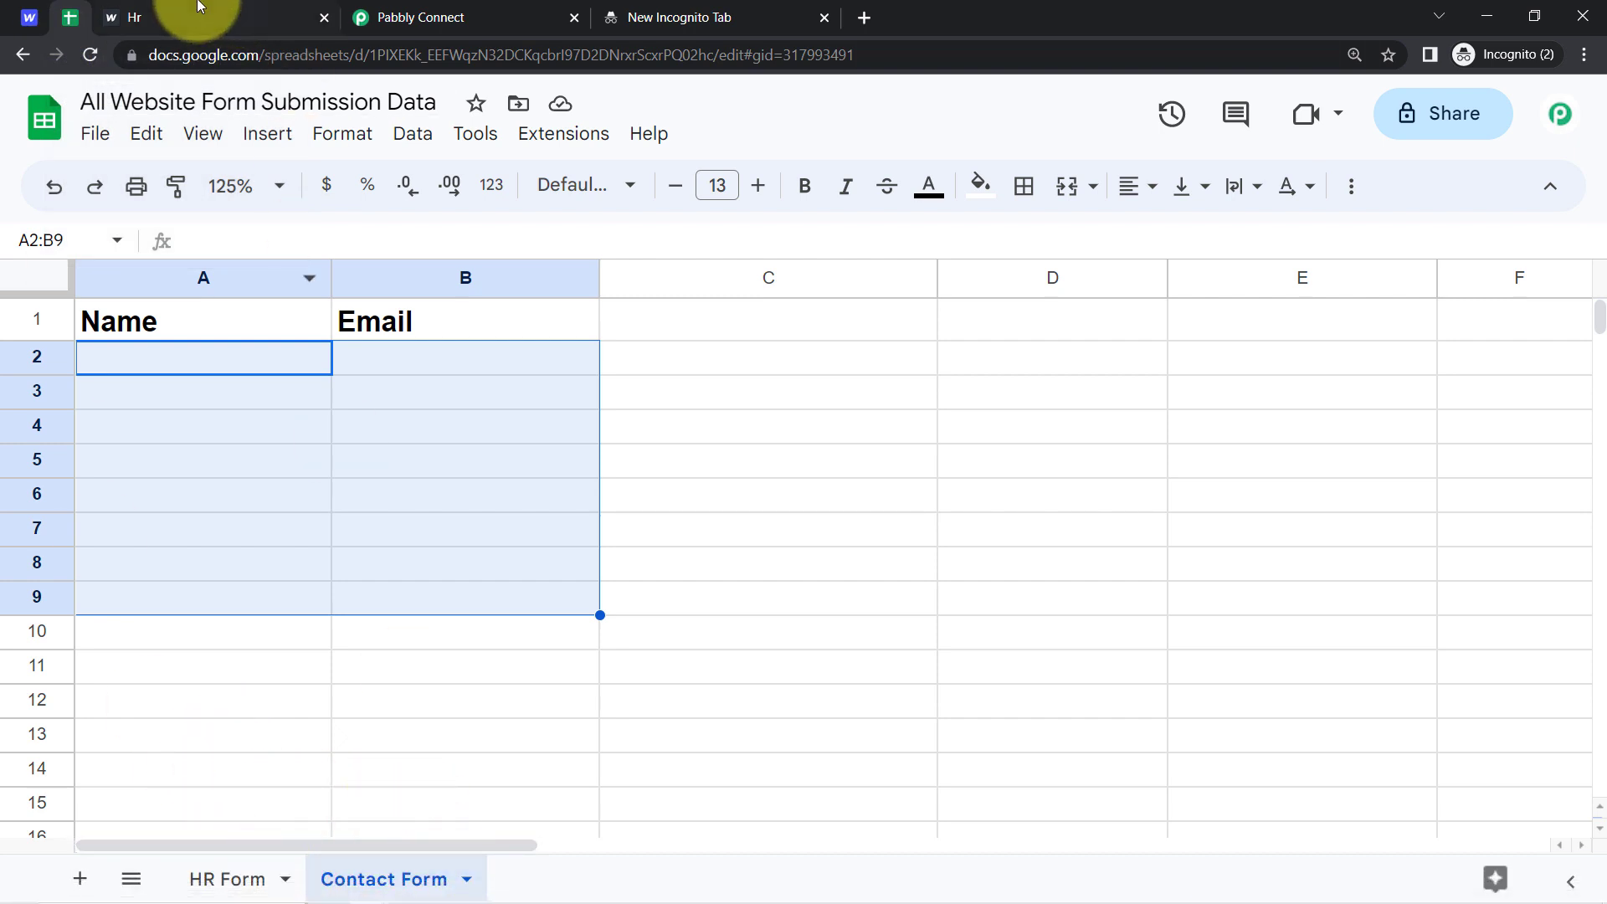
pyautogui.click(502, 15)
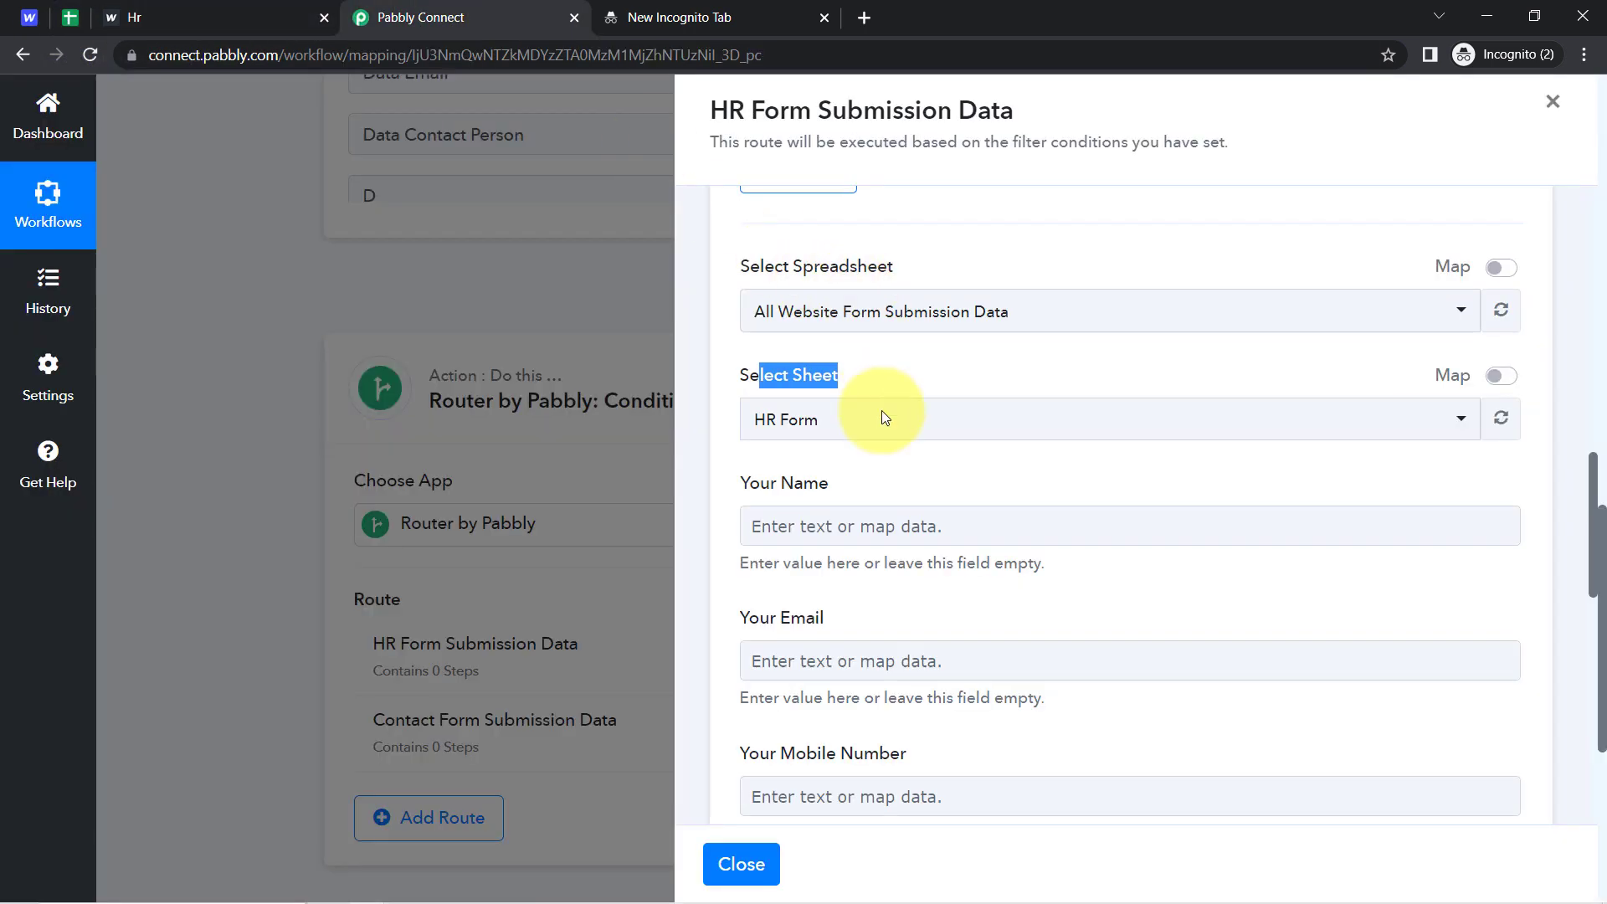
pyautogui.click(788, 428)
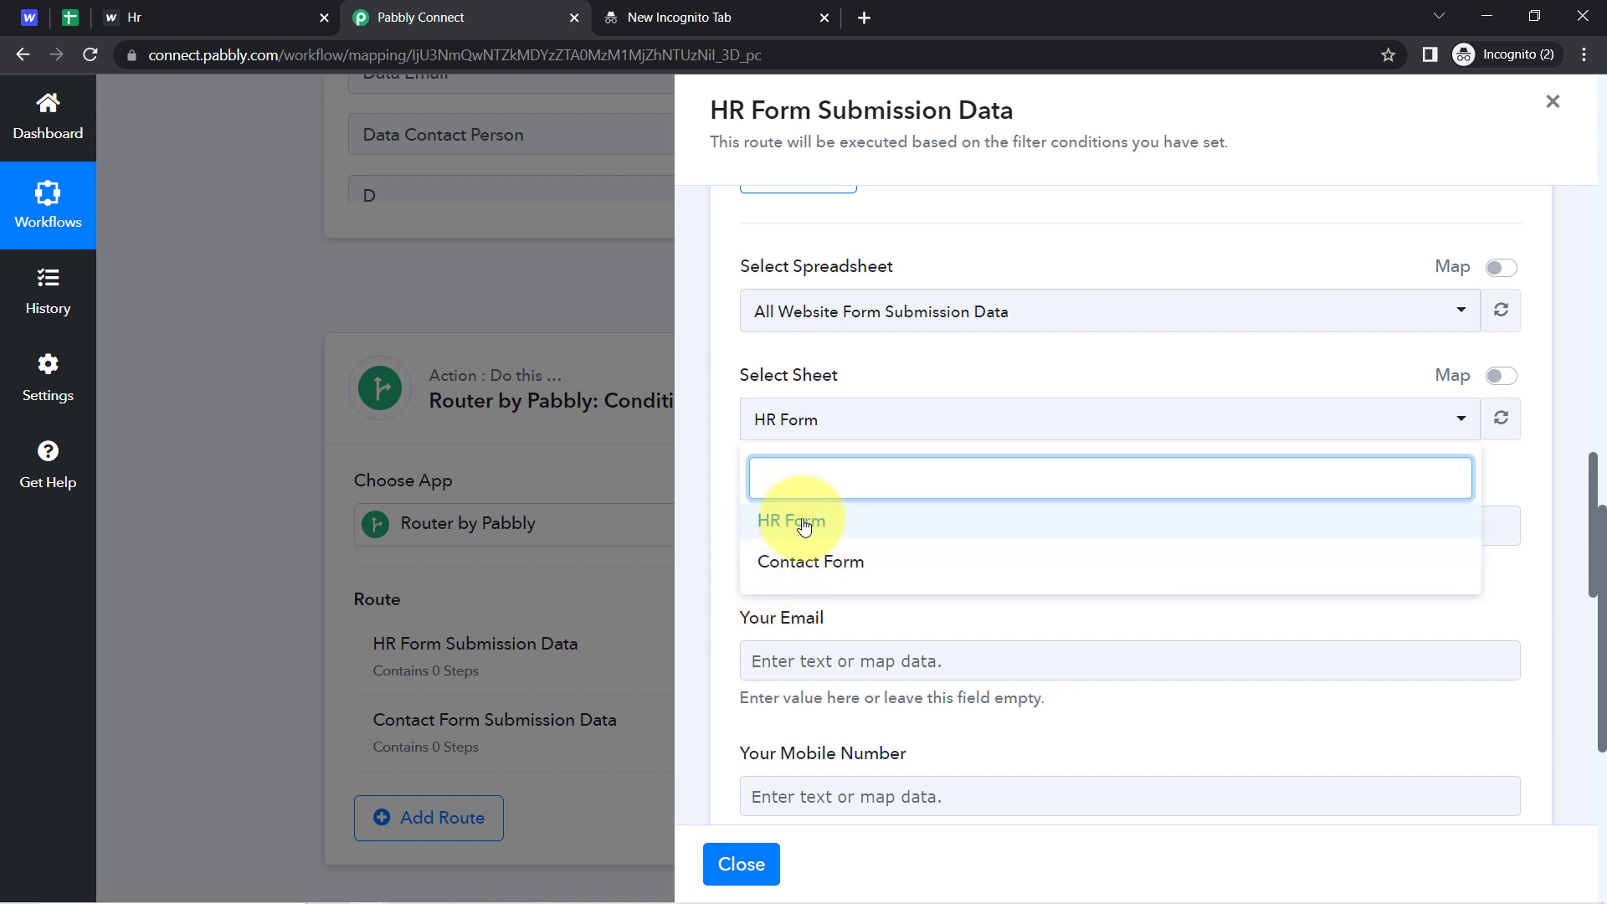
pyautogui.click(803, 526)
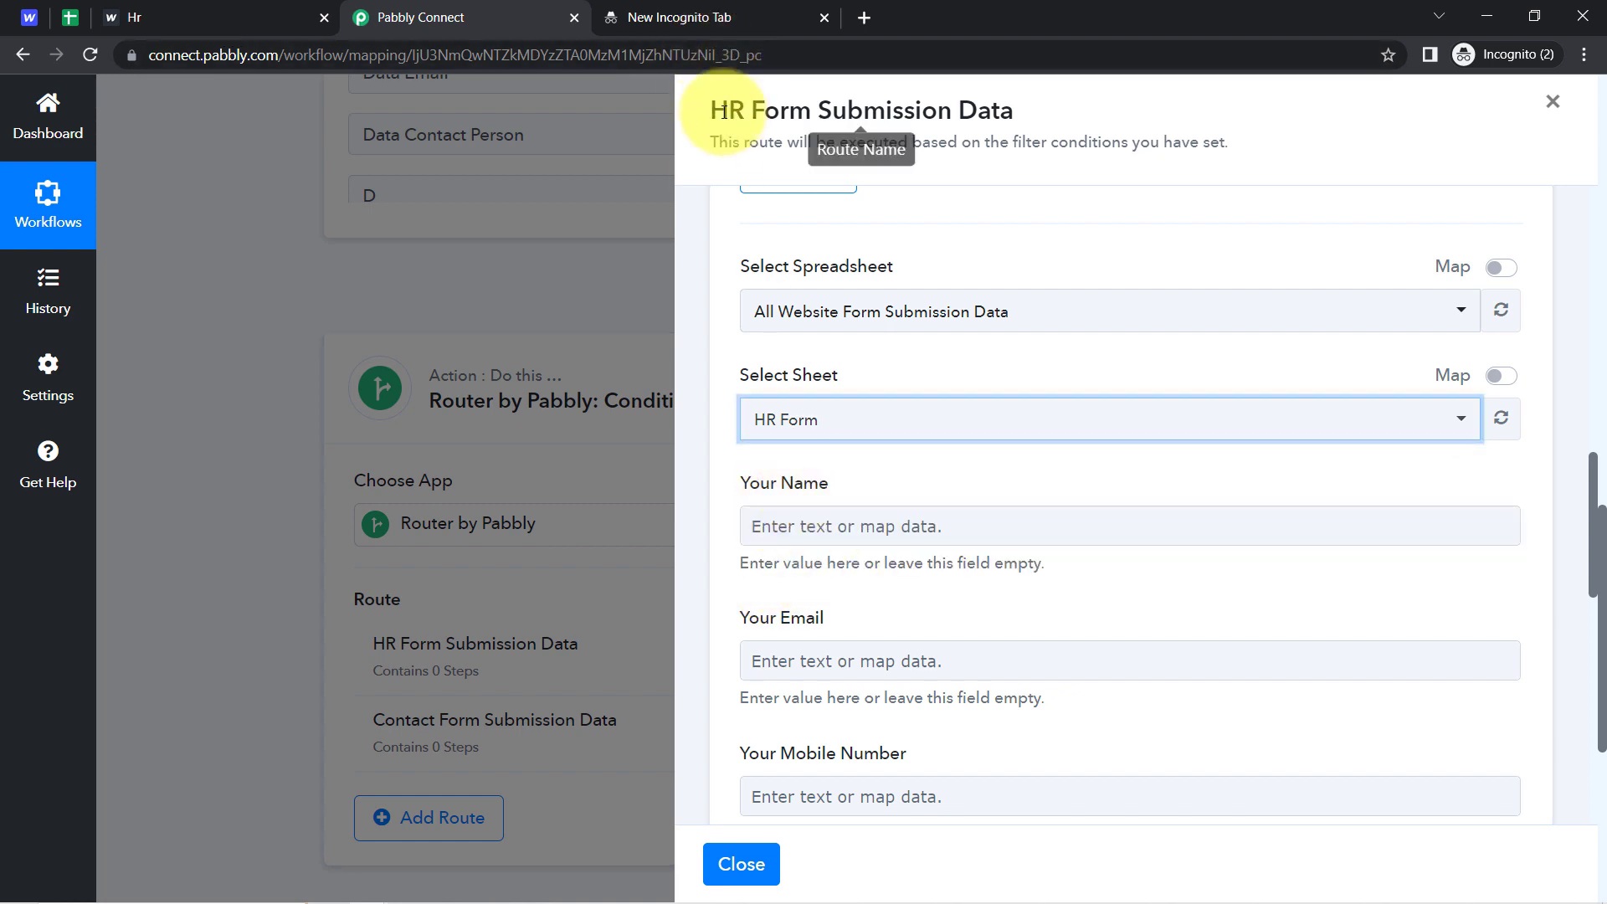
pyautogui.moveTo(725, 111); pyautogui.dragTo(1028, 109)
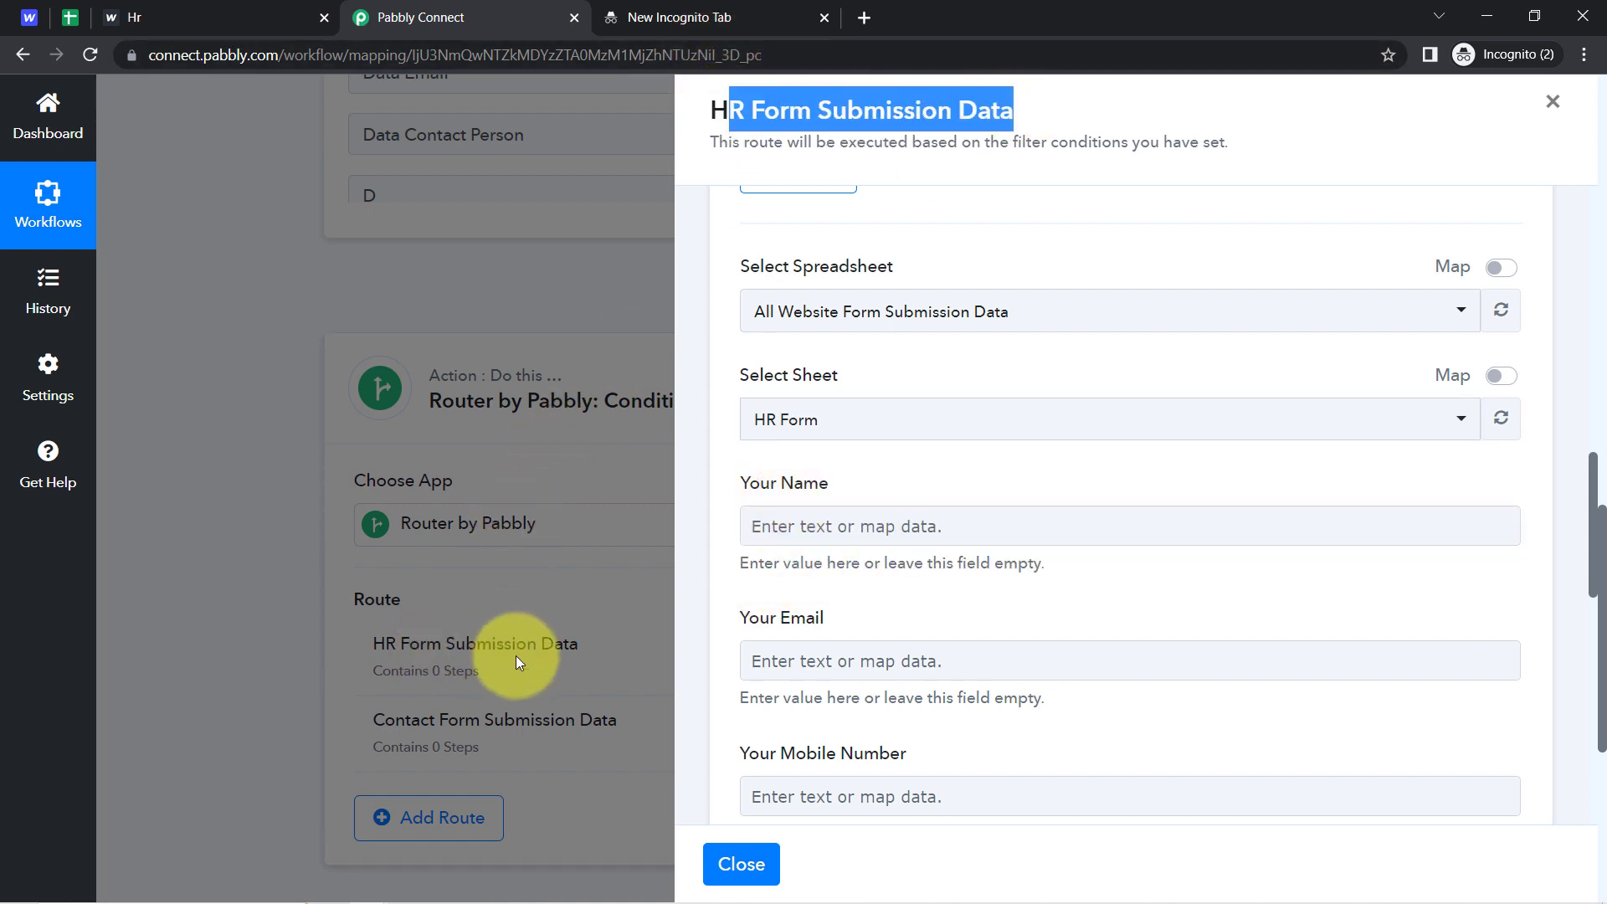
# Compare the action's column fields with the header cells of the HR Form sheet in Google Sheets
pyautogui.click(1590, 492)
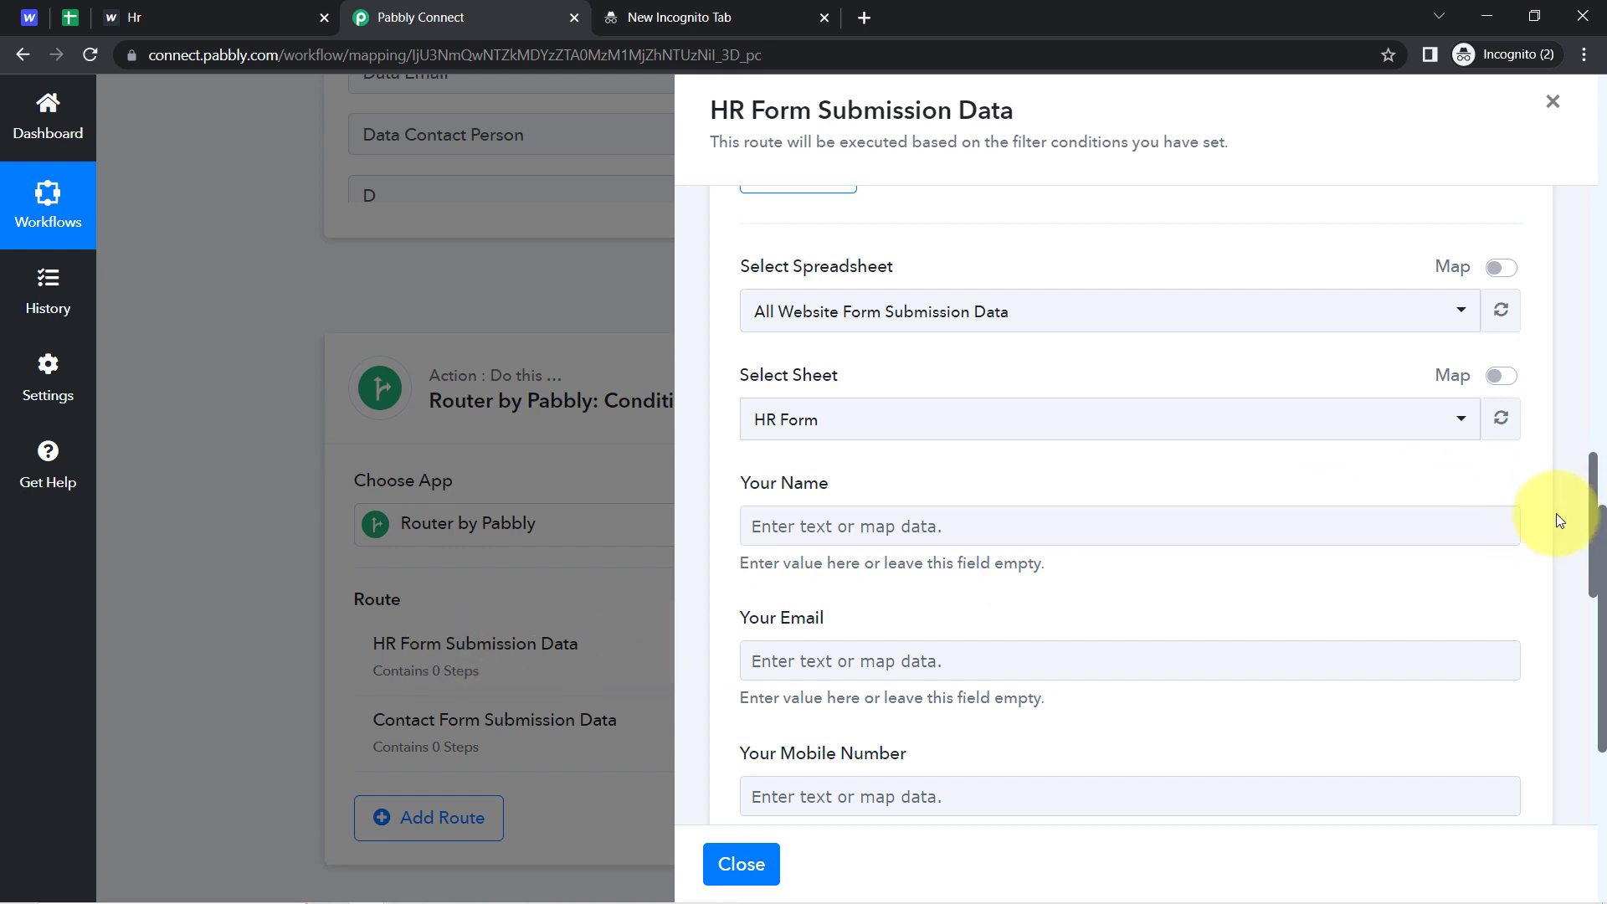
pyautogui.scroll(-1, 1593, 478)
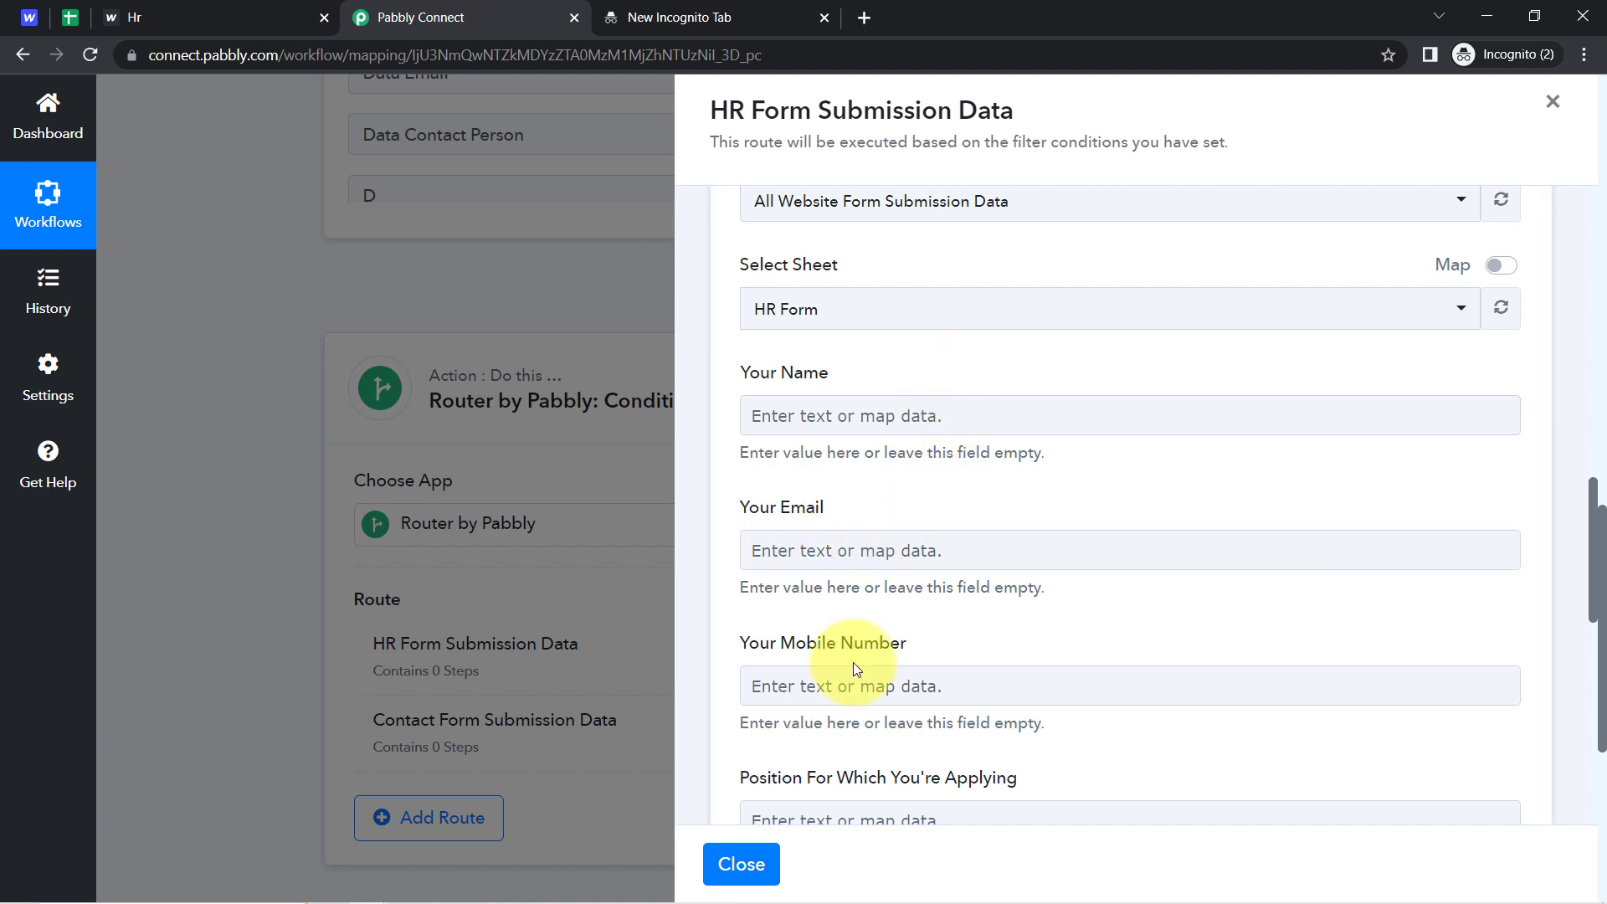
pyautogui.click(70, 18)
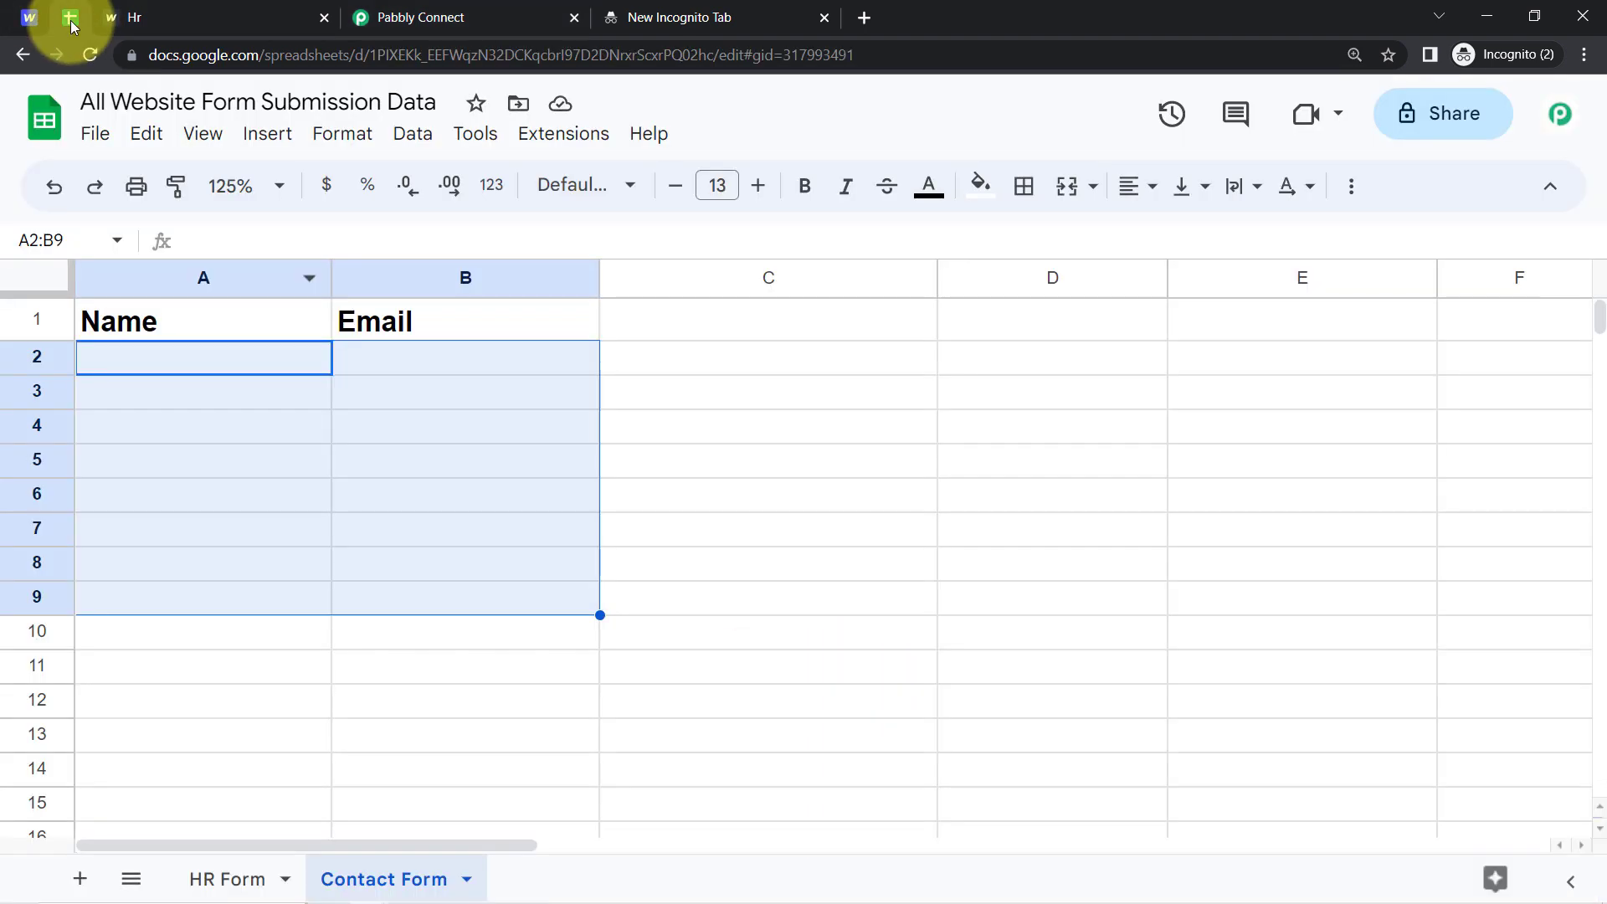
pyautogui.click(769, 394)
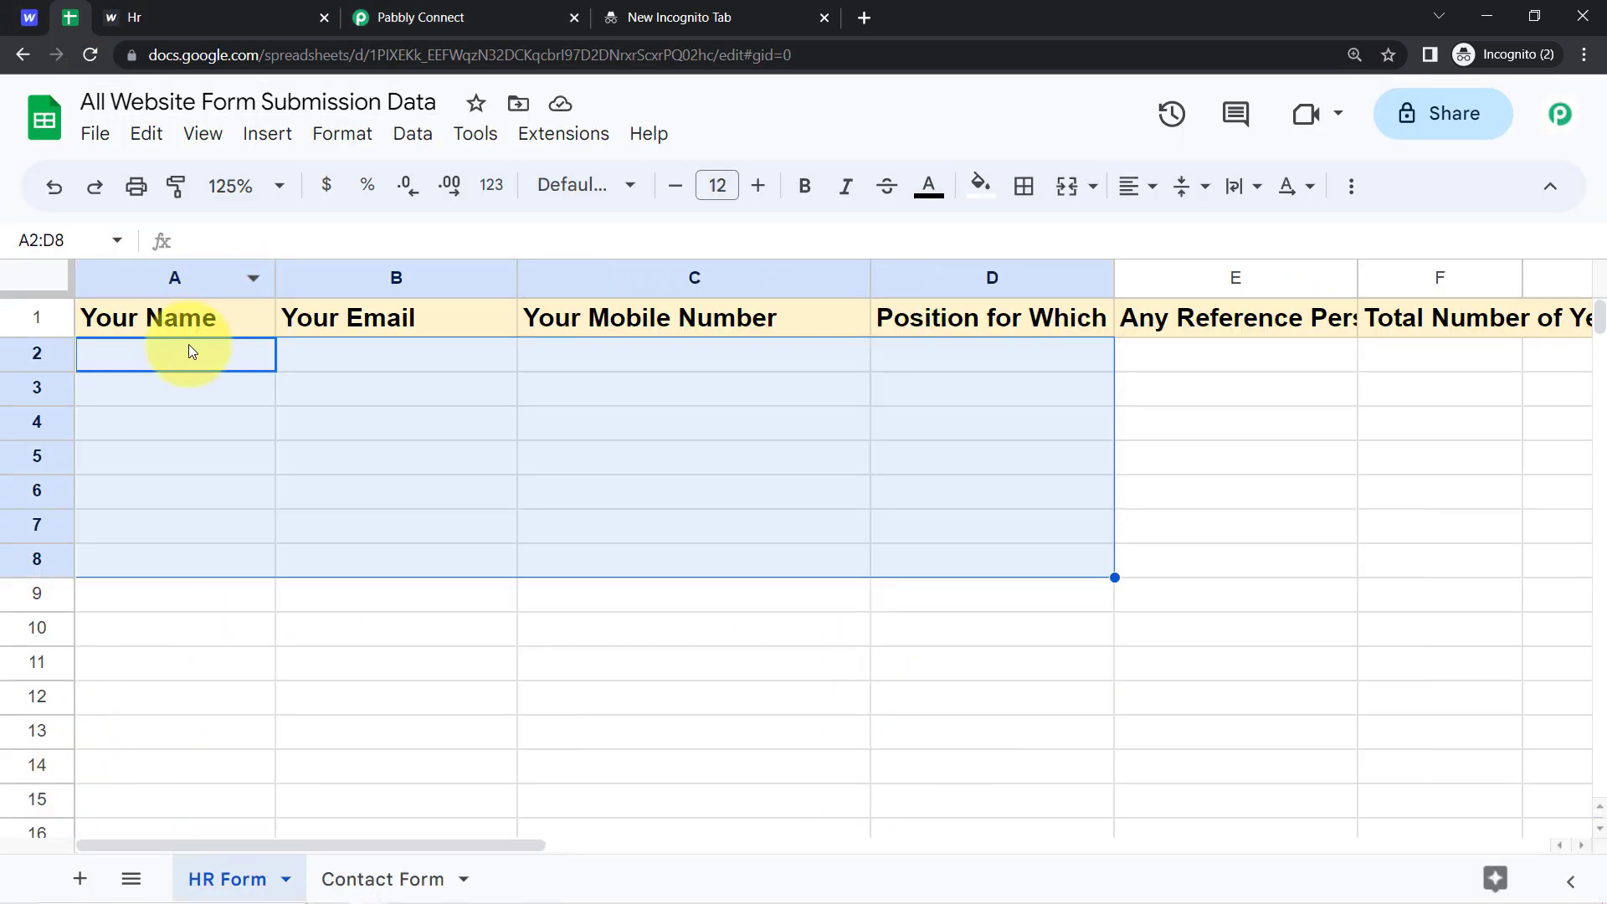
pyautogui.click(179, 451)
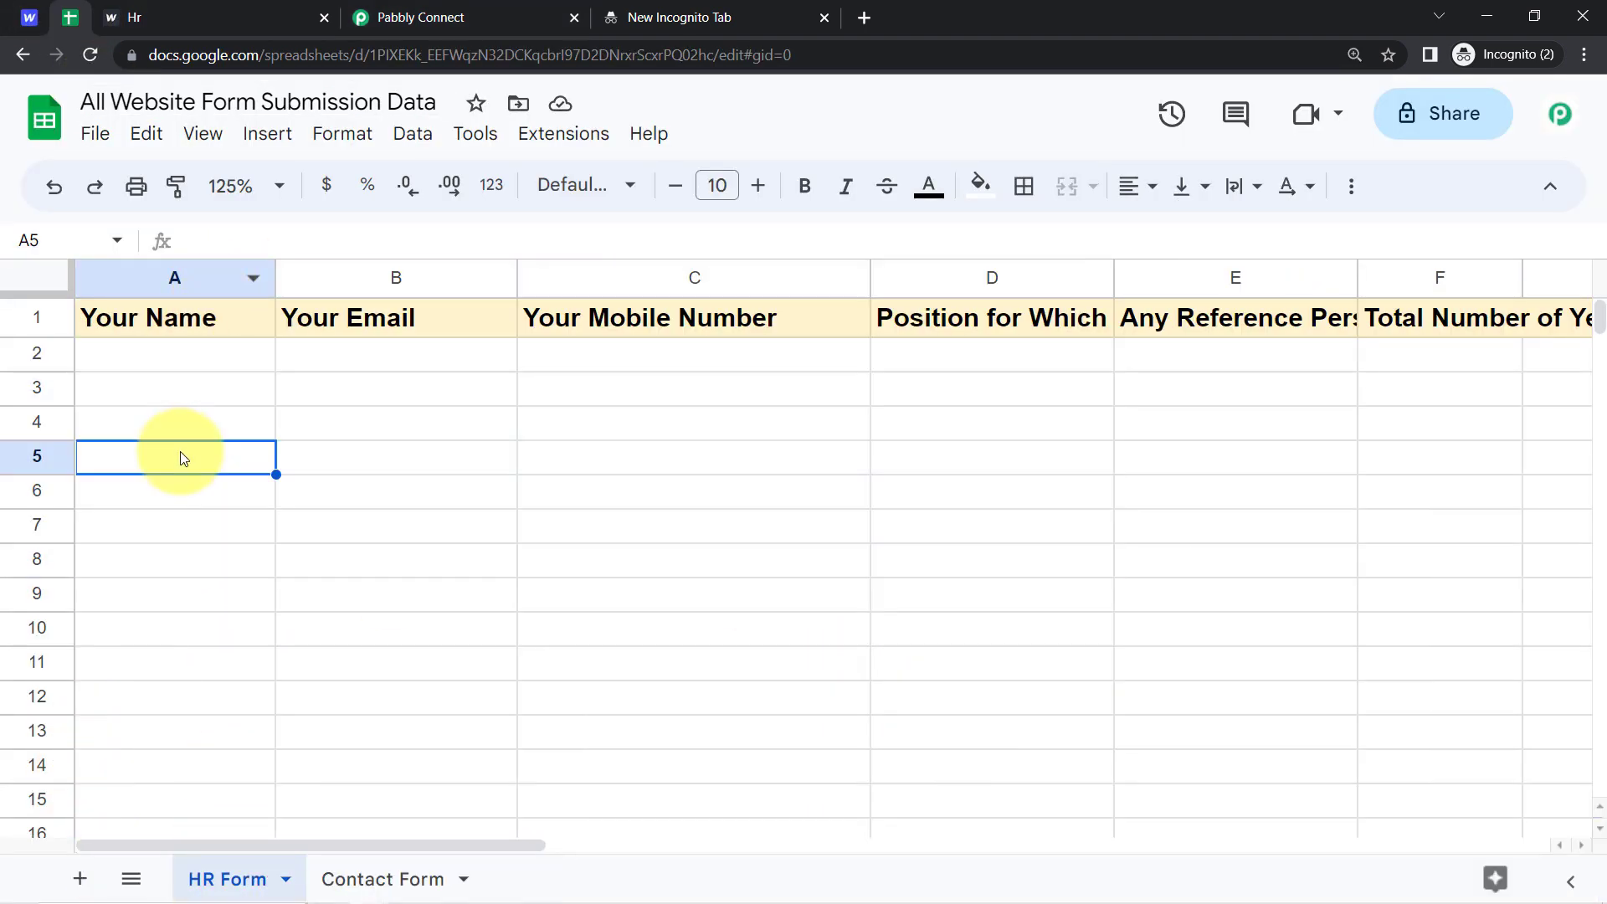
pyautogui.click(164, 321)
pyautogui.click(378, 318)
pyautogui.click(676, 317)
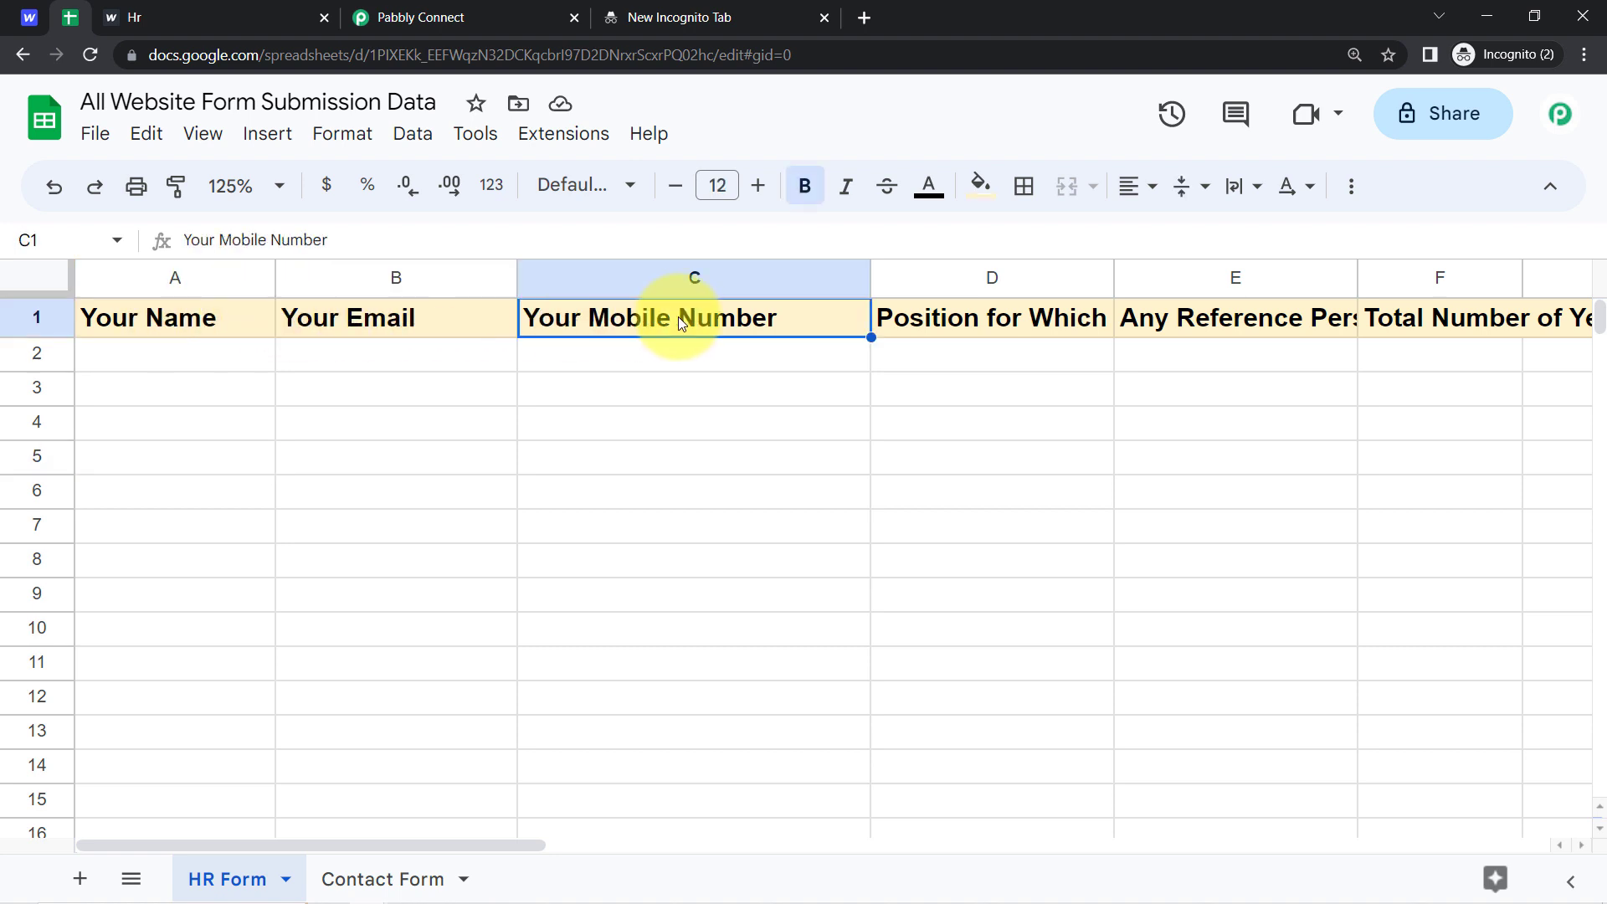
pyautogui.click(1072, 320)
pyautogui.click(1250, 320)
pyautogui.click(1434, 323)
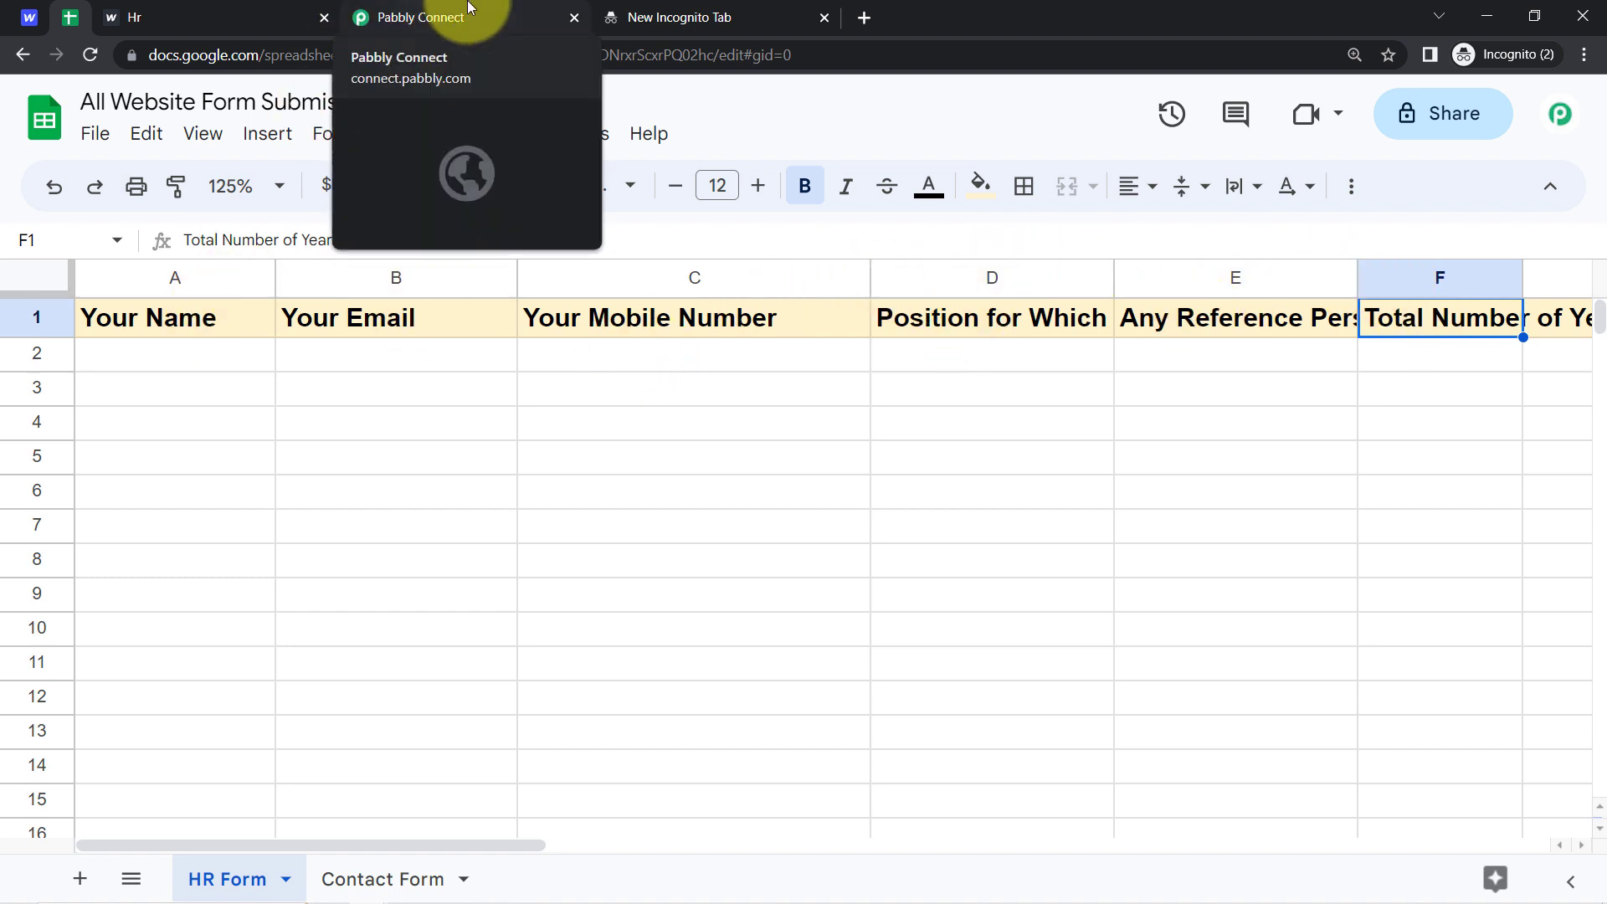
pyautogui.click(549, 12)
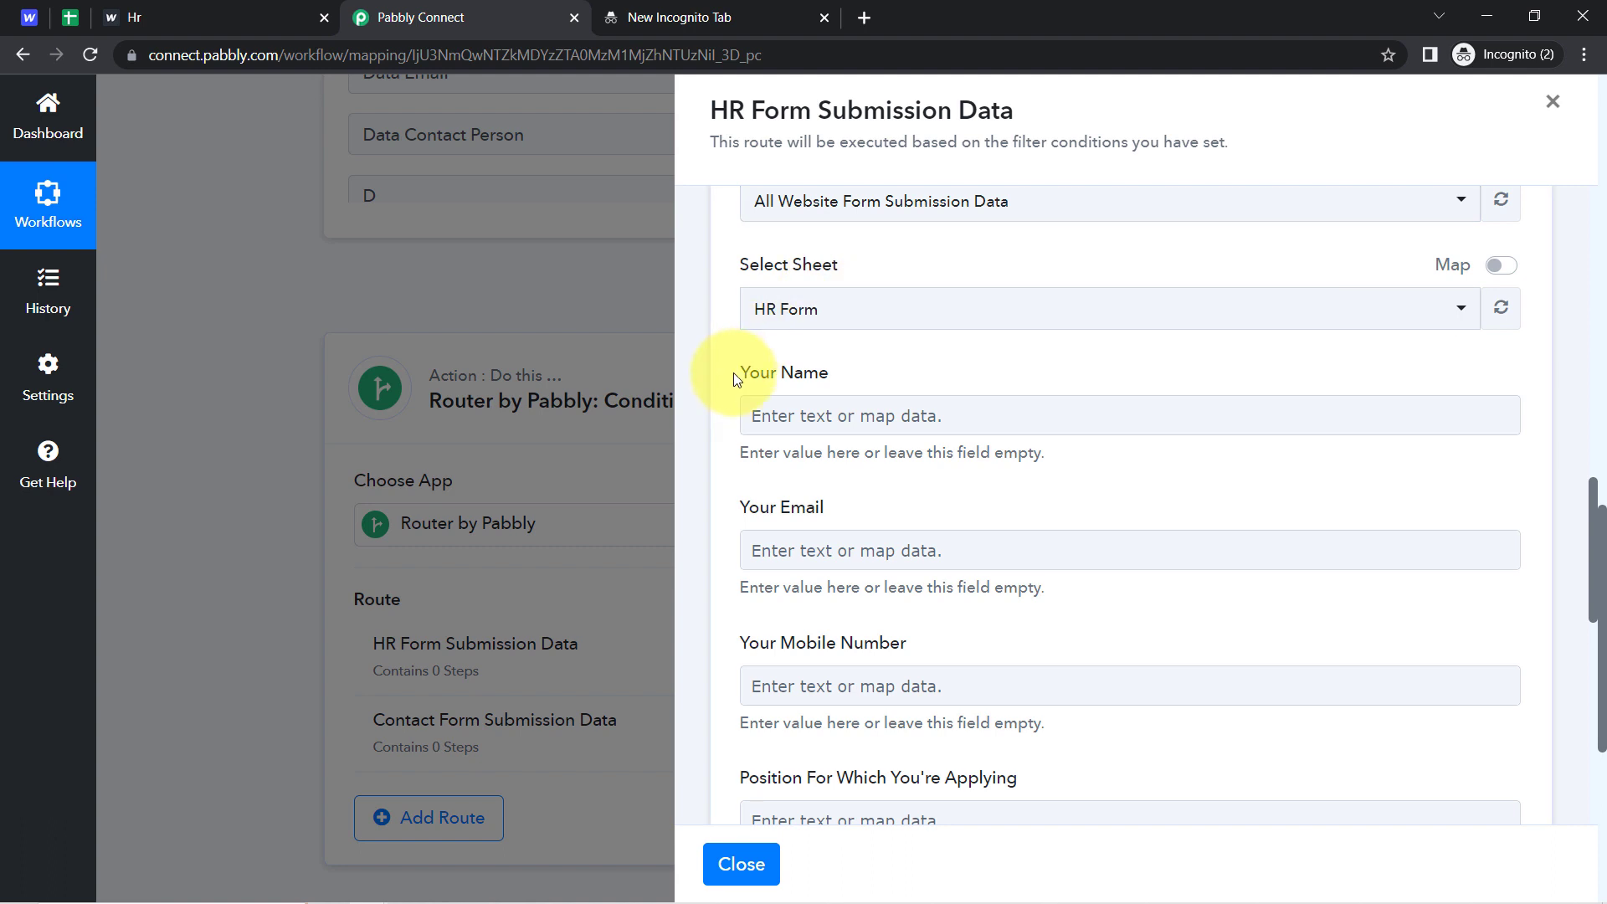
pyautogui.moveTo(735, 369); pyautogui.dragTo(906, 643)
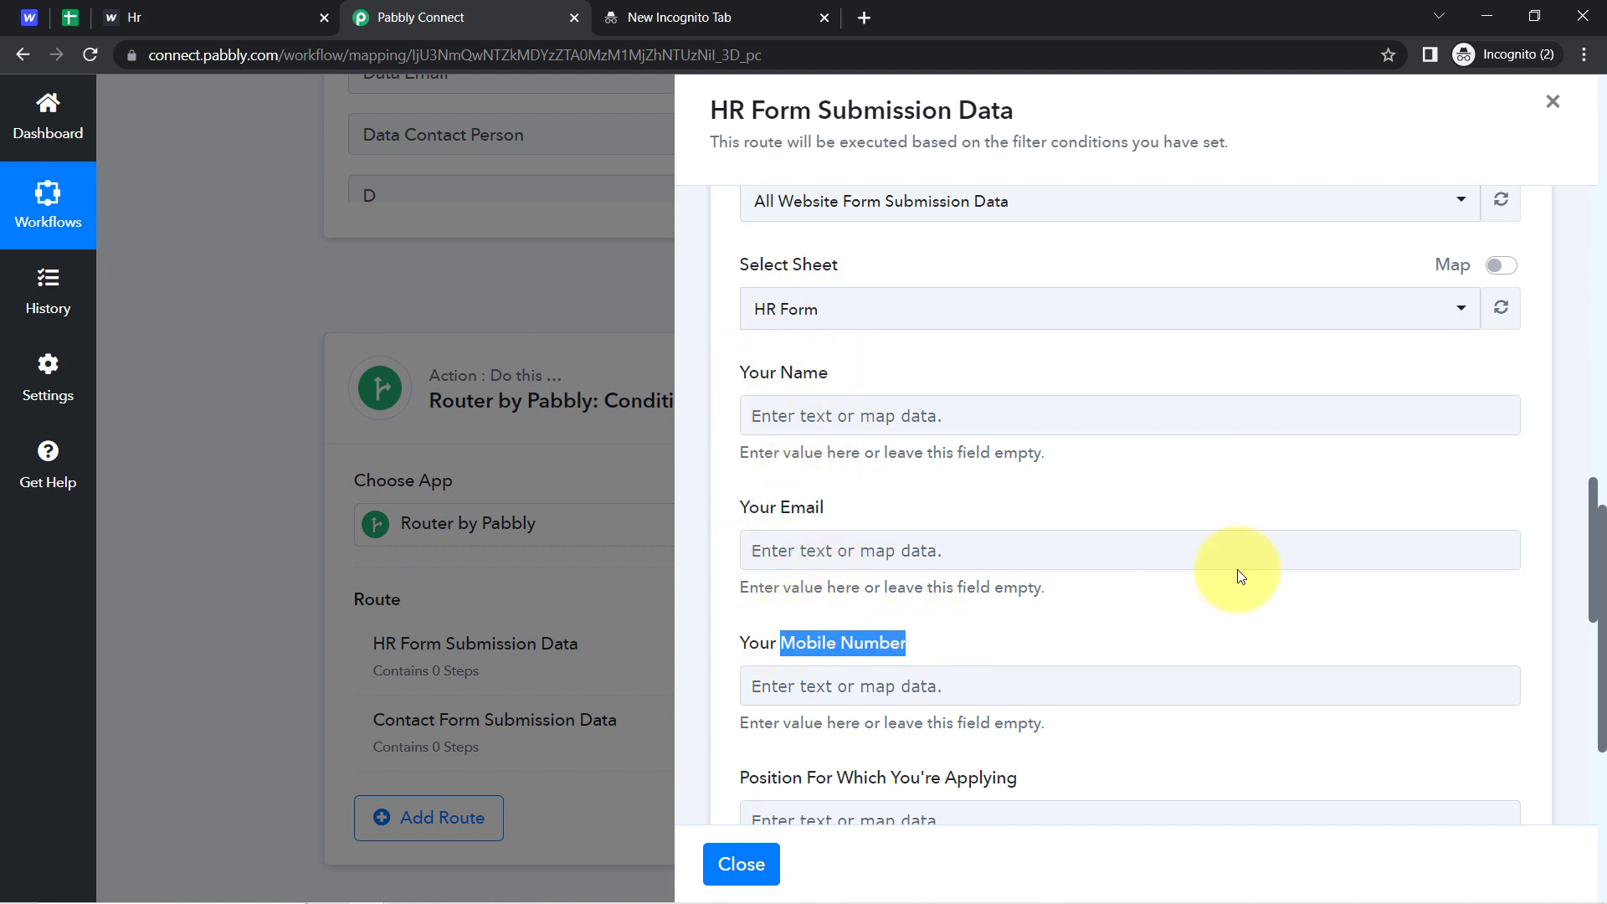
# Map the Your Name field to Data Name from the Webflow New Form Submission step
pyautogui.moveTo(1595, 501)
pyautogui.mouseDown()
pyautogui.moveTo(1594, 597)
pyautogui.moveTo(1589, 515)
pyautogui.mouseUp()
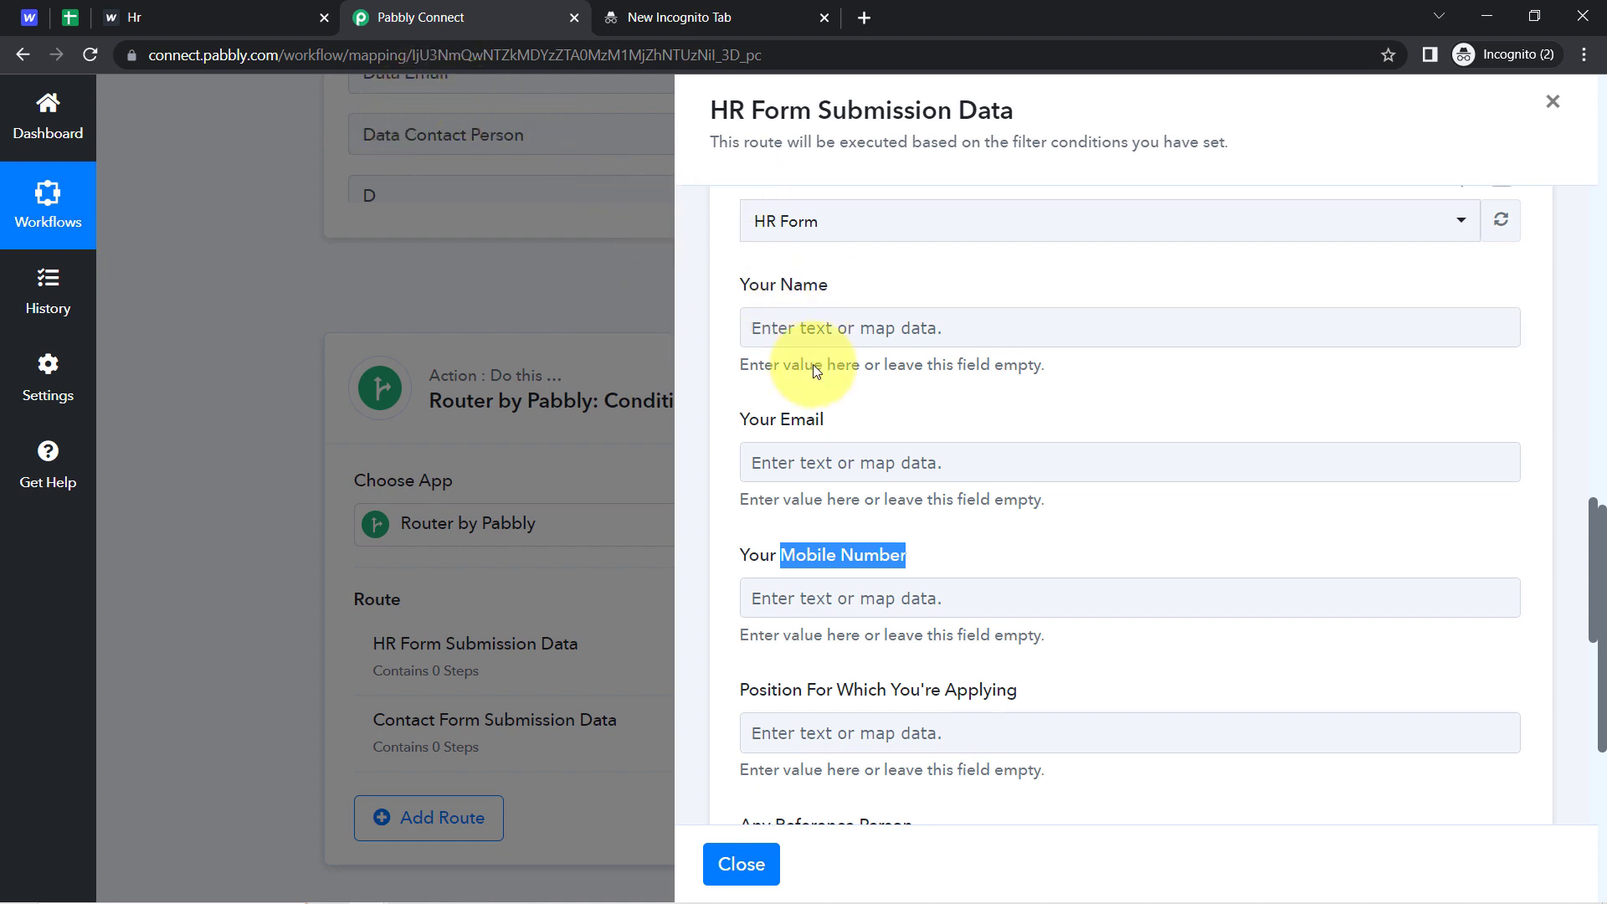
pyautogui.click(774, 283)
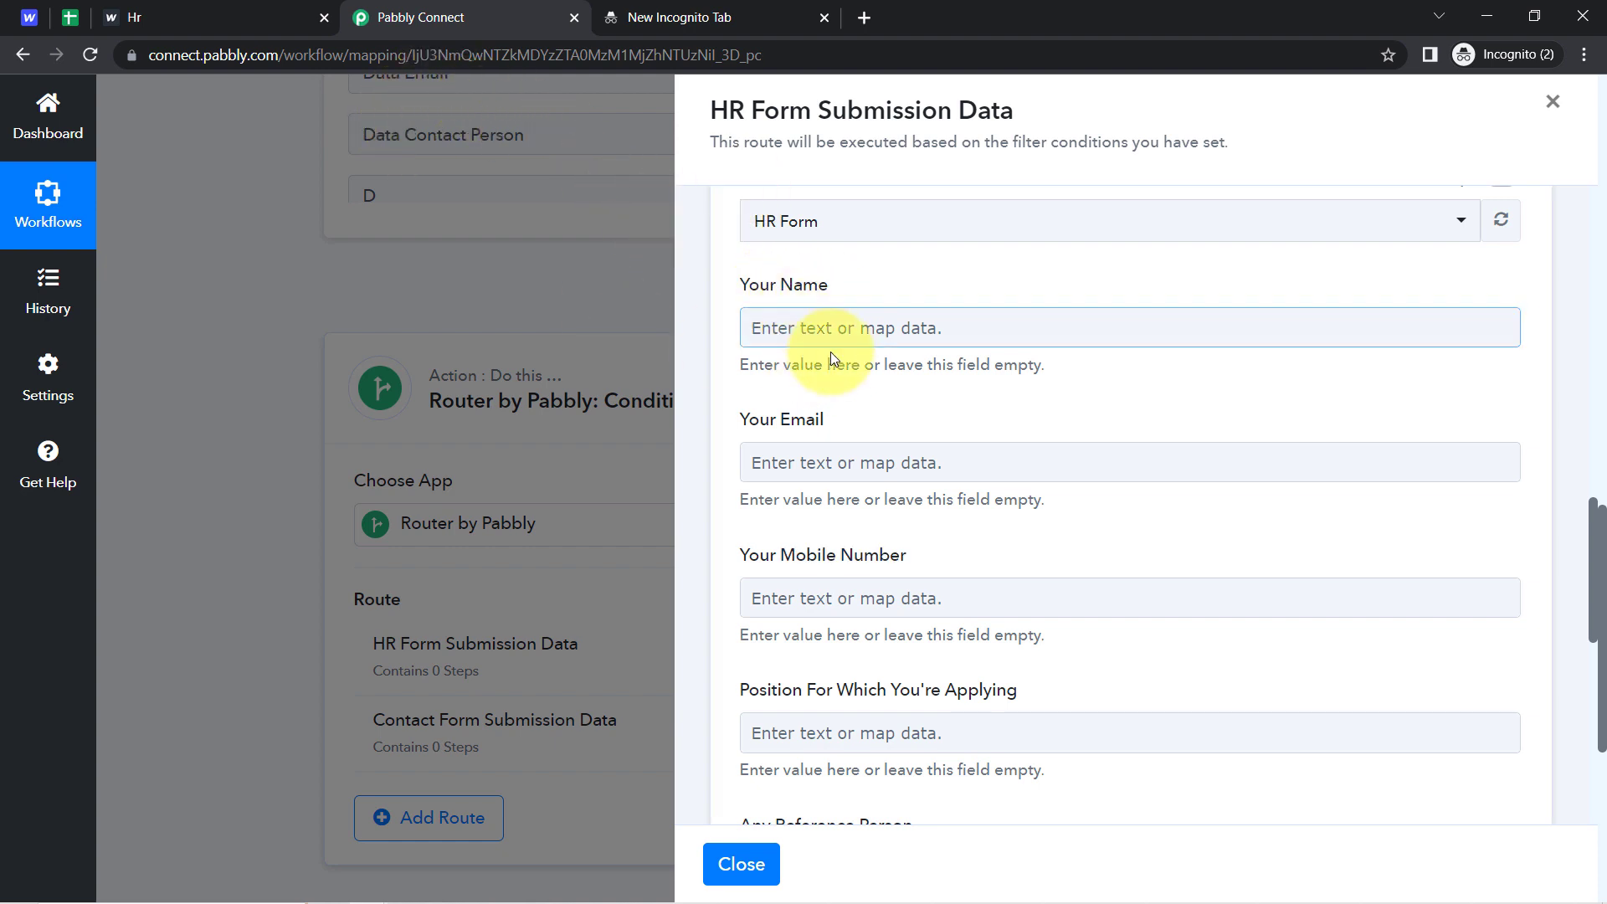
pyautogui.click(800, 333)
pyautogui.click(806, 330)
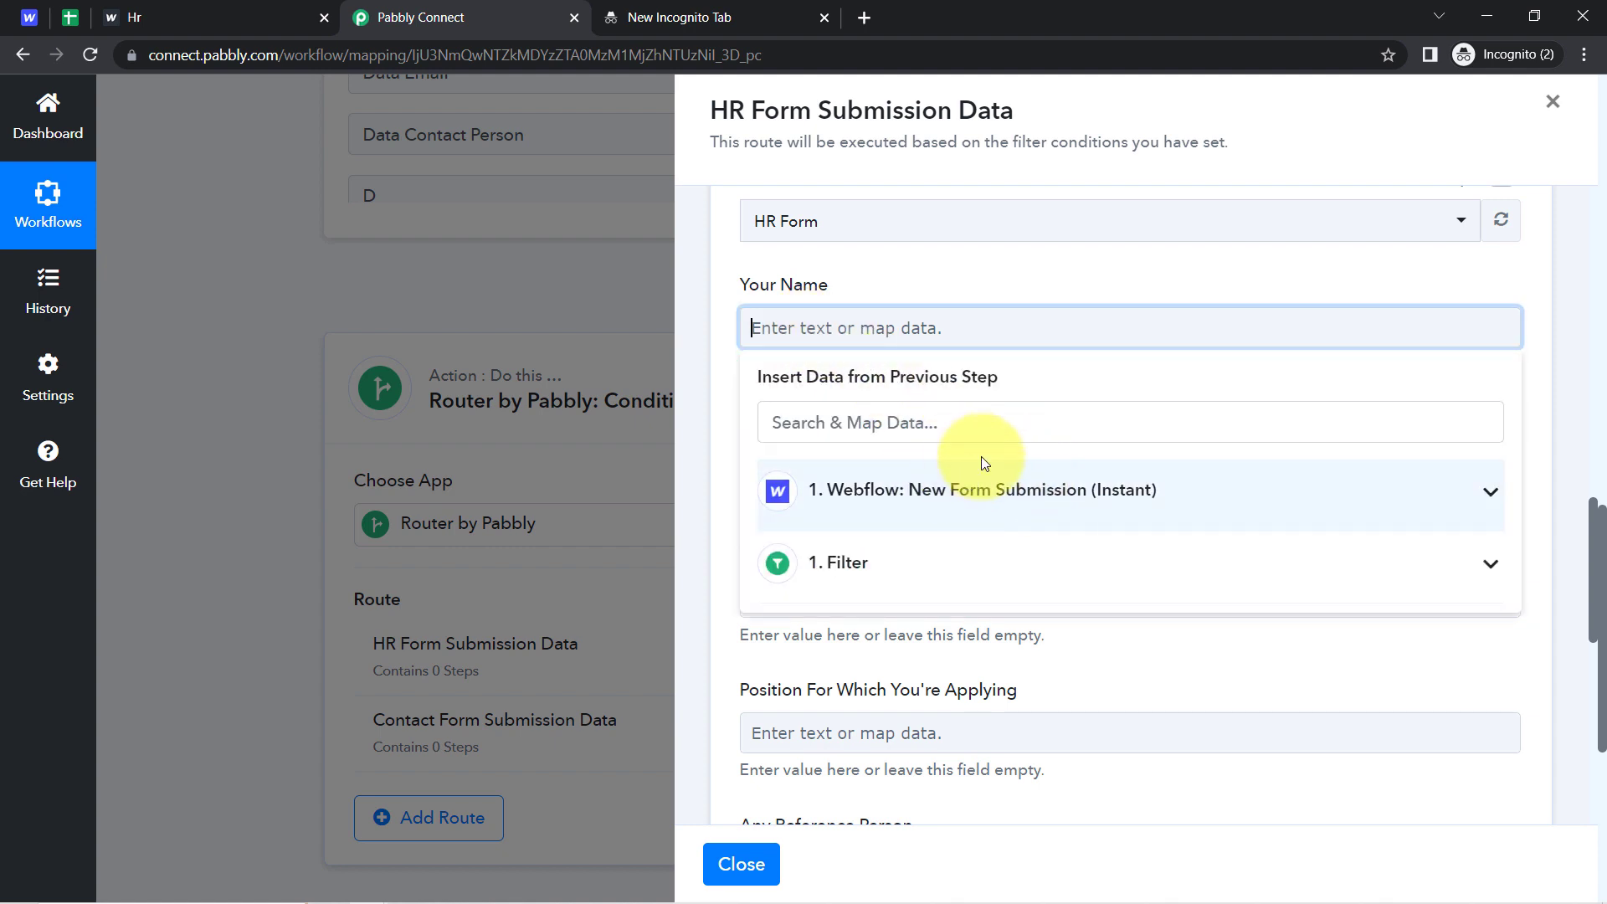
pyautogui.click(928, 495)
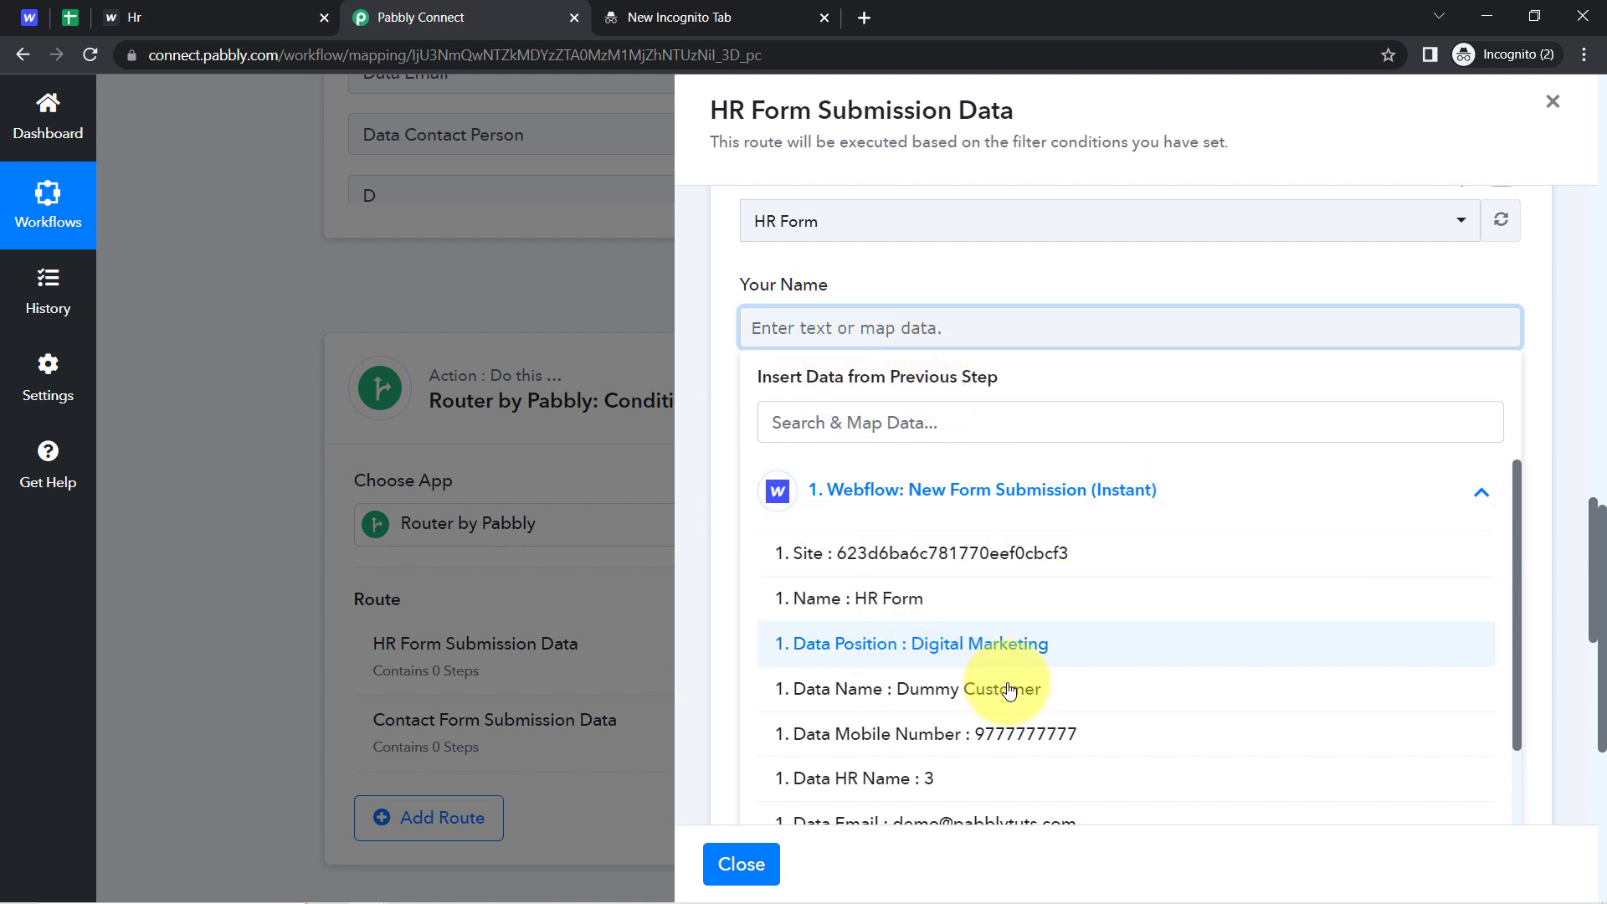
pyautogui.click(973, 688)
pyautogui.click(723, 509)
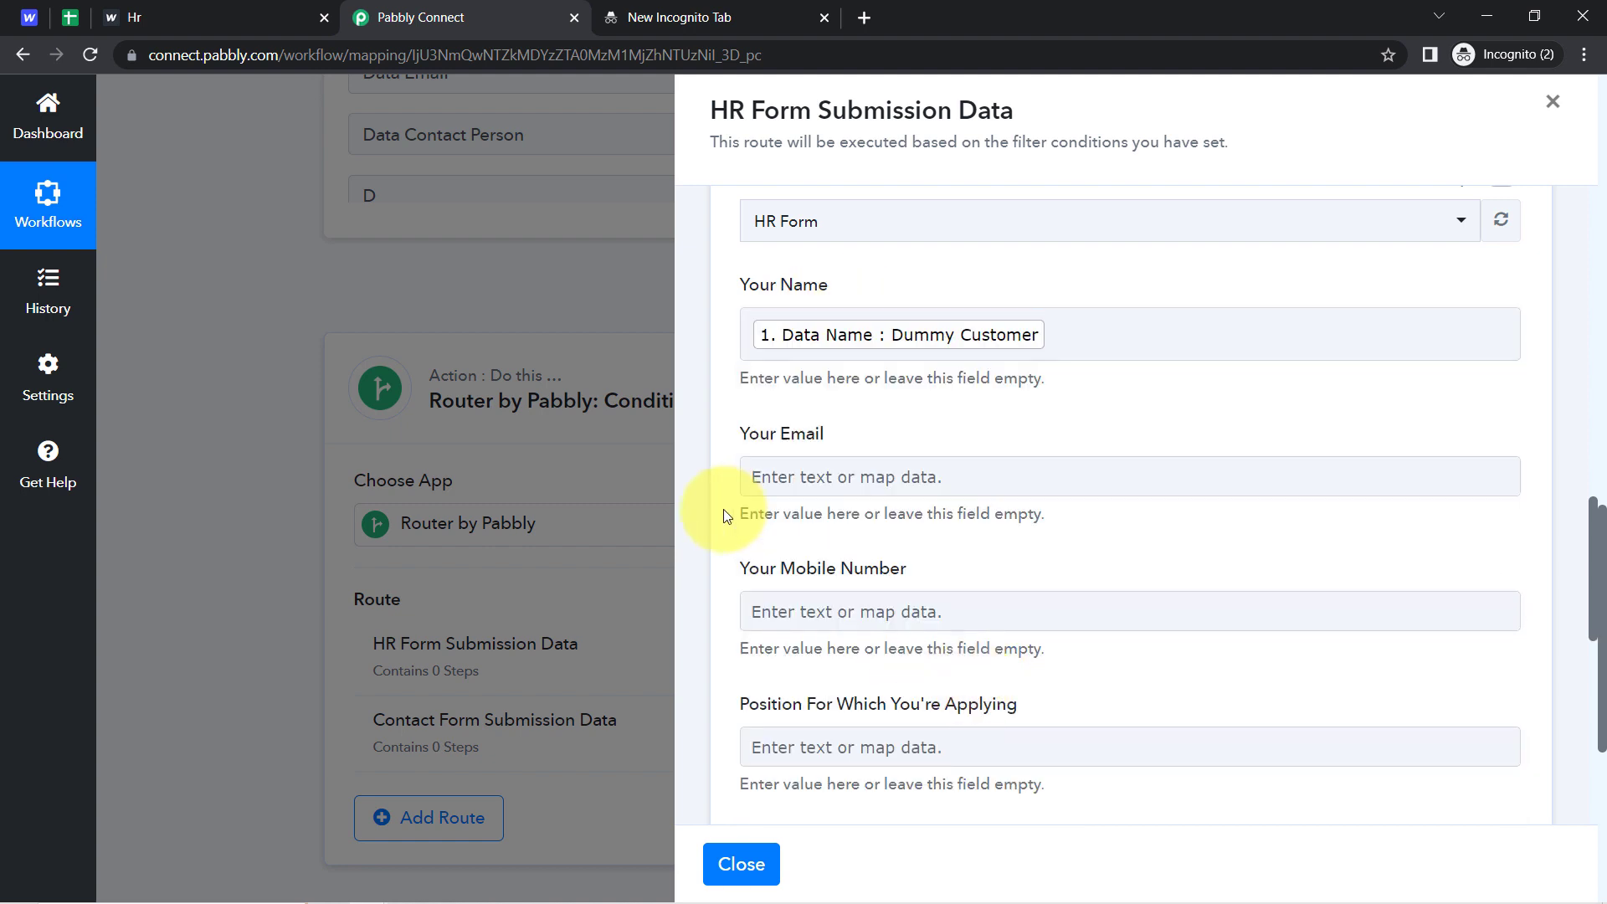
# Map the Your Email field to Data Email from the Webflow step, searching the mapping data for "@"
pyautogui.click(804, 474)
pyautogui.click(774, 570)
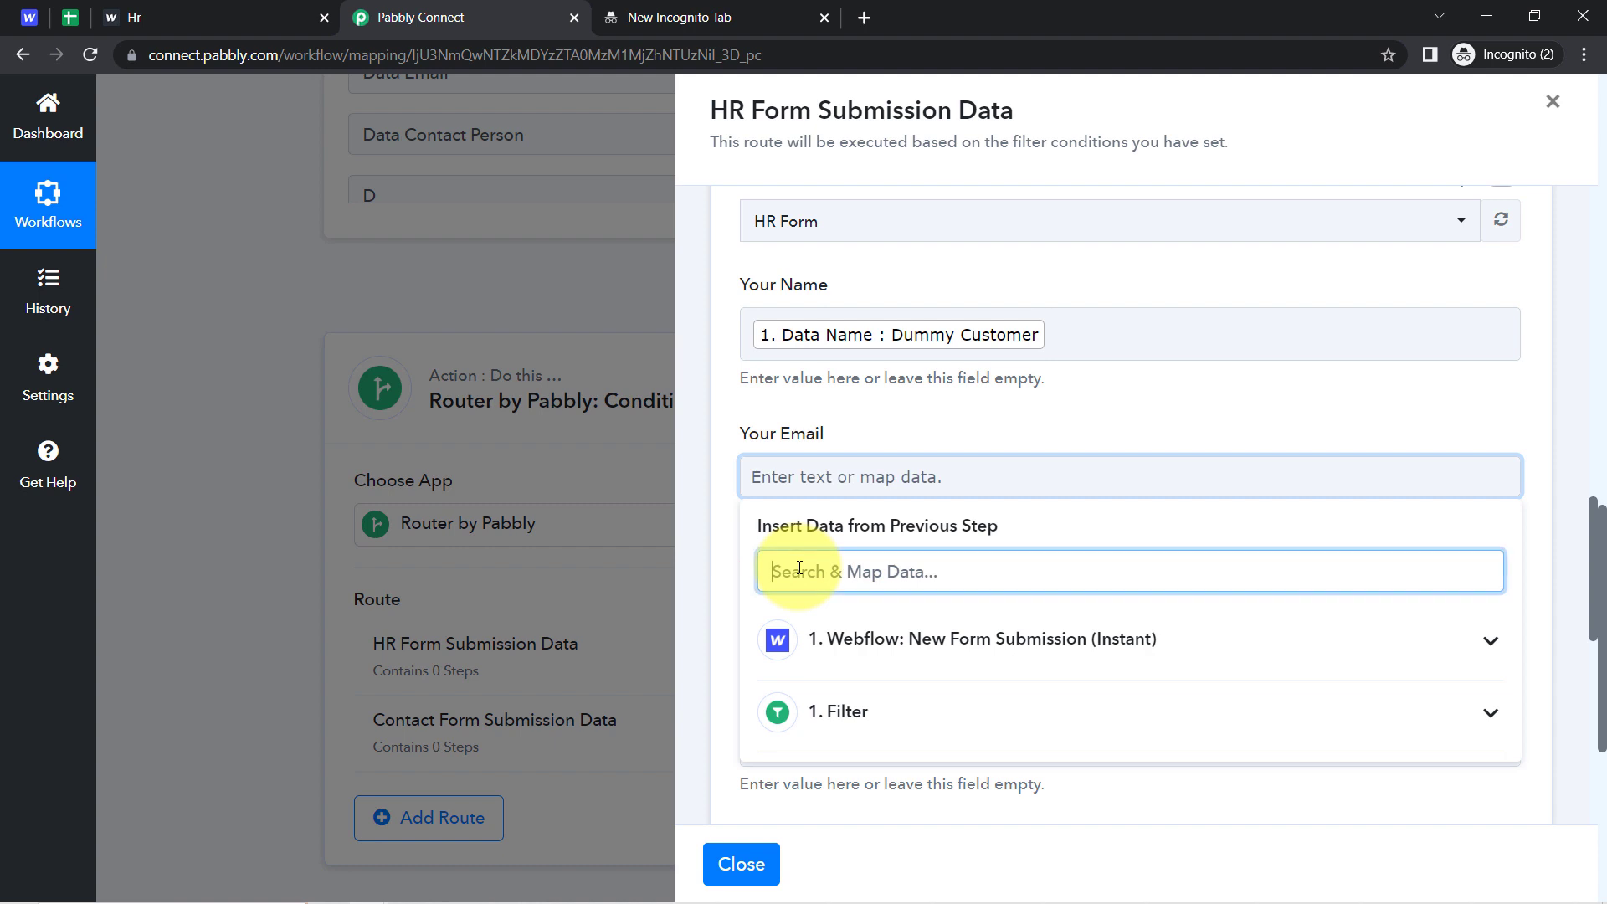
pyautogui.write('@')
pyautogui.click(928, 710)
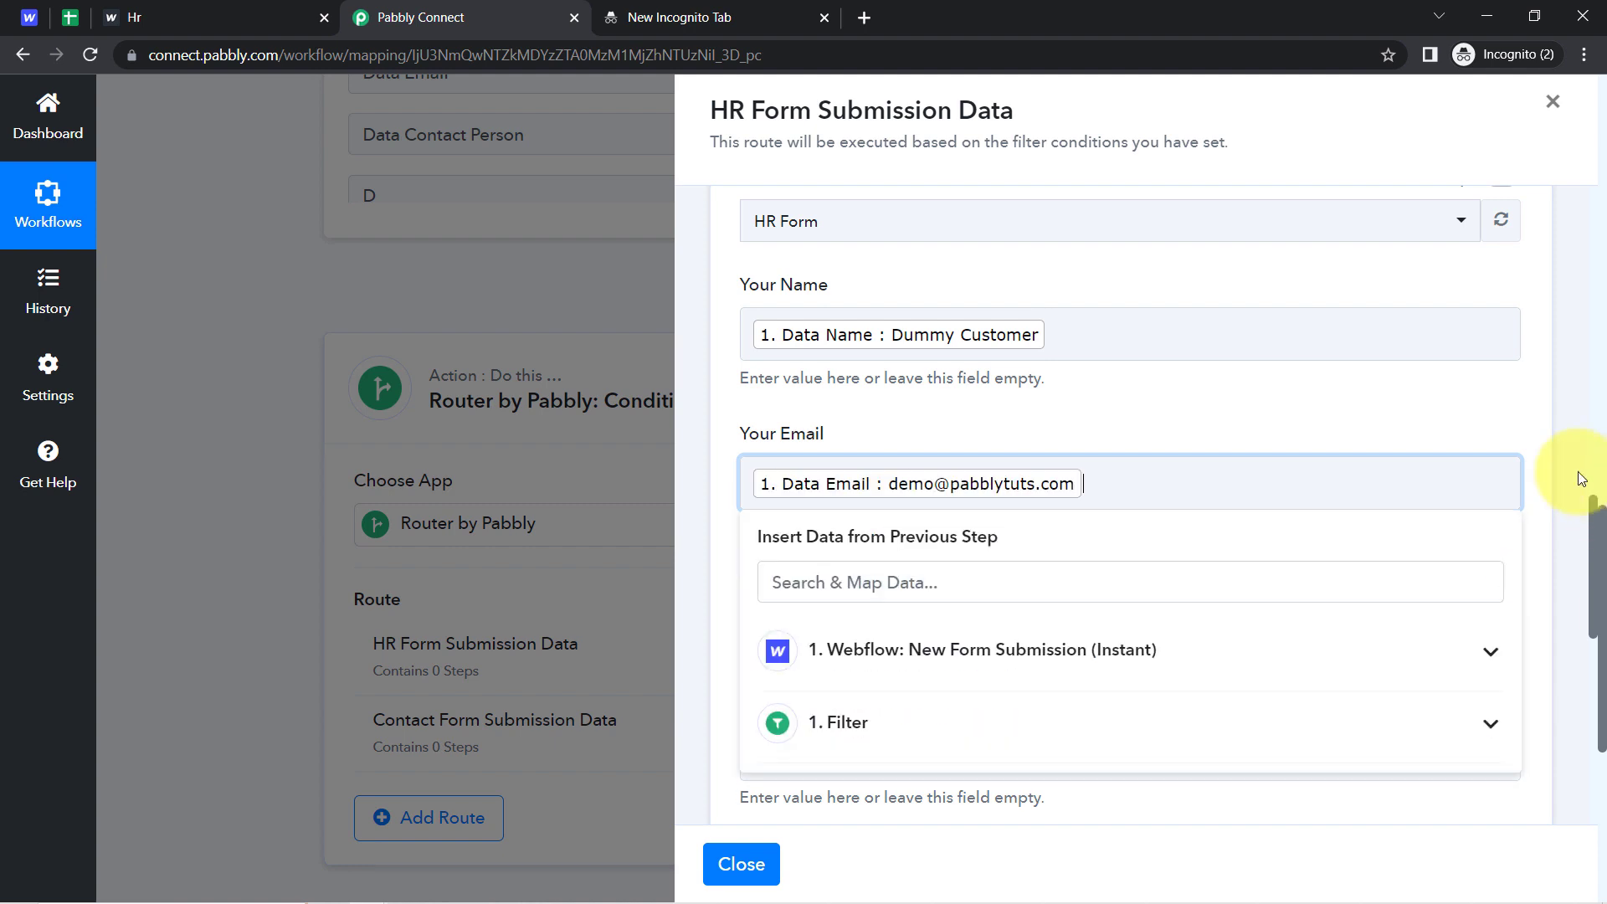
pyautogui.moveTo(1596, 516); pyautogui.dragTo(1584, 557)
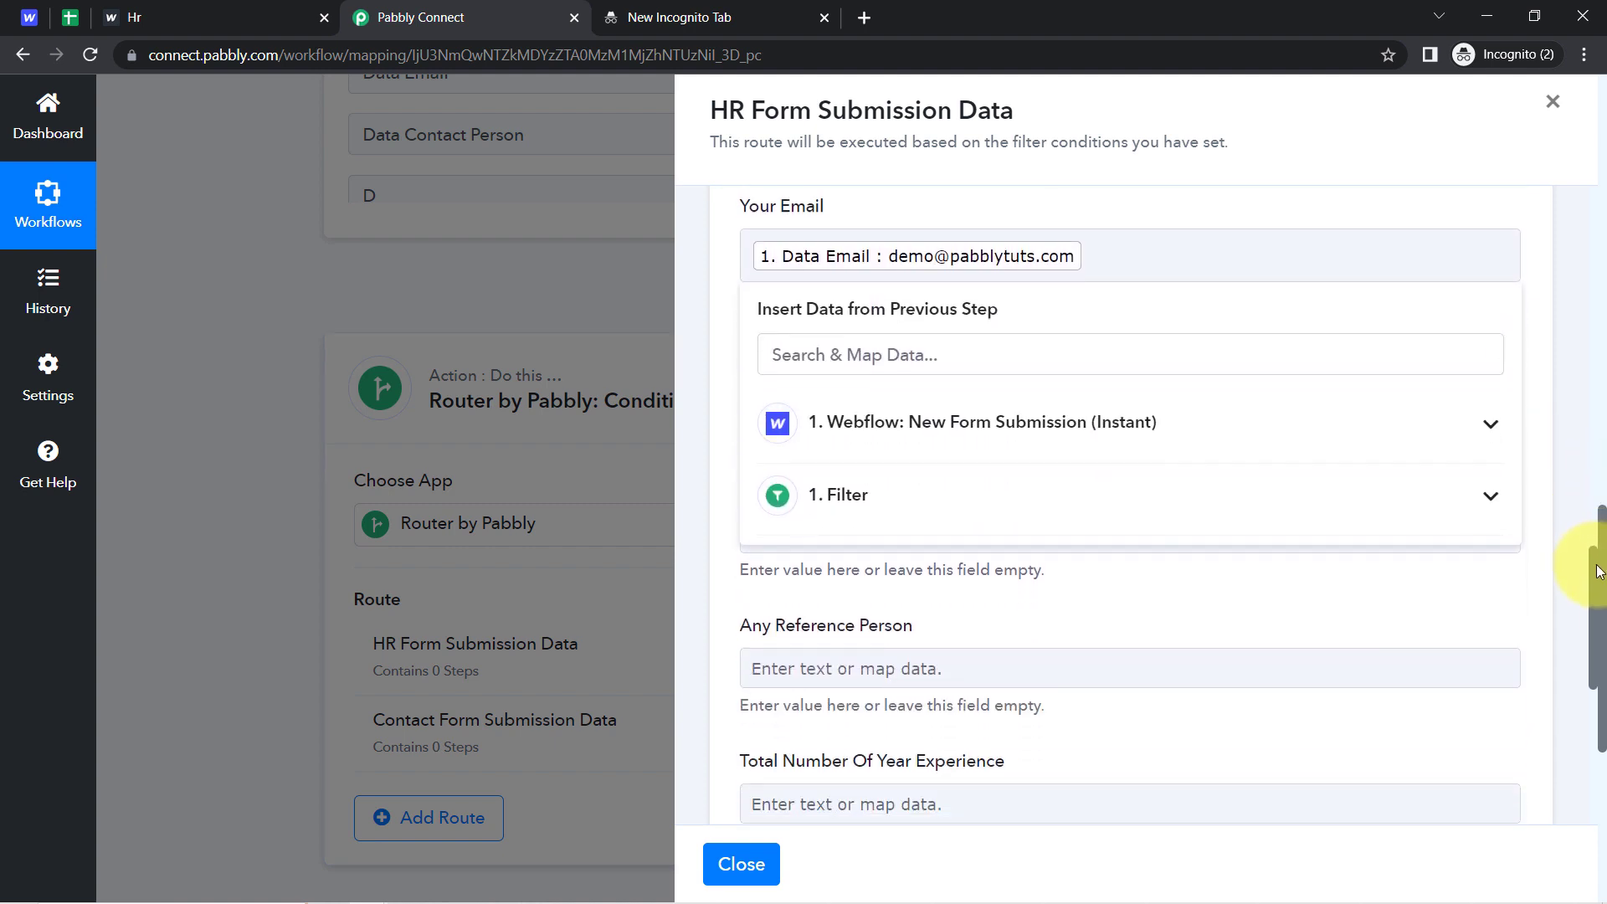
pyautogui.click(1155, 574)
# Map the Your Mobile Number field to Data Mobile Number, searching the Webflow response data for "9"
pyautogui.click(817, 386)
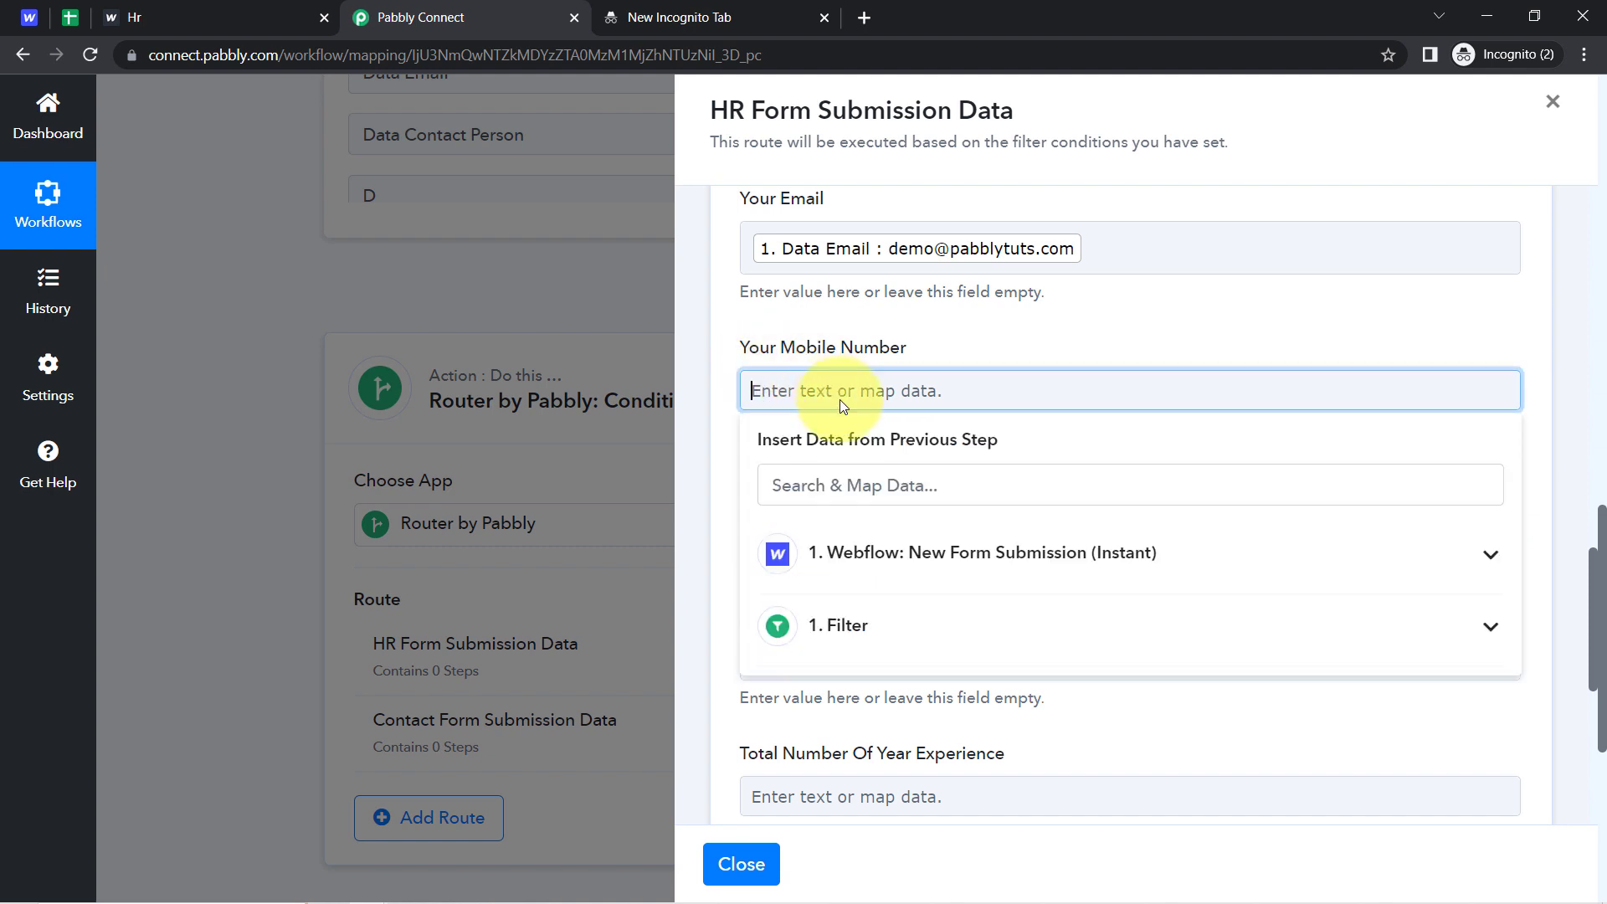
pyautogui.click(873, 484)
pyautogui.write('9')
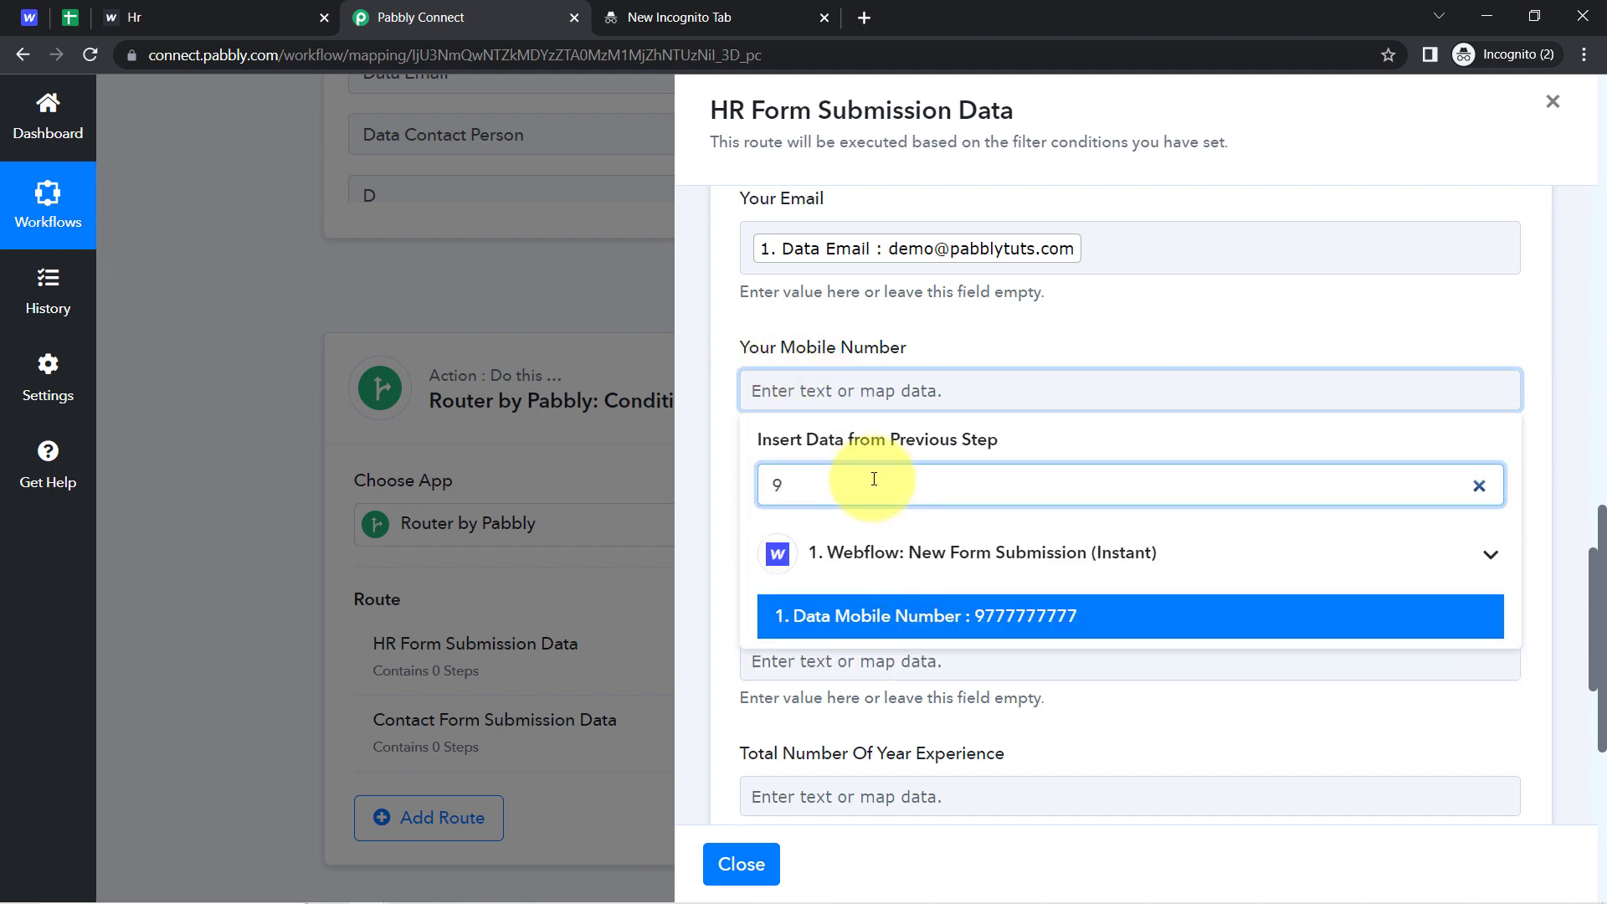
pyautogui.click(963, 616)
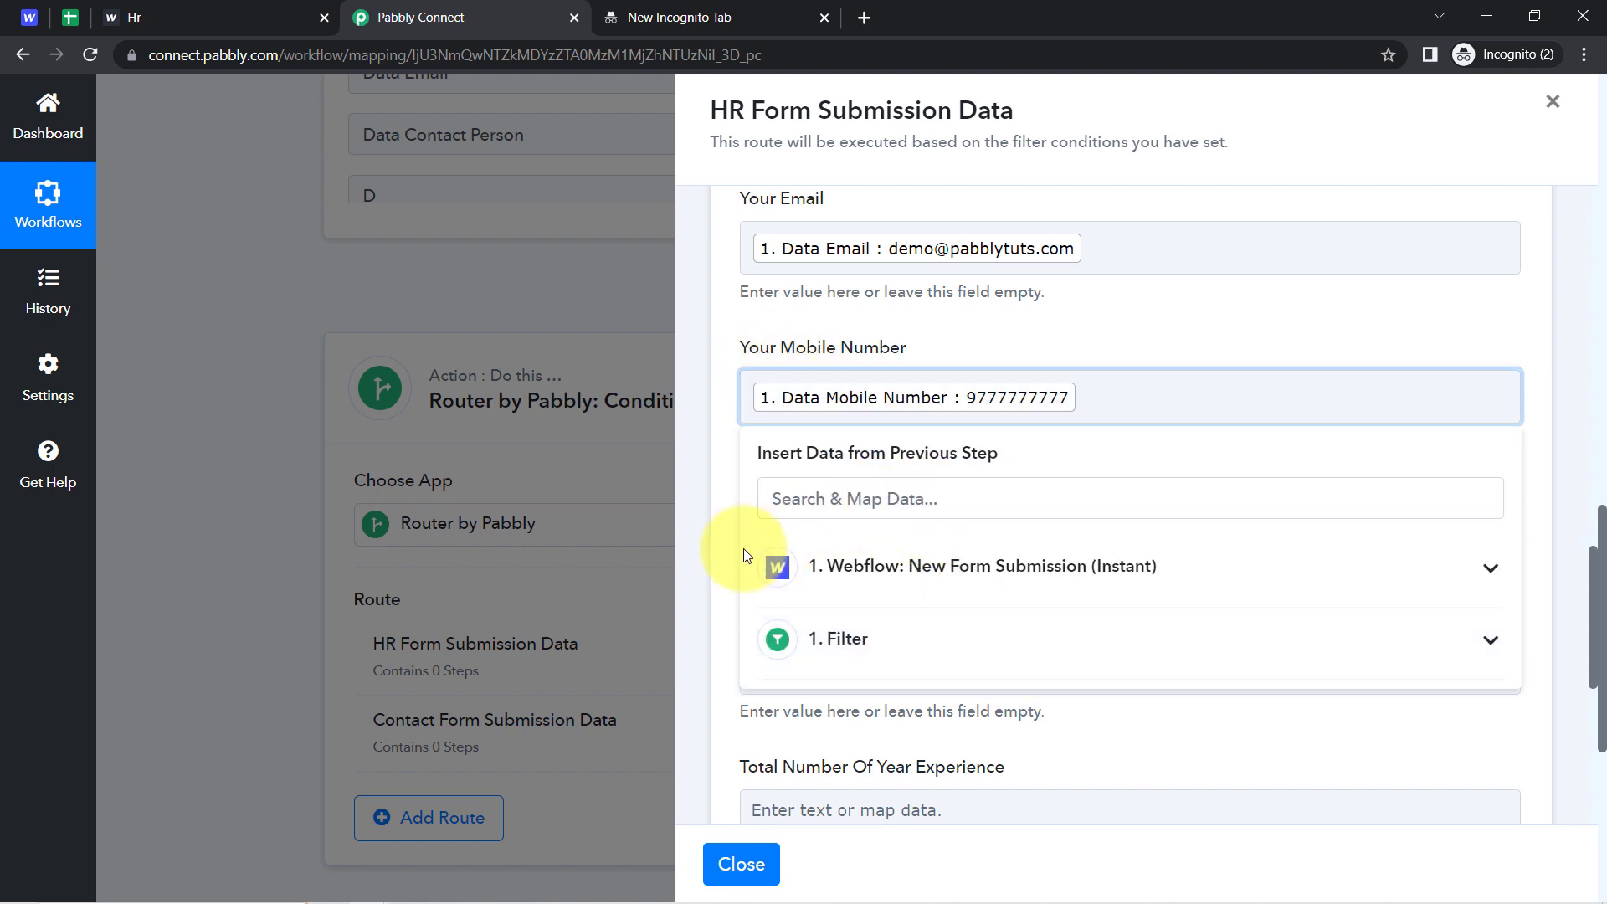
pyautogui.click(700, 569)
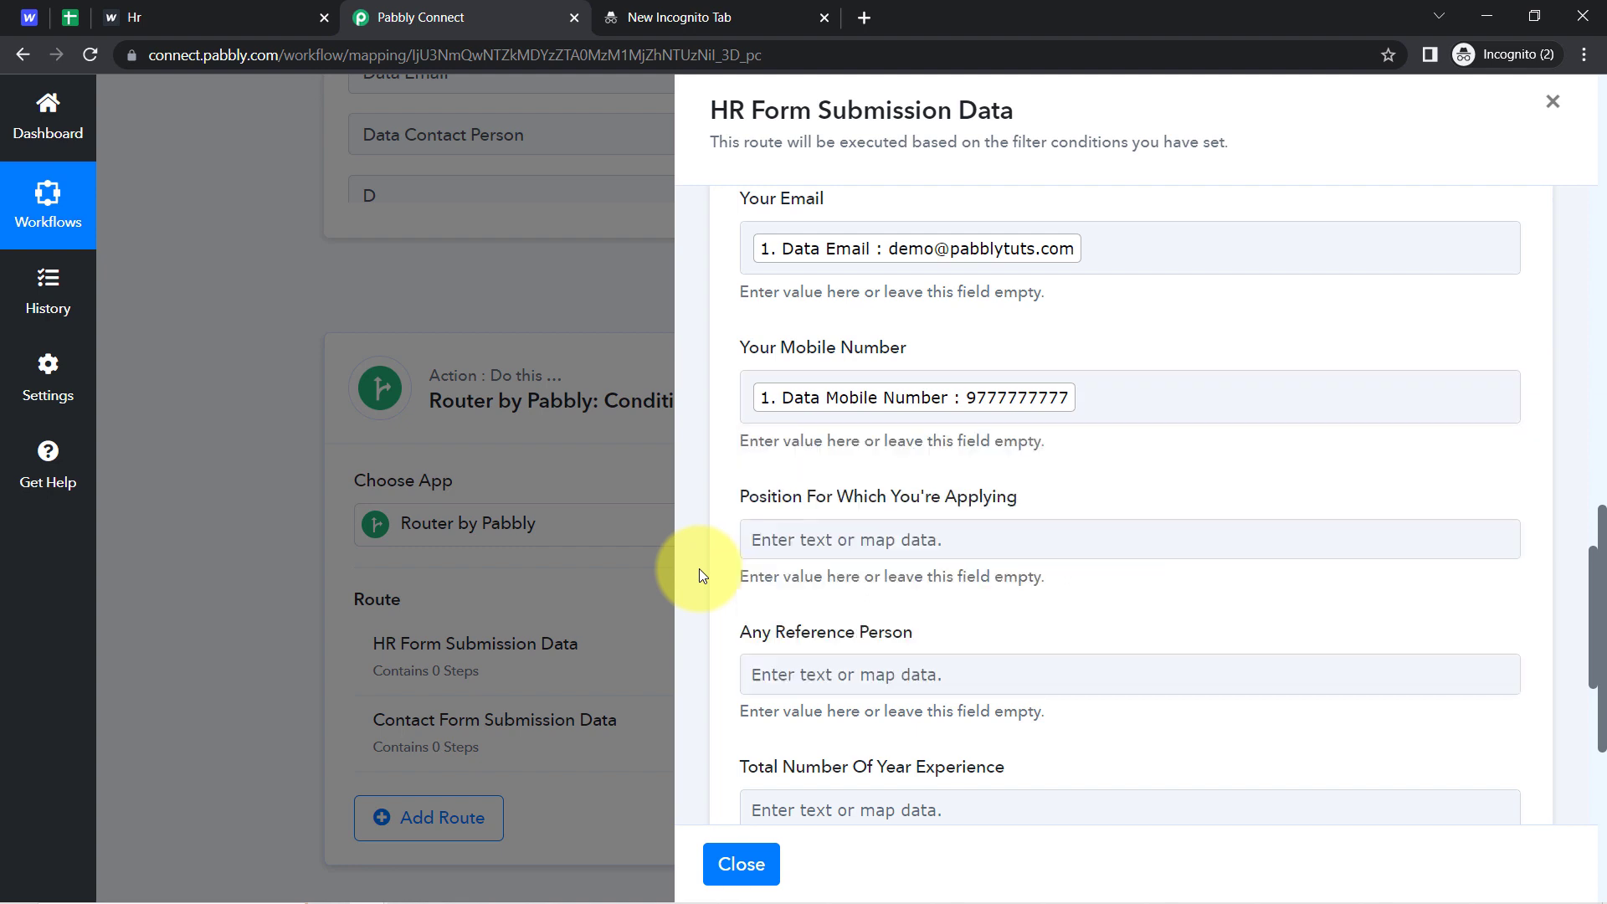
# Map the Position For Which You're Applying field to Data Position, searching the mapping data for "digi"
pyautogui.click(881, 543)
pyautogui.write('digi')
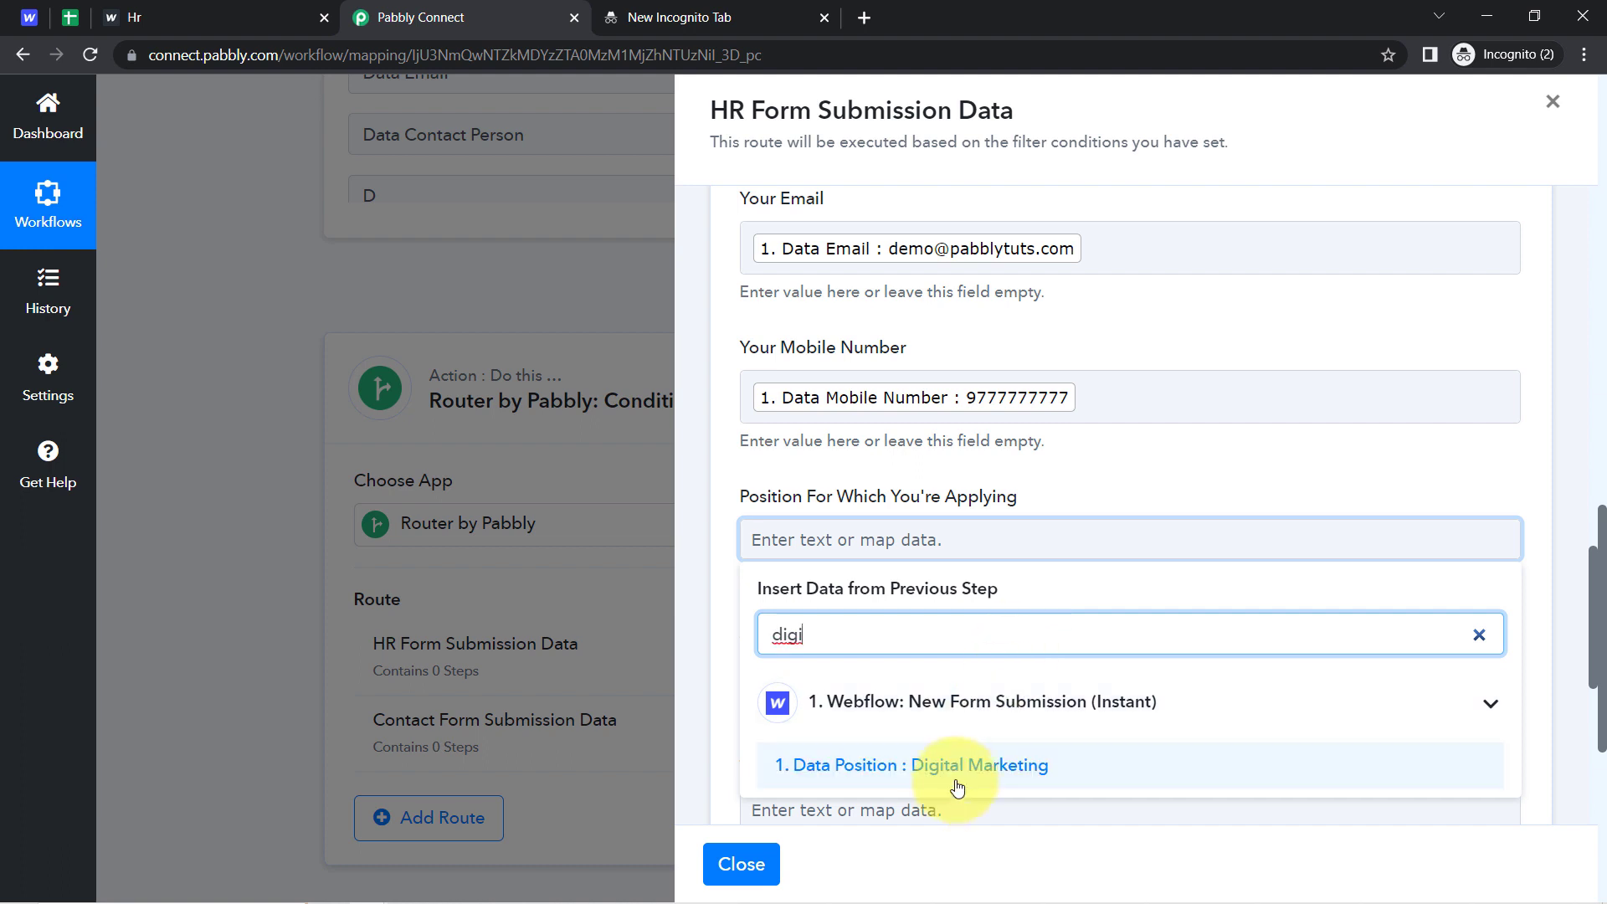
pyautogui.click(933, 770)
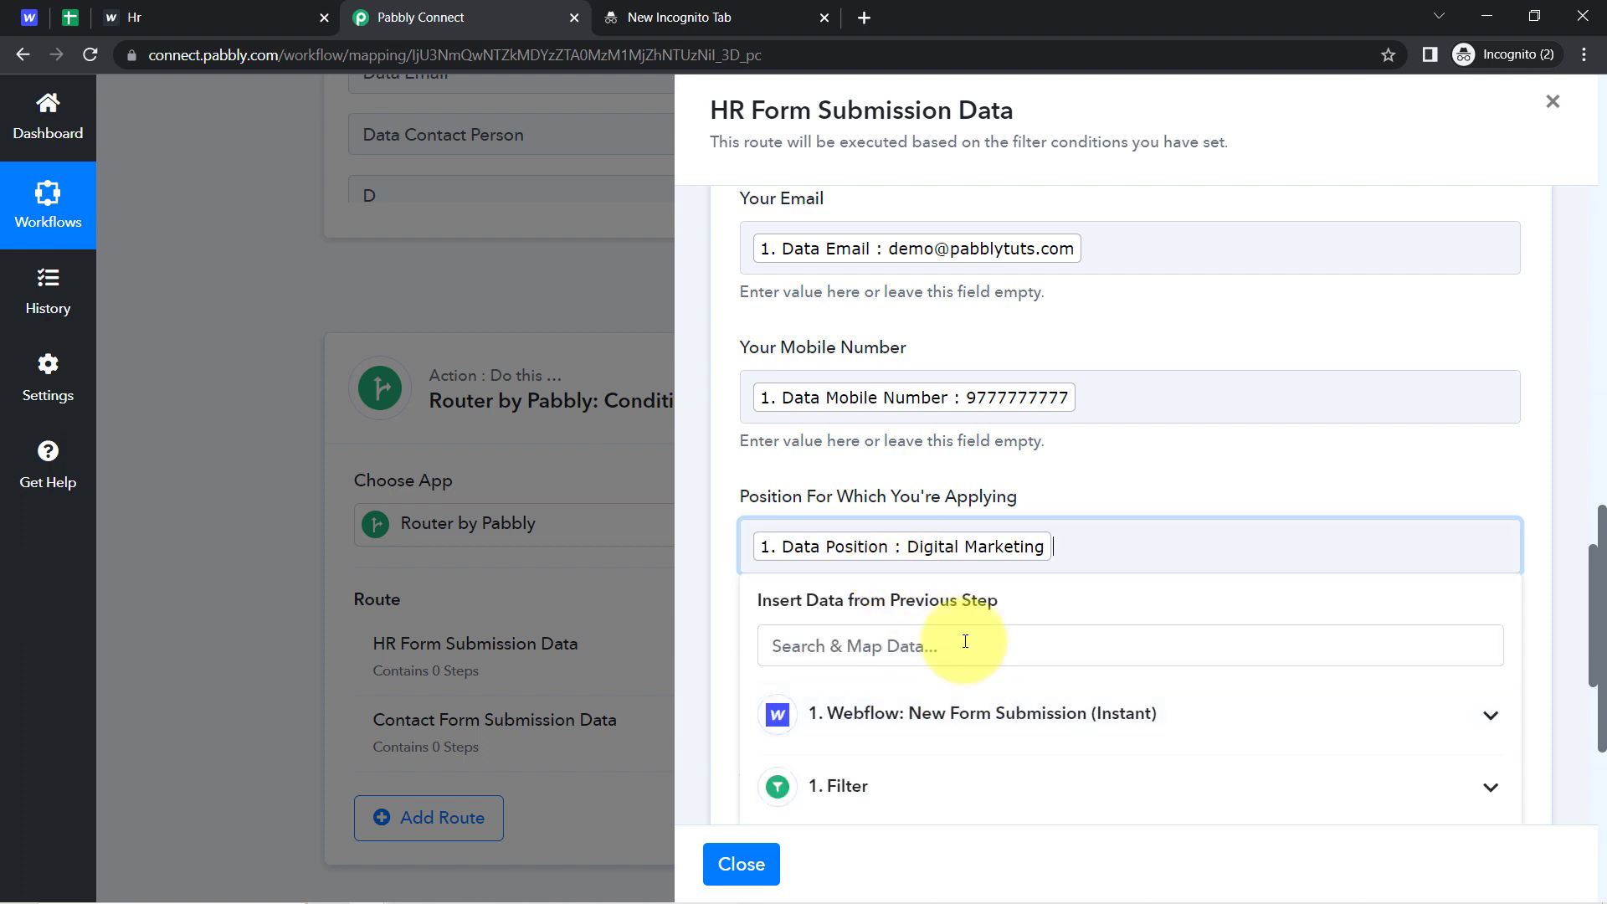
pyautogui.click(718, 628)
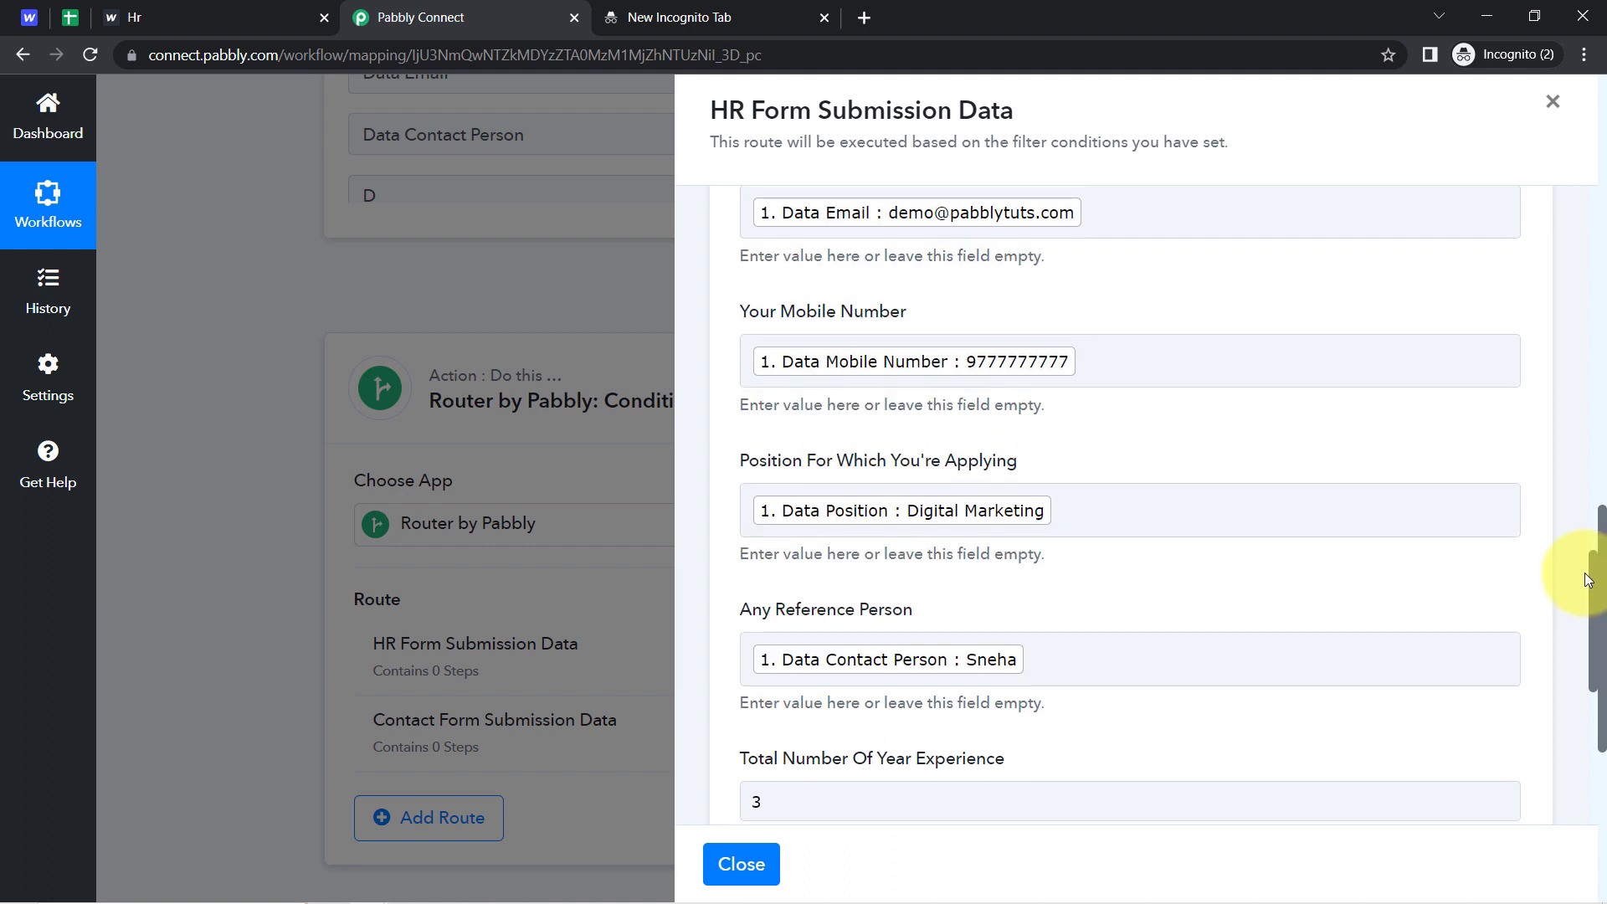
# Save the Google Sheets action with a test request and review the response it receives
pyautogui.scroll(1, 1590, 575)
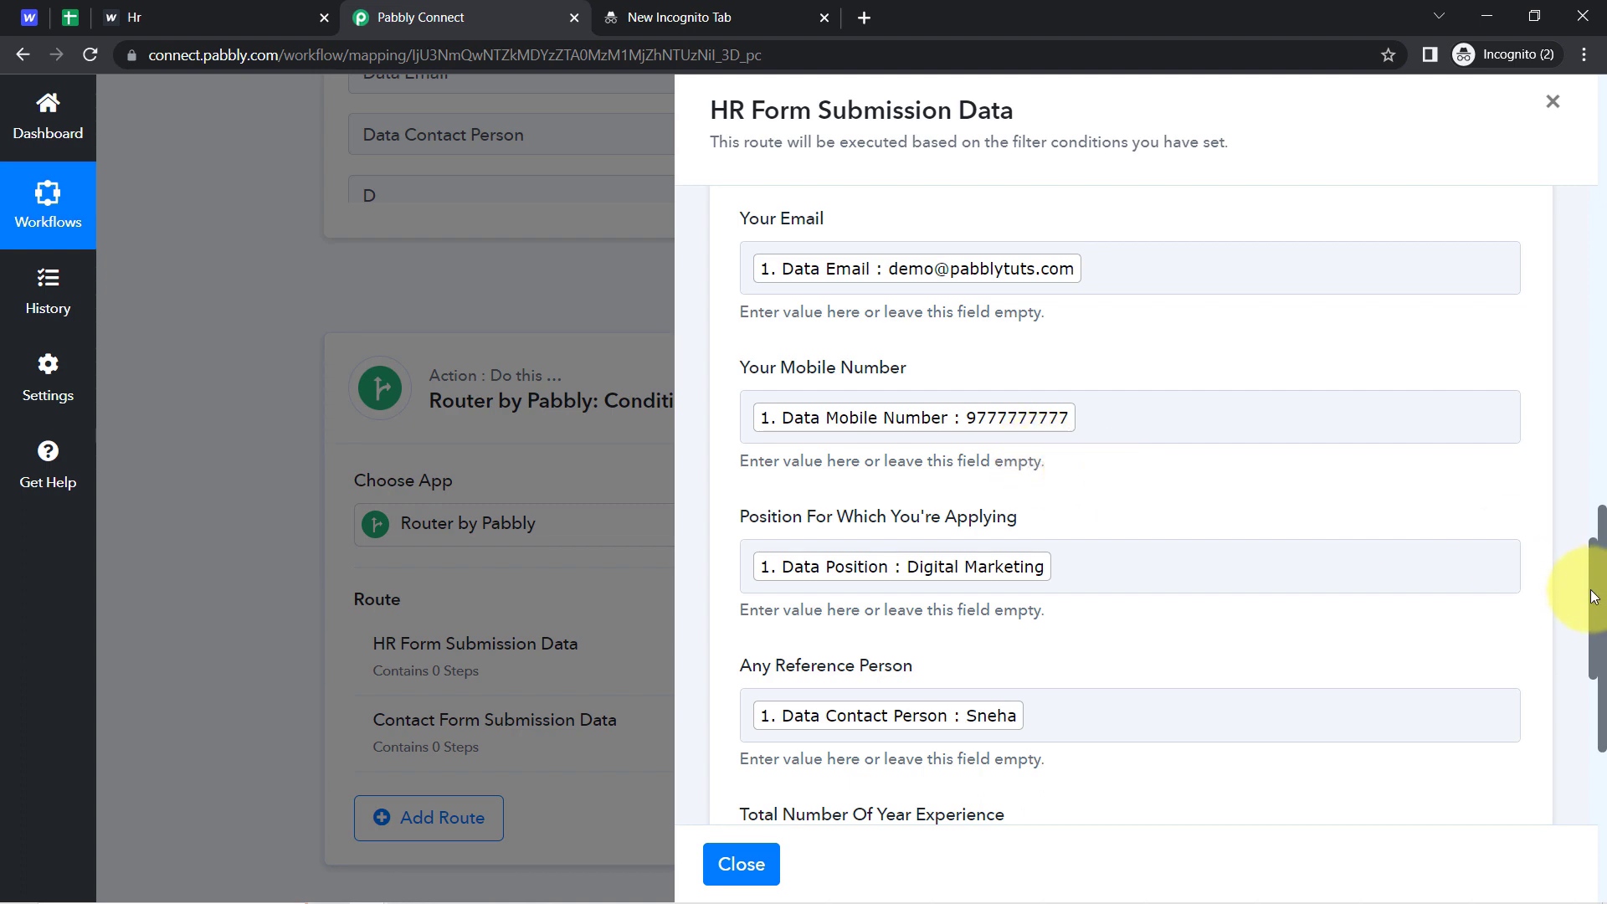
pyautogui.moveTo(1594, 604); pyautogui.dragTo(1584, 816)
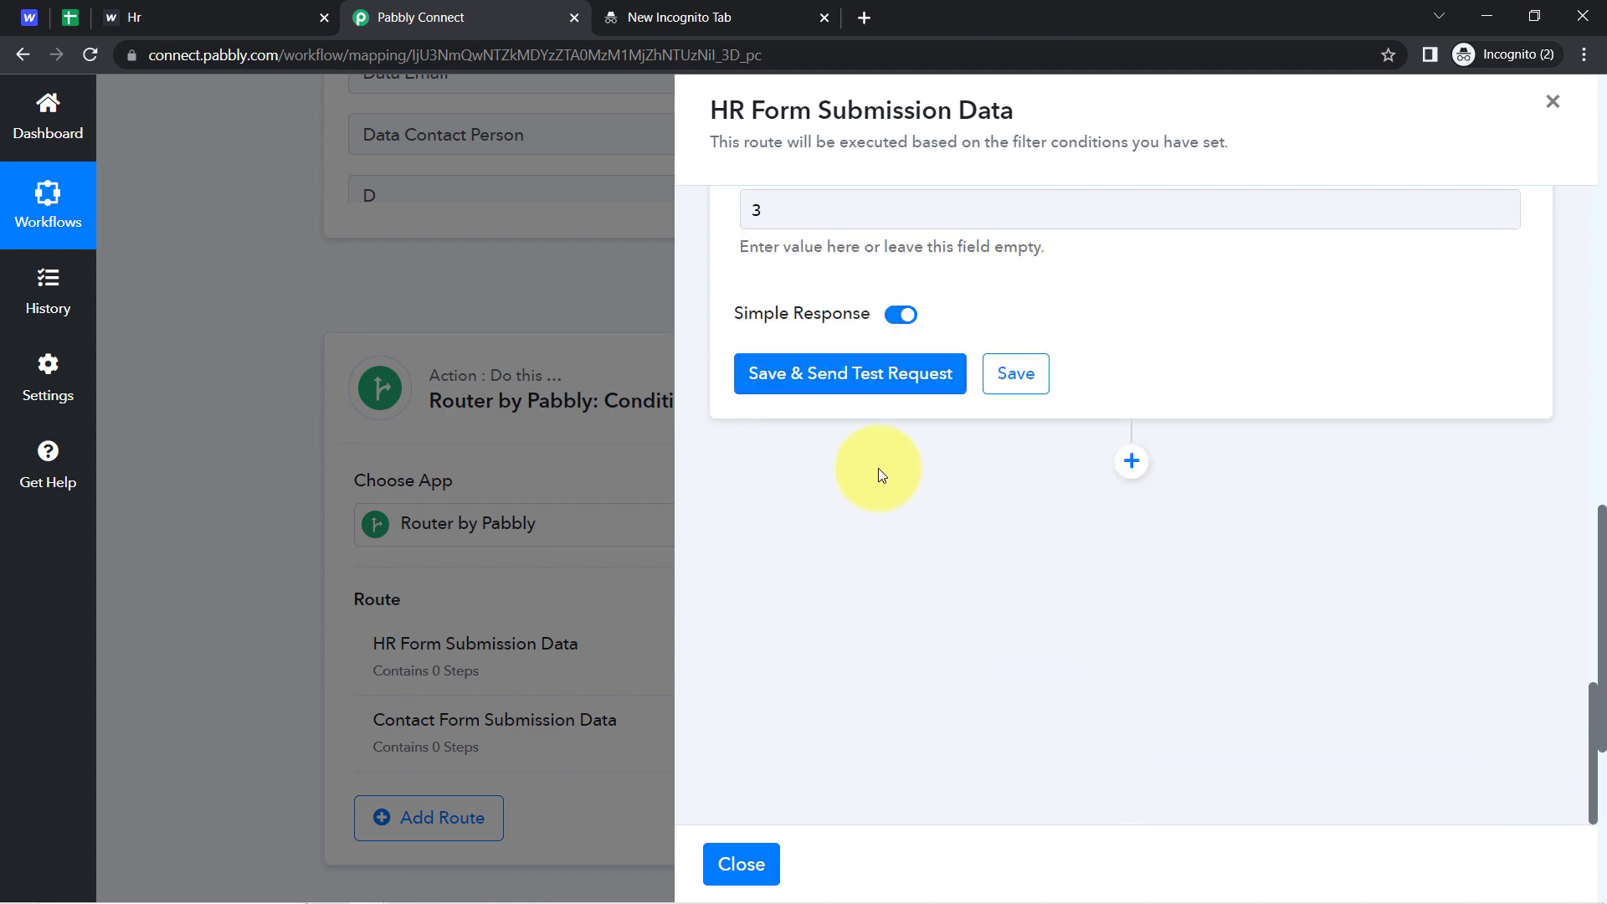
pyautogui.click(833, 387)
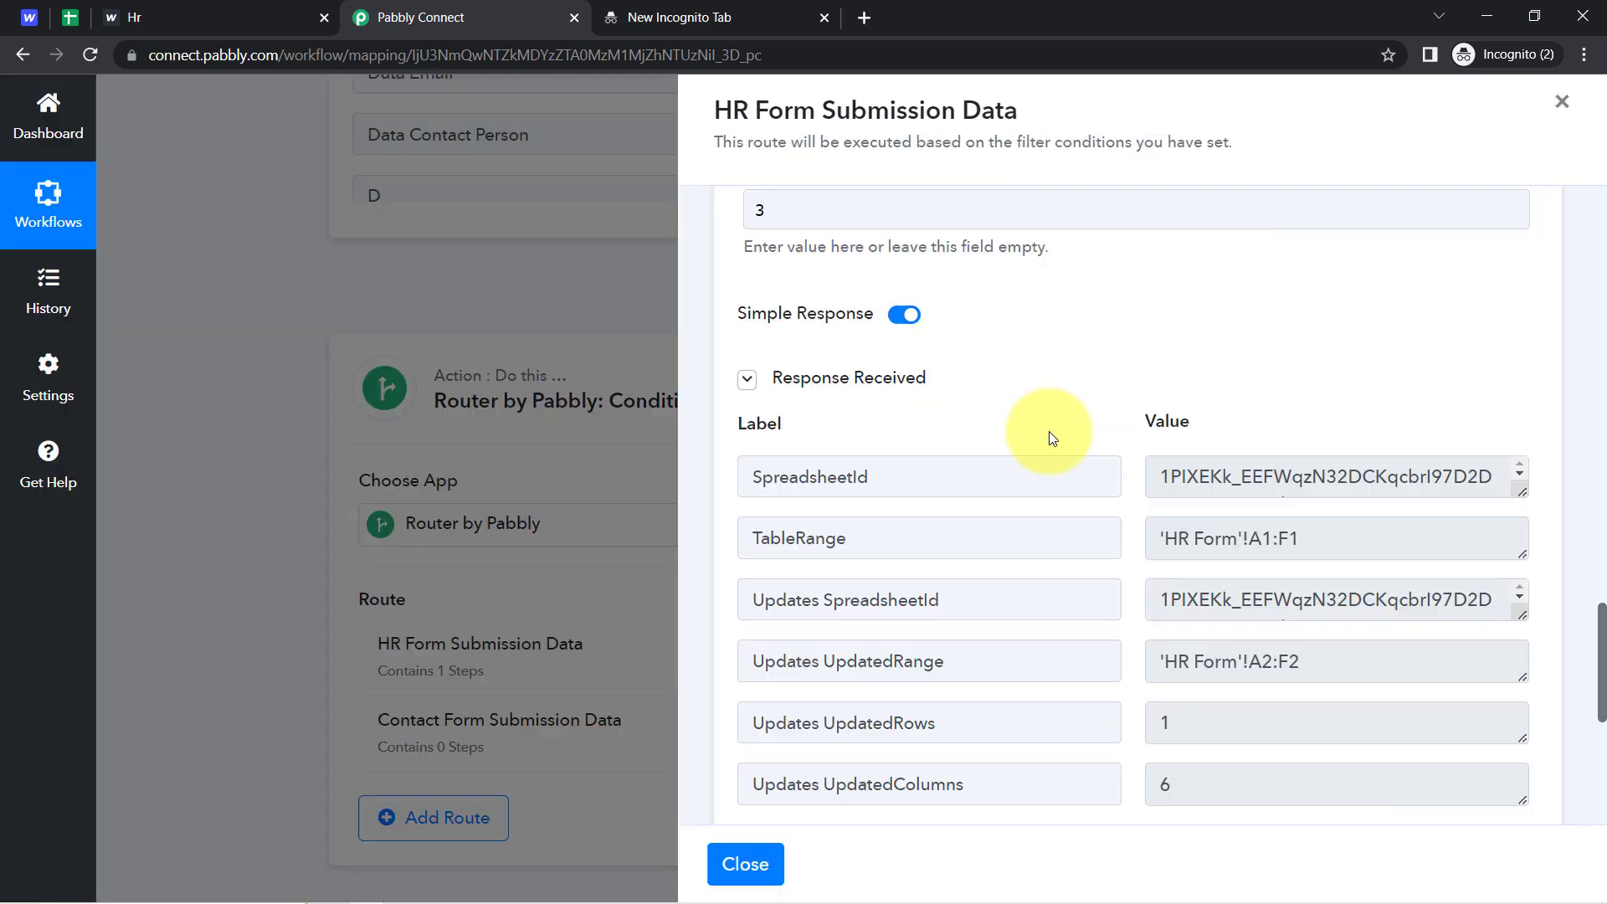
pyautogui.moveTo(1156, 416)
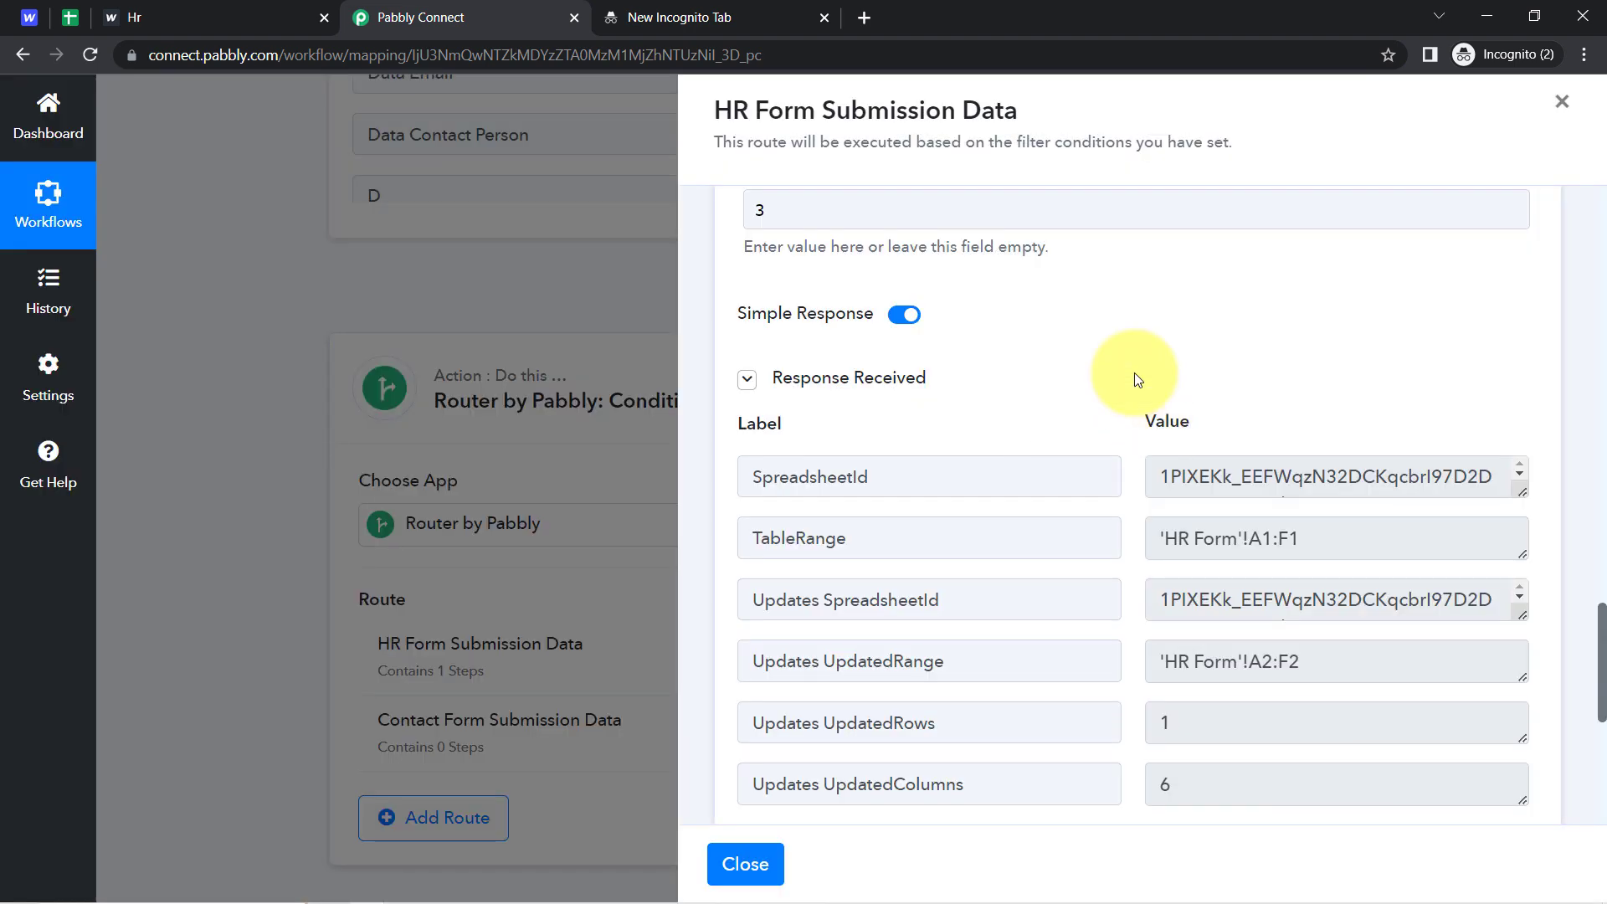
pyautogui.moveTo(1603, 611); pyautogui.dragTo(1603, 642)
pyautogui.moveTo(750, 232)
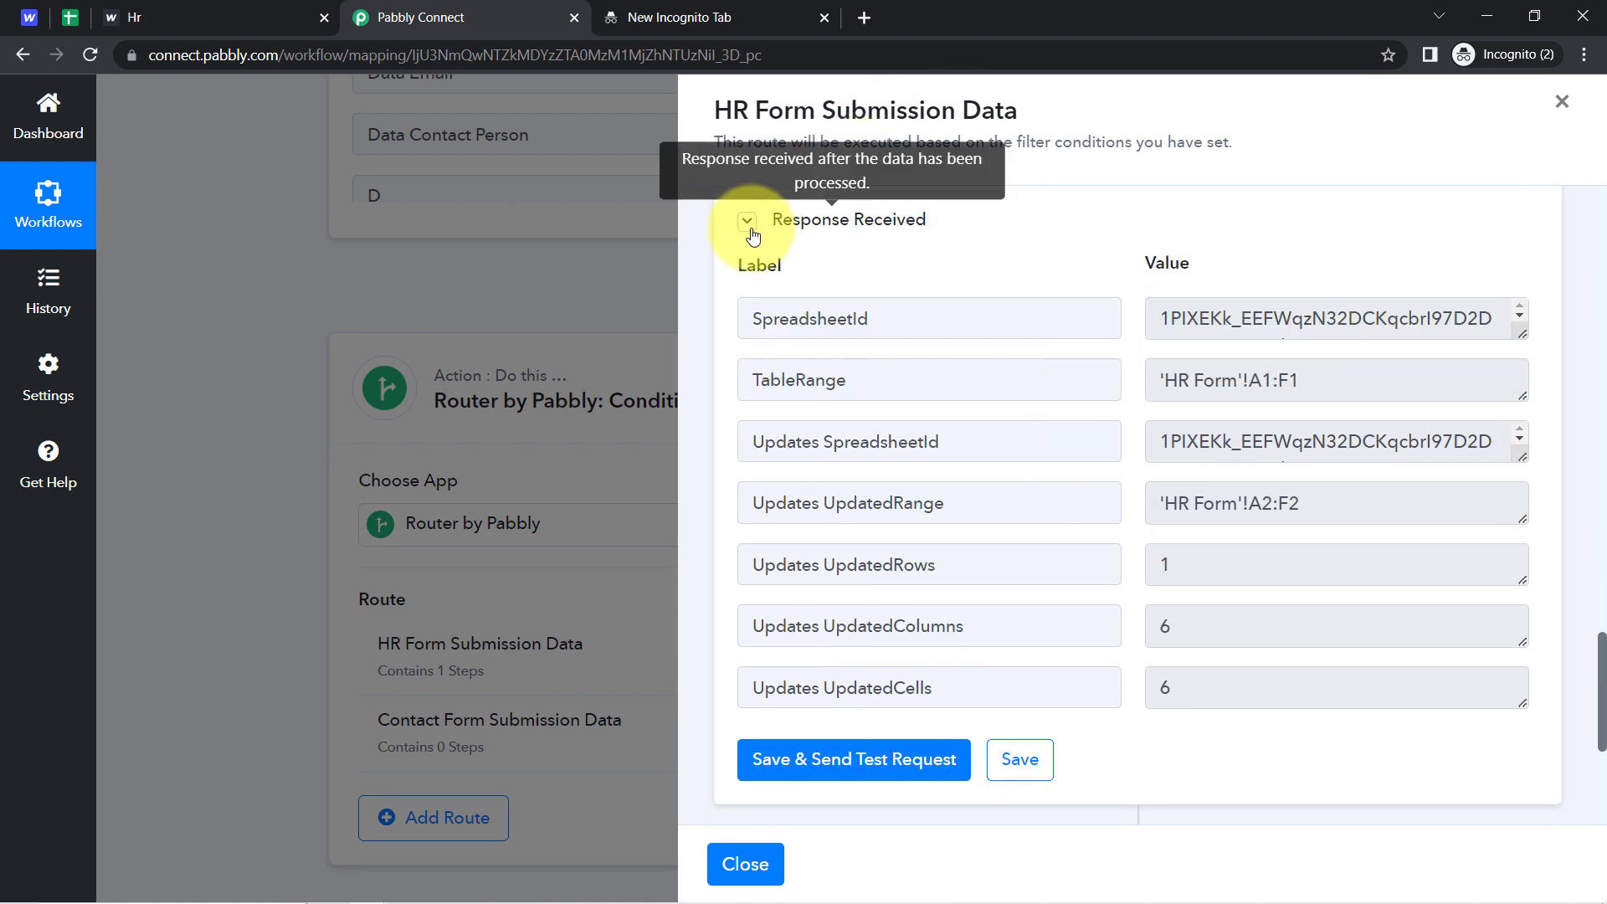
# Switch to Google Sheets and reset the fill colour of row 2 in the HR Form sheet
pyautogui.click(68, 17)
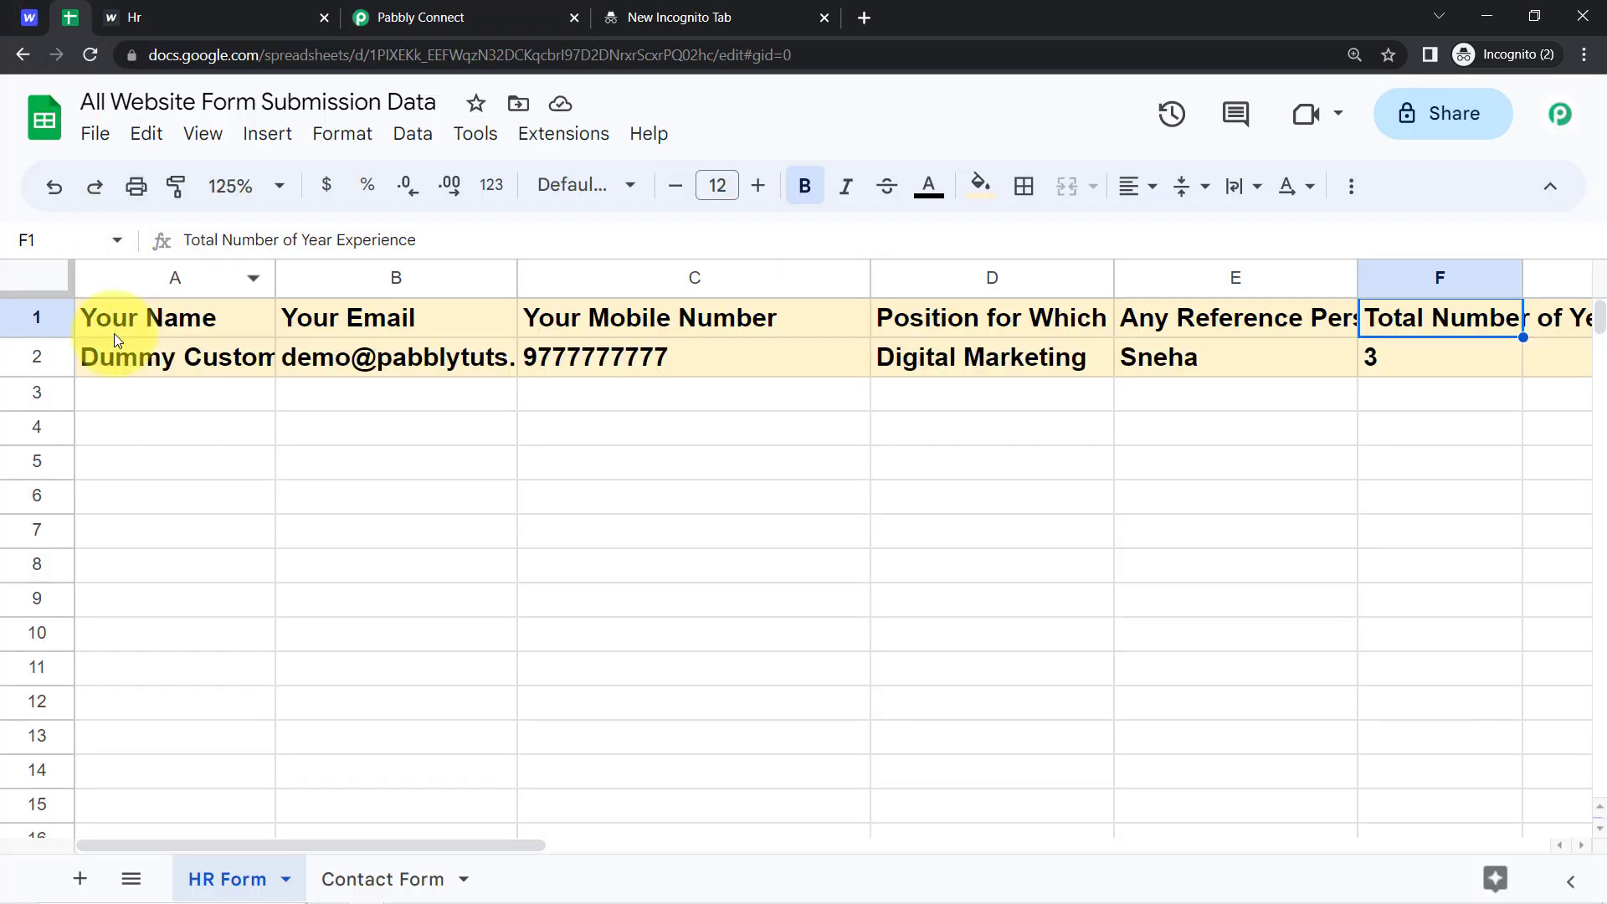
pyautogui.click(118, 410)
pyautogui.click(65, 365)
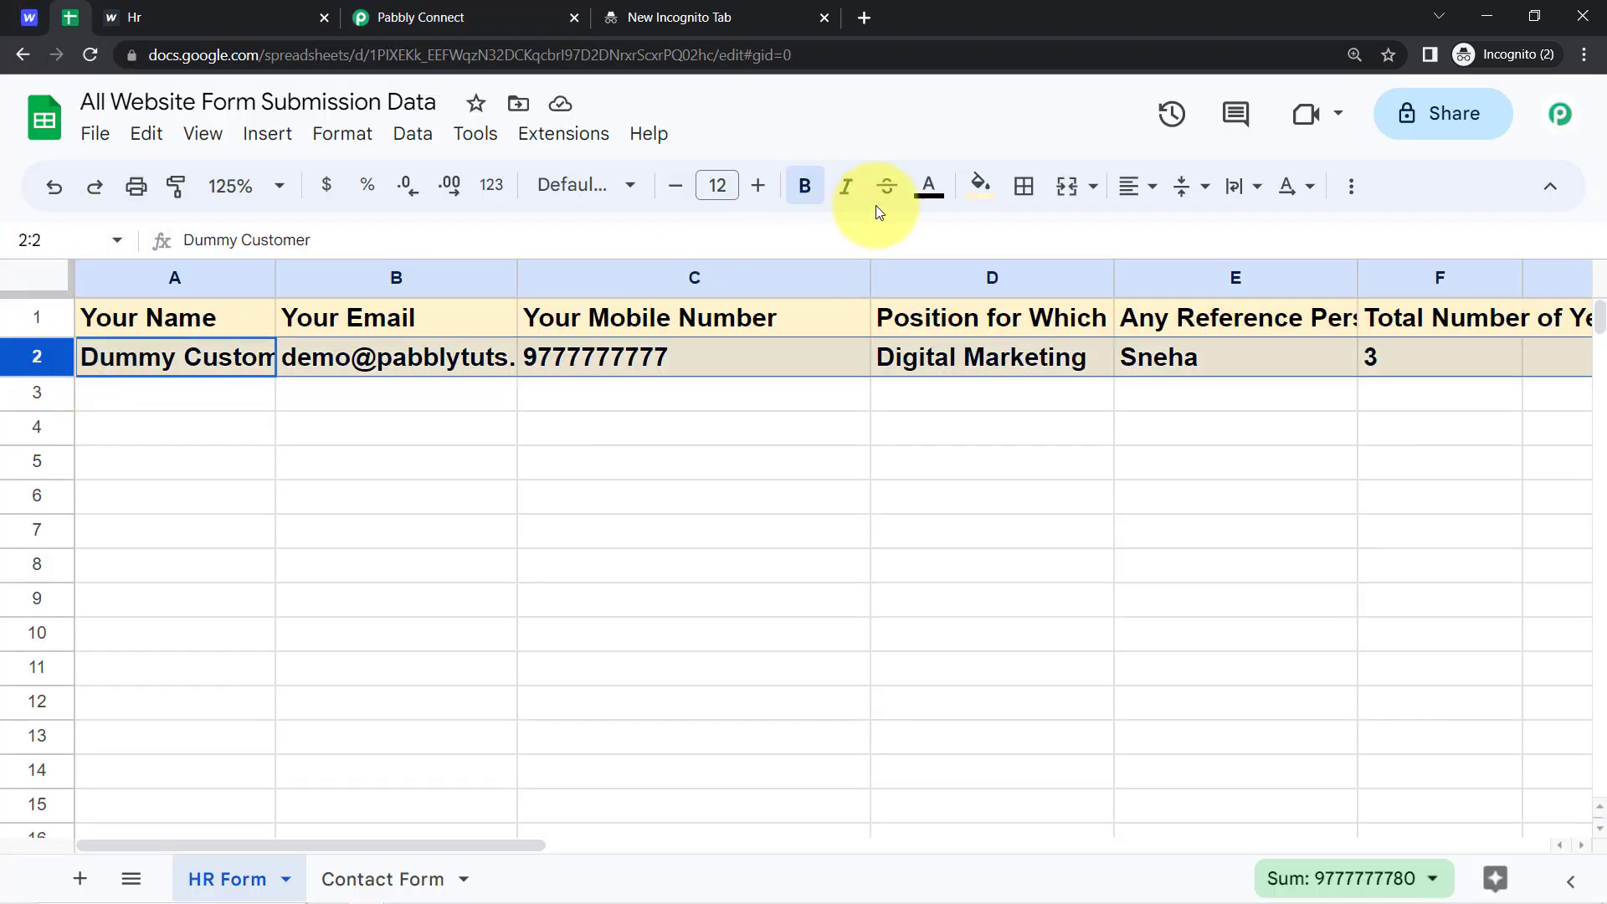
pyautogui.click(981, 186)
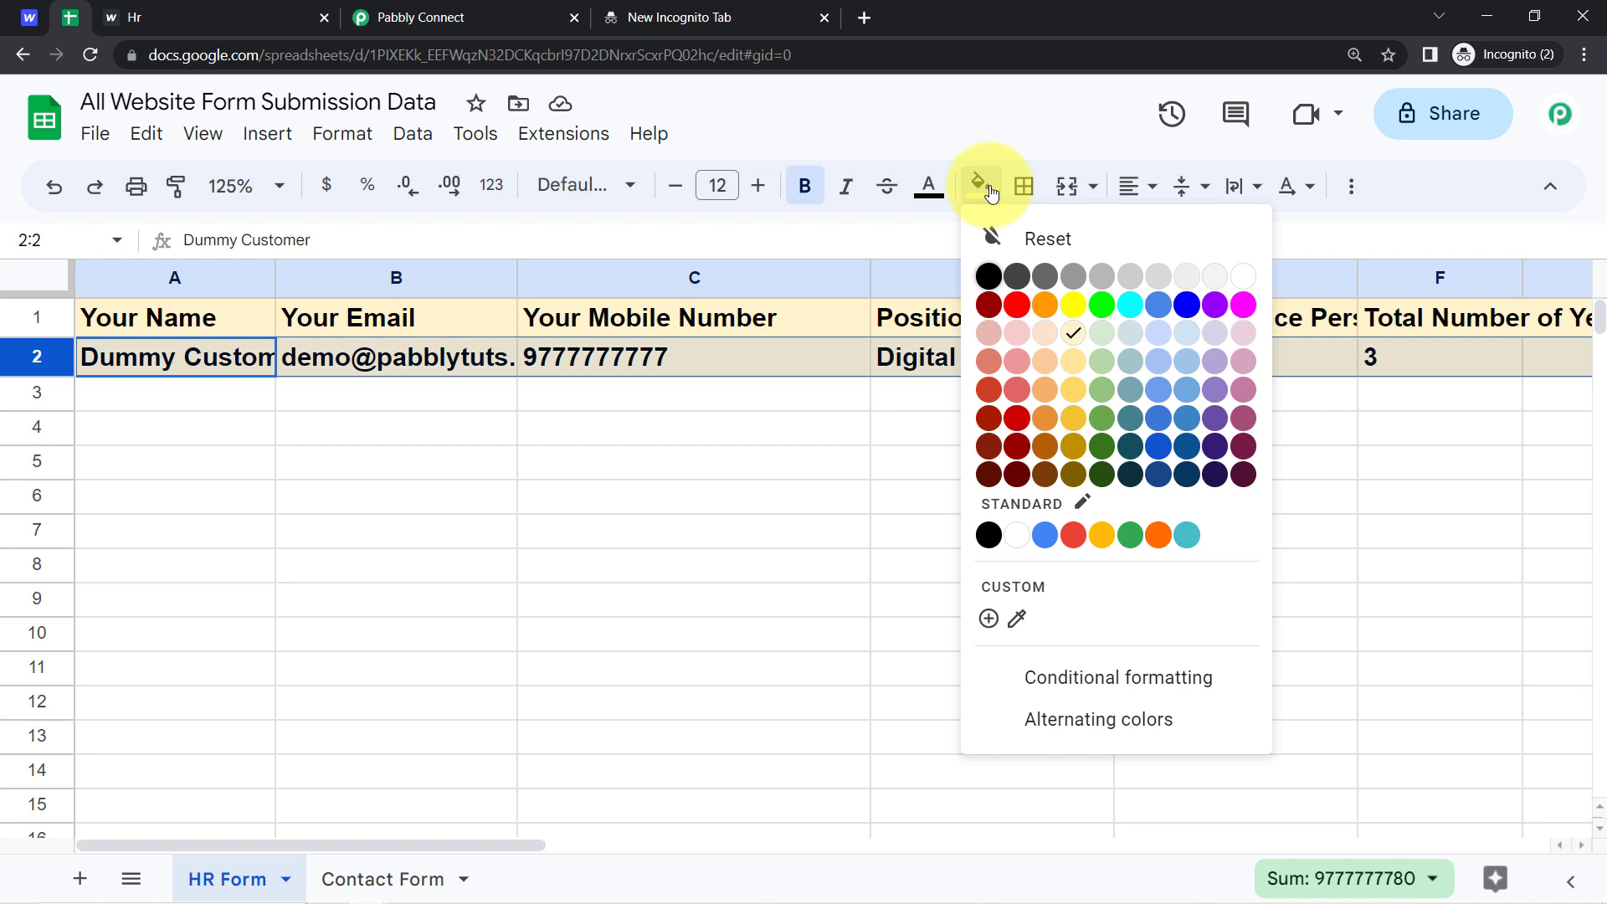
pyautogui.click(1047, 240)
pyautogui.click(665, 569)
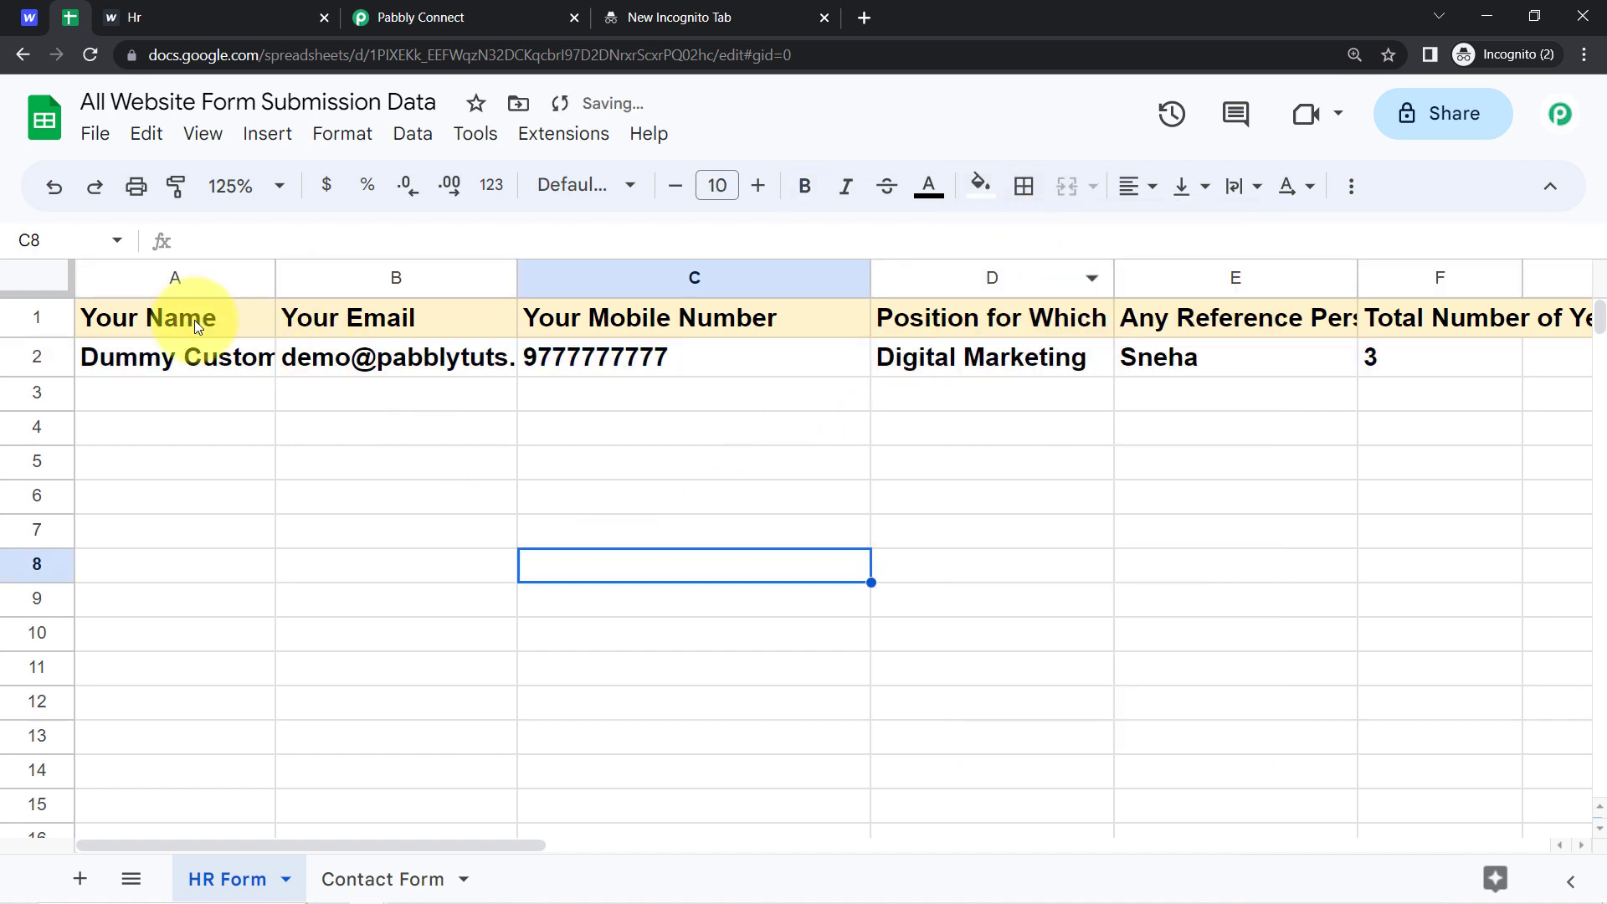
# Check the test submission's values in row 2 from Your Name through Any Reference Person
pyautogui.click(165, 359)
pyautogui.click(394, 357)
pyautogui.click(625, 362)
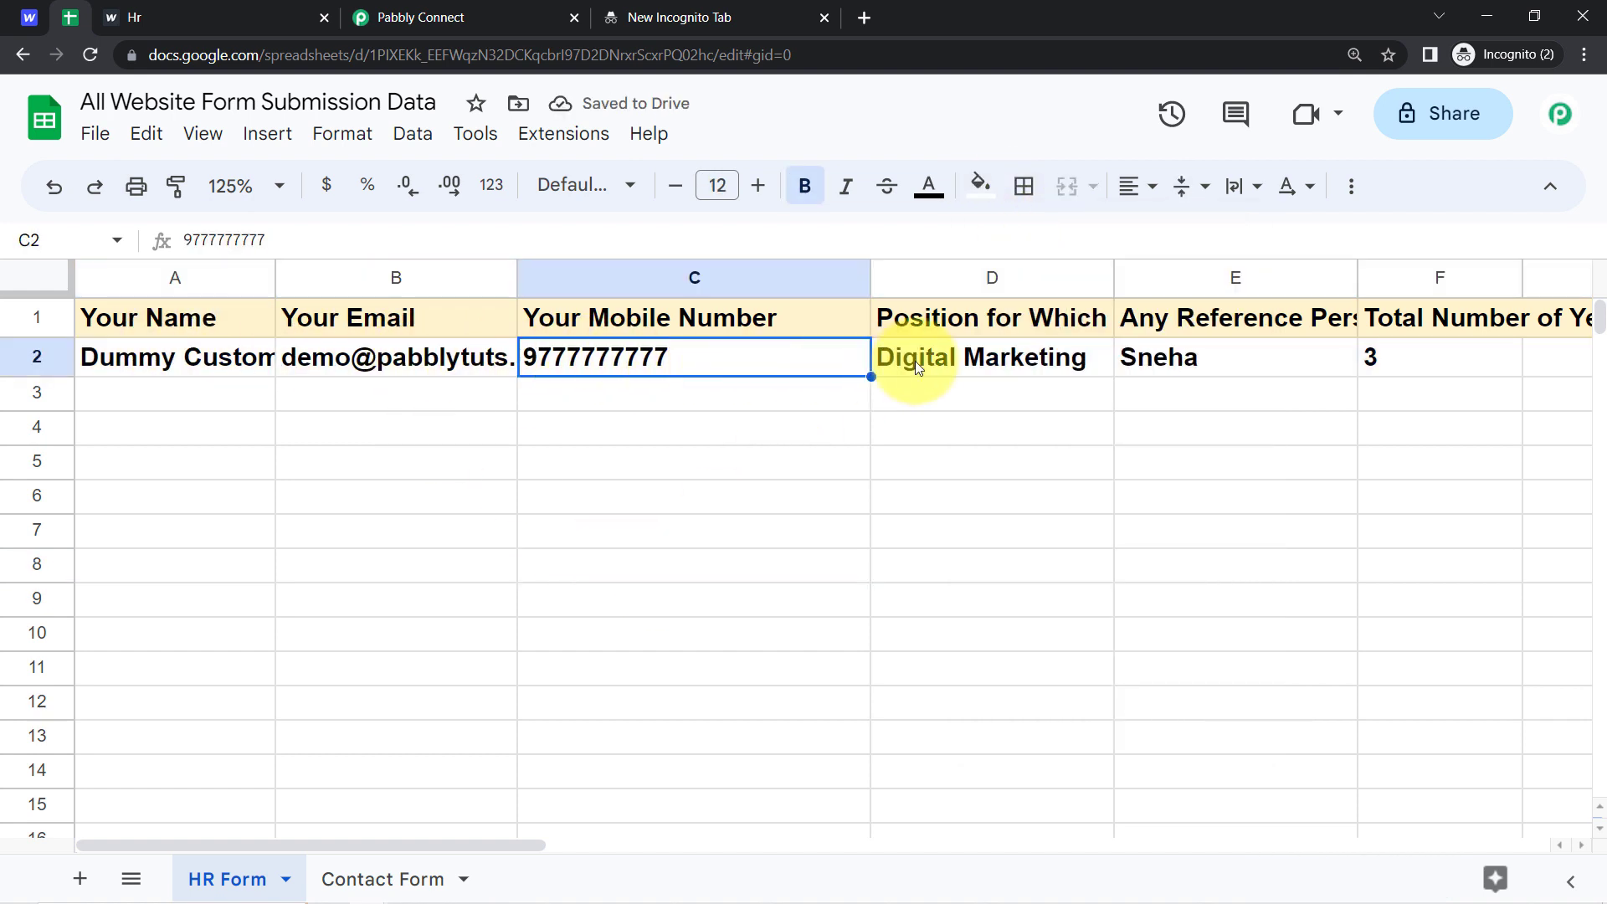
pyautogui.click(960, 361)
pyautogui.click(1178, 370)
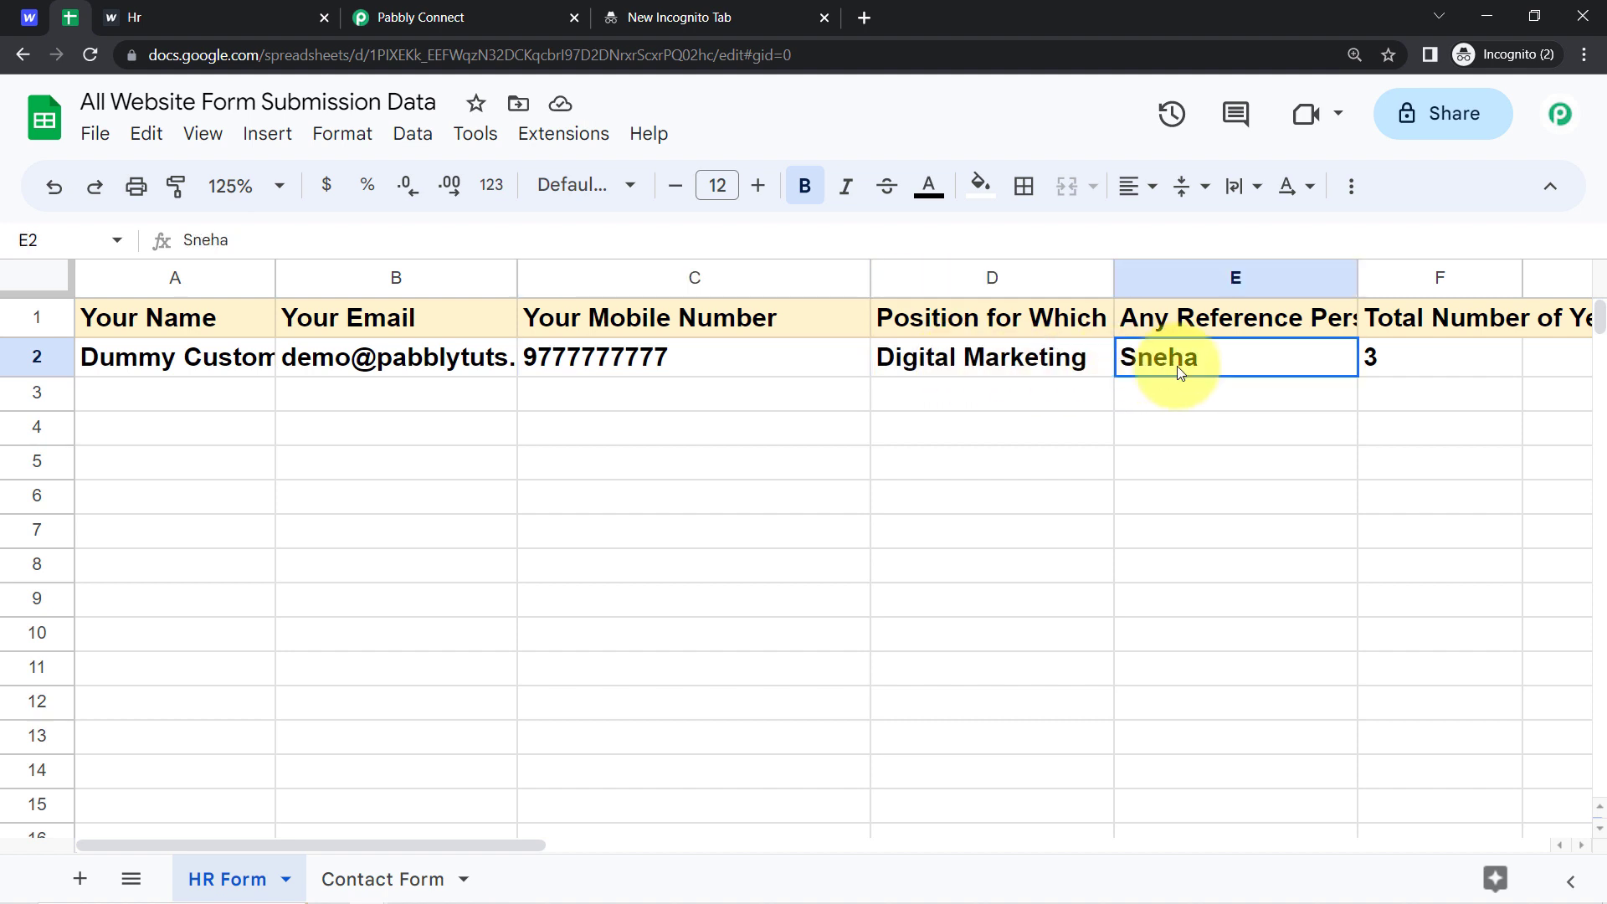
# Check the Total Number of Year Experience value in row 2 and compare the HR Form sheet with the website's job application form
pyautogui.click(1394, 373)
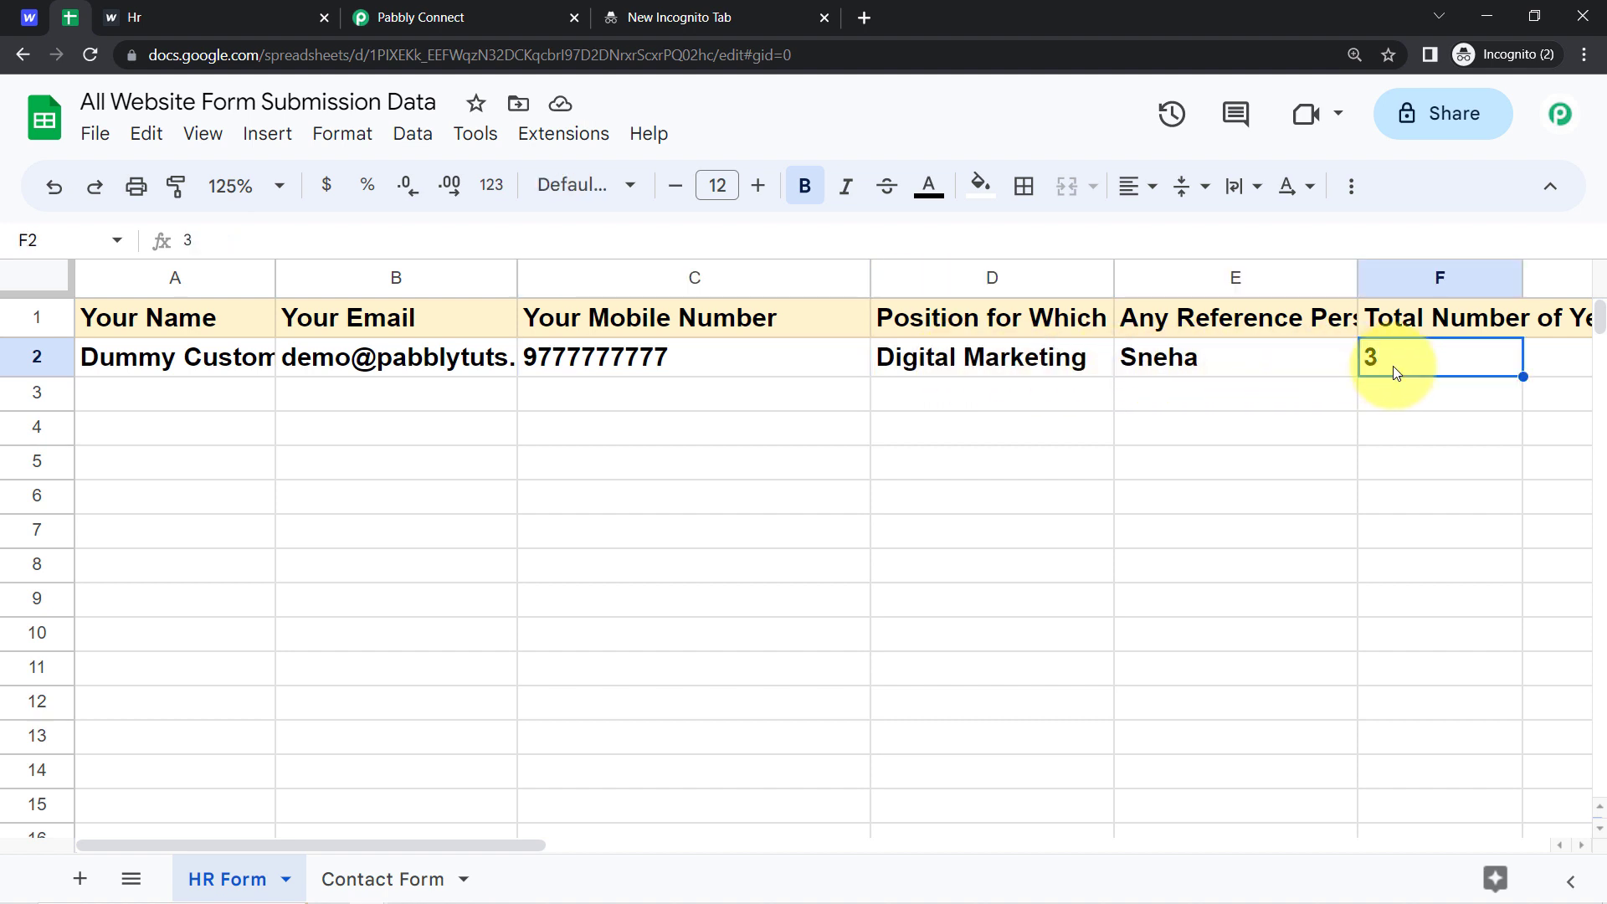
pyautogui.click(1251, 494)
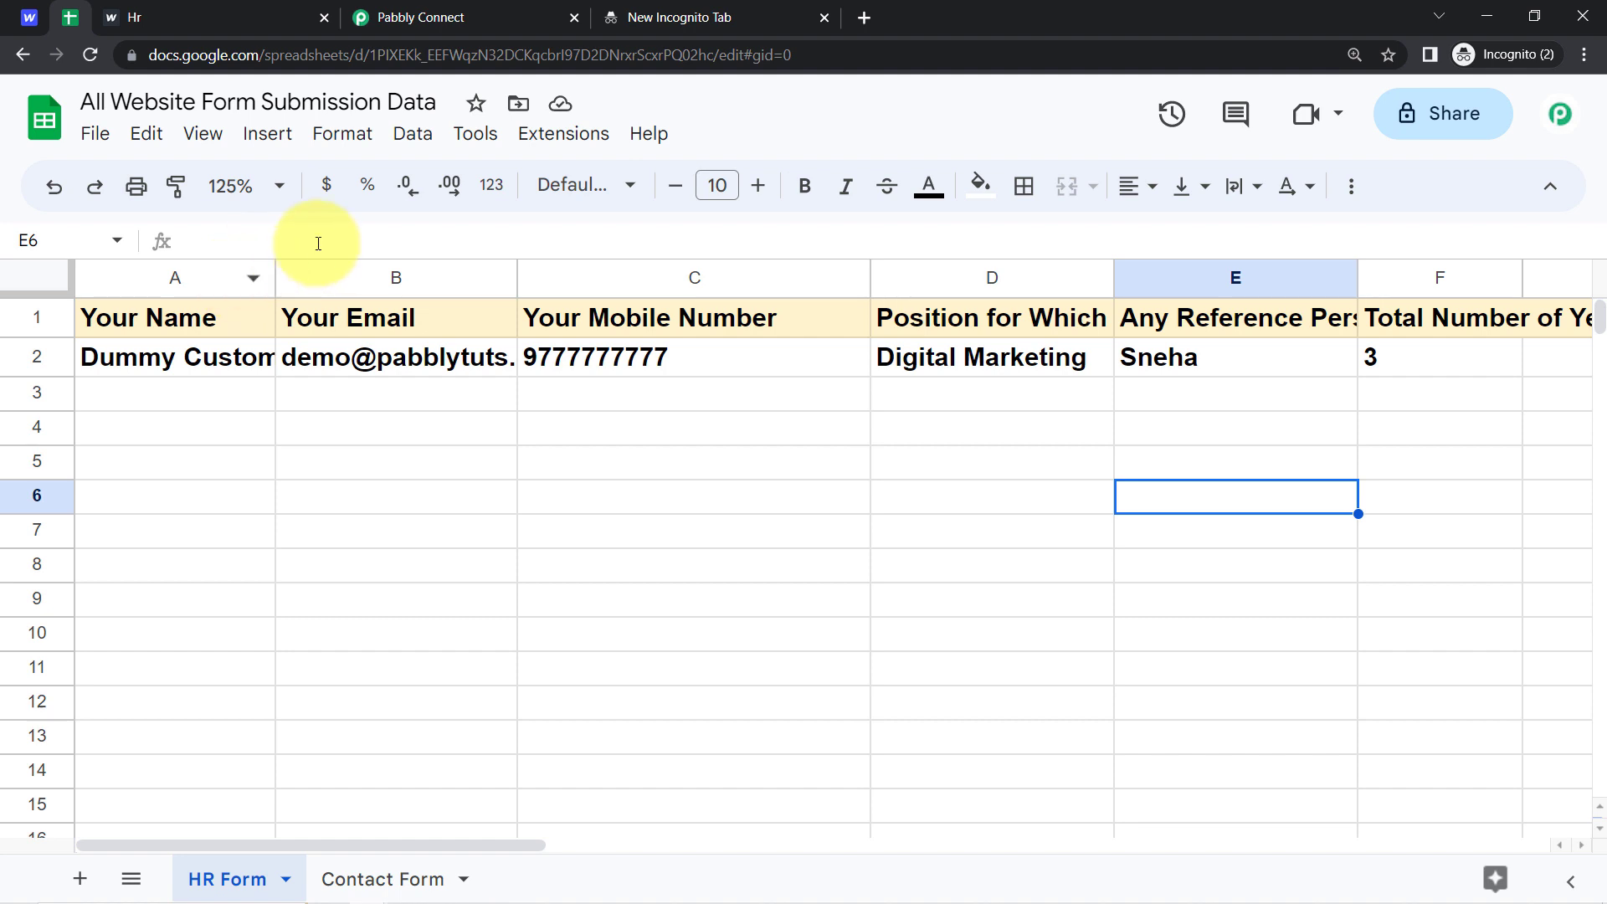
pyautogui.click(193, 20)
pyautogui.moveTo(696, 279); pyautogui.dragTo(911, 294)
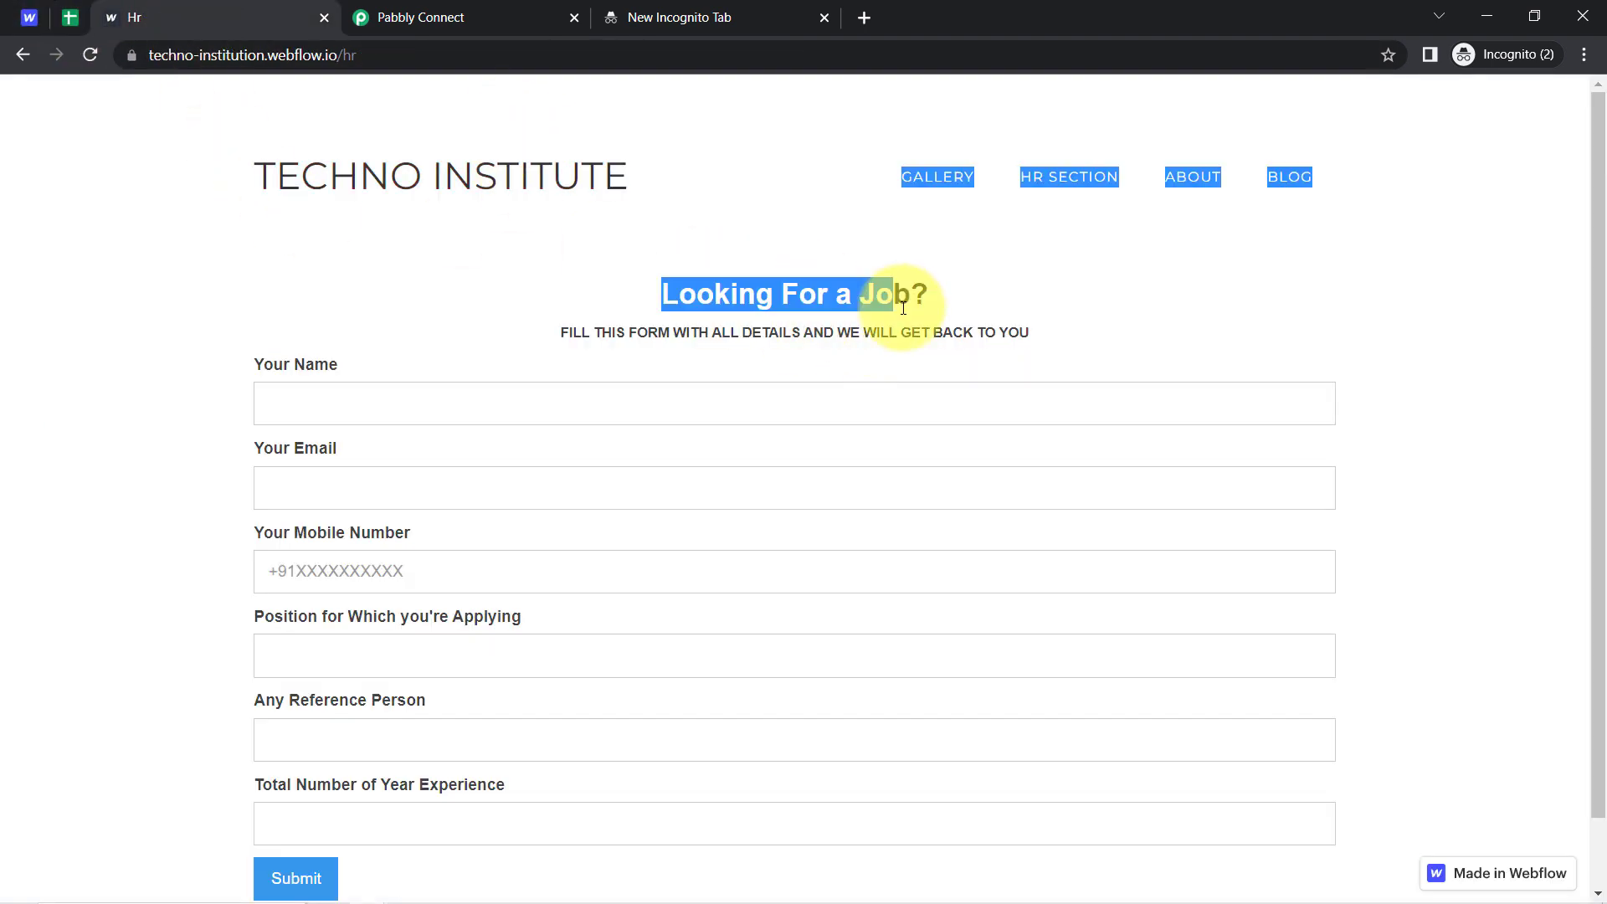
pyautogui.click(70, 17)
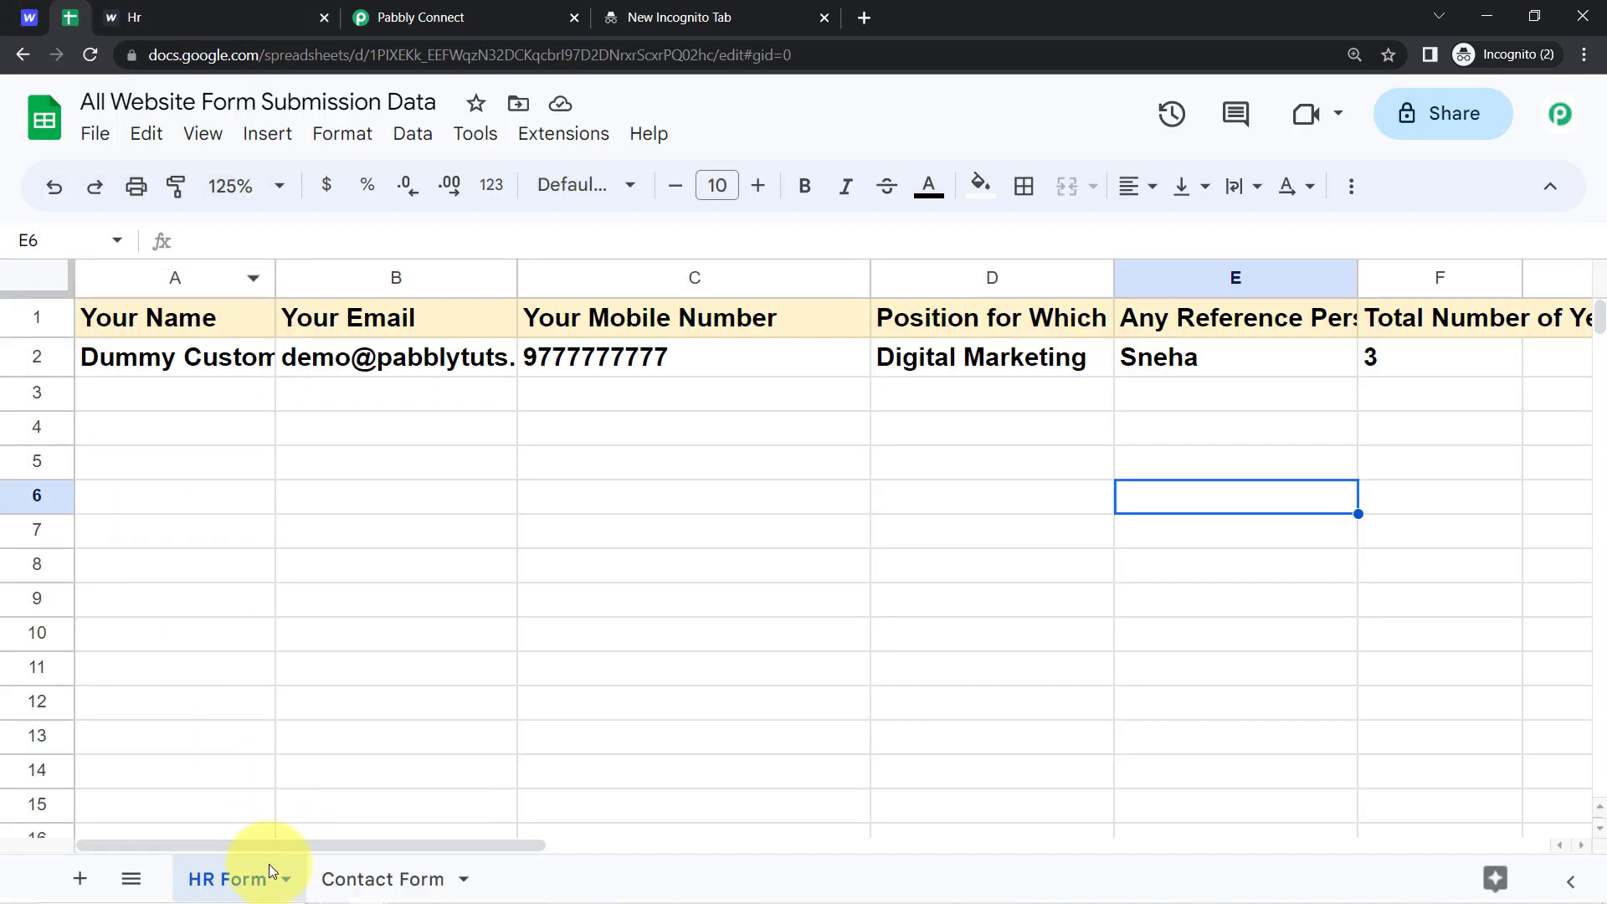
pyautogui.click(220, 24)
pyautogui.click(1126, 205)
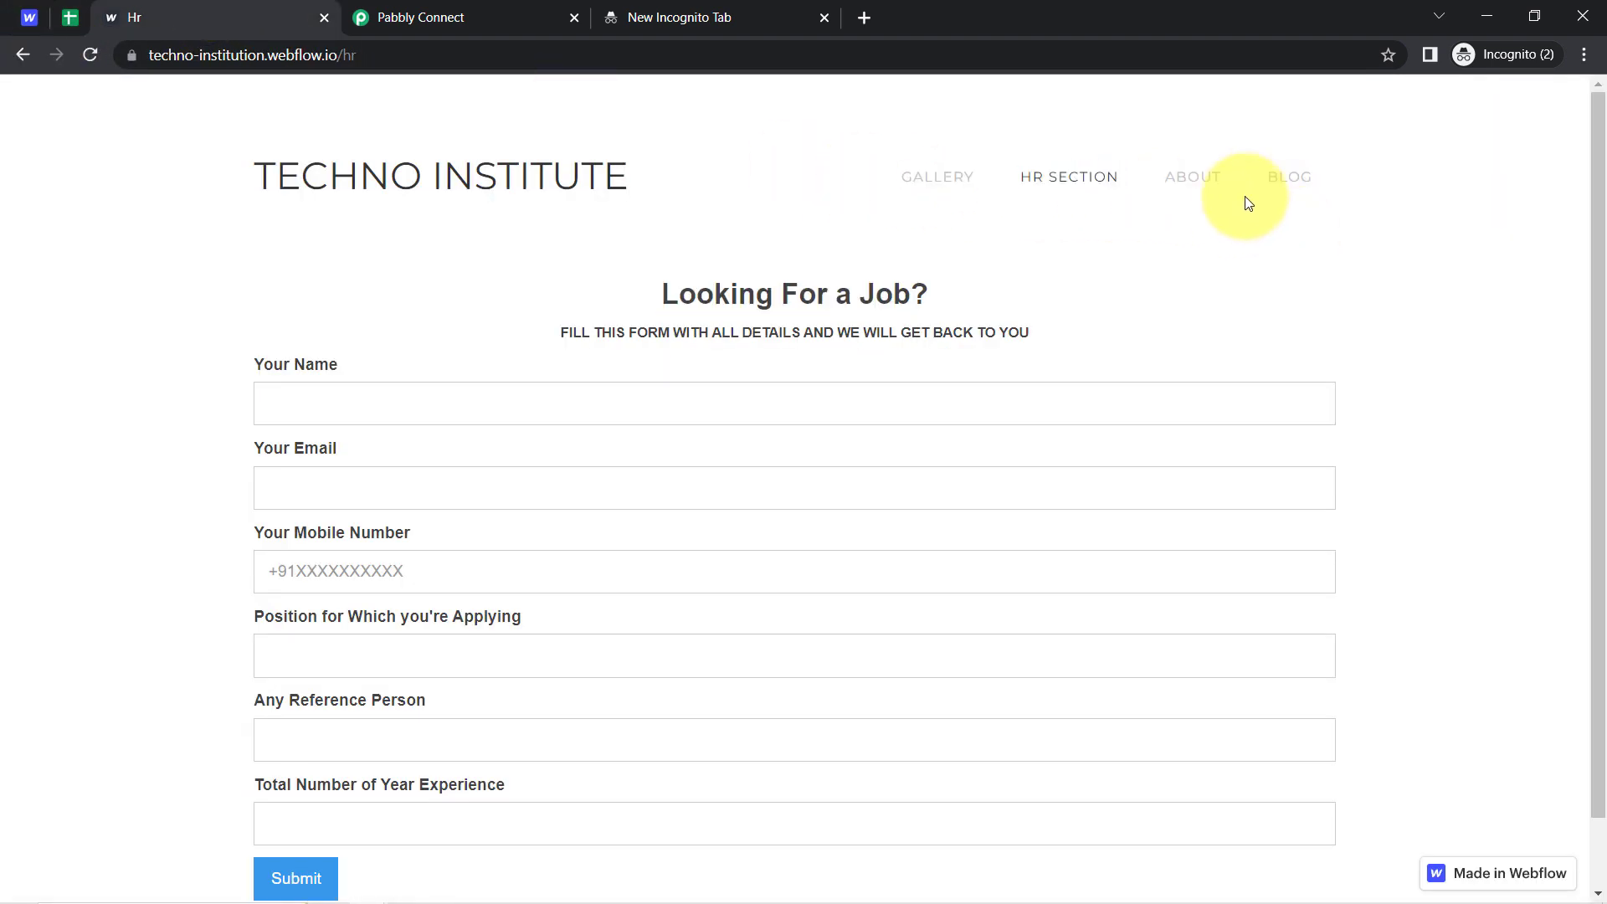
# Open the Techno Institute site's About page and locate the Contact Us form's Name and Email Address fields
pyautogui.click(1178, 186)
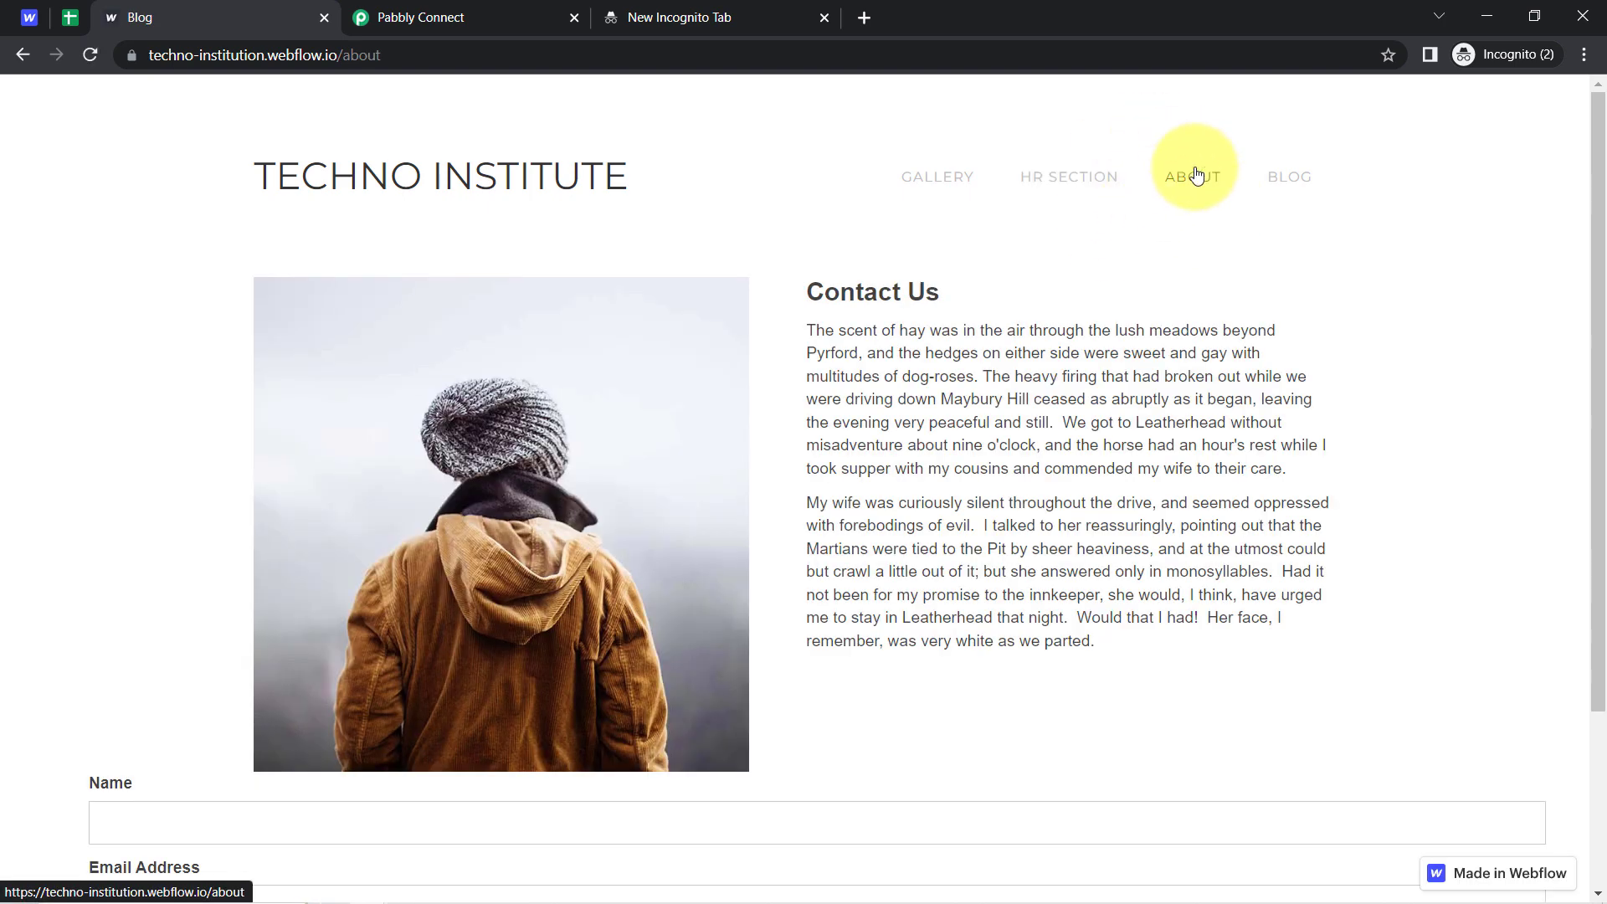
pyautogui.moveTo(808, 290); pyautogui.dragTo(962, 315)
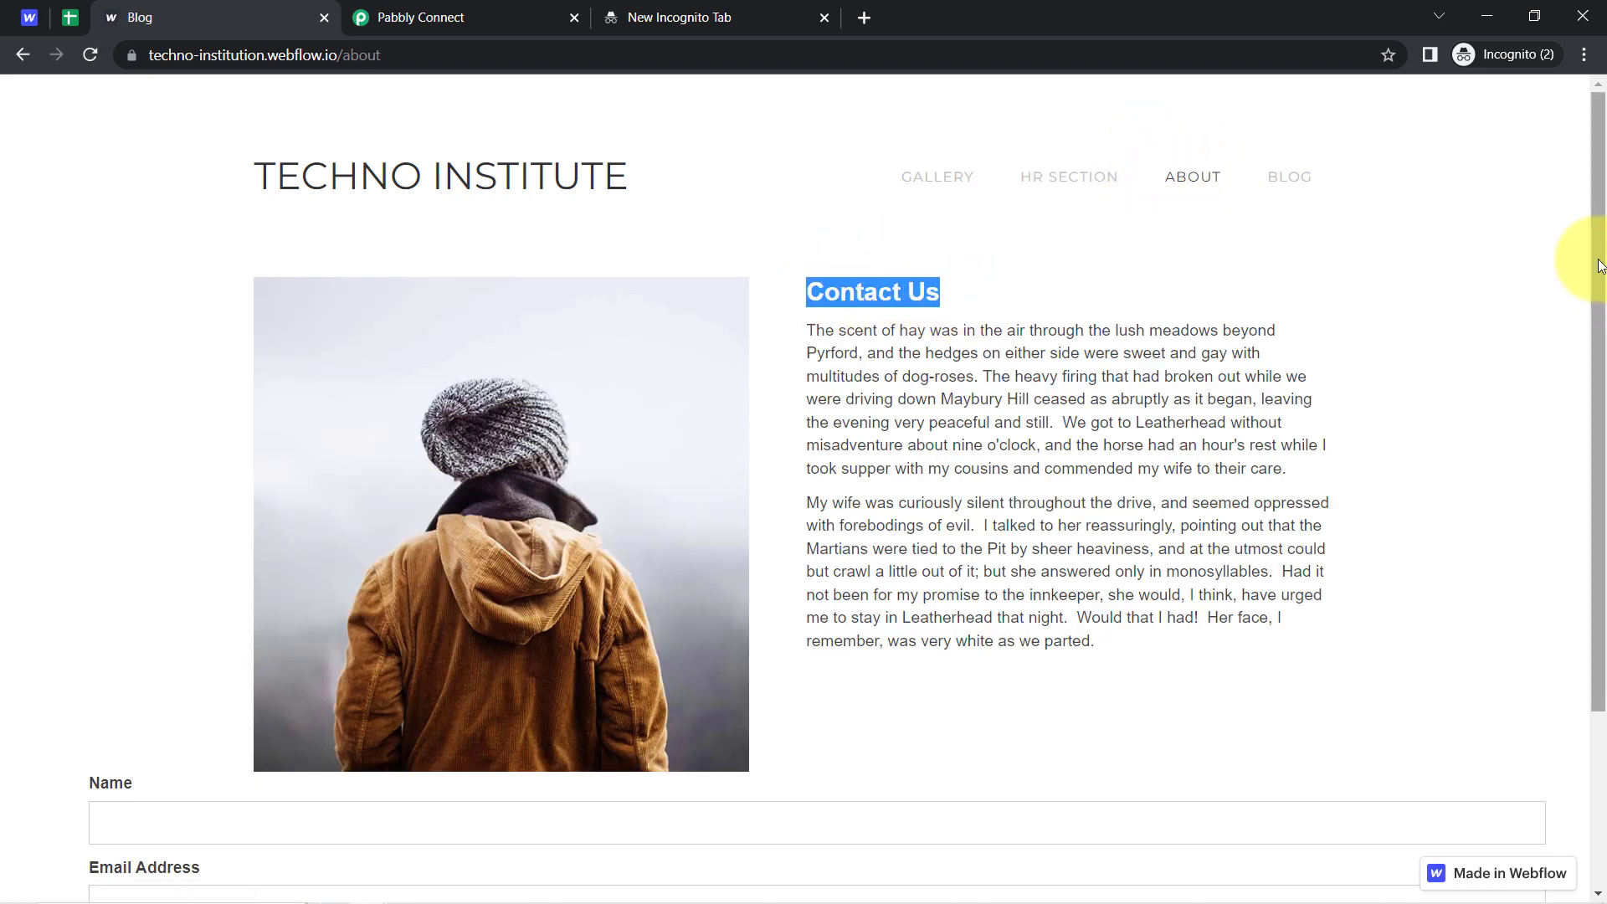
pyautogui.moveTo(1599, 259); pyautogui.dragTo(1598, 480)
pyautogui.moveTo(104, 551); pyautogui.dragTo(134, 550)
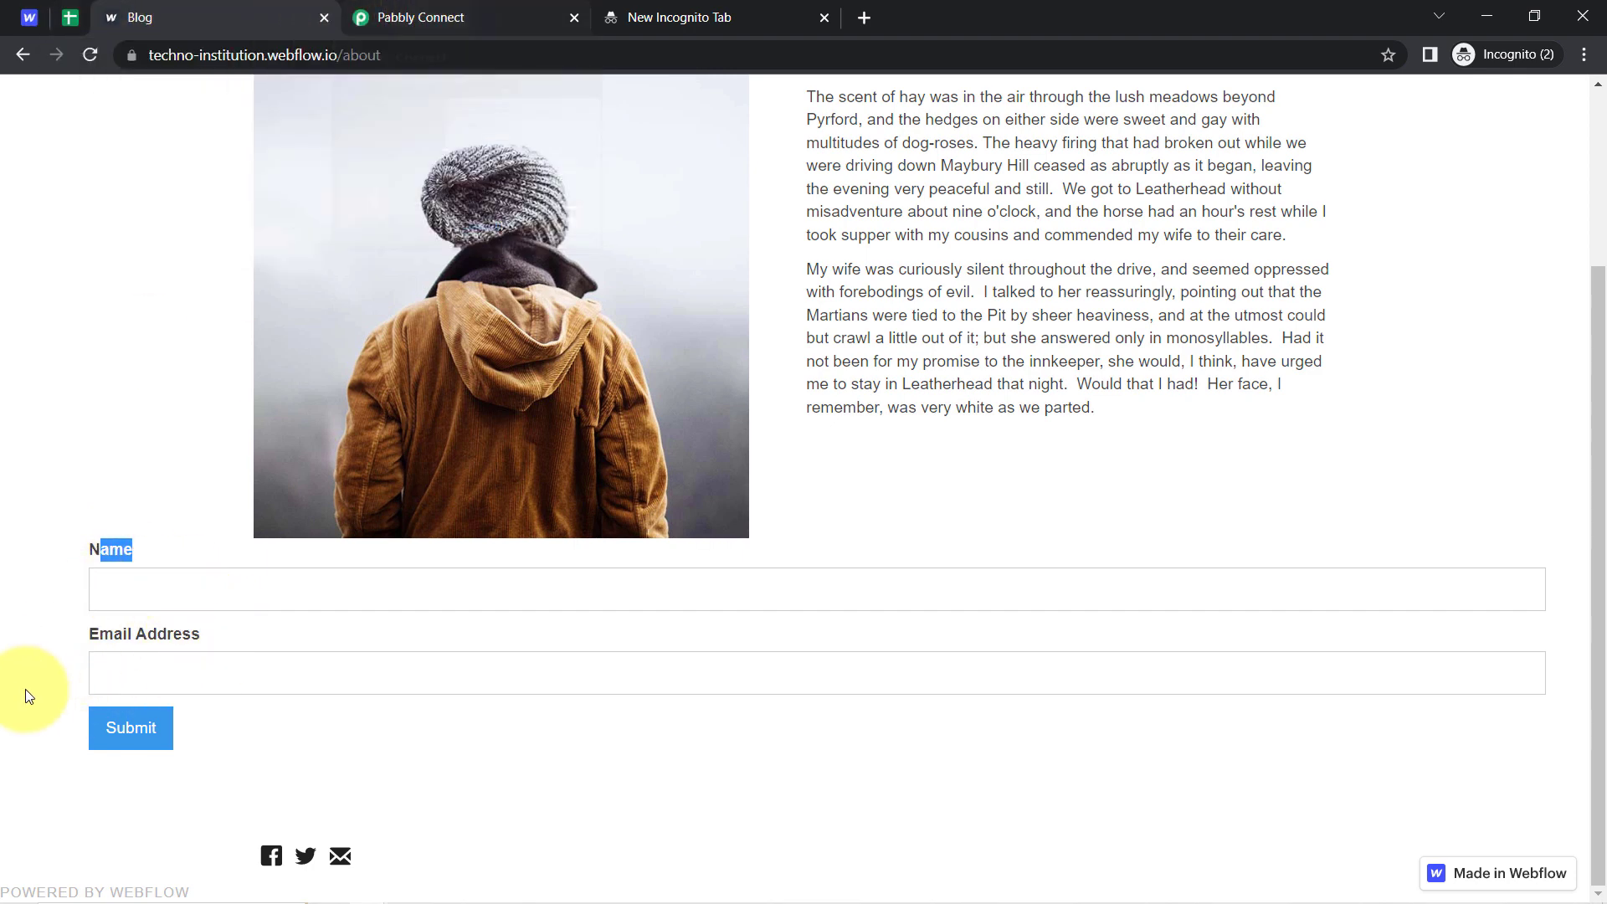
# Switch to Pabbly Connect, close the HR Form Submission Data route and start re-capturing the Webflow trigger's webhook response
pyautogui.click(427, 10)
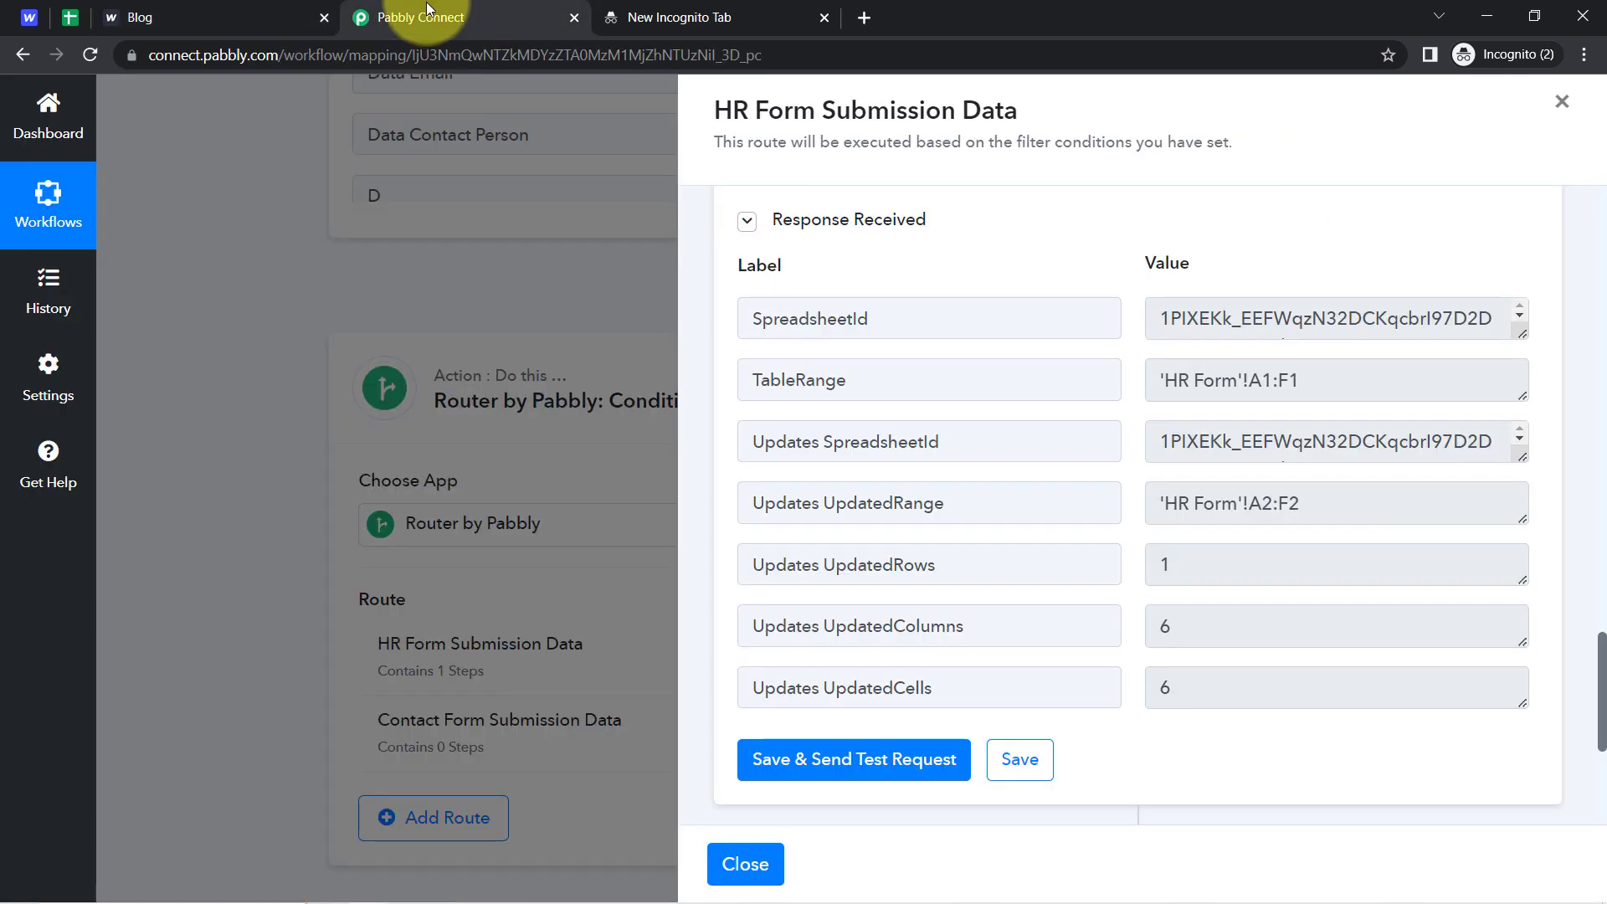
pyautogui.click(741, 862)
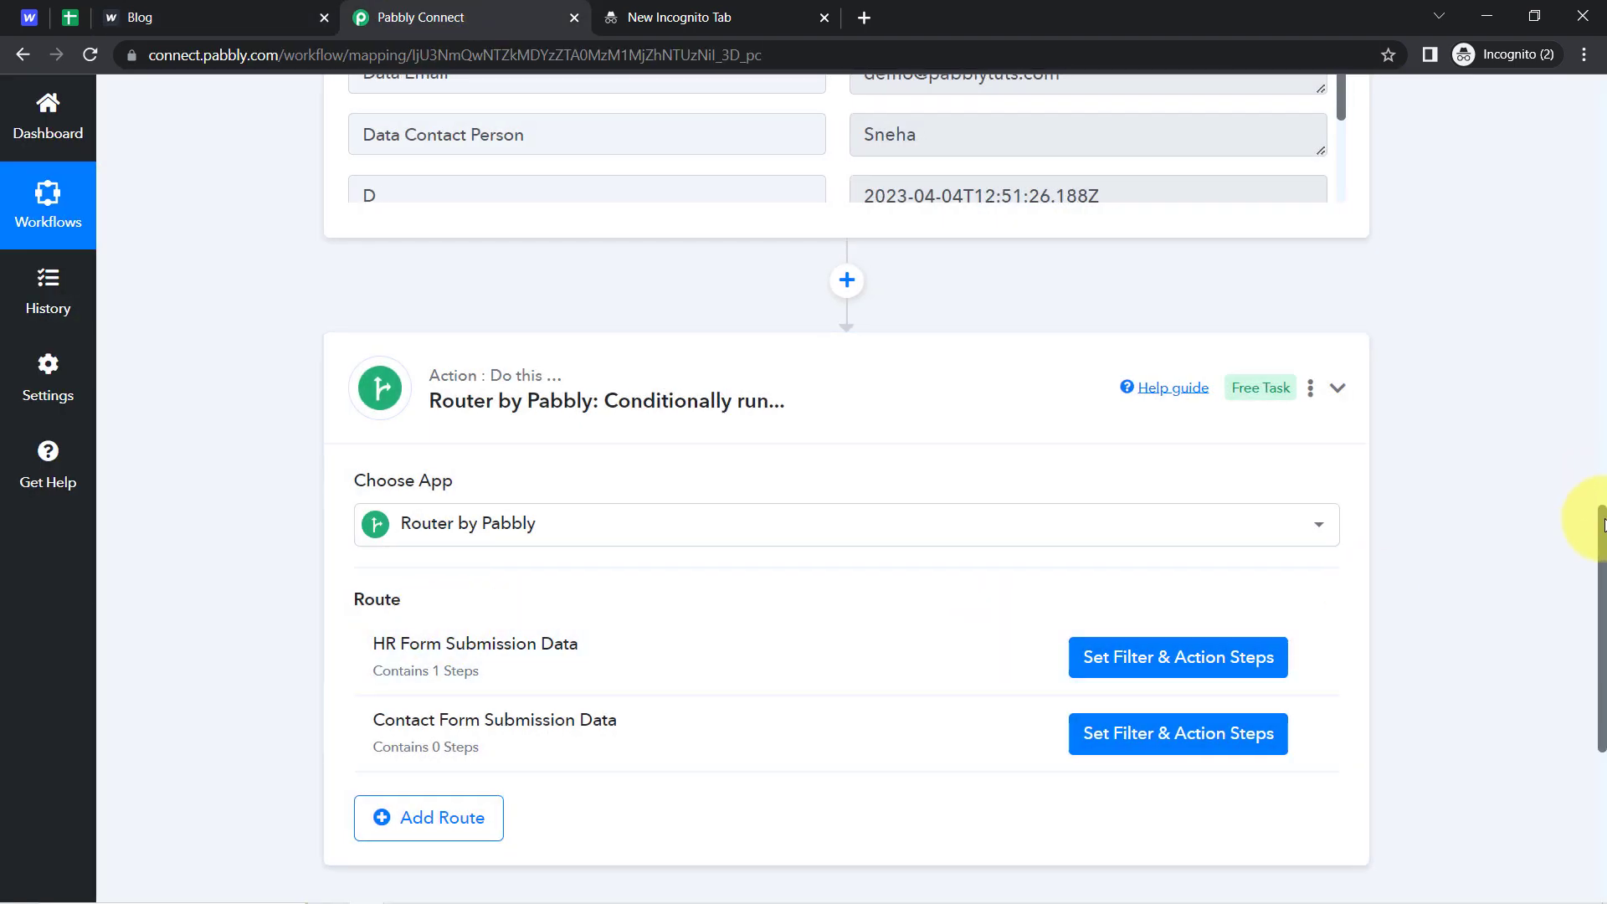
pyautogui.scroll(-3, 1603, 551)
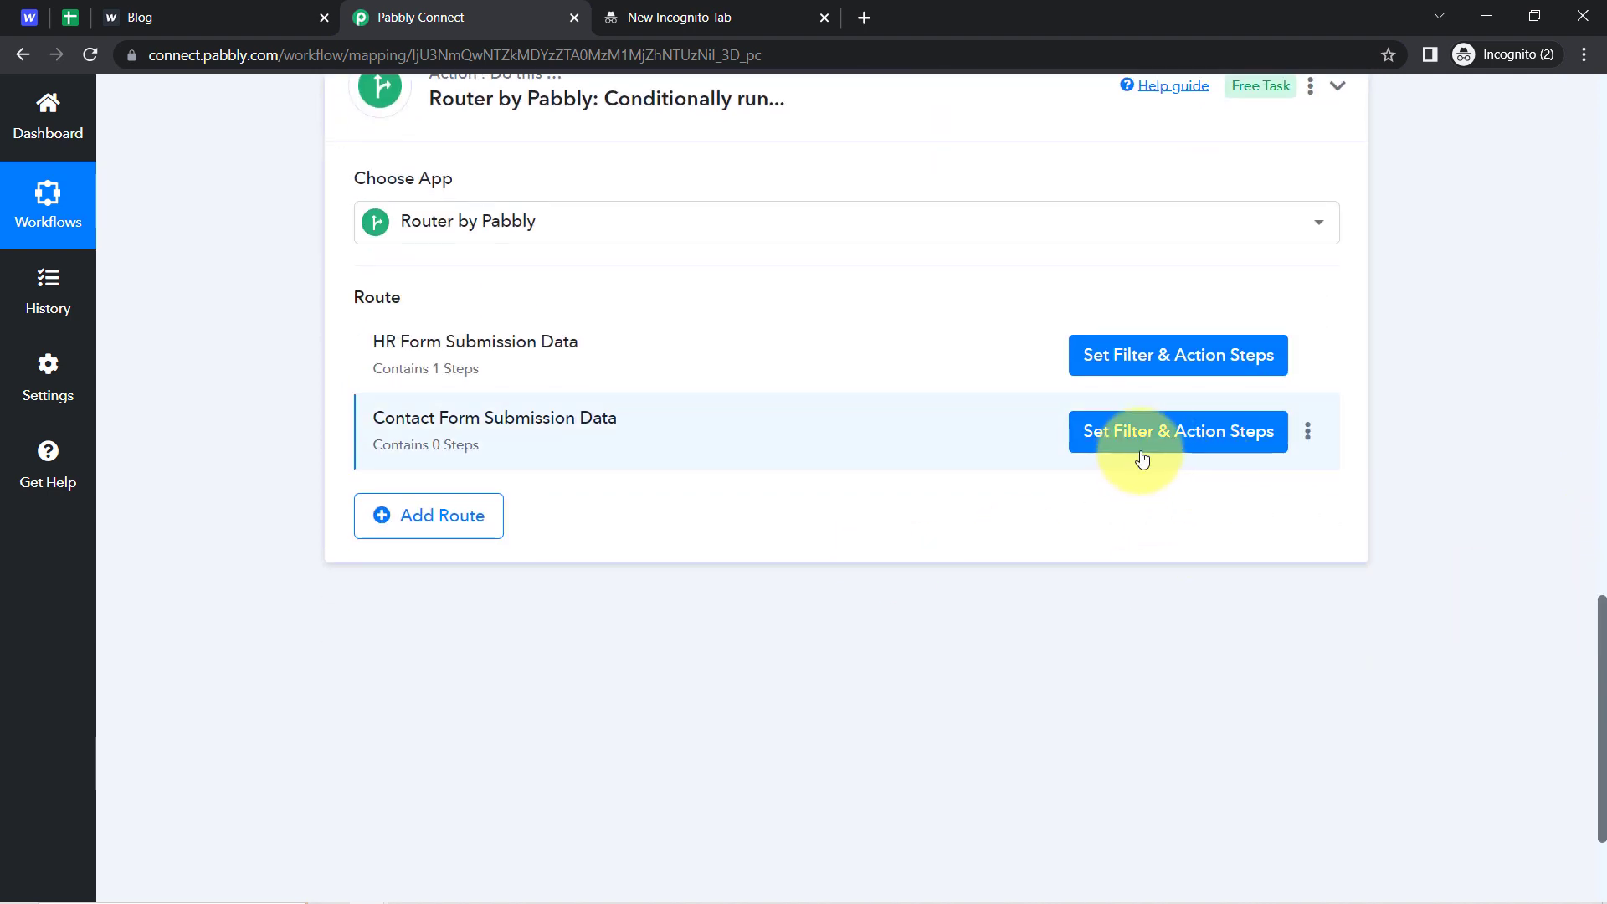
pyautogui.moveTo(430, 418); pyautogui.dragTo(565, 421)
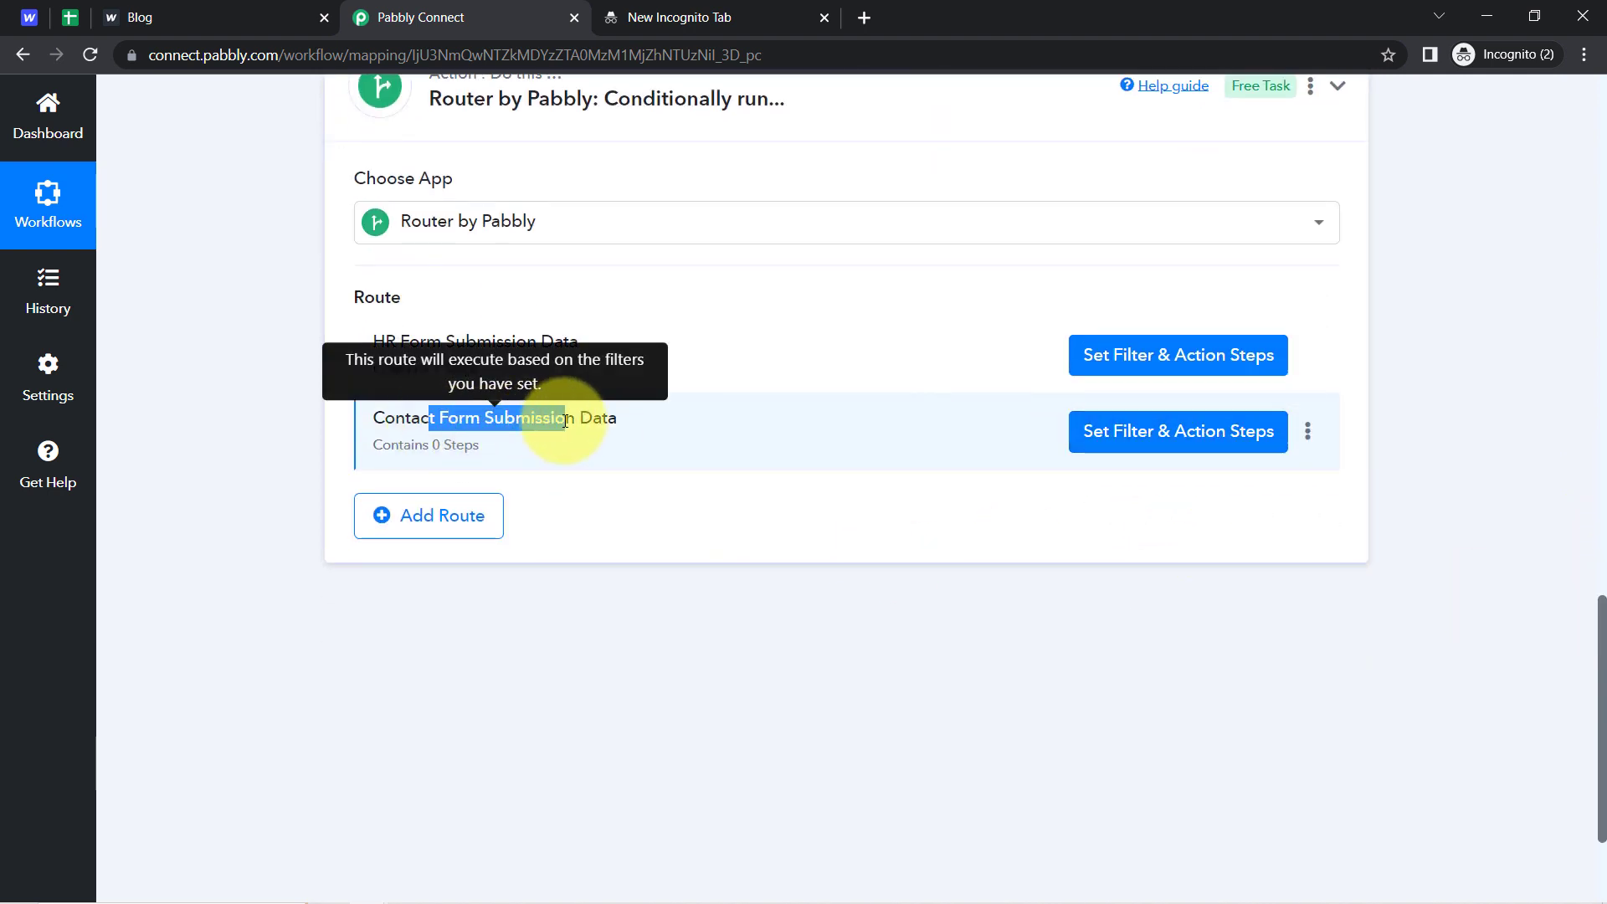
pyautogui.moveTo(1604, 649); pyautogui.dragTo(1559, 309)
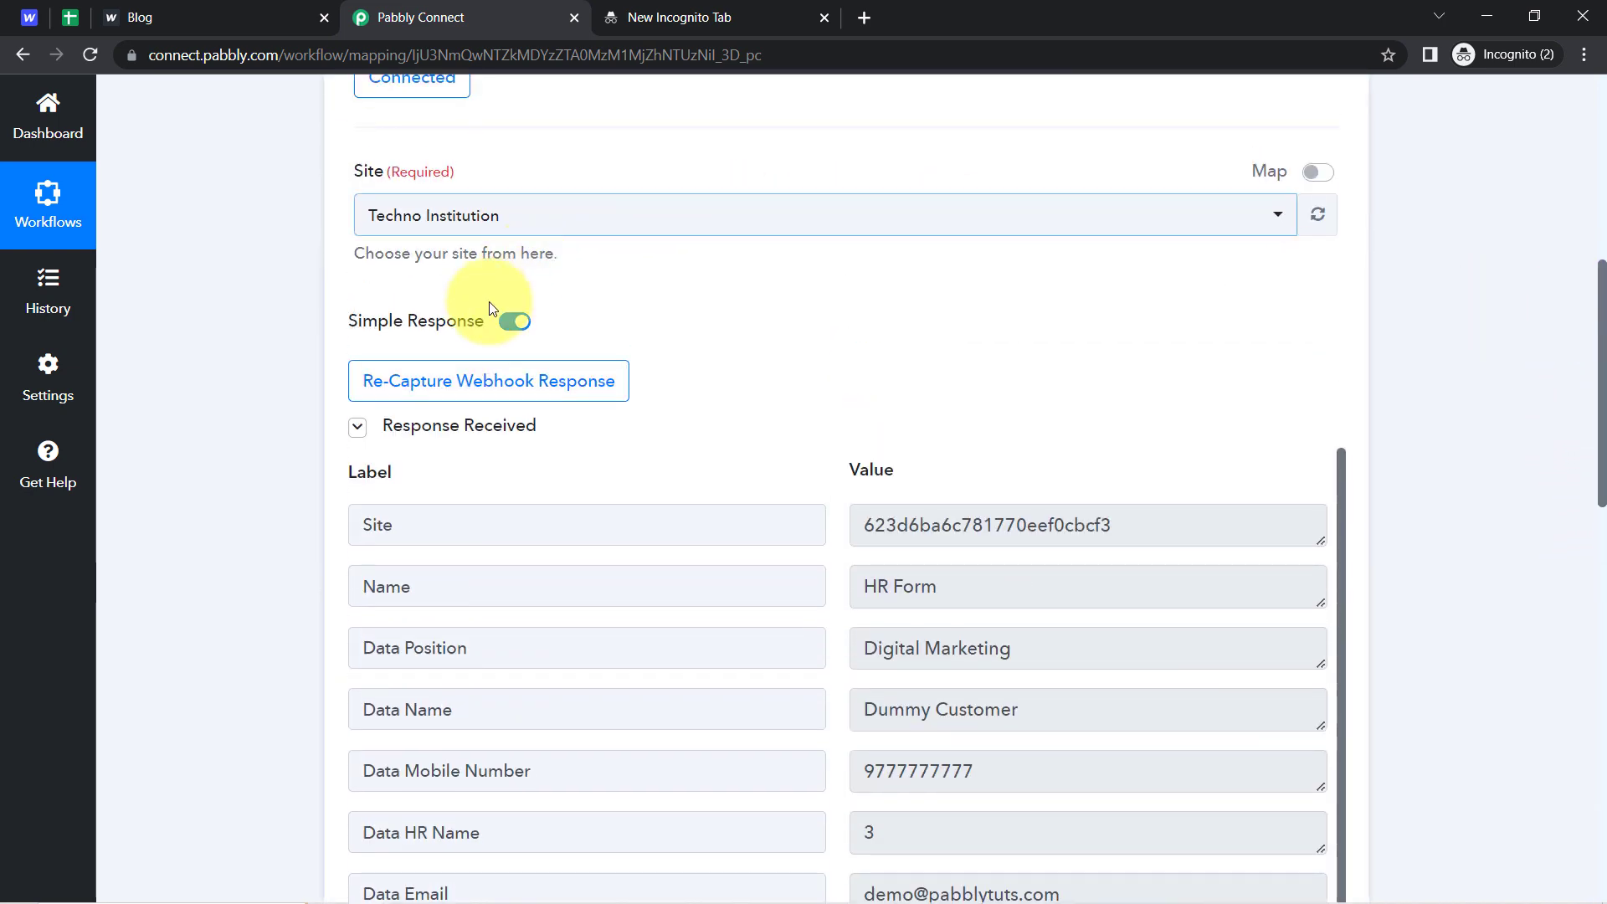
pyautogui.click(366, 385)
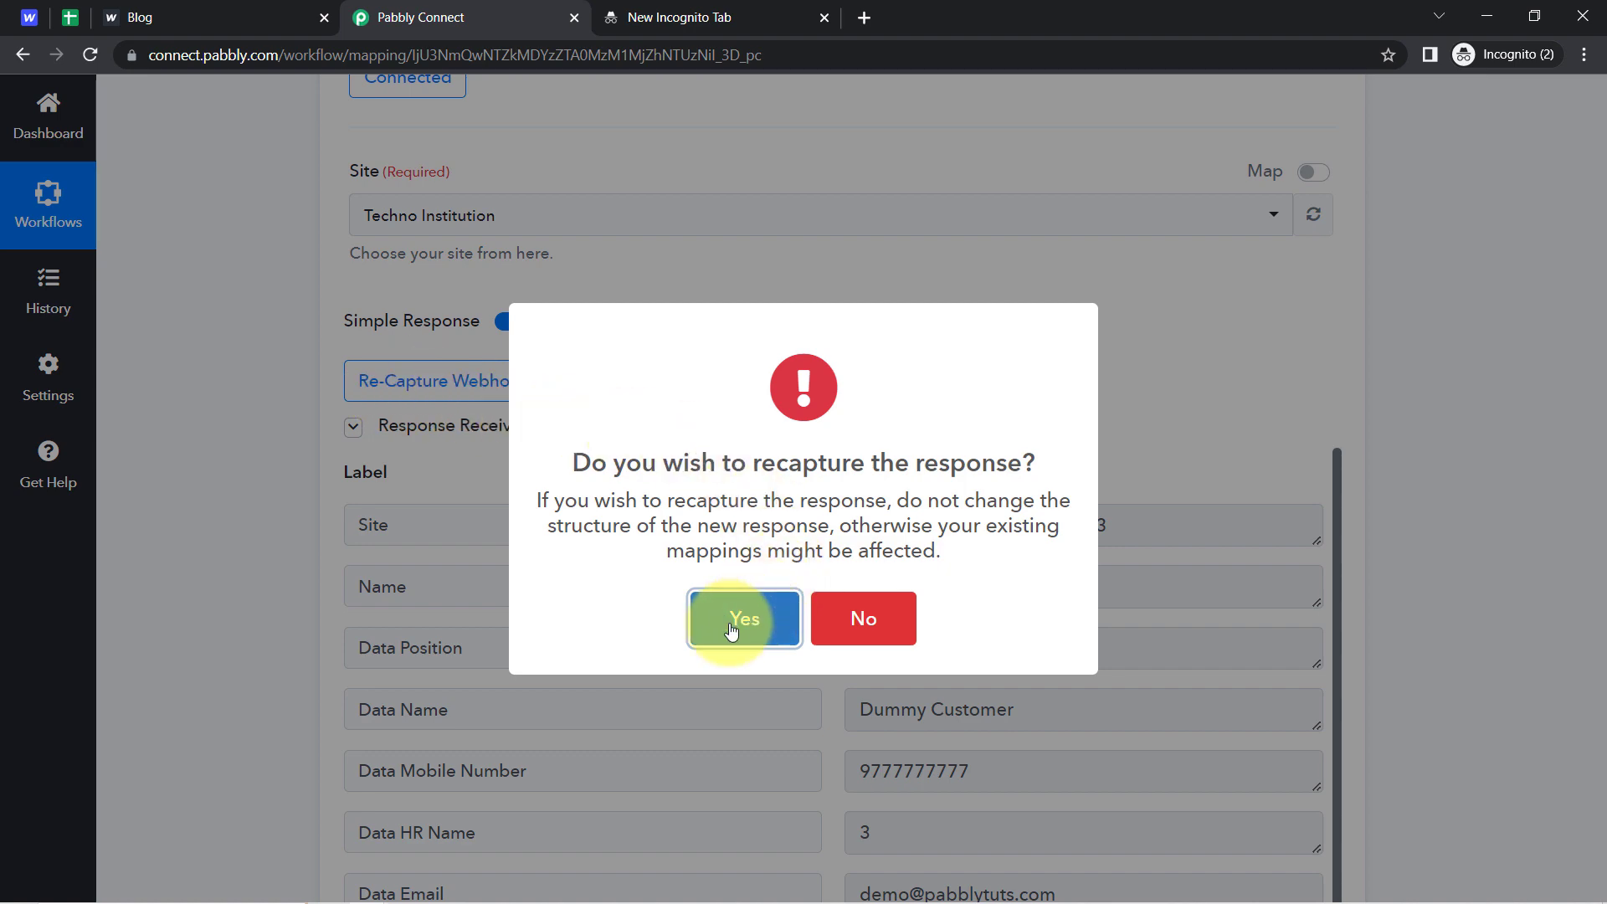
pyautogui.click(730, 630)
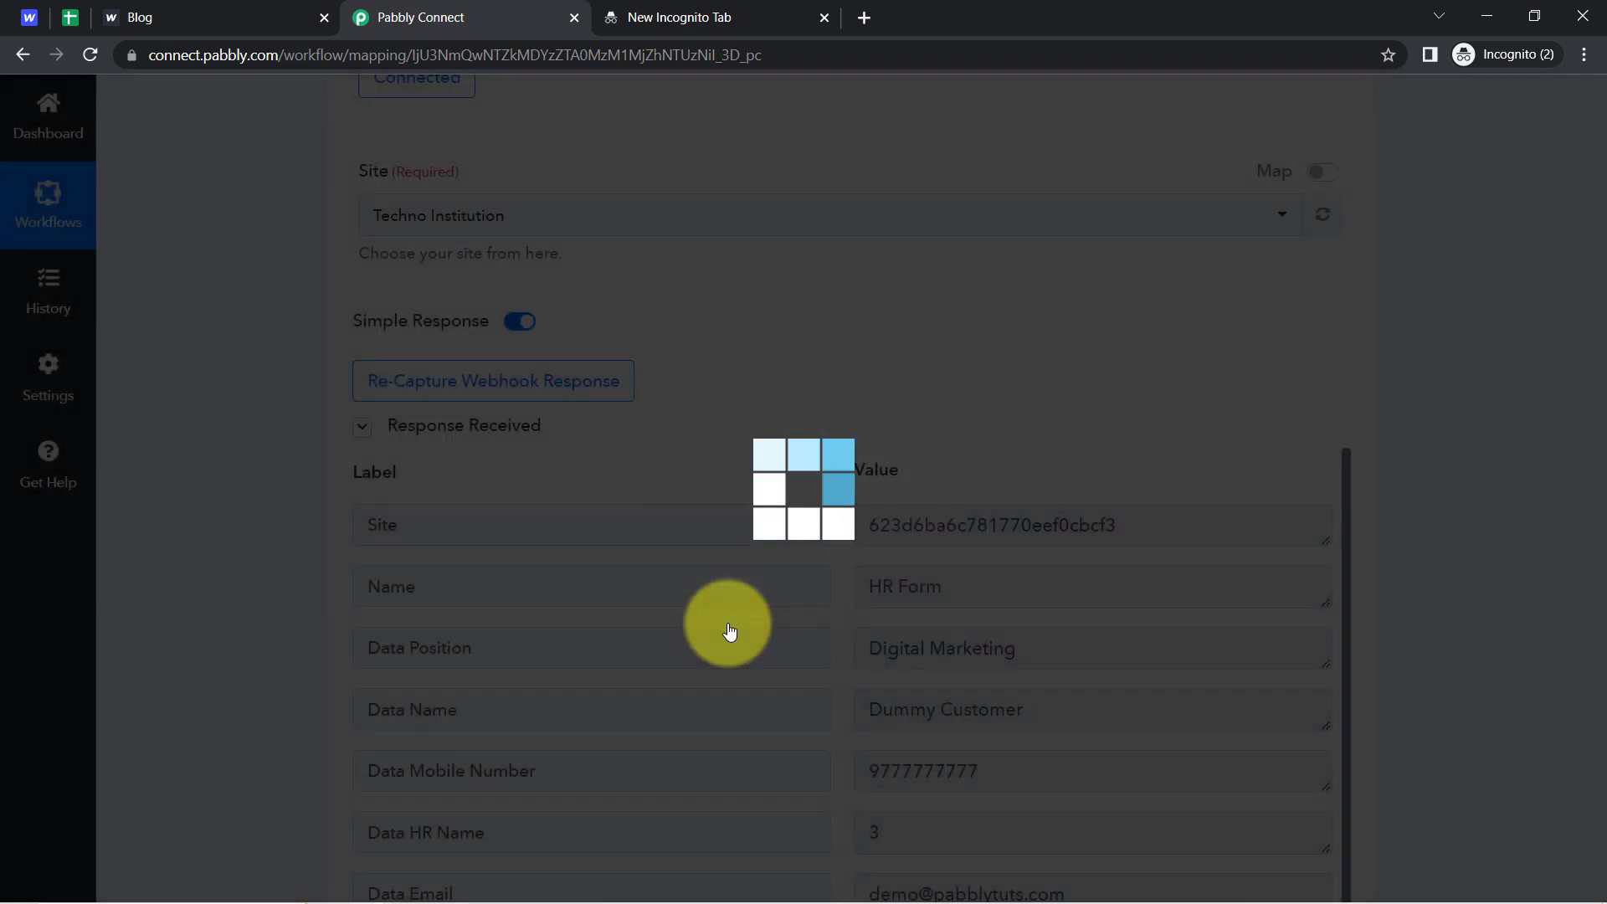
# Switch to the website and submit the Contact Us form with the name Test Customer and a demo e-mail address
pyautogui.click(150, 8)
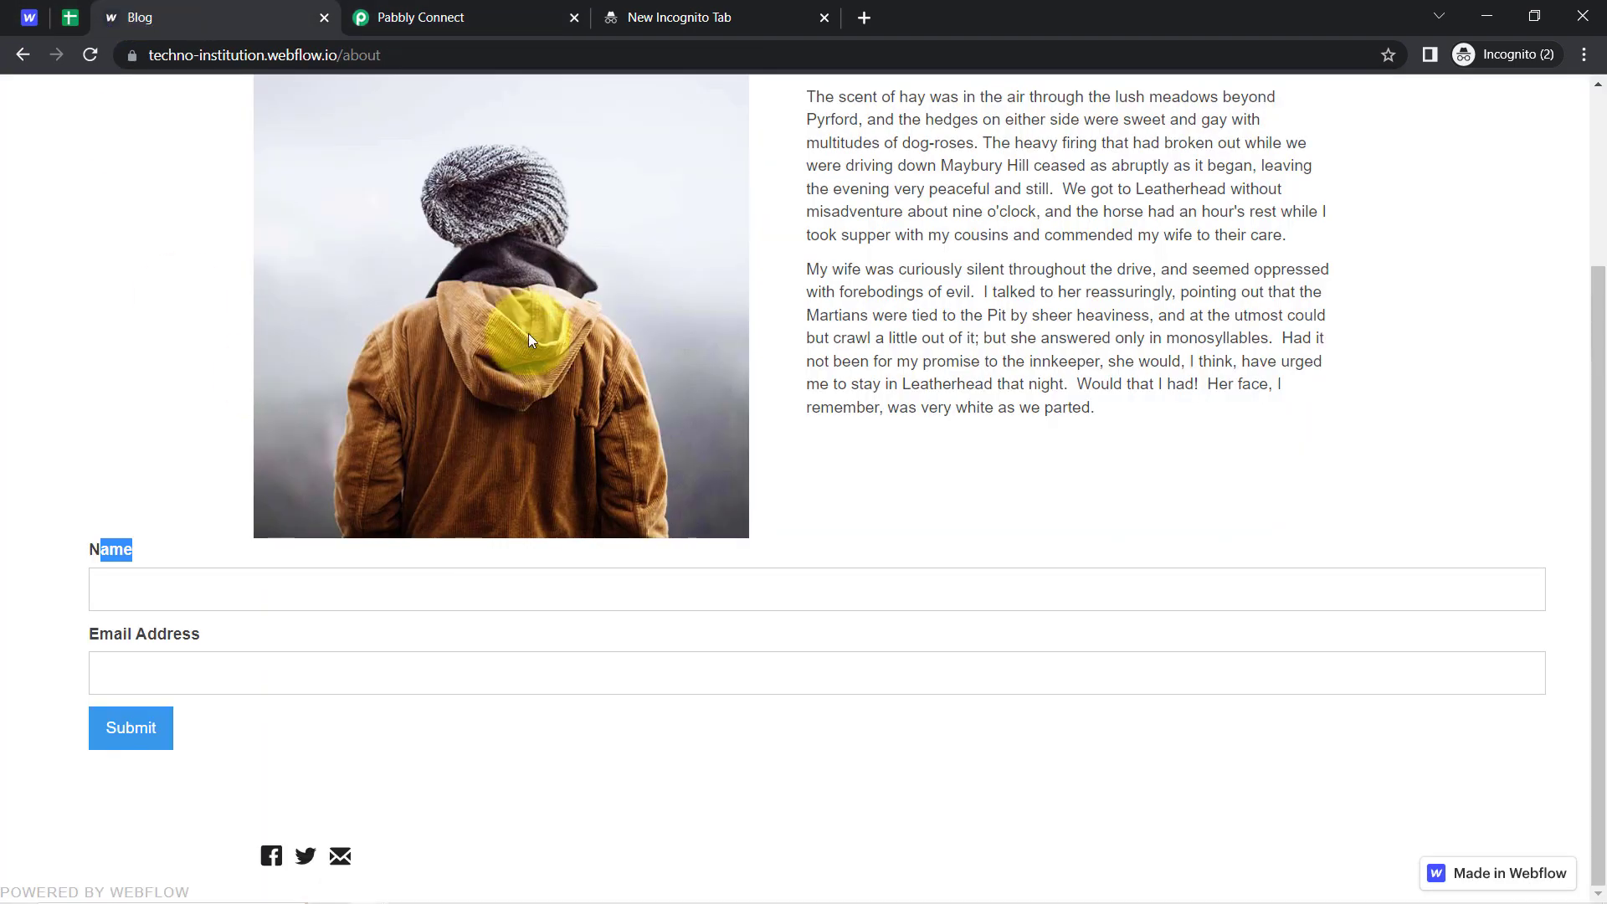
pyautogui.click(58, 591)
pyautogui.click(119, 596)
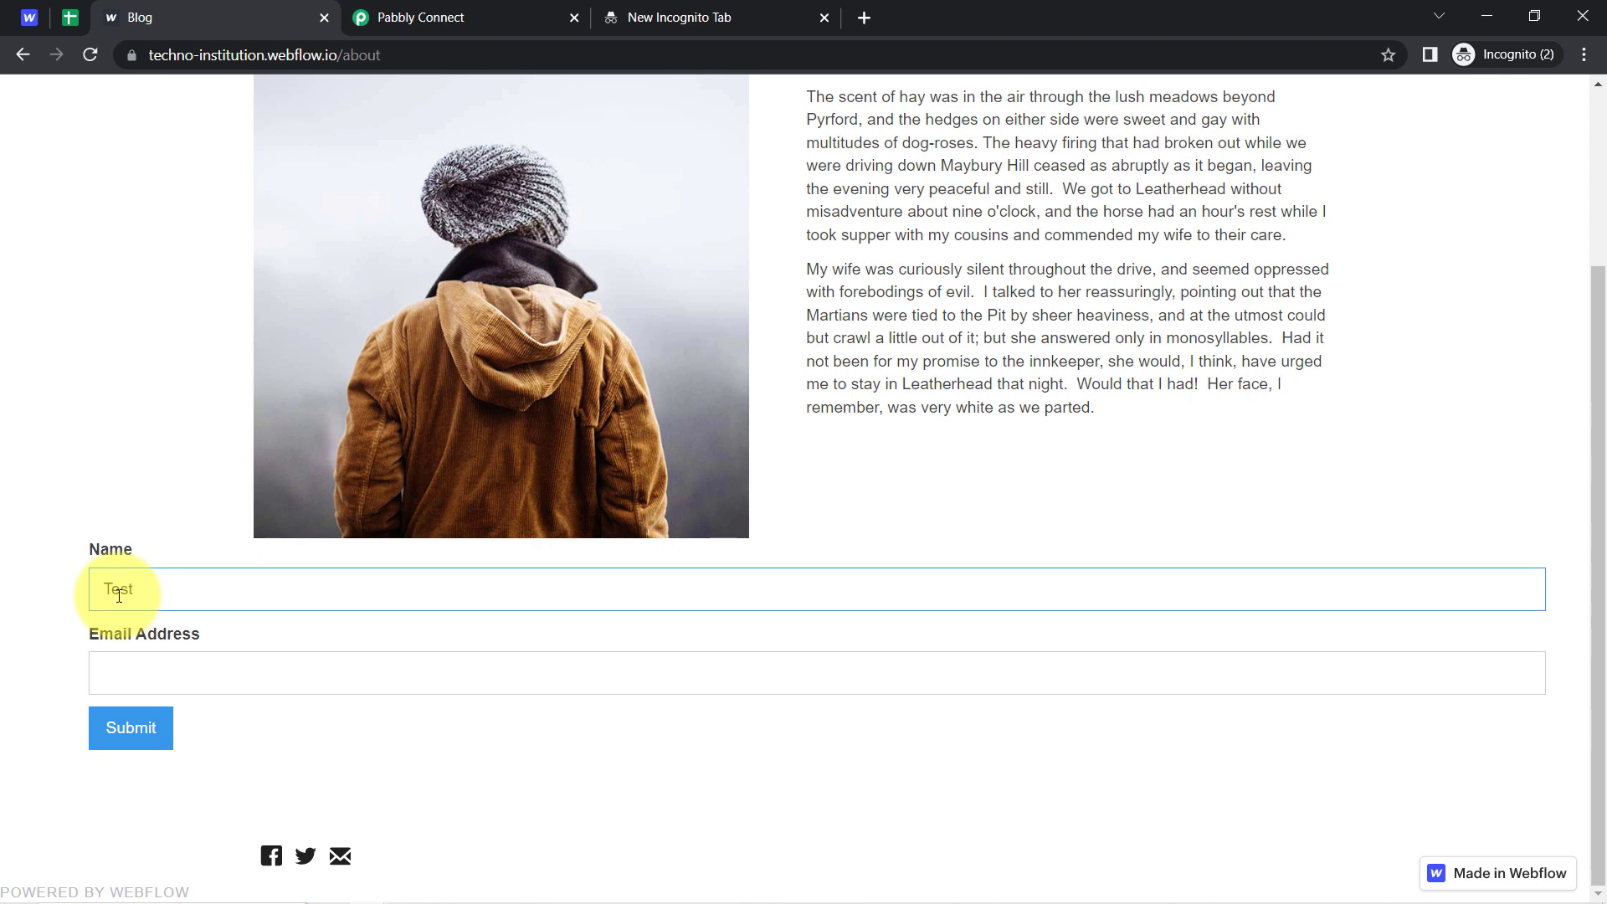
pyautogui.write('Test Customer')
pyautogui.press('Tab')
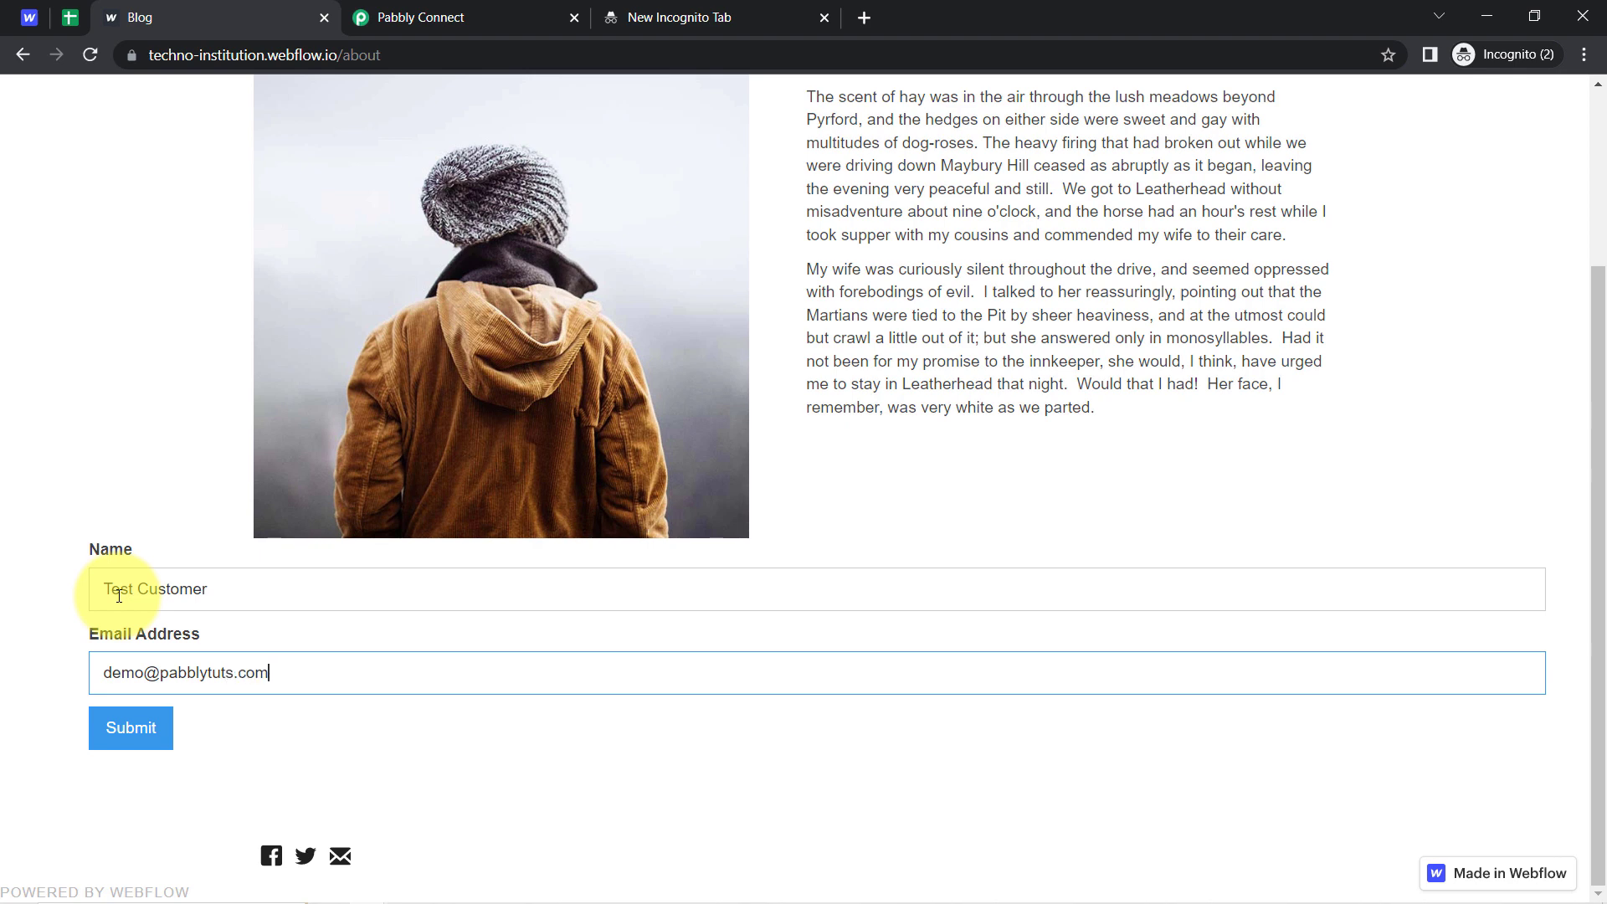
pyautogui.click(129, 728)
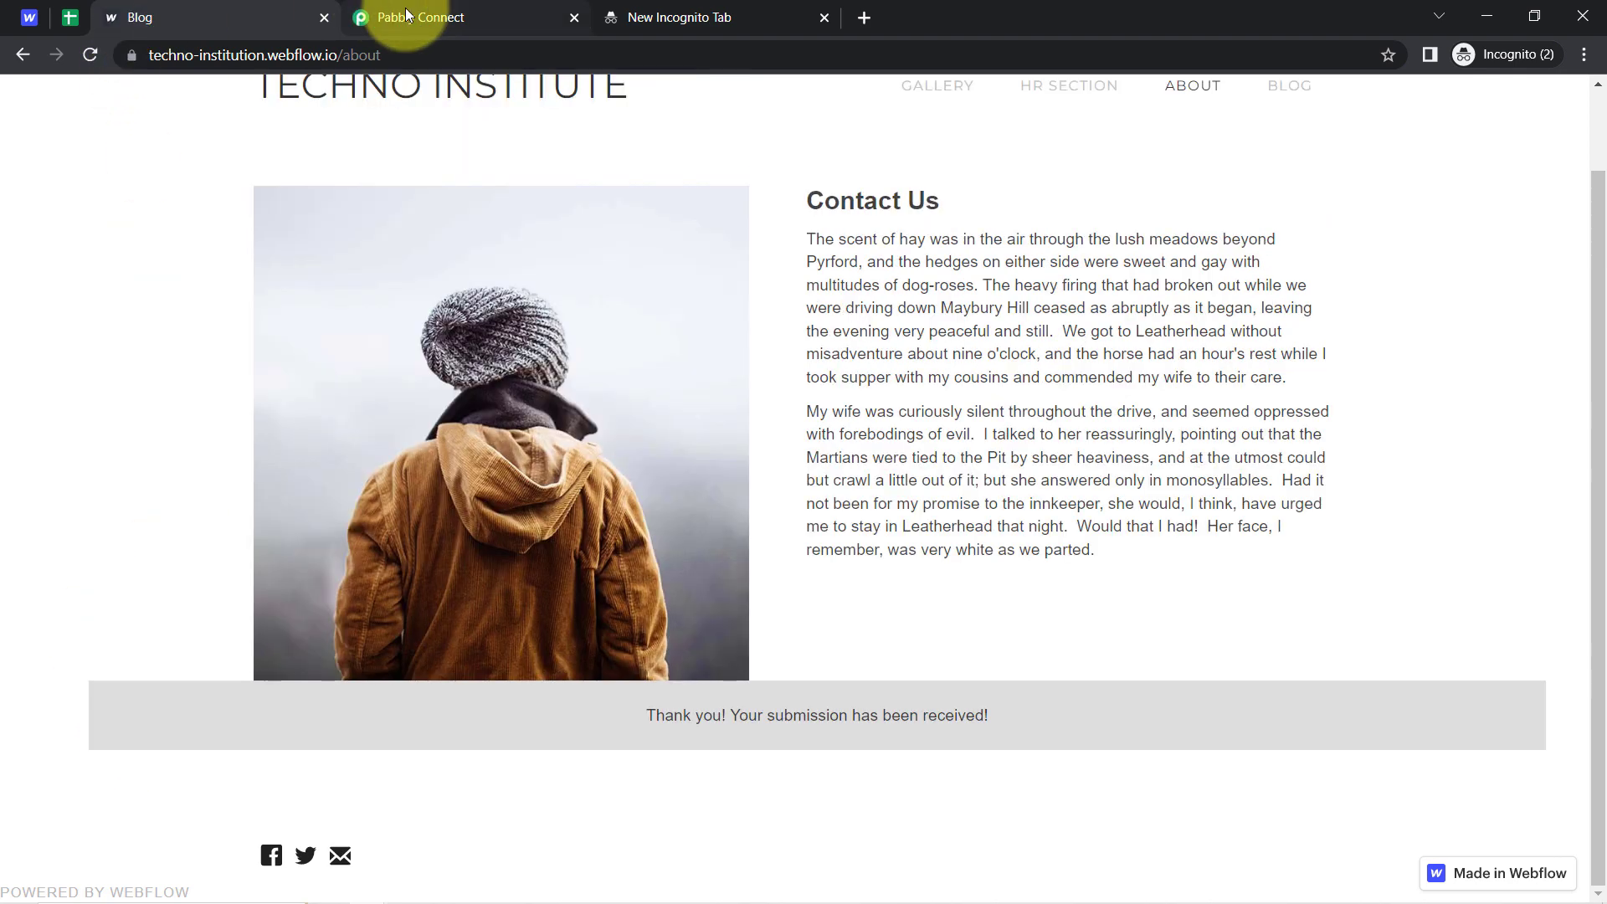
# Return to Pabbly Connect and review the form name, Data Name and Data Email in the re-captured Webflow response
pyautogui.click(406, 15)
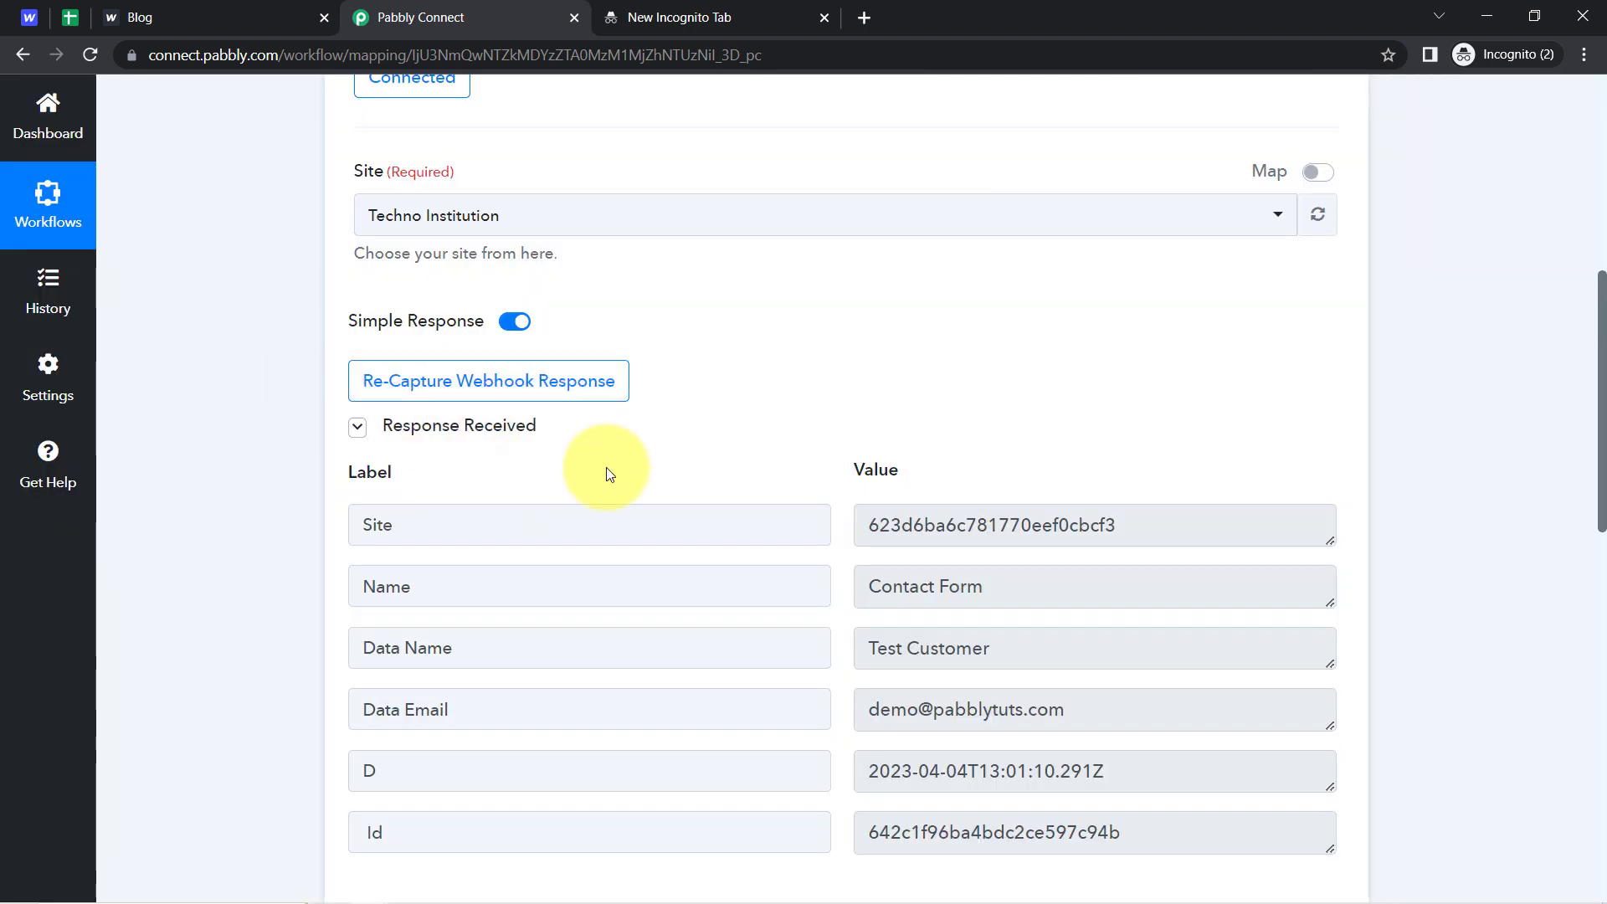
pyautogui.scroll(-3, 1597, 384)
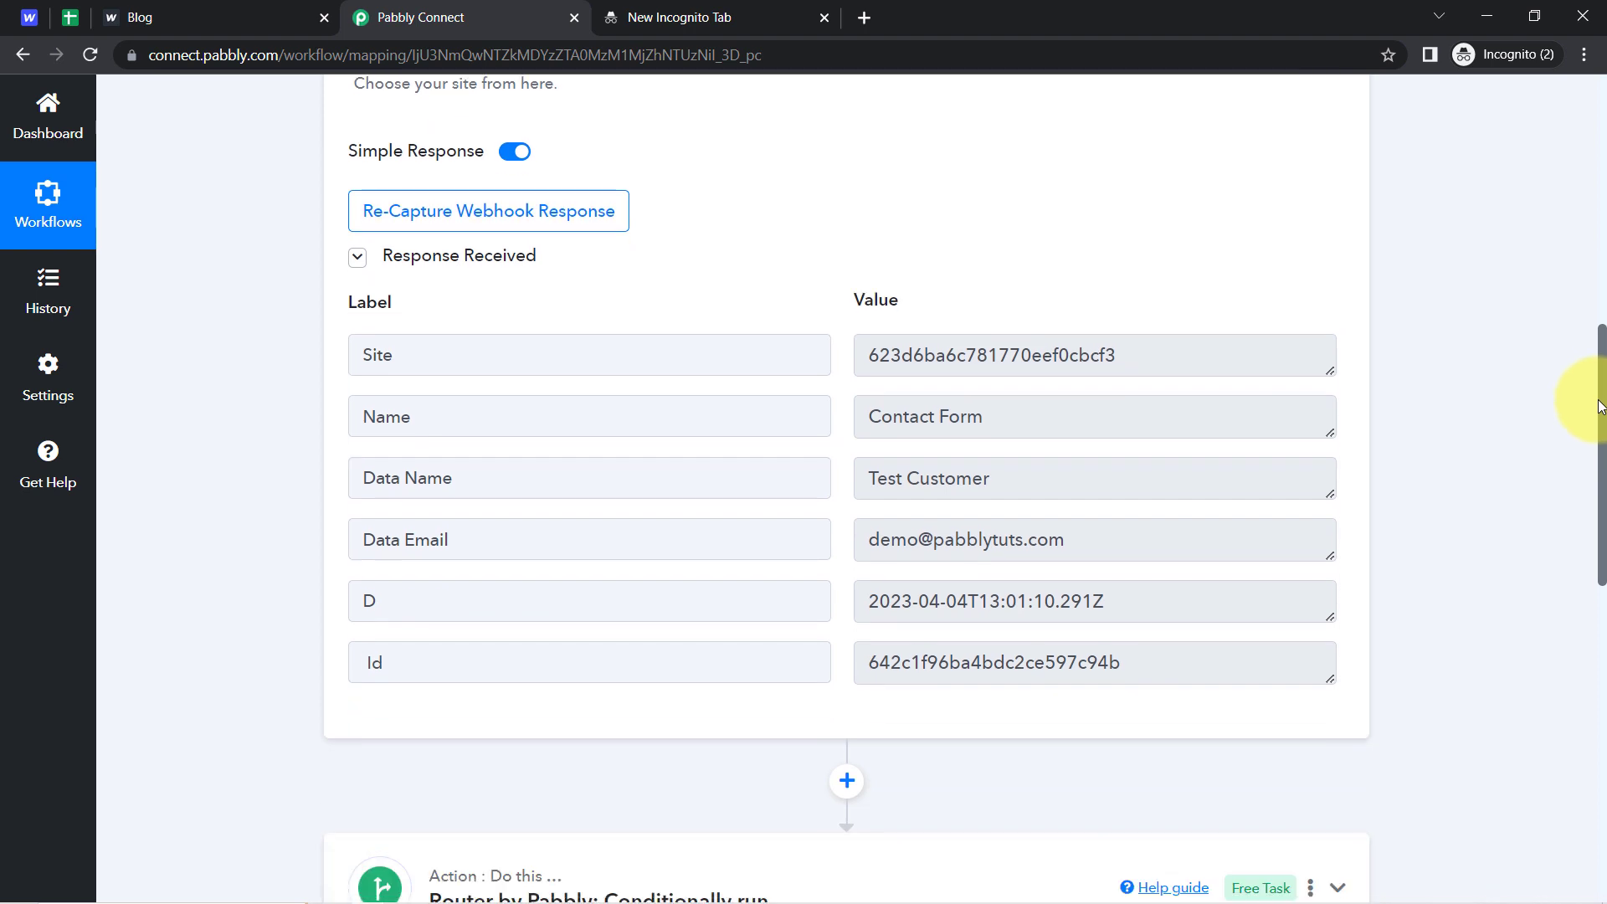
pyautogui.moveTo(386, 399); pyautogui.dragTo(460, 408)
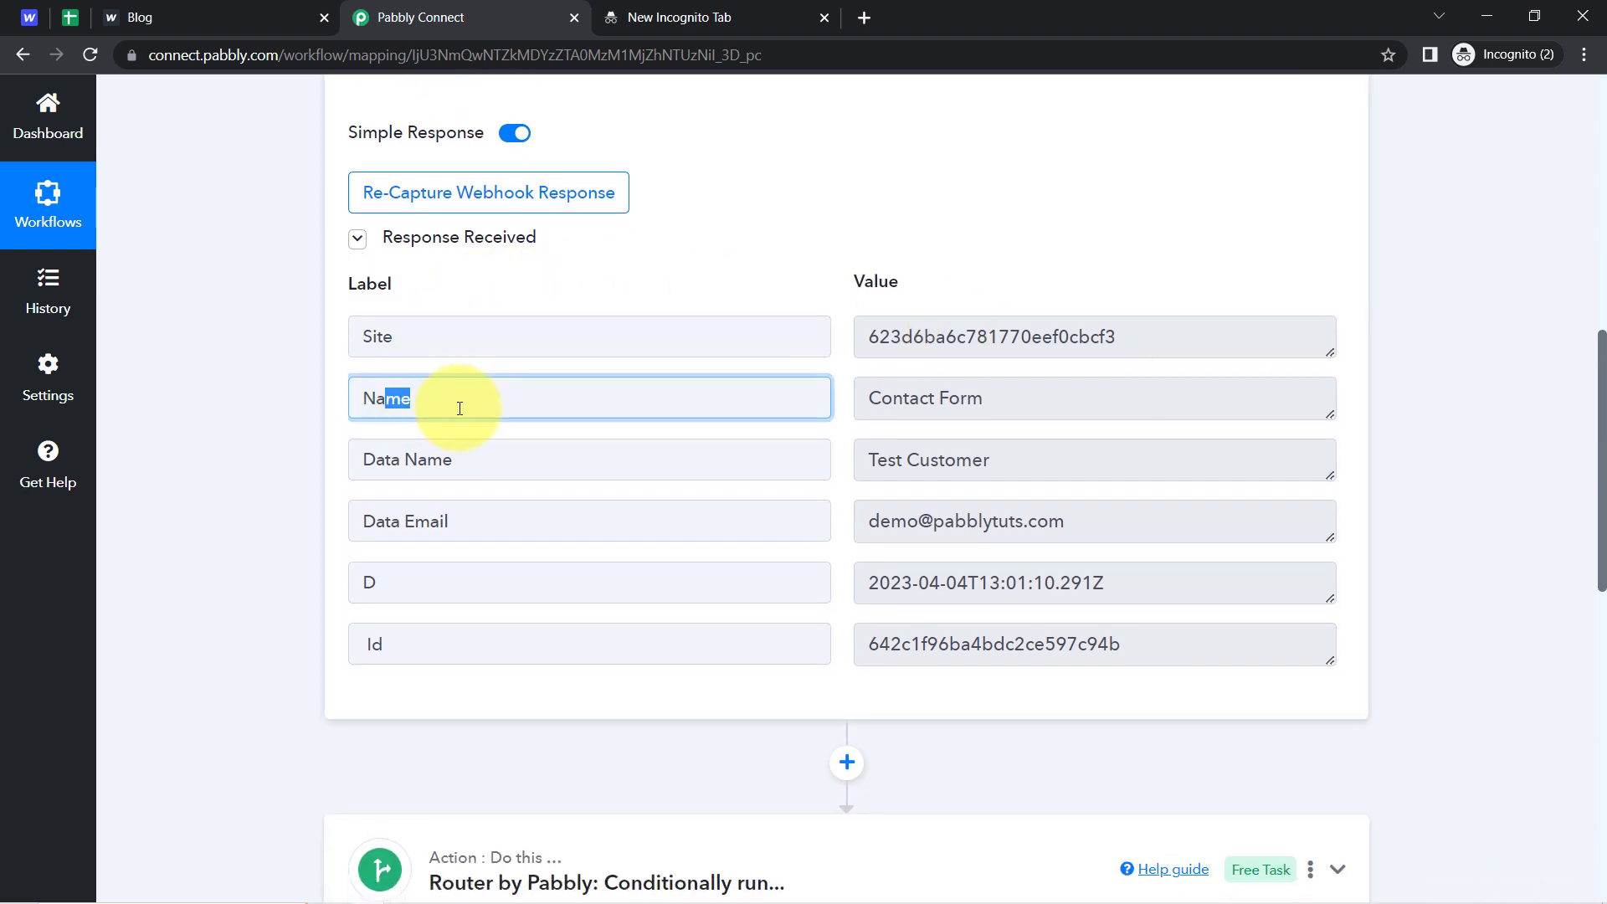
pyautogui.moveTo(885, 469); pyautogui.dragTo(1064, 474)
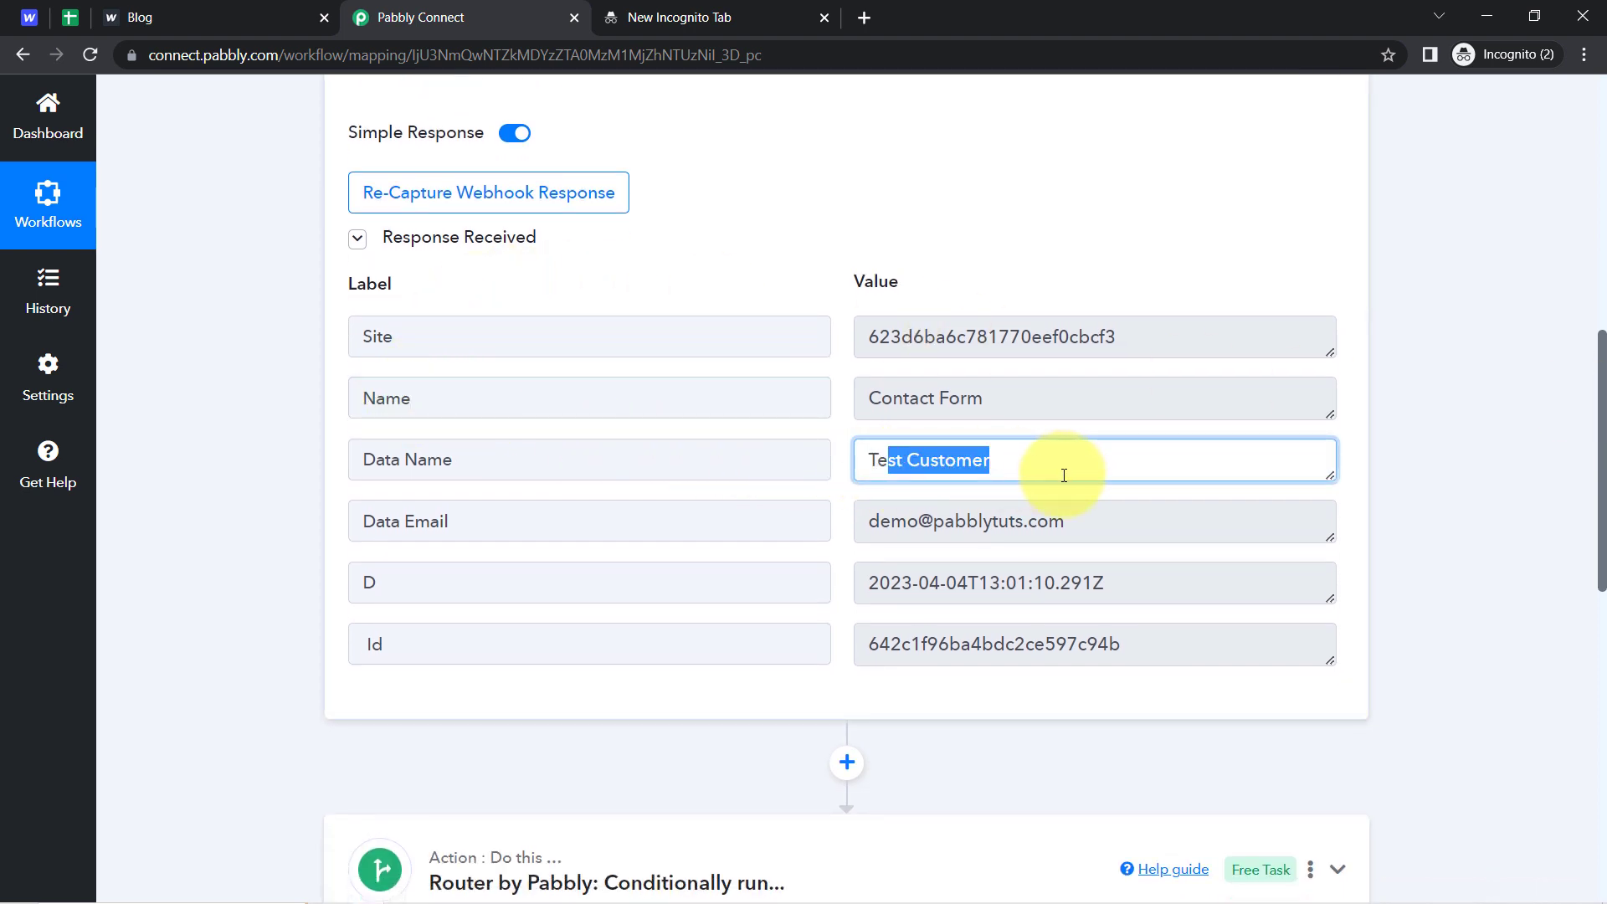
pyautogui.moveTo(908, 521); pyautogui.dragTo(1037, 527)
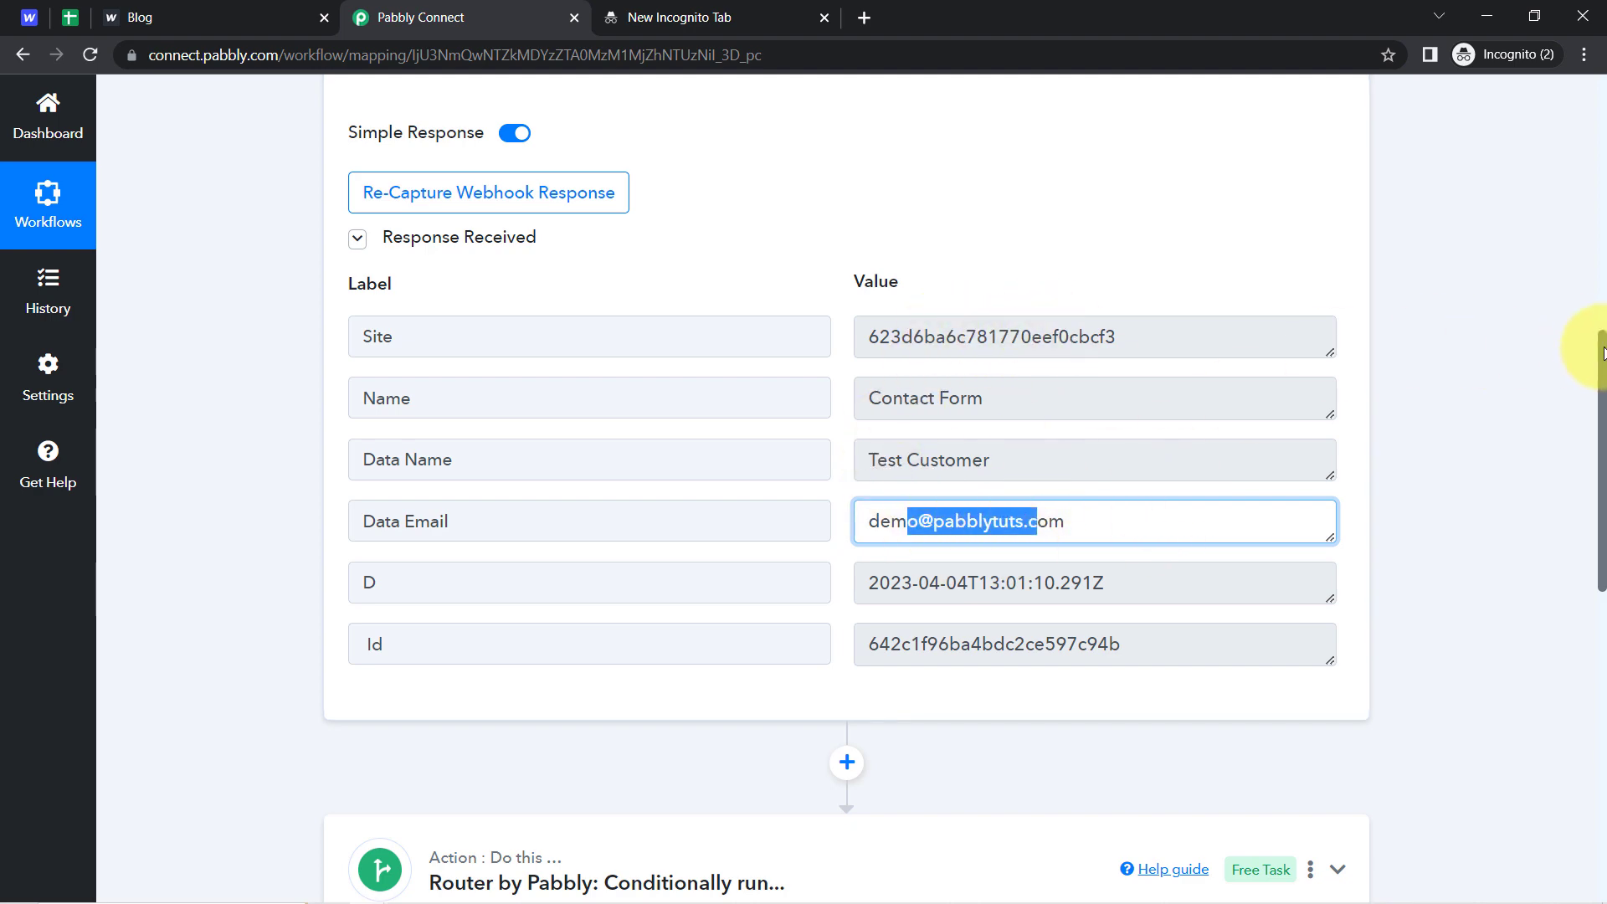
# Filter the Contact Form Submission Data route on Name equal to Contact Form and save the condition with a test request
pyautogui.moveTo(1604, 366); pyautogui.dragTo(1574, 544)
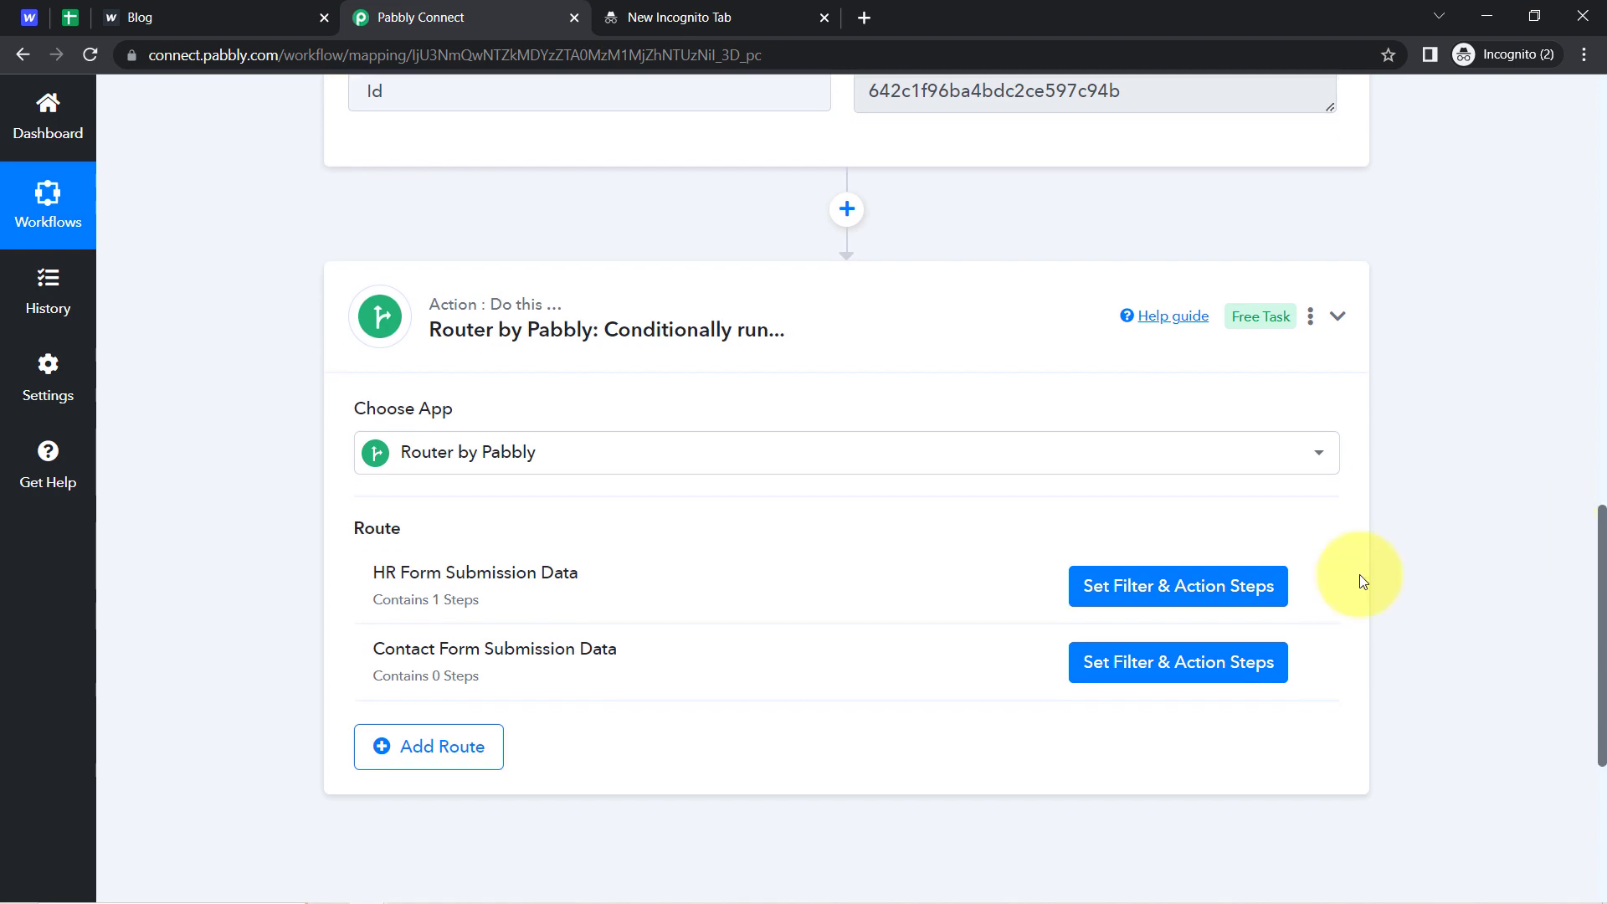
pyautogui.click(1120, 675)
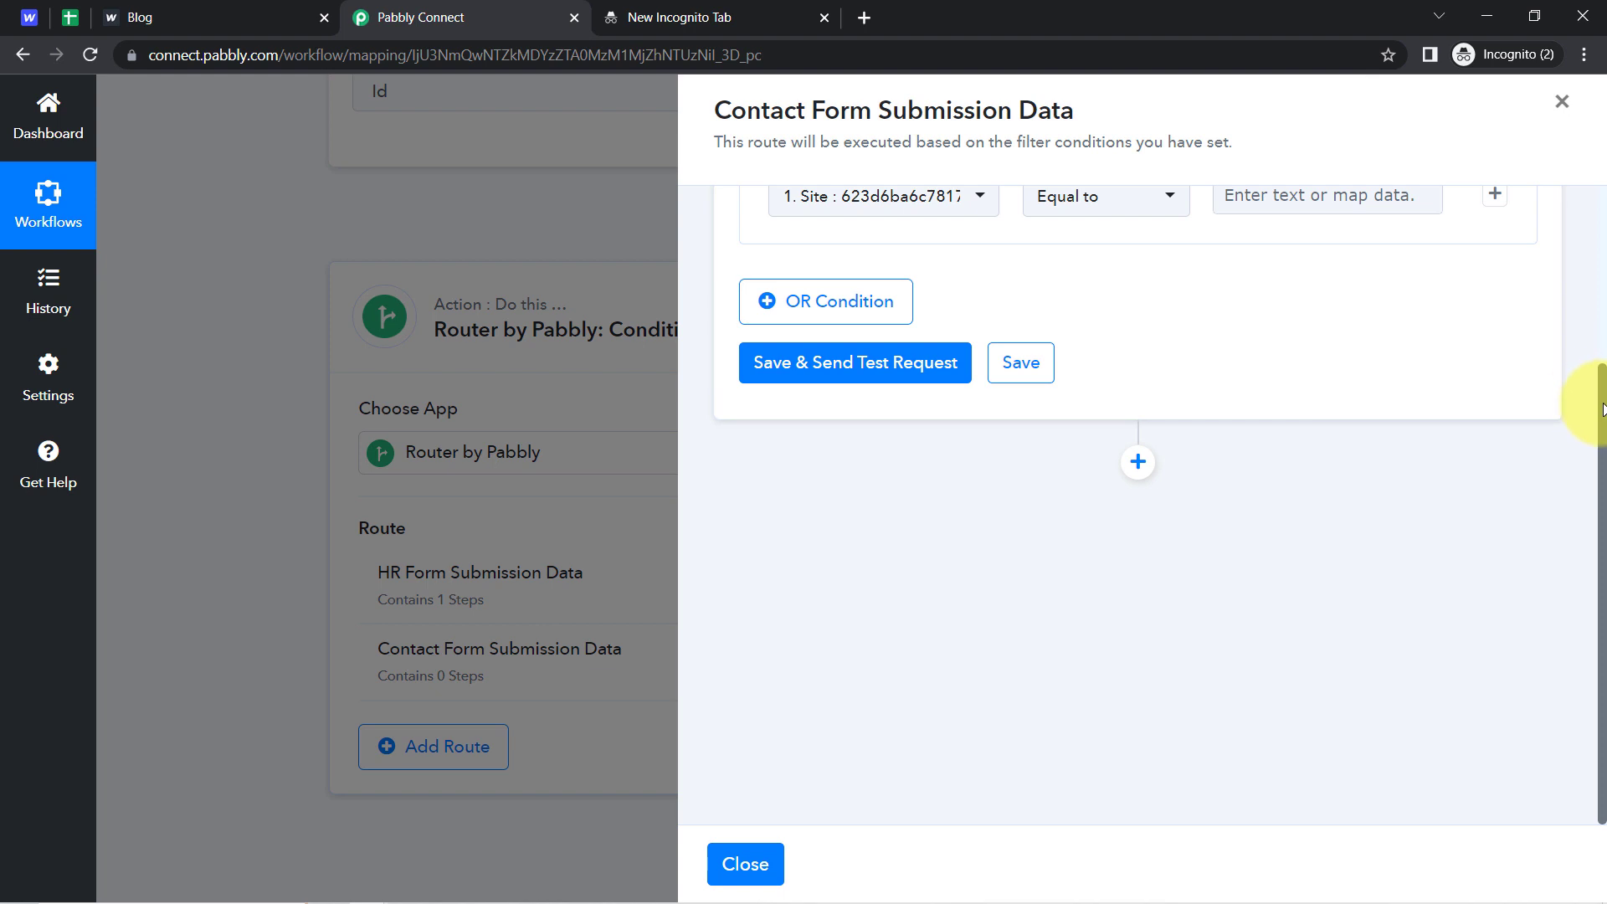
pyautogui.moveTo(1603, 409); pyautogui.dragTo(1460, 268)
pyautogui.click(896, 397)
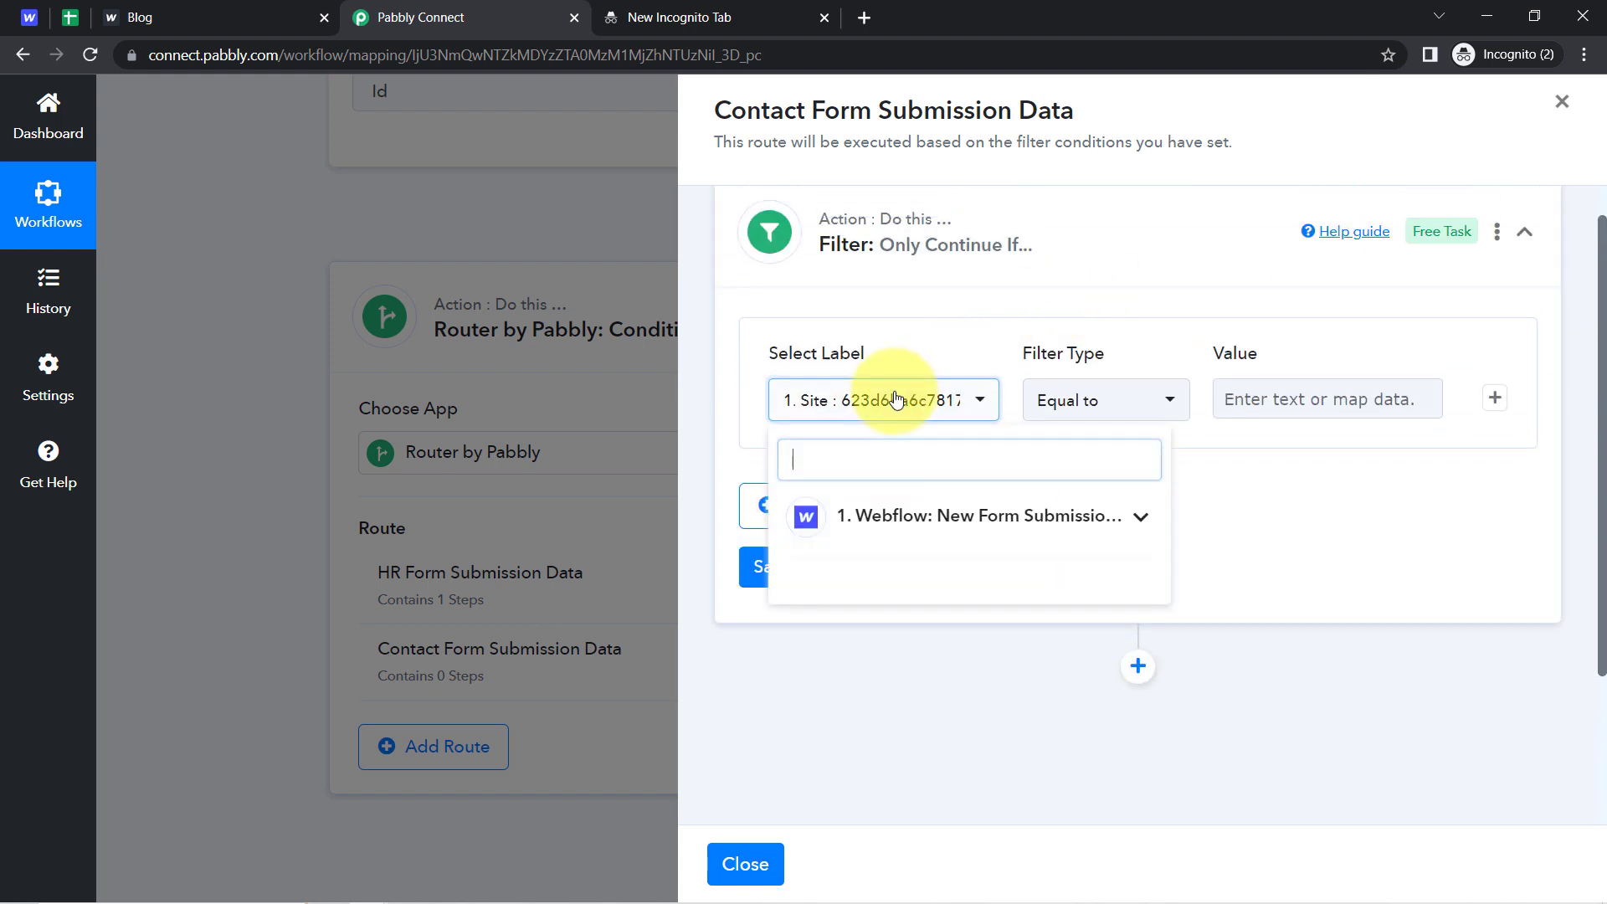
pyautogui.click(898, 515)
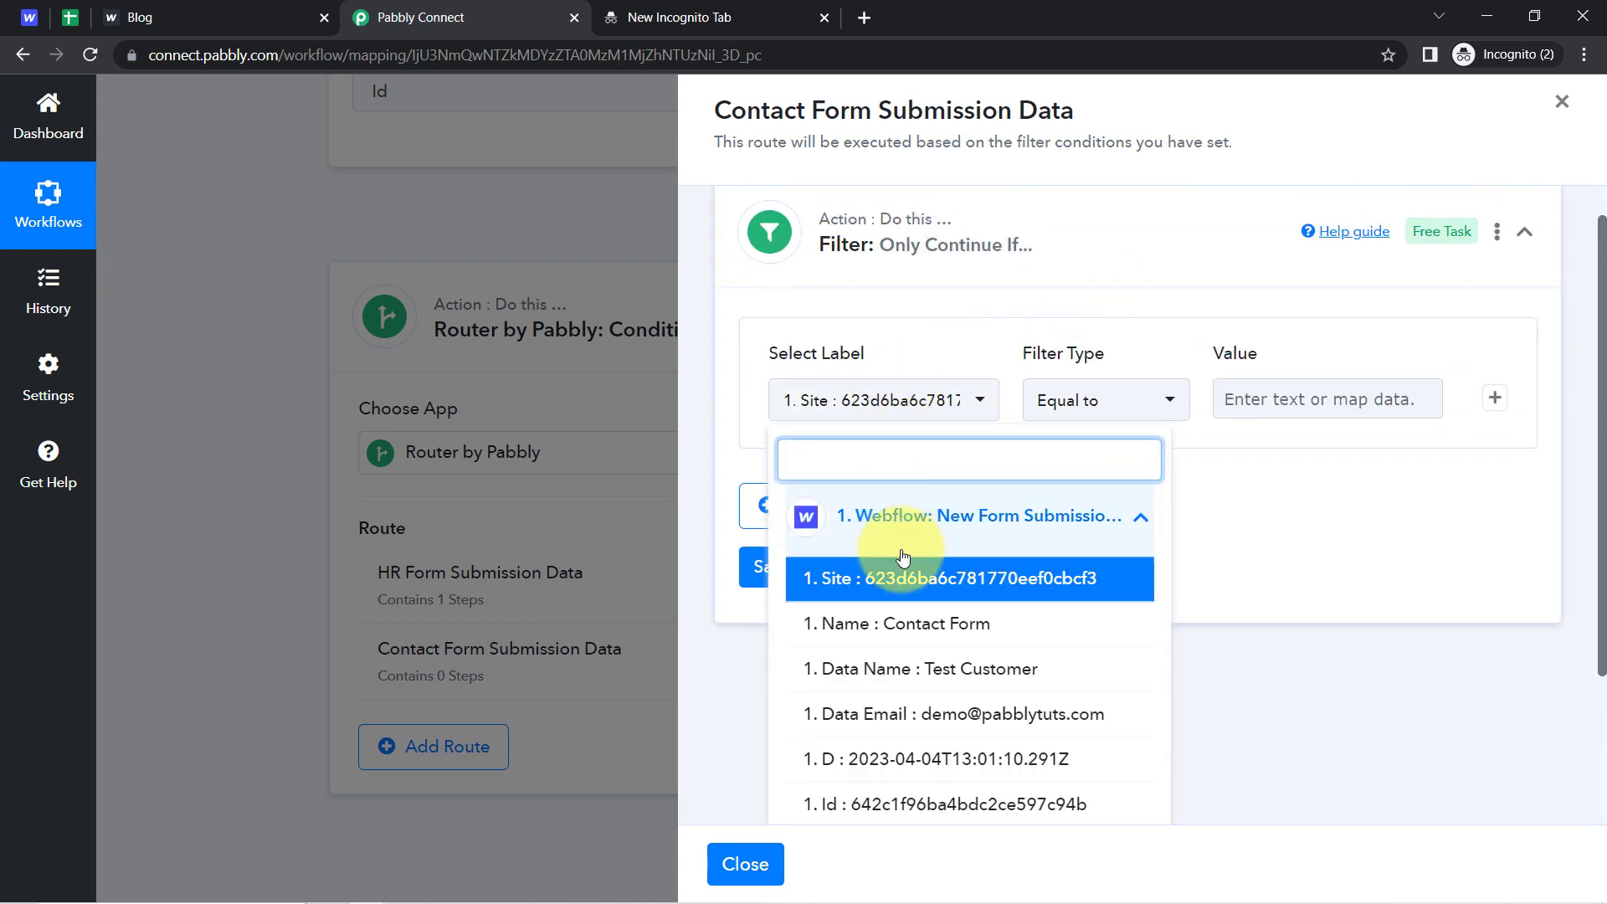
pyautogui.click(938, 635)
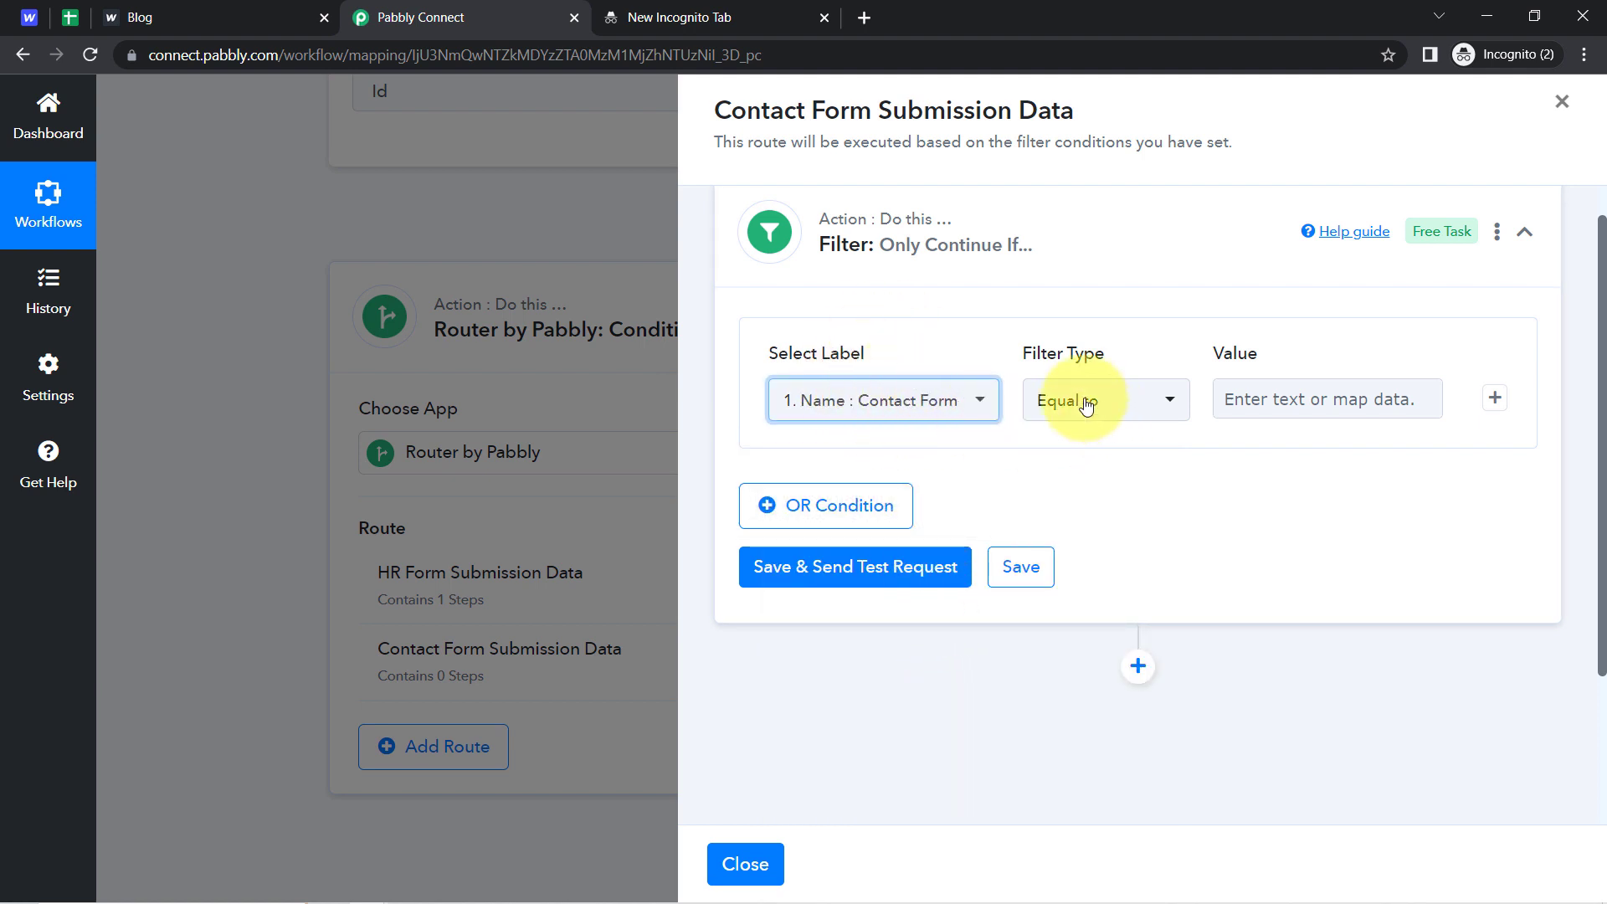
pyautogui.click(1282, 390)
pyautogui.write('Contact Form')
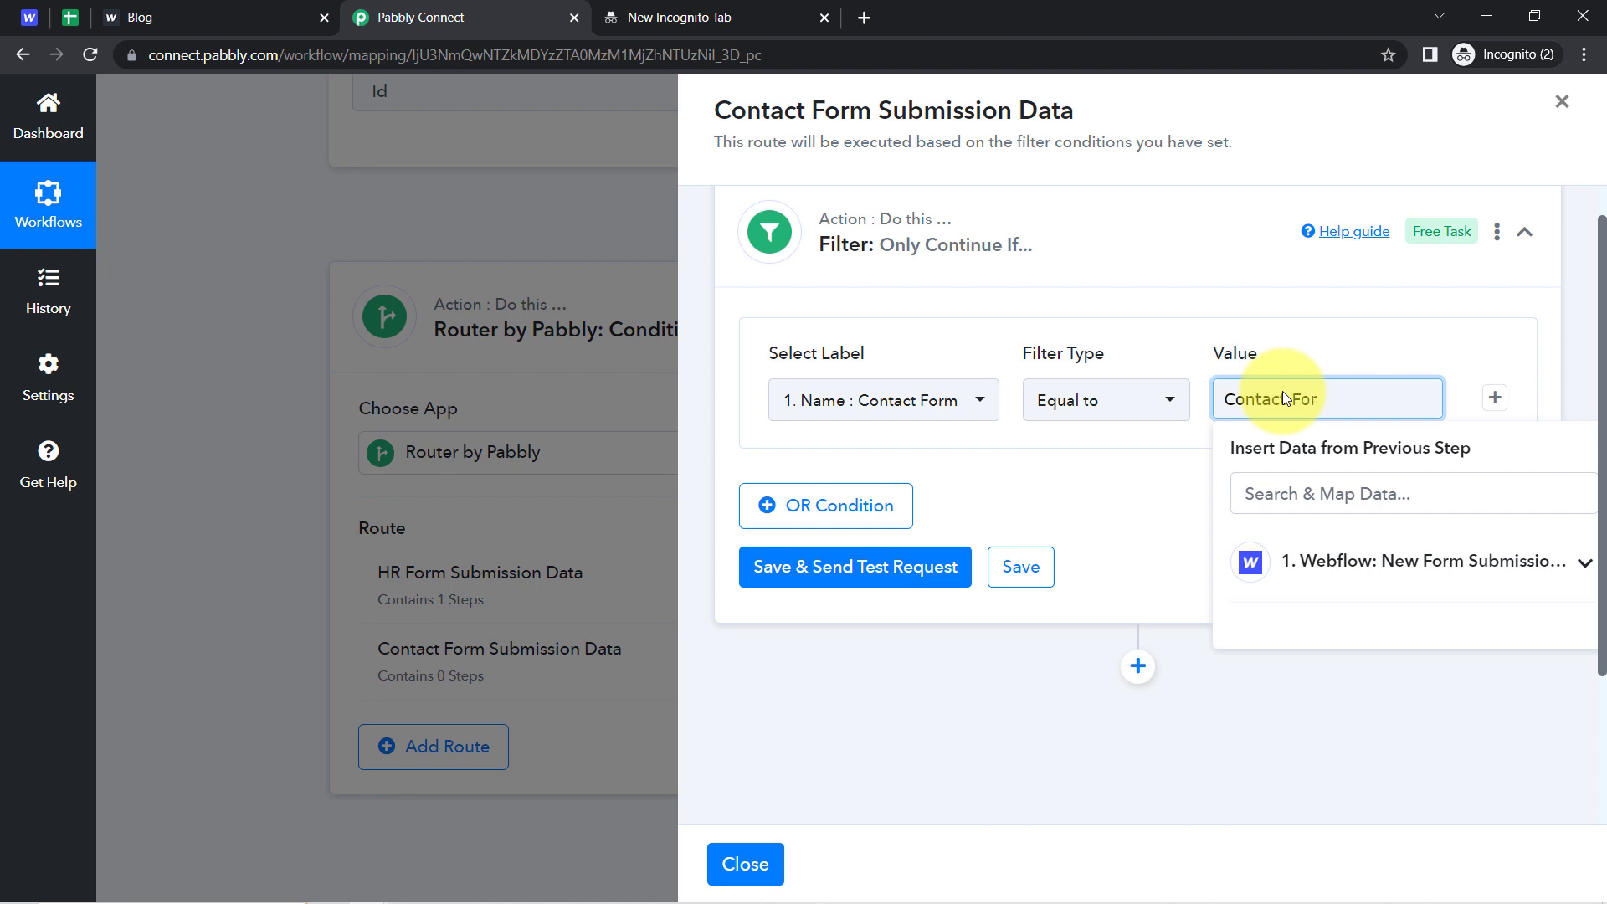
pyautogui.click(866, 567)
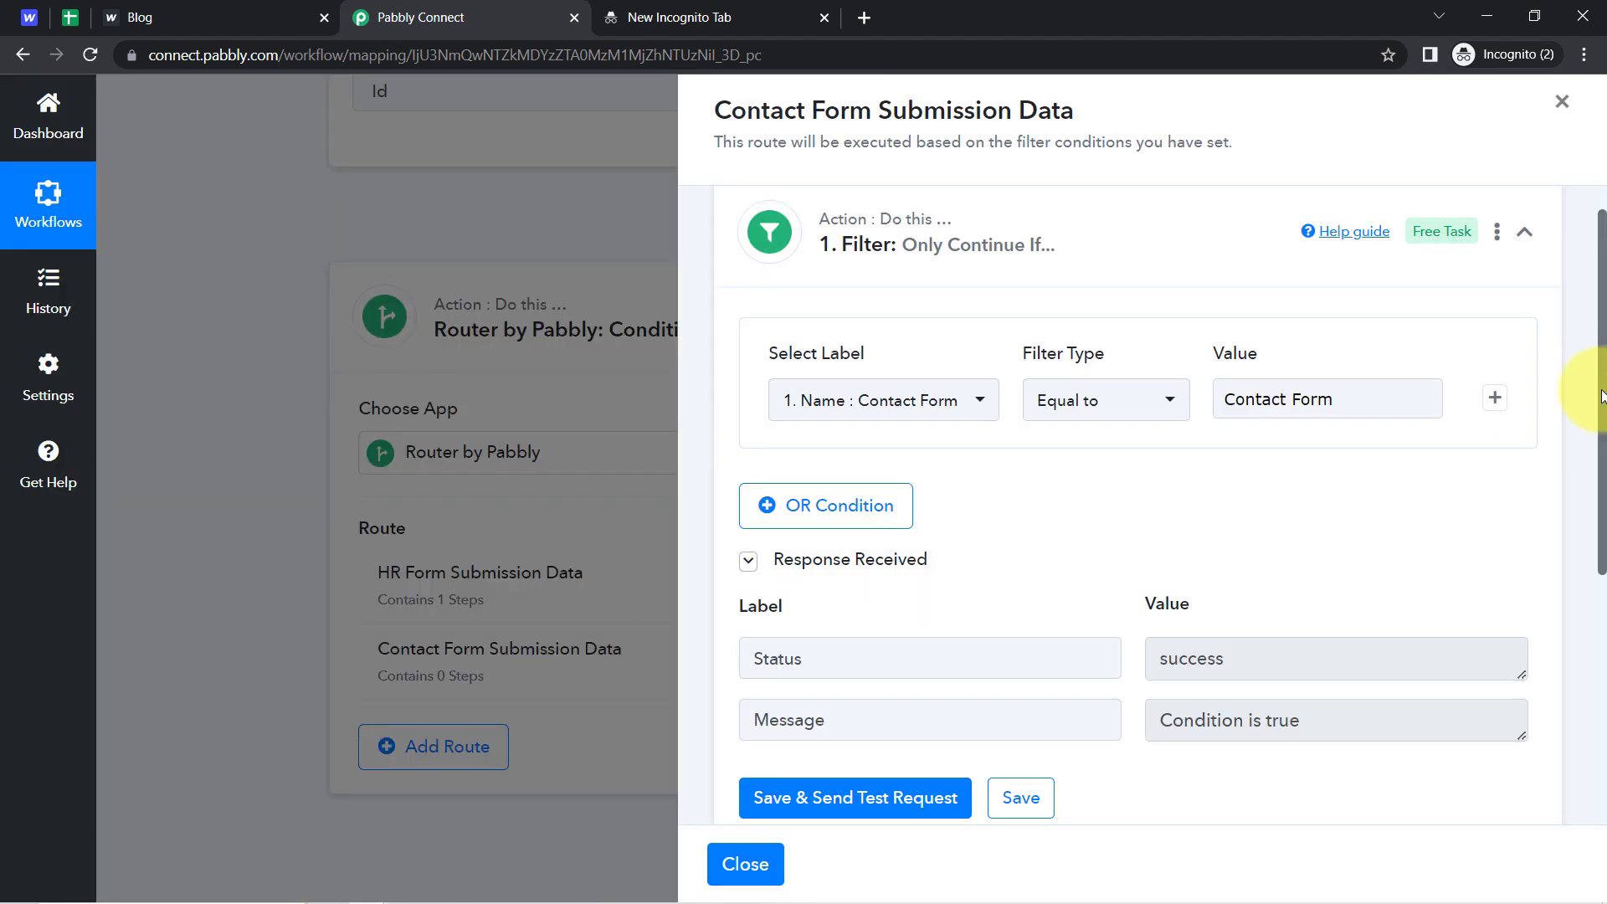
# Add an action step after the contact route's filter and choose Google Sheets as its app, searching for "google she"
pyautogui.moveTo(1601, 377); pyautogui.dragTo(1585, 670)
pyautogui.click(1138, 462)
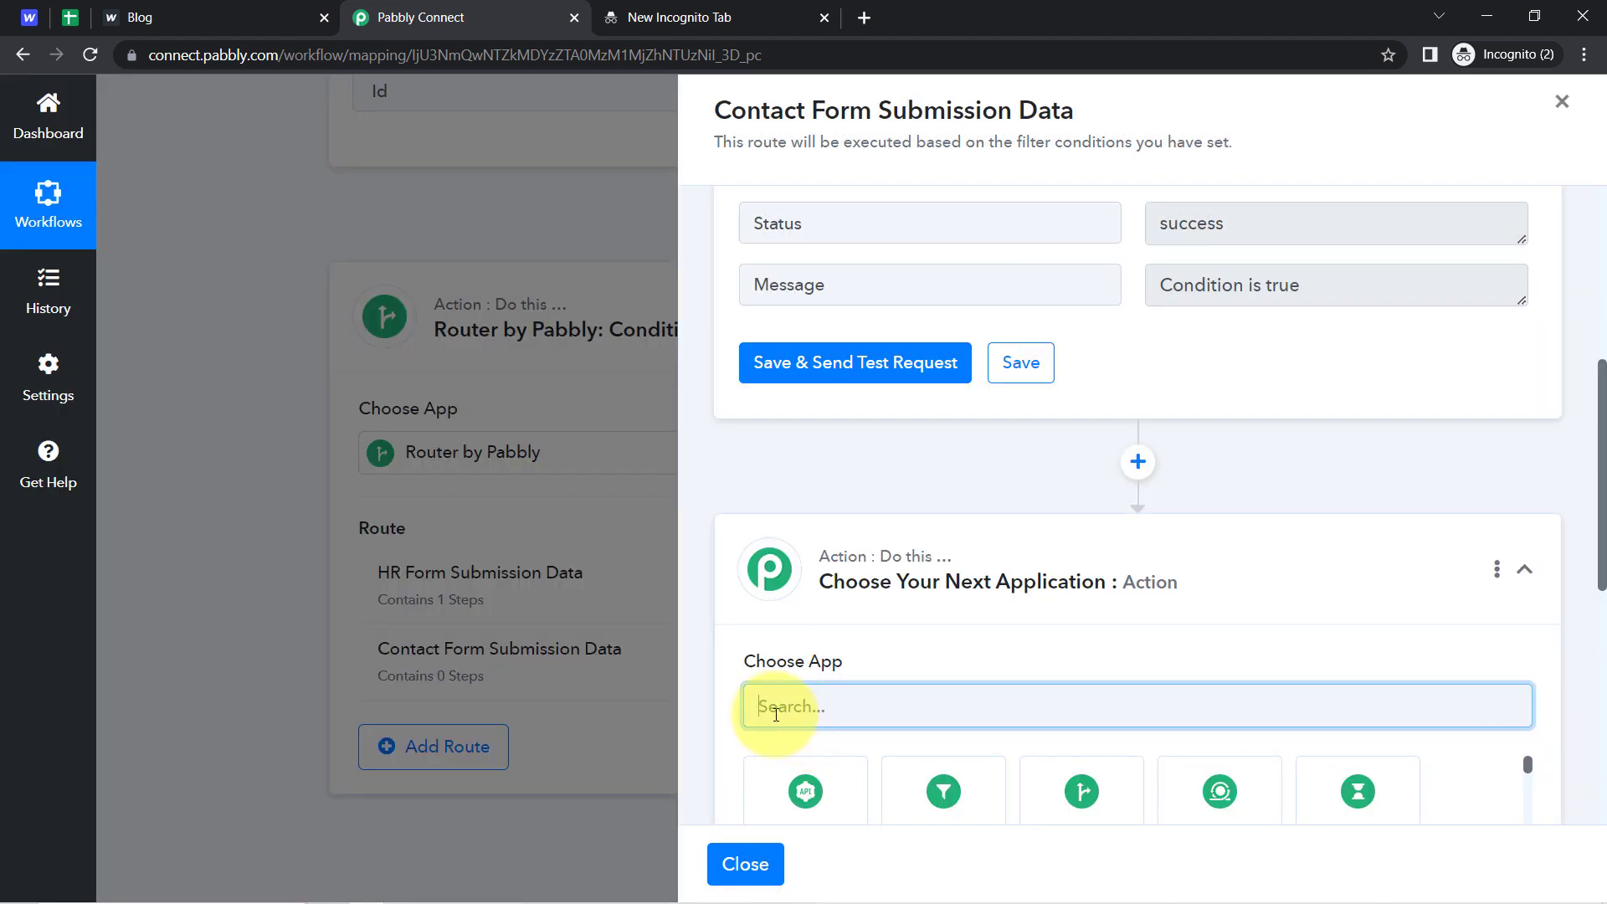
pyautogui.write('google she')
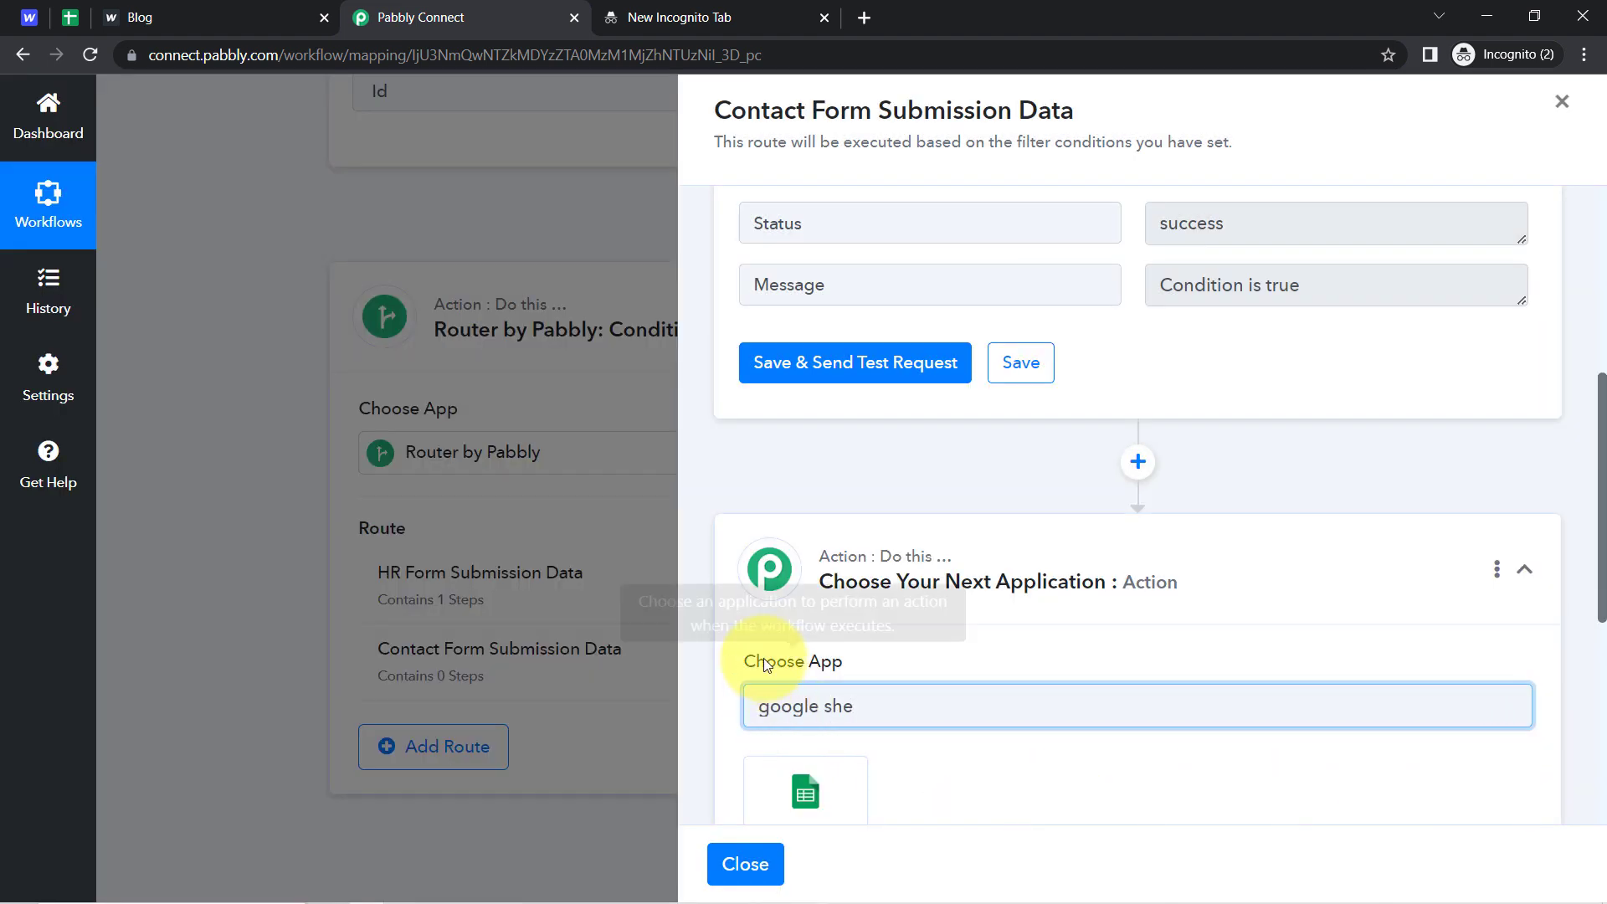
pyautogui.click(833, 812)
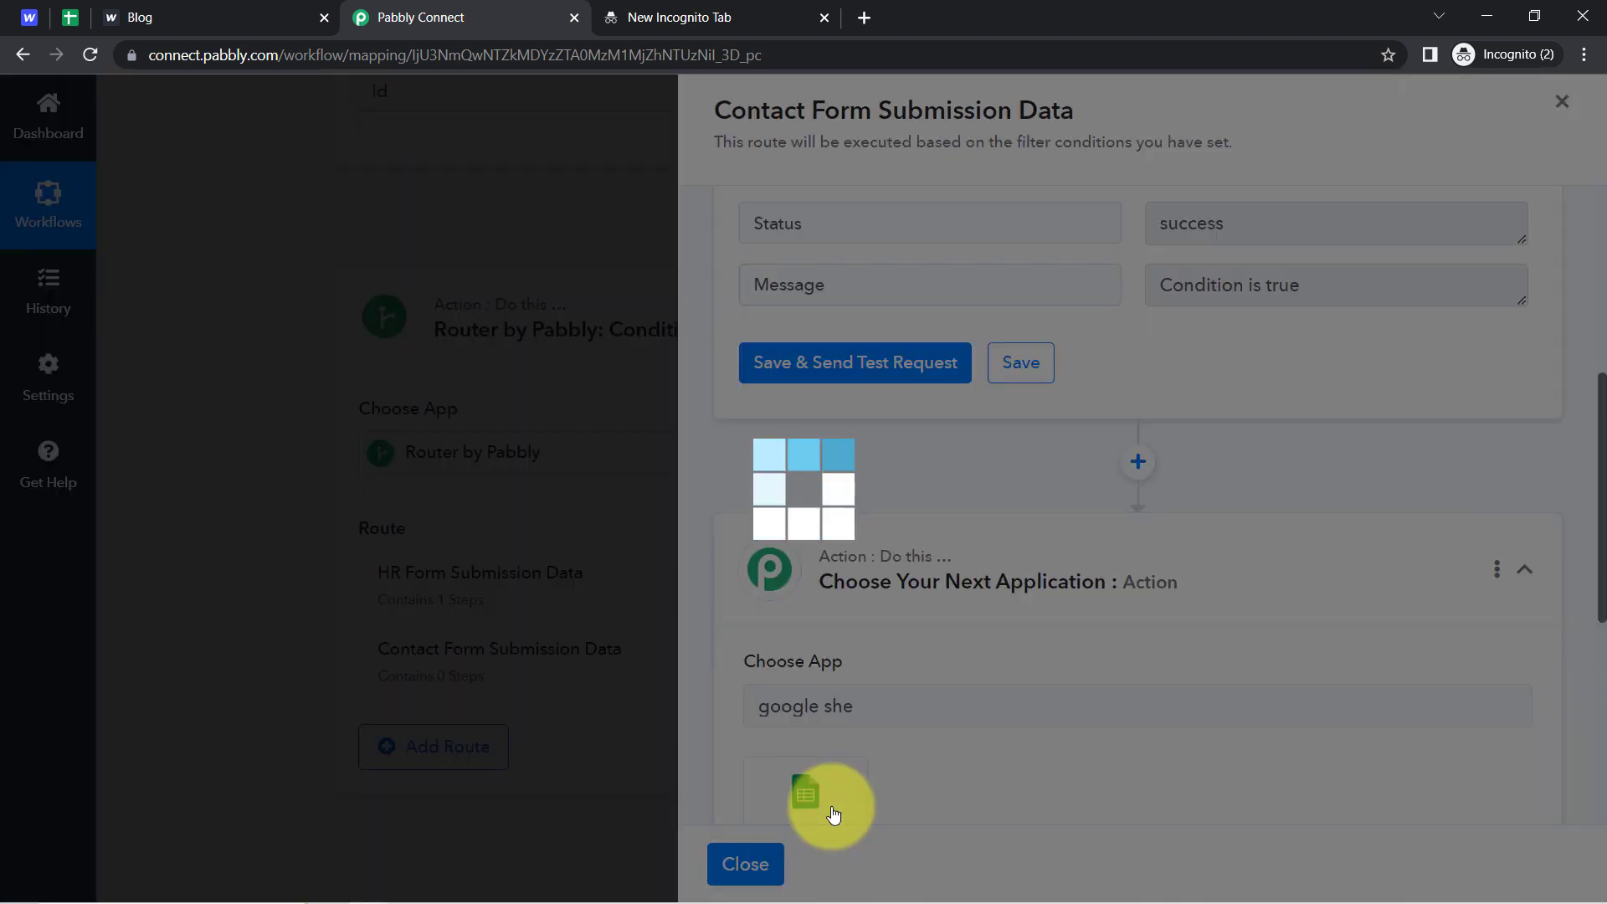
pyautogui.scroll(-4, 1601, 458)
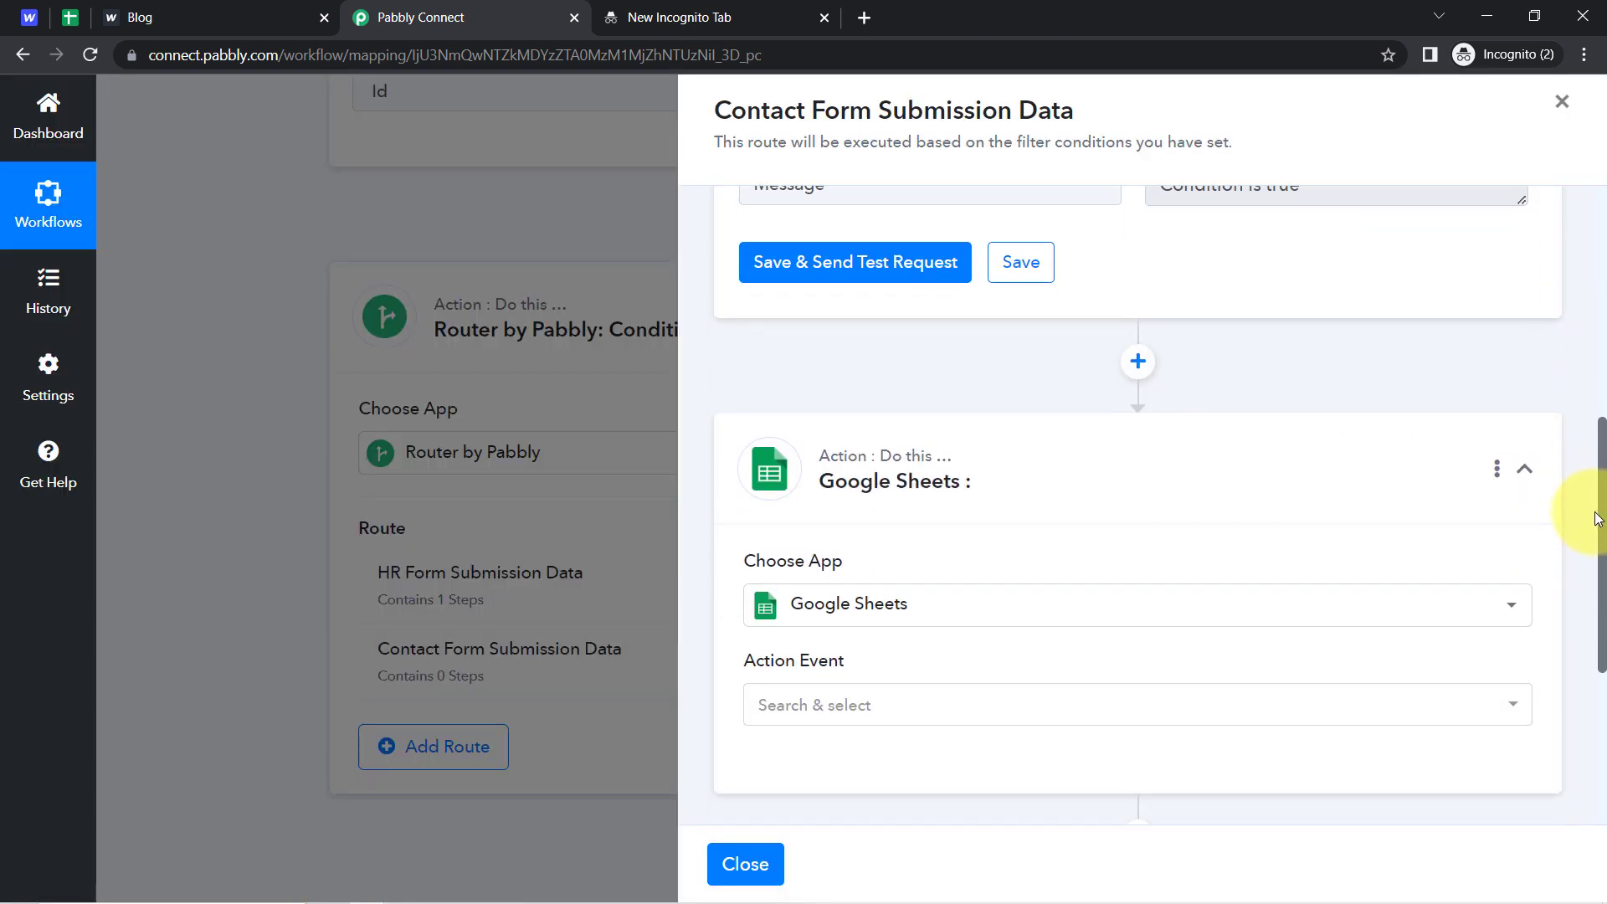
# Set the contact route's Google Sheets action event to Add New Row and connect it through the existing connection Google Sheets #2
pyautogui.click(758, 468)
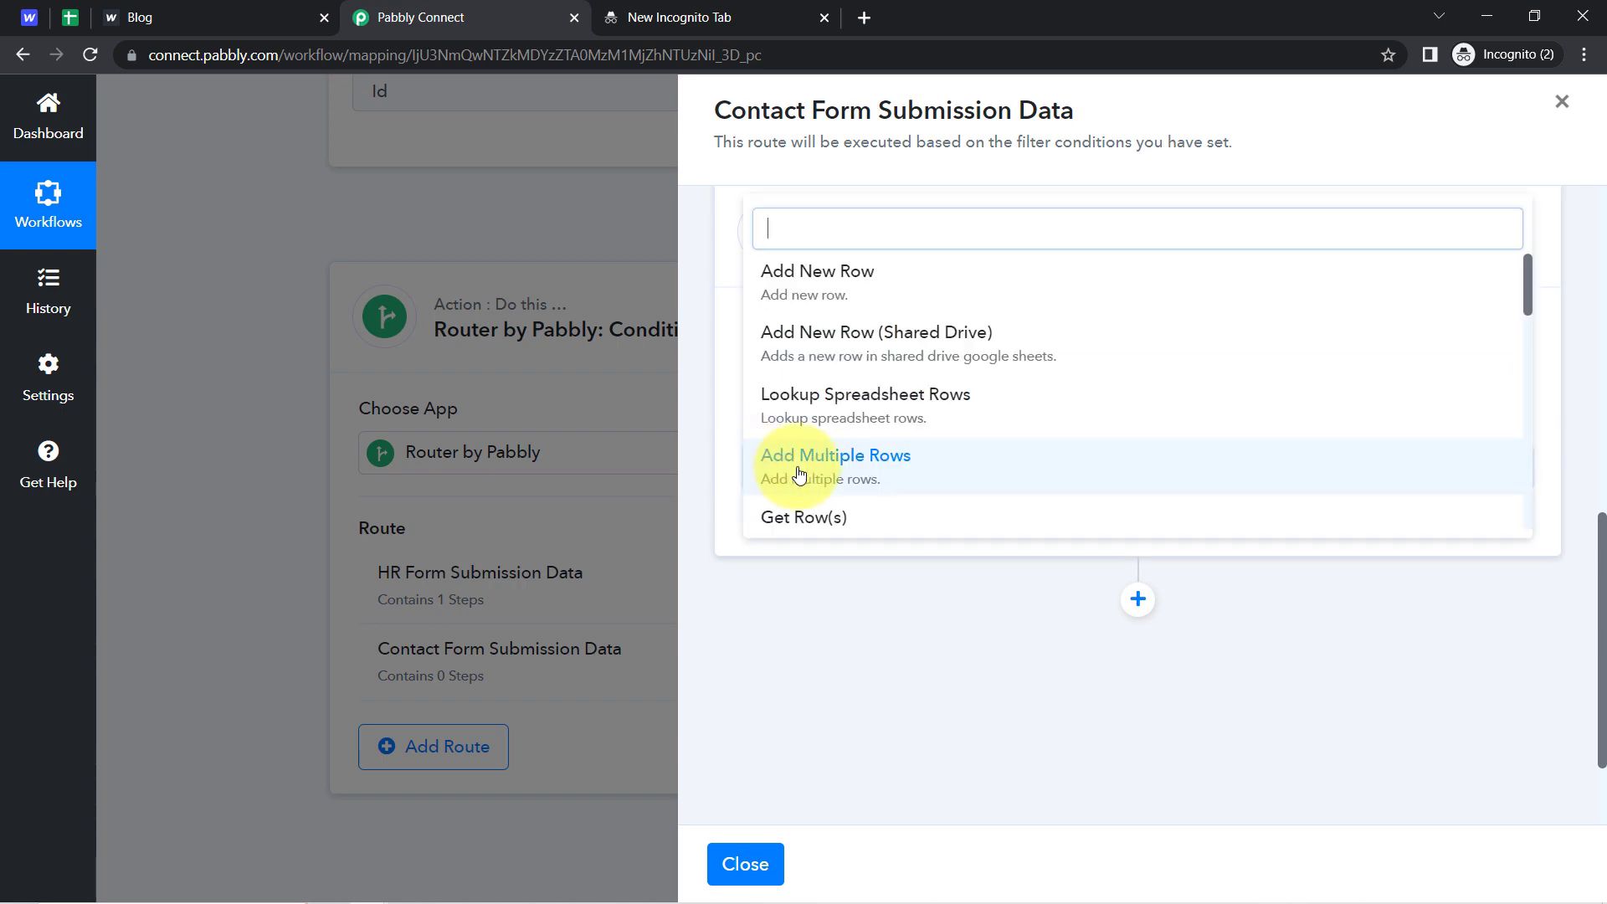
pyautogui.click(817, 298)
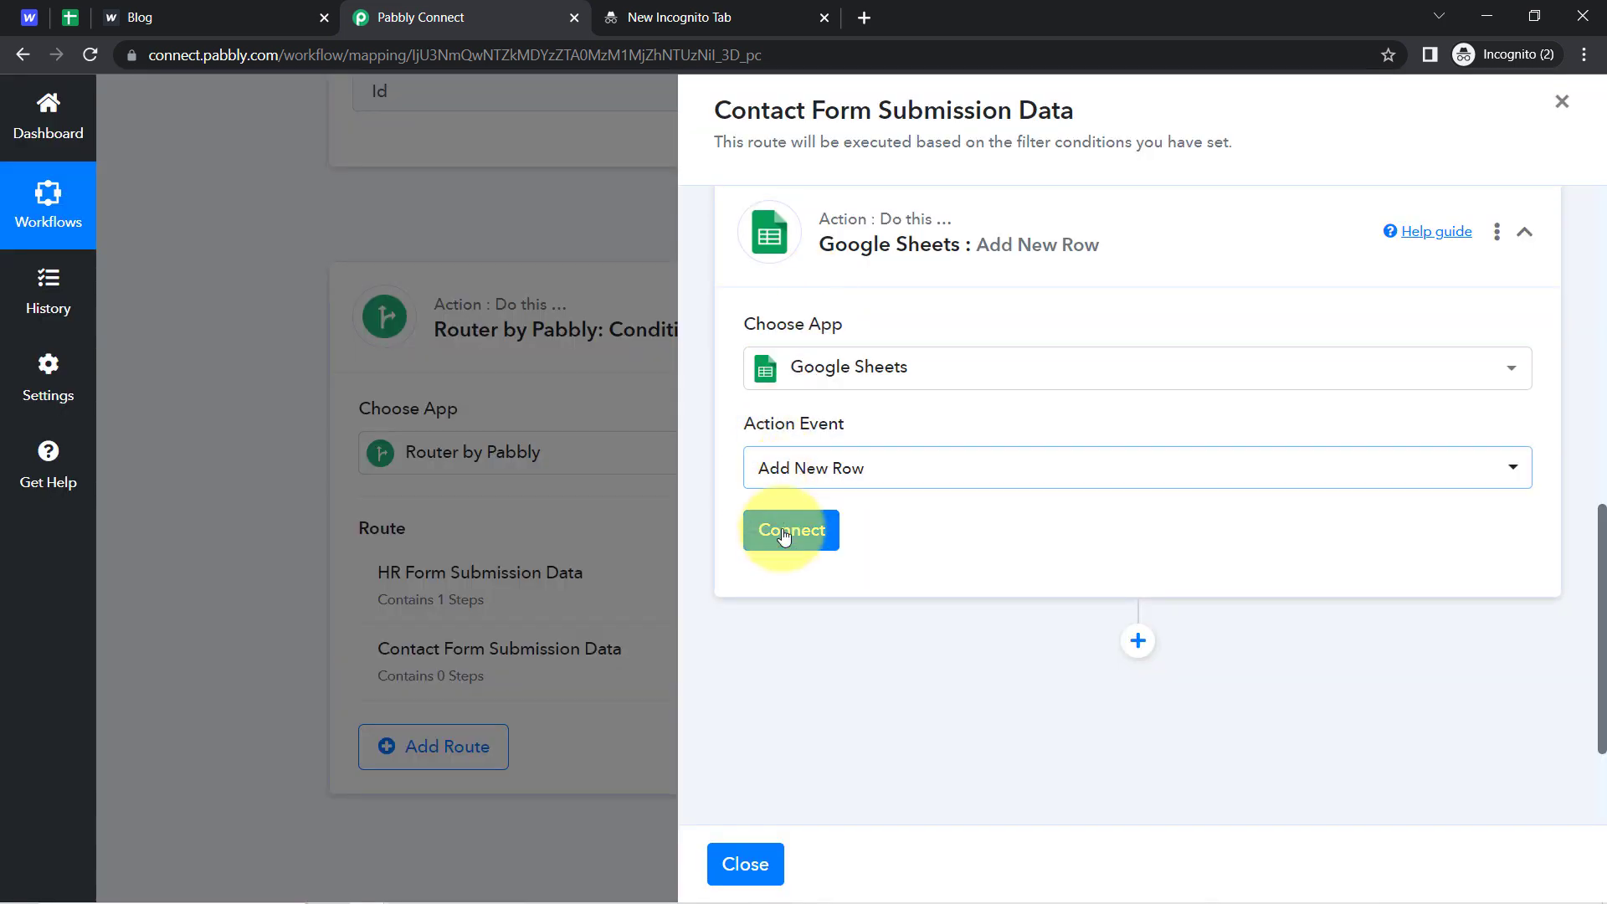
pyautogui.click(790, 531)
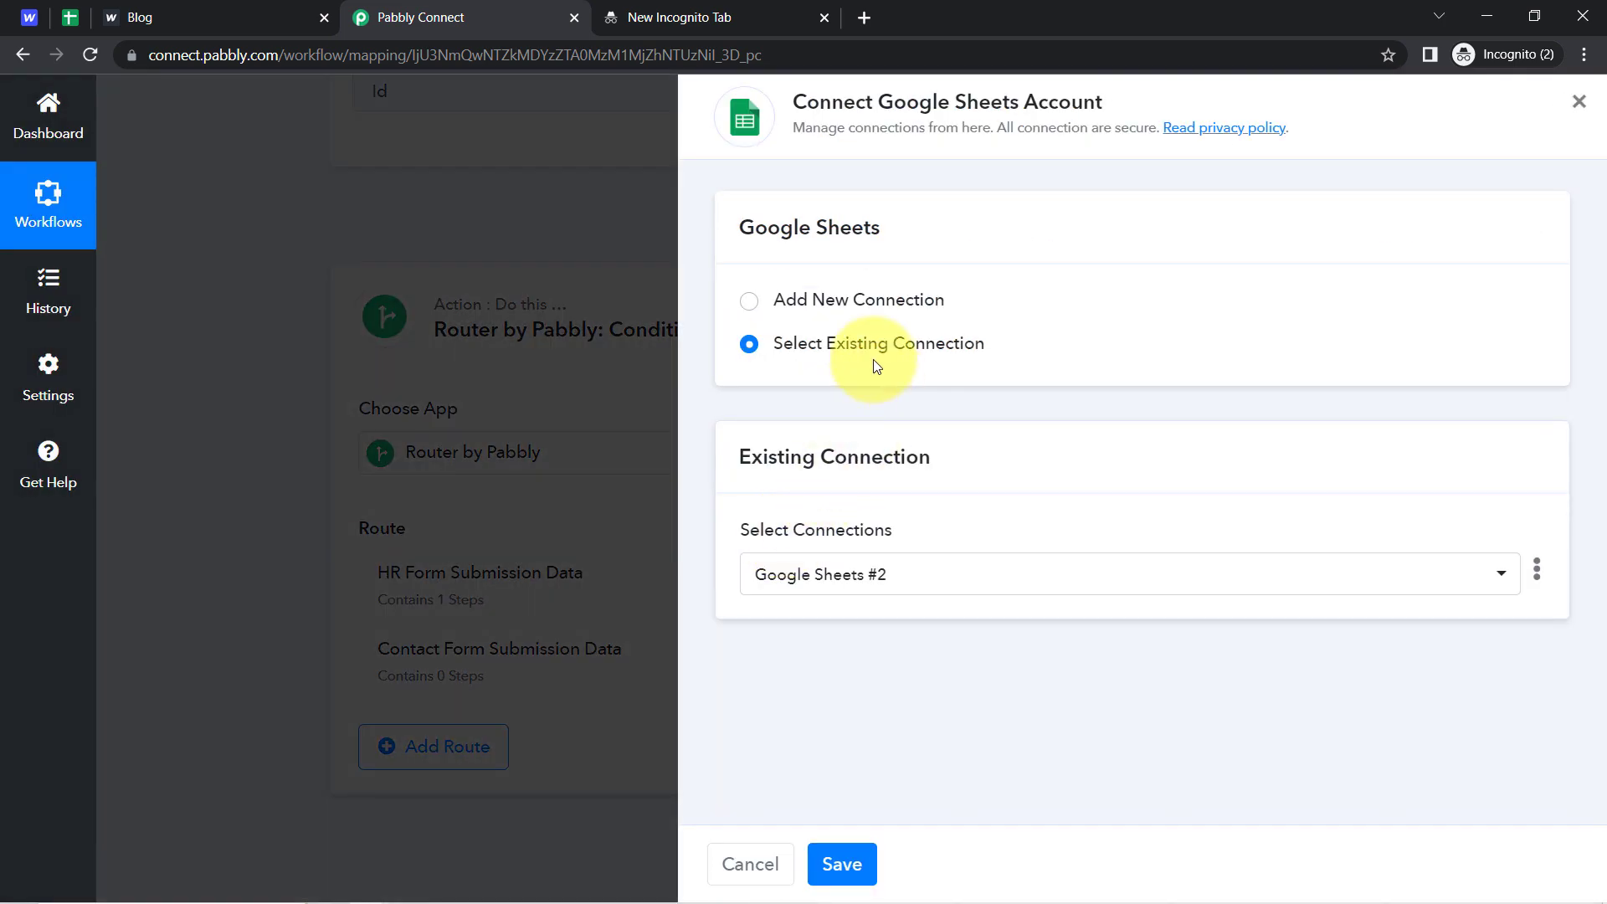
pyautogui.click(839, 864)
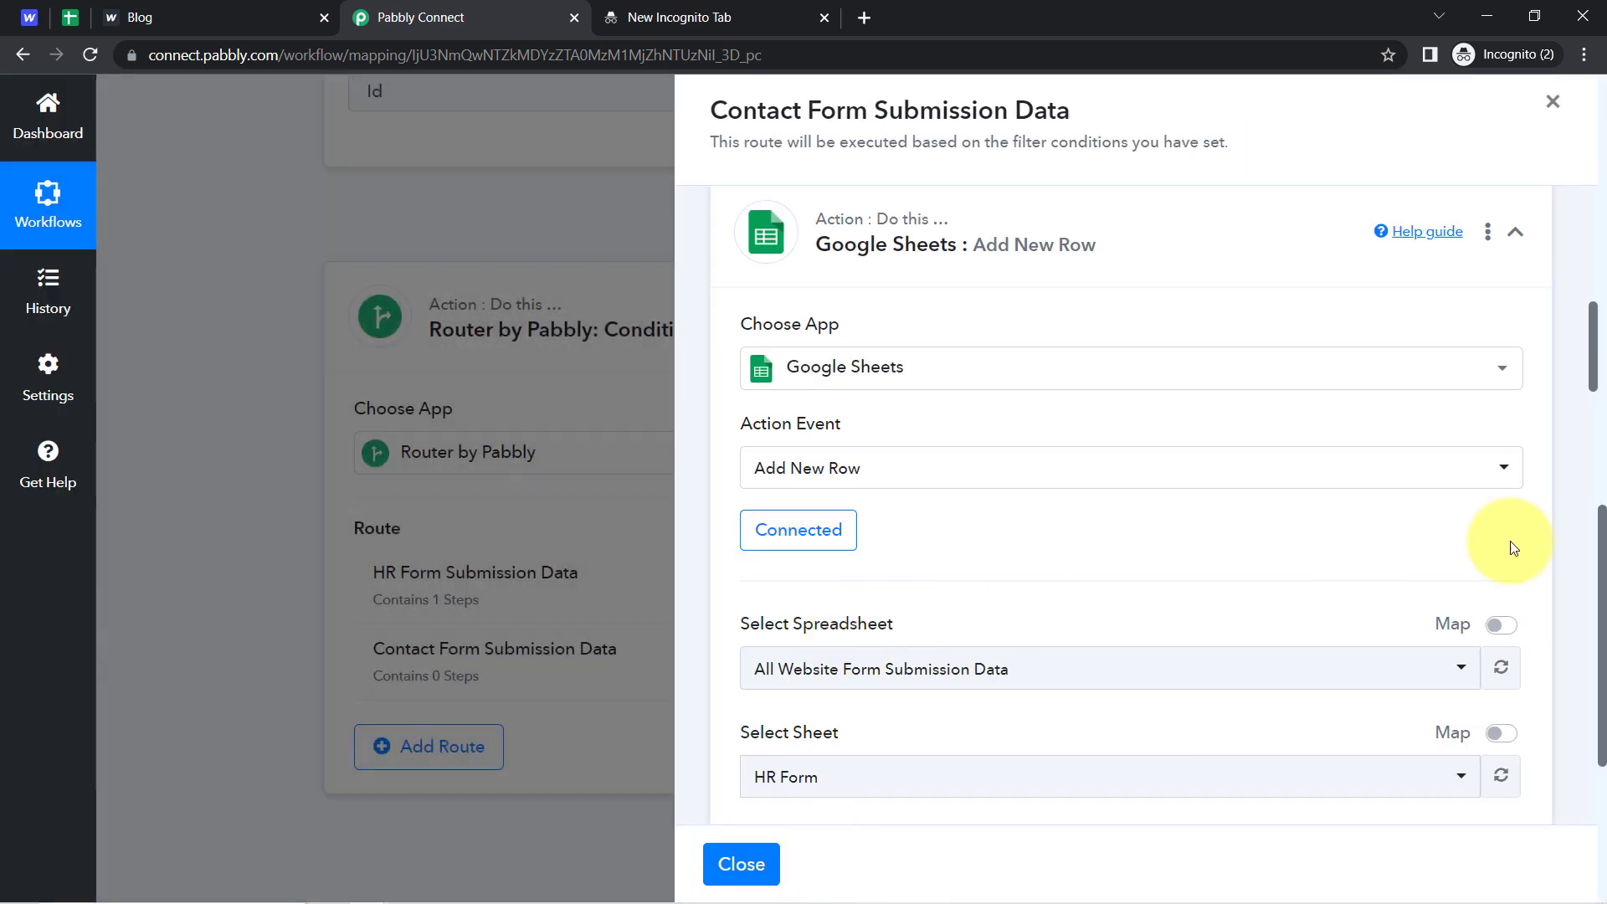
# Select the Contact Form sheet of the All Website Form Submission Data spreadsheet for the new row
pyautogui.scroll(-4, 1599, 410)
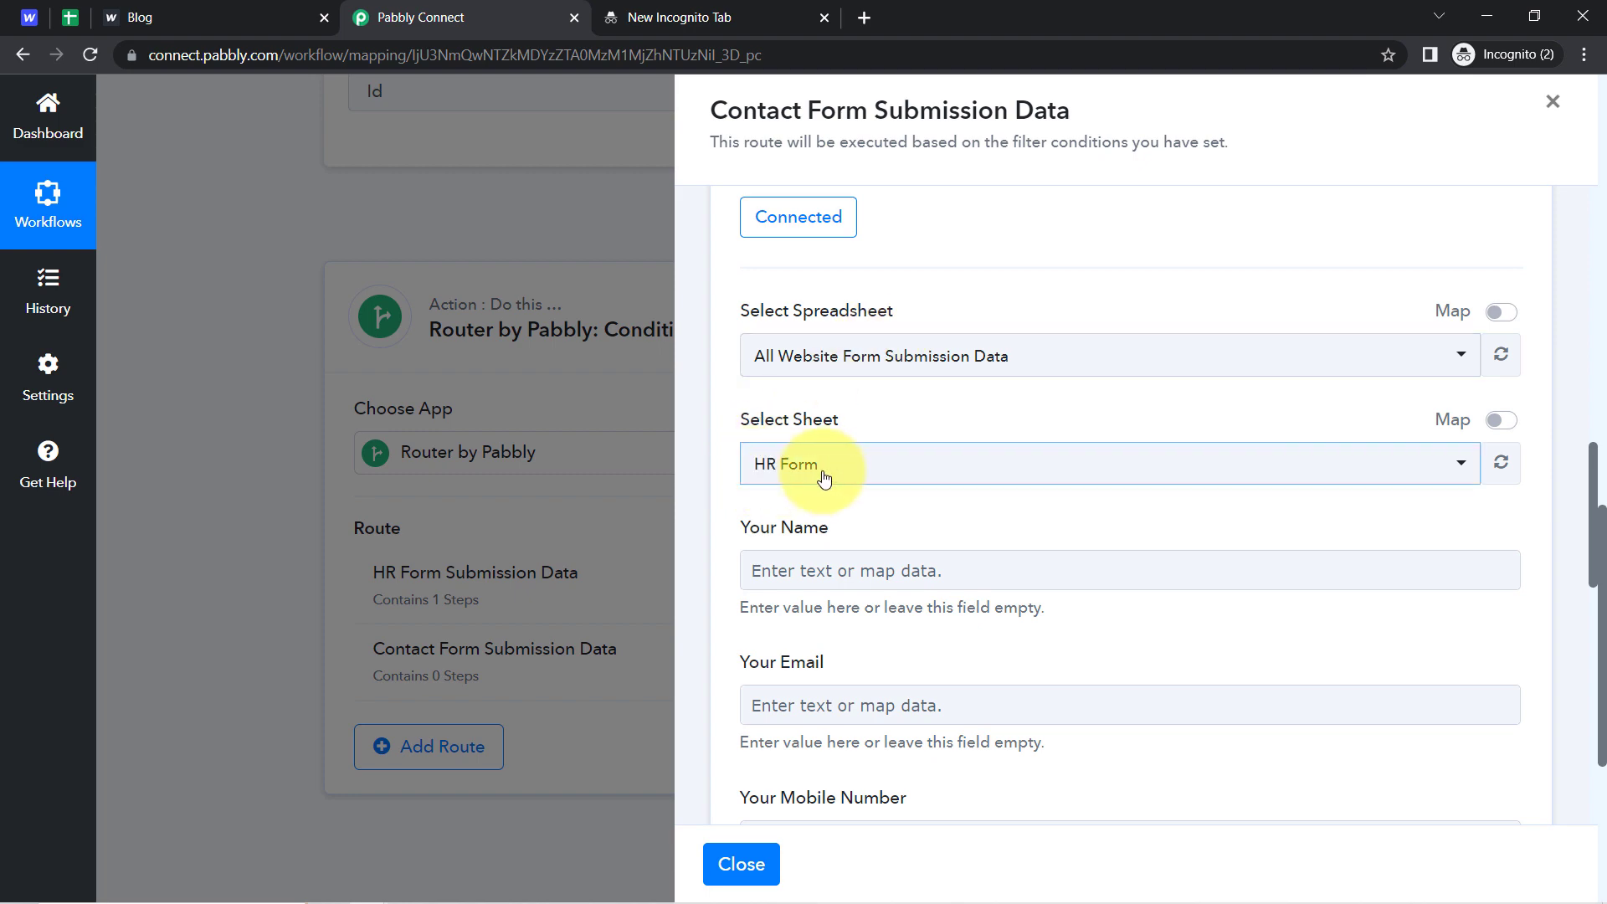
pyautogui.click(805, 474)
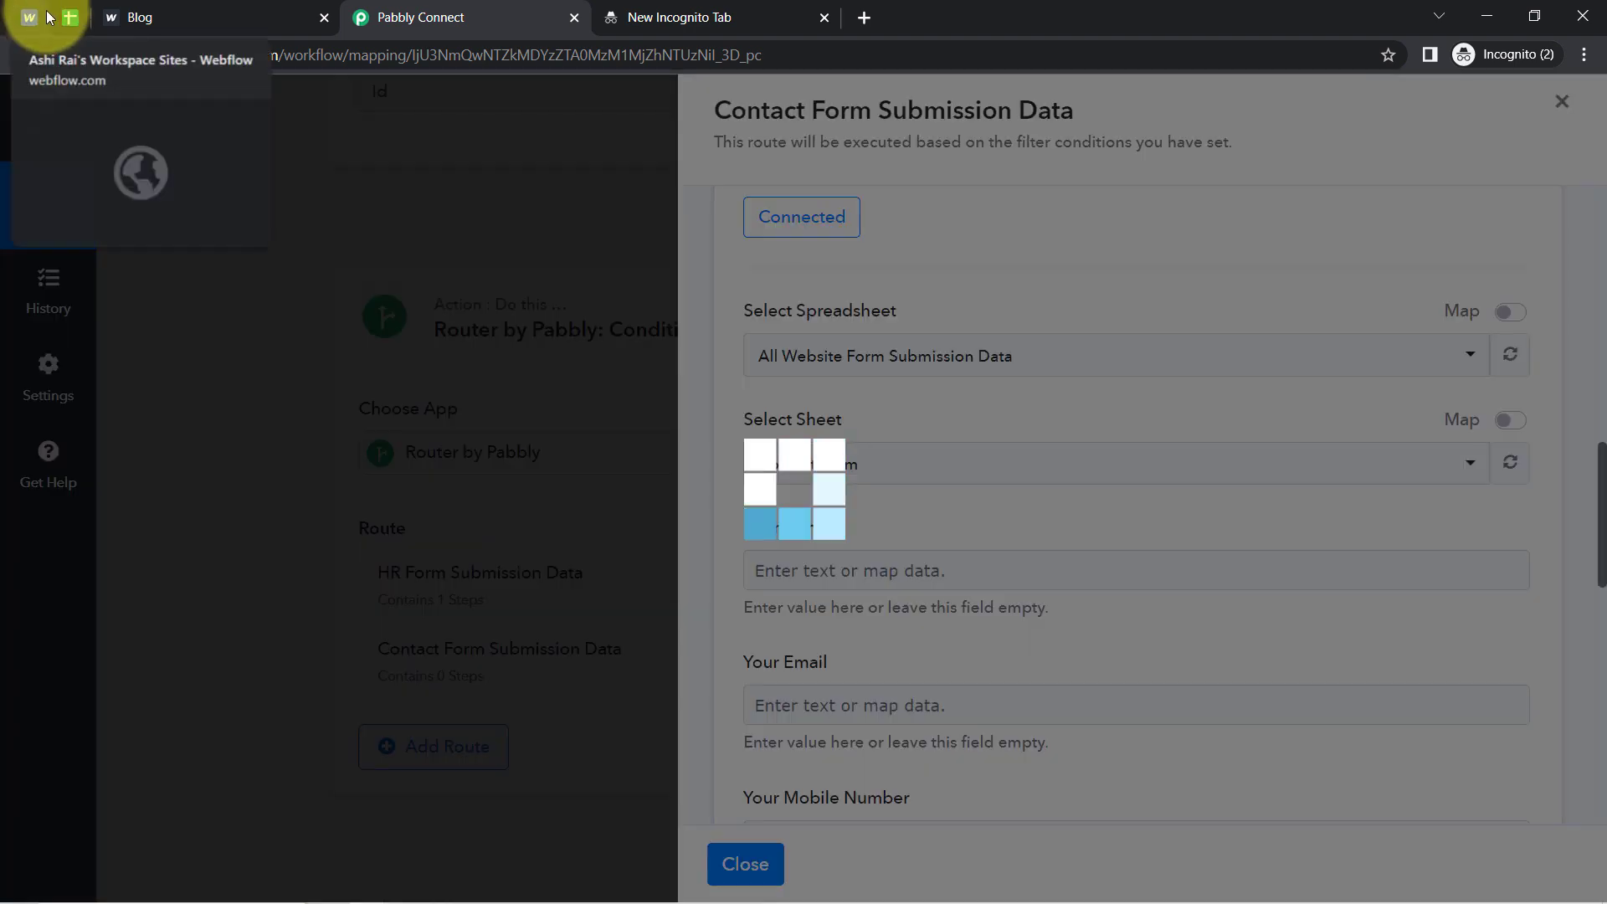
# Switch to the Google Sheets spreadsheet and fill the header row of the Contact Form sheet with light yellow
pyautogui.click(70, 16)
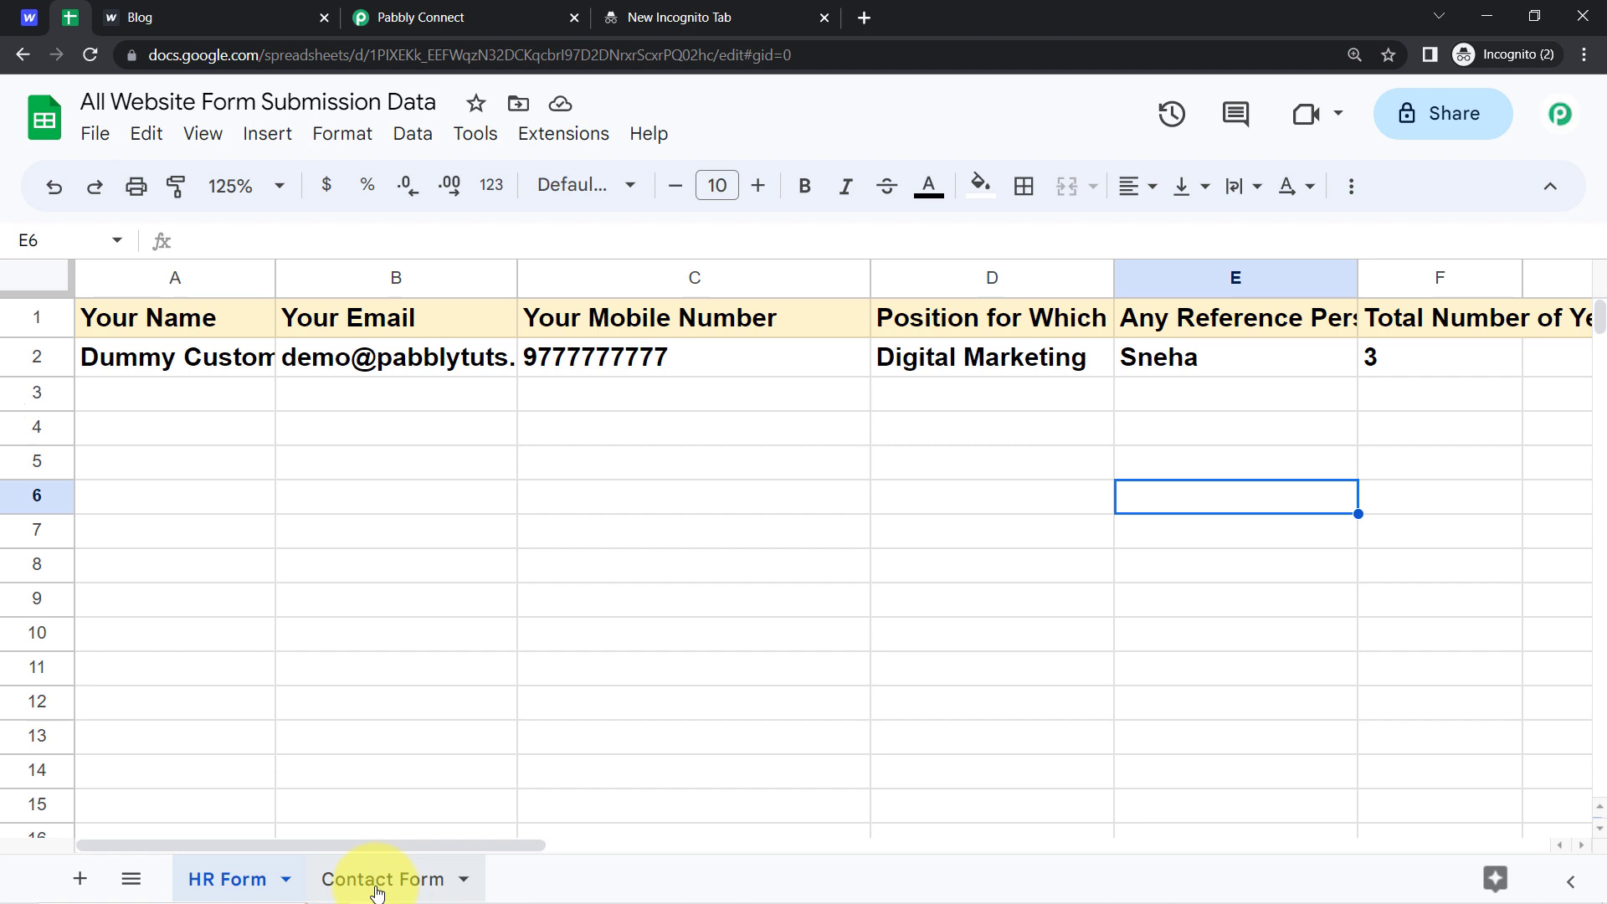
pyautogui.click(377, 881)
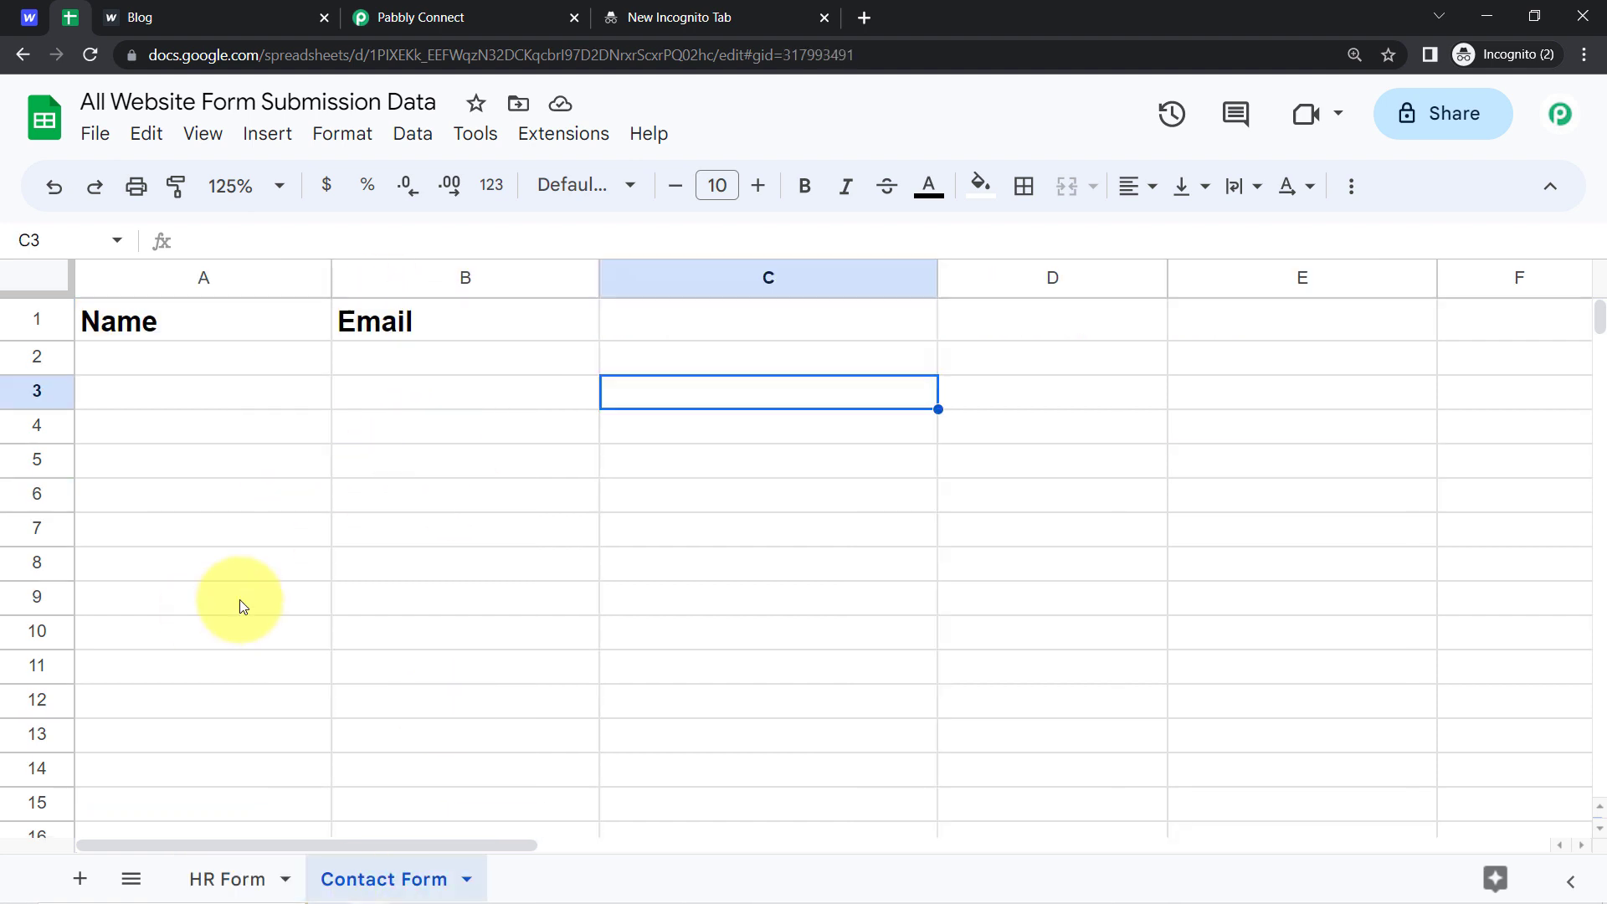
pyautogui.click(10, 323)
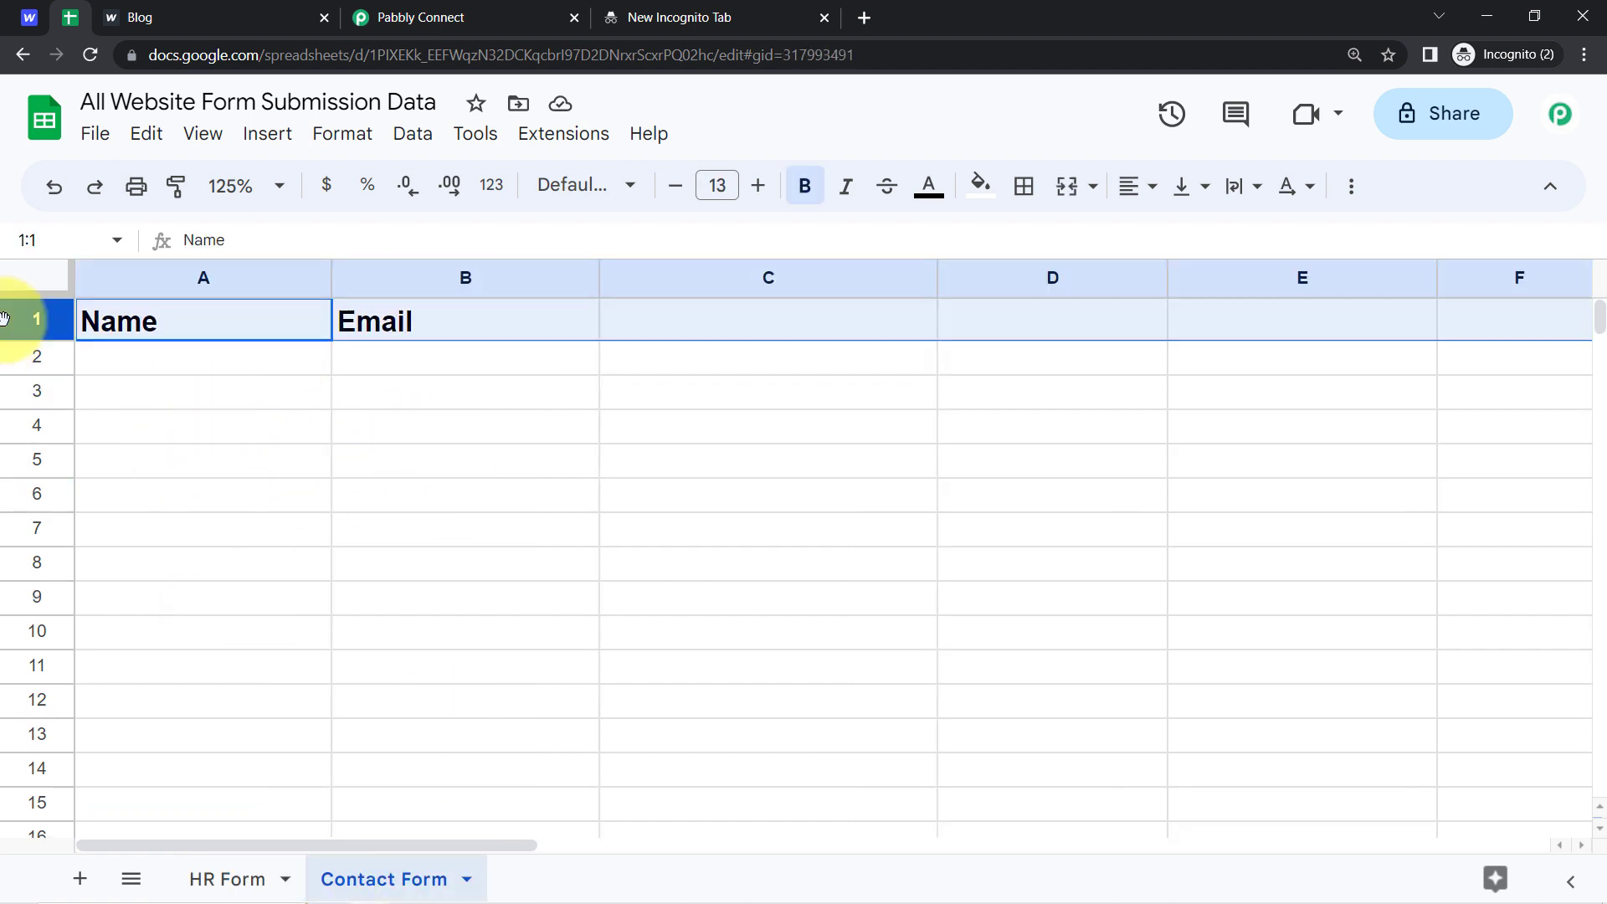
pyautogui.click(980, 184)
pyautogui.click(1075, 333)
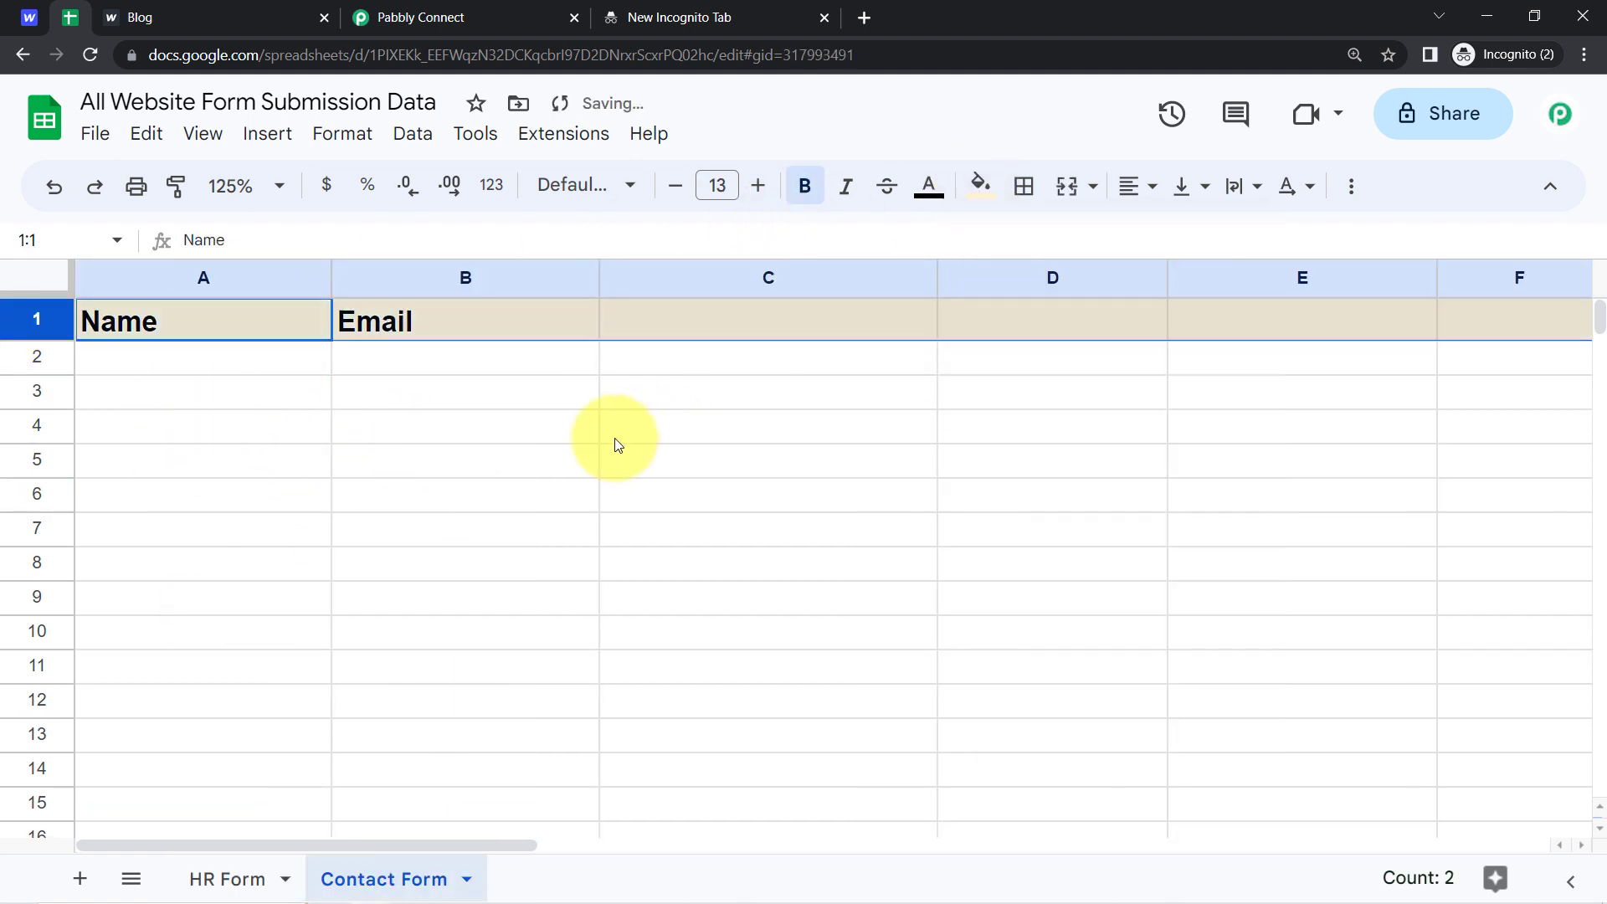
pyautogui.click(620, 431)
# Compare the contact route's mapping fields with the website's contact page and the Name and Email columns of the Contact Form sheet
pyautogui.click(410, 17)
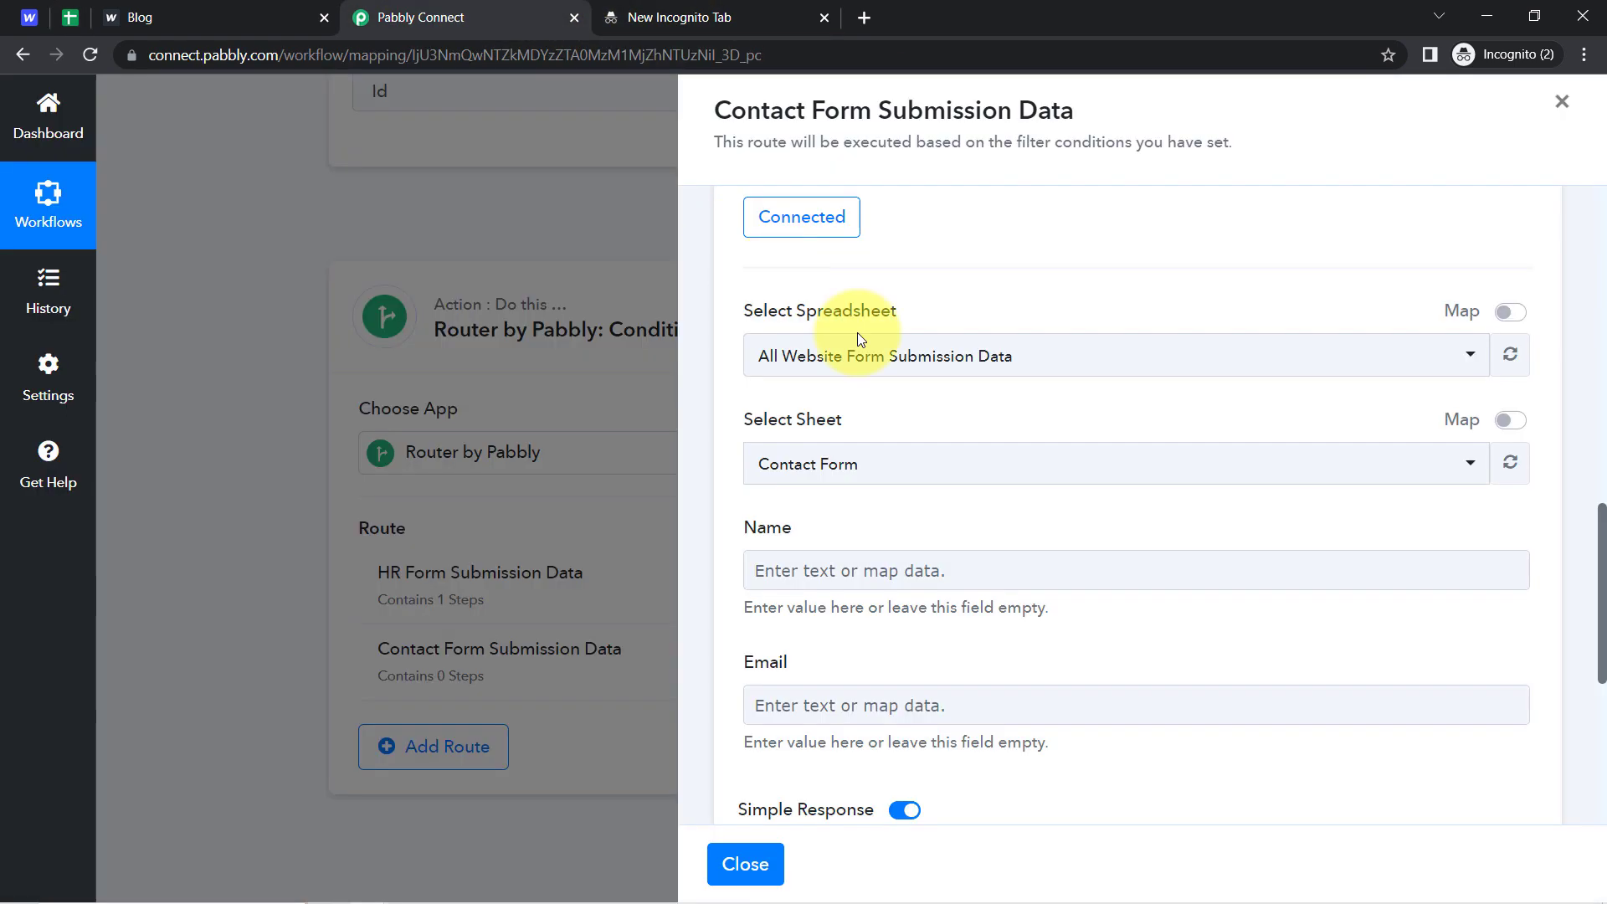
pyautogui.moveTo(1601, 526); pyautogui.dragTo(1602, 562)
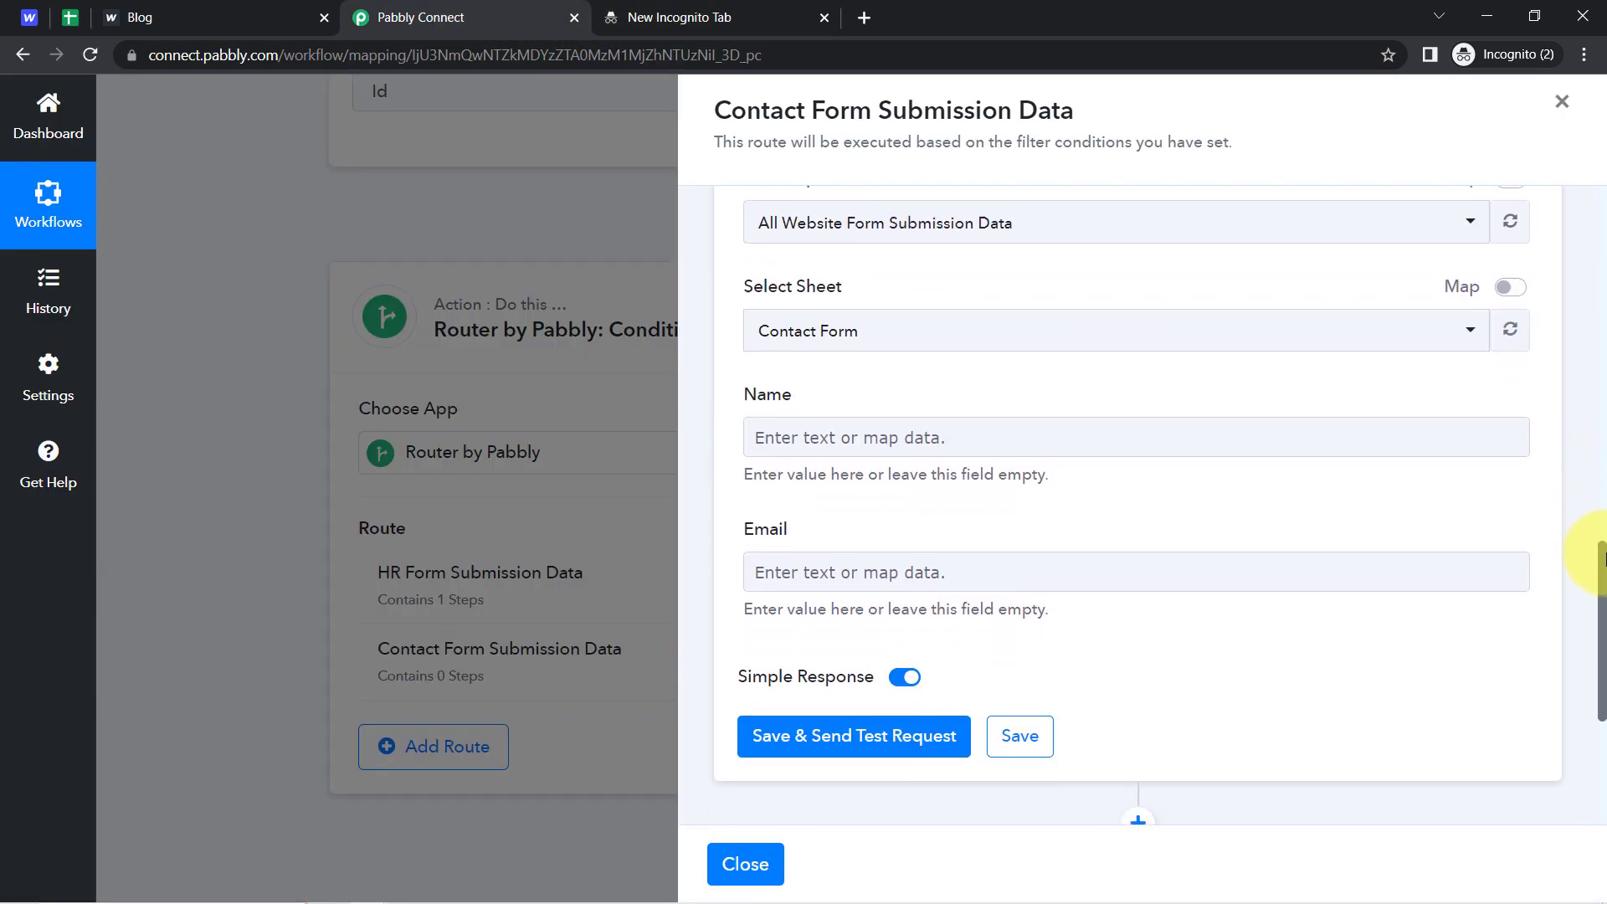
pyautogui.click(201, 16)
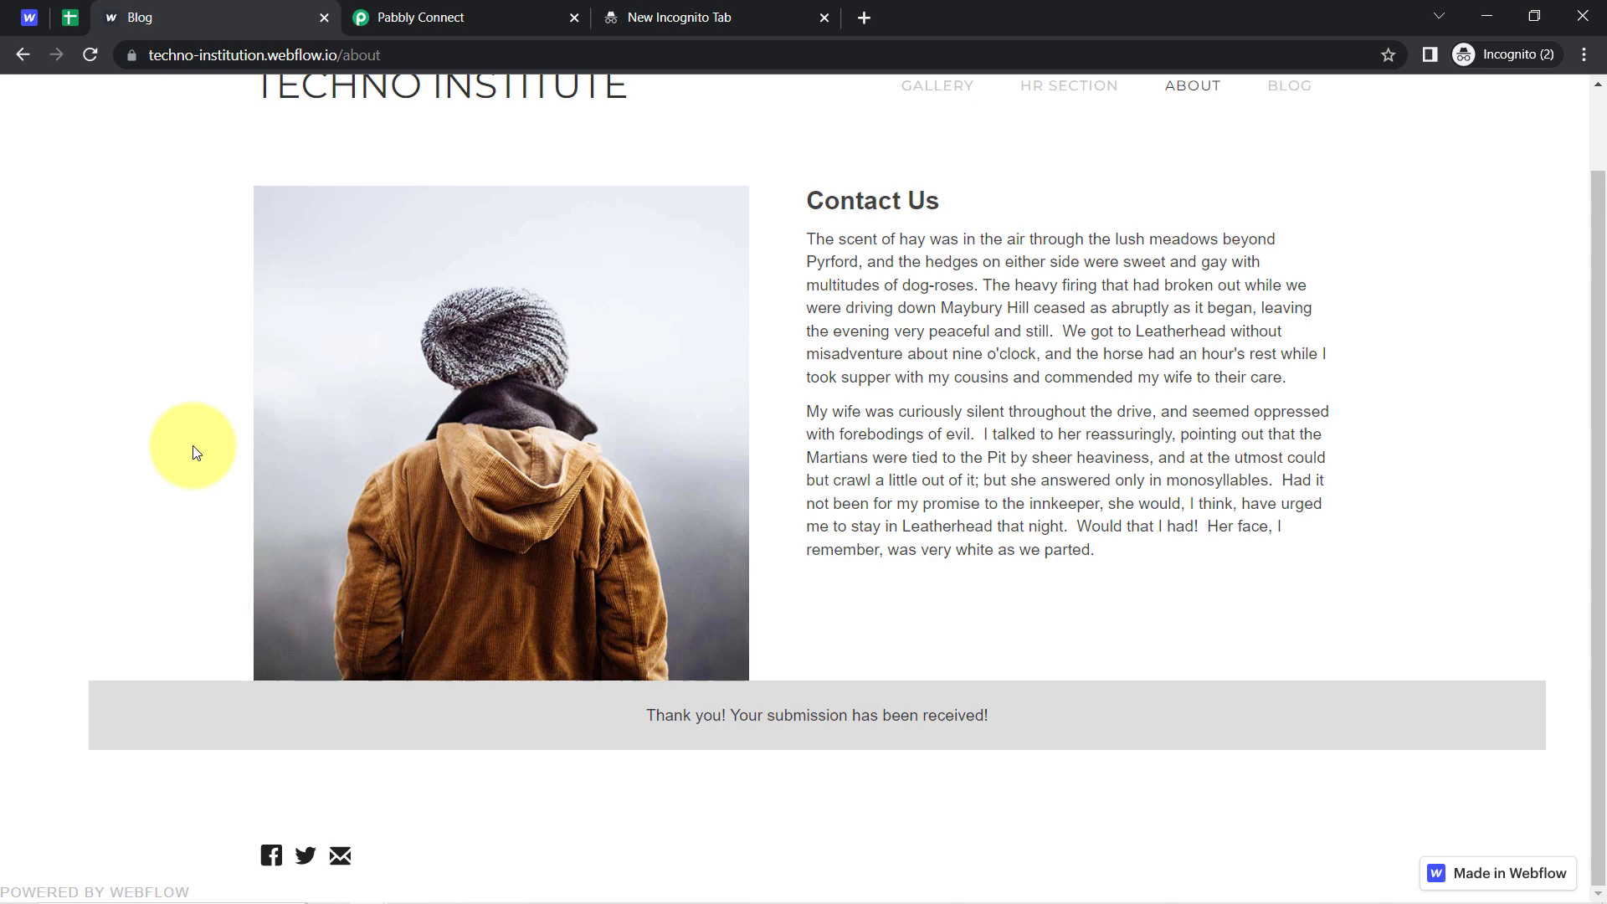
pyautogui.click(71, 17)
pyautogui.click(355, 490)
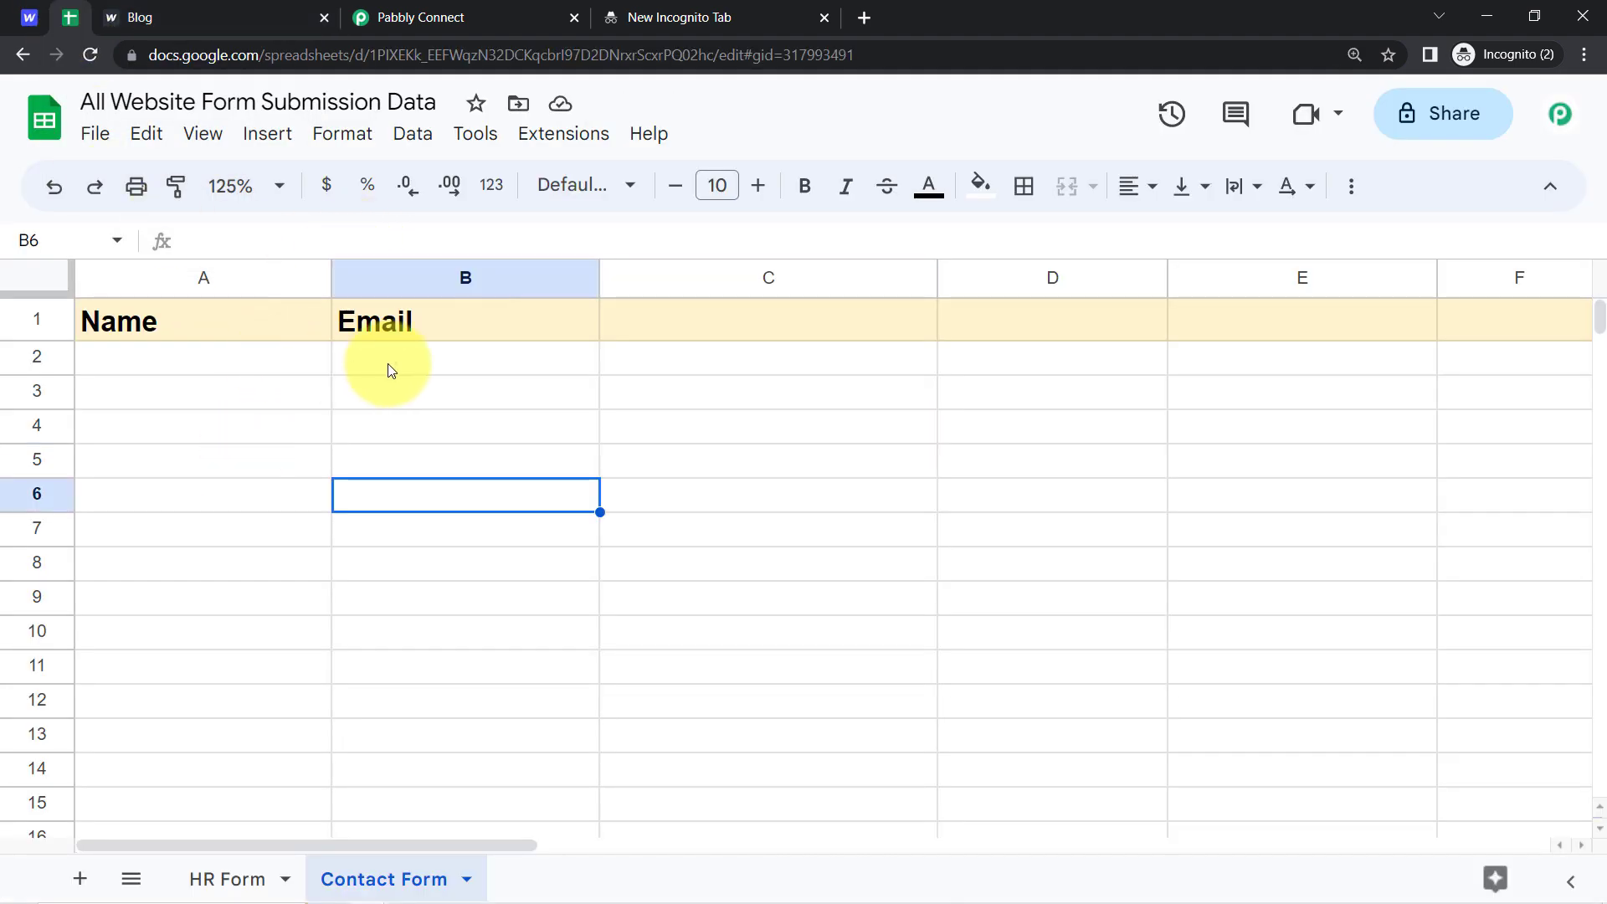
pyautogui.moveTo(251, 356); pyautogui.dragTo(414, 397)
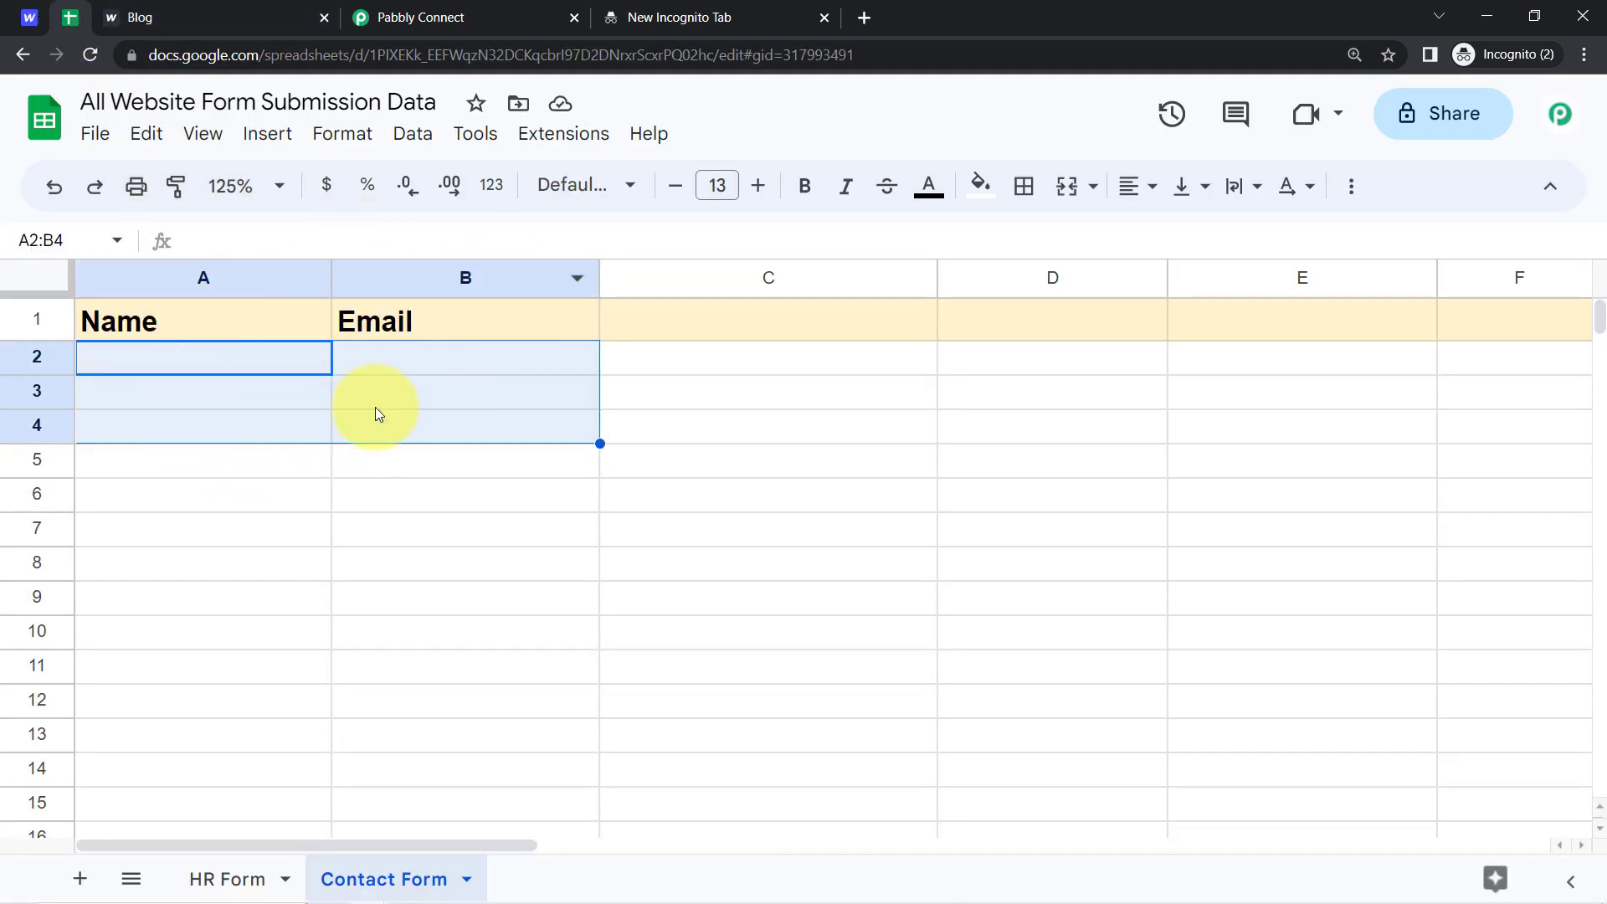
# Return to Pabbly Connect and map the Name field to Webflow's Data Name and the Email field to Data Email
pyautogui.click(431, 16)
pyautogui.click(790, 428)
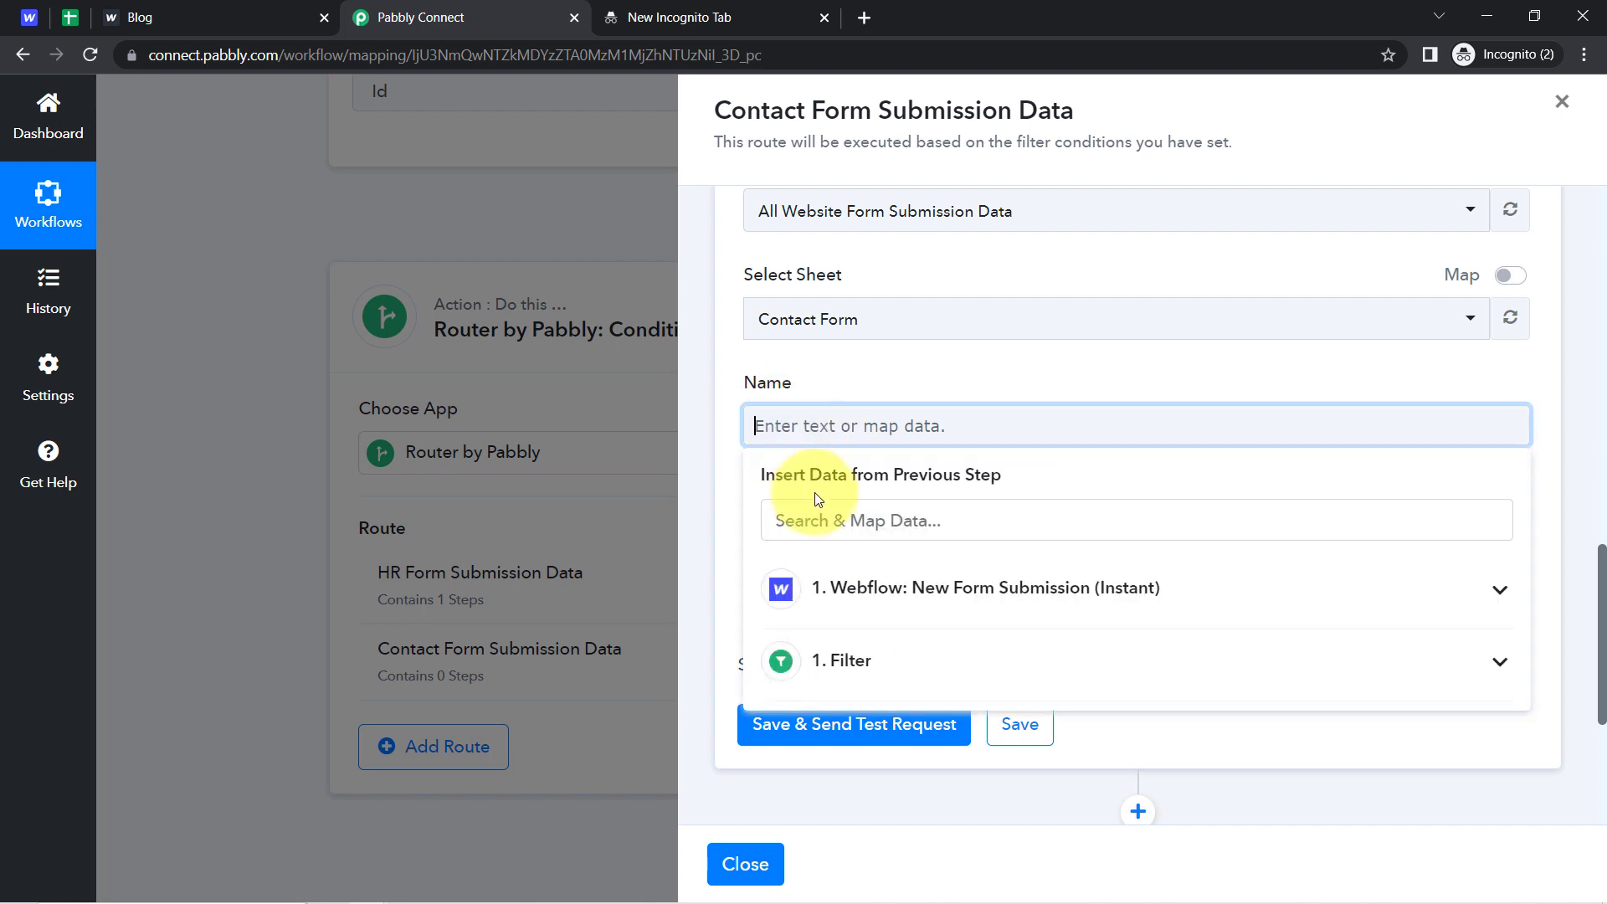
pyautogui.click(857, 586)
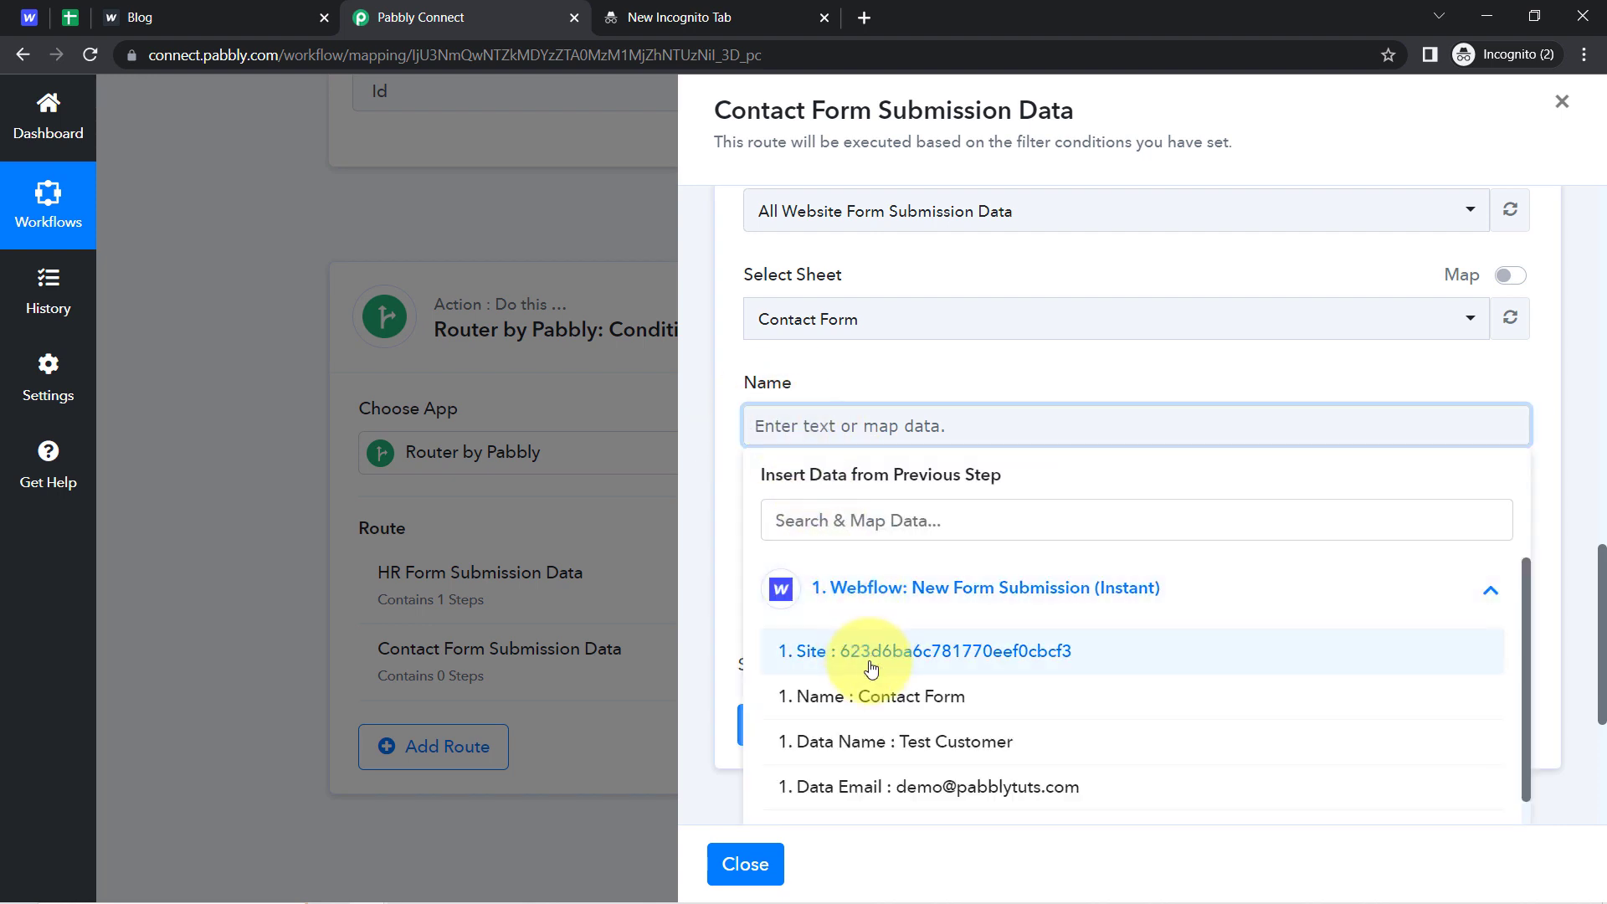
pyautogui.click(896, 742)
pyautogui.click(879, 545)
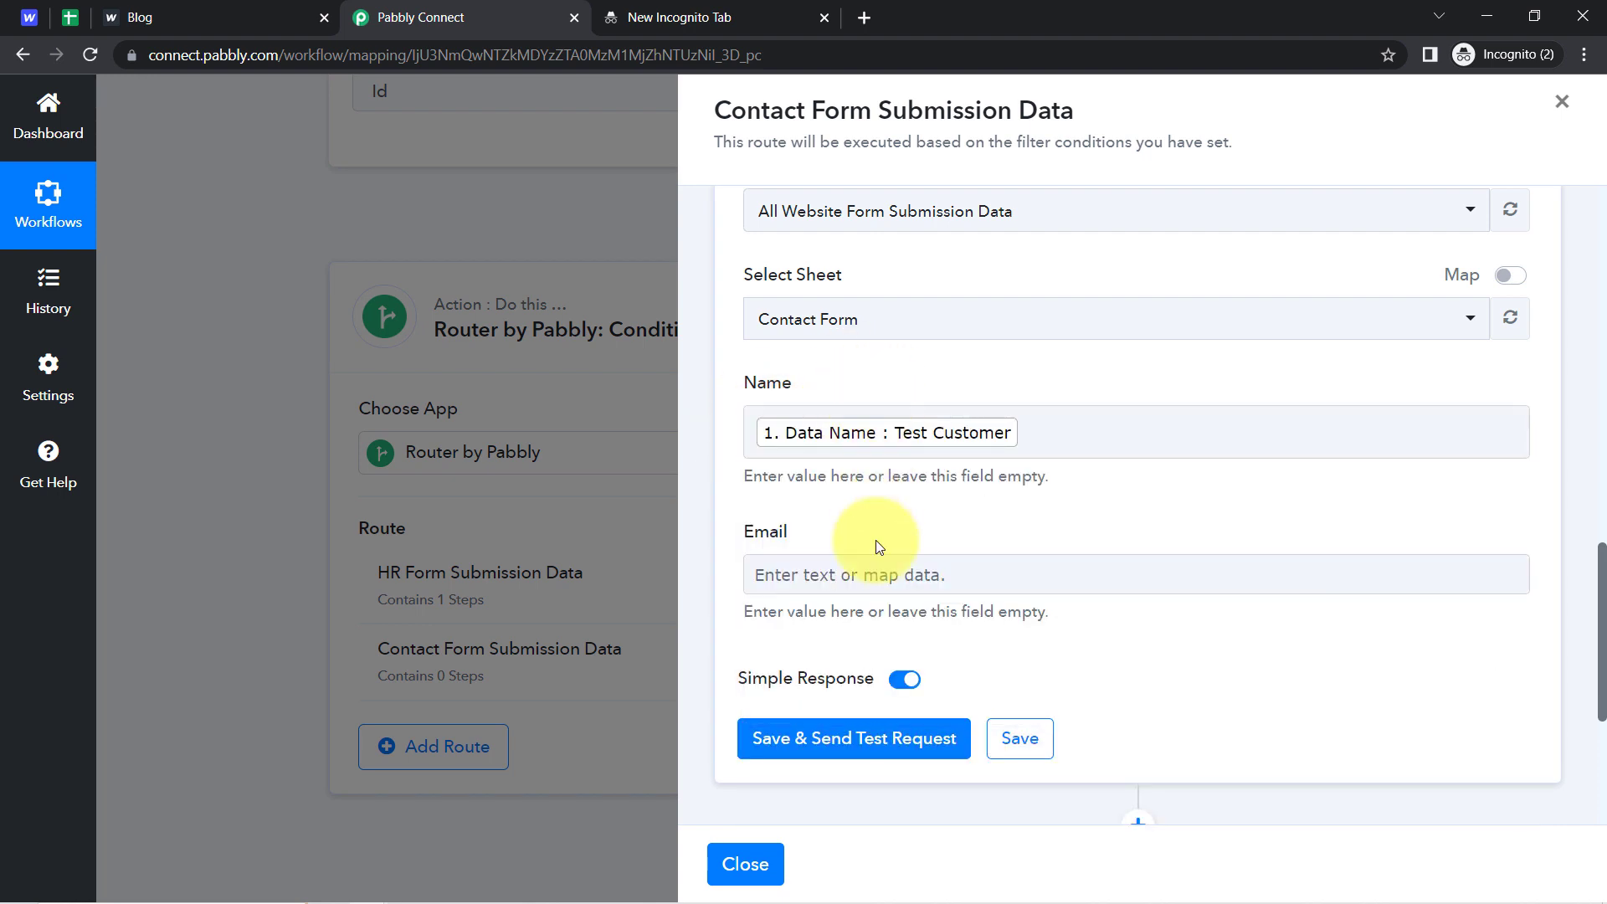
pyautogui.click(839, 574)
pyautogui.write('em')
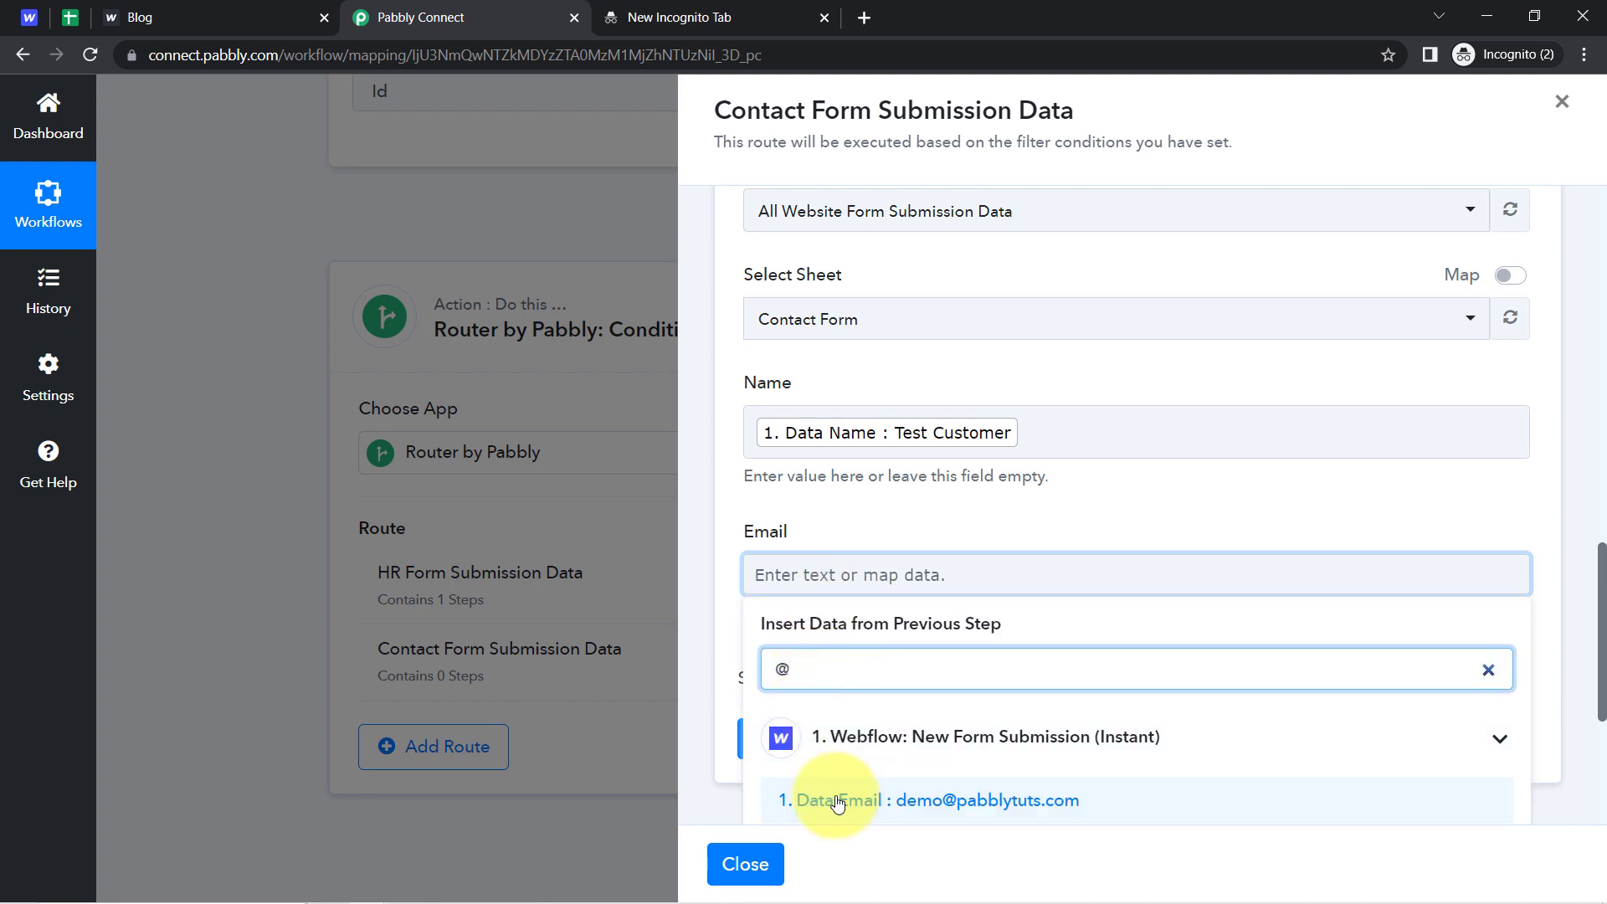
pyautogui.click(832, 796)
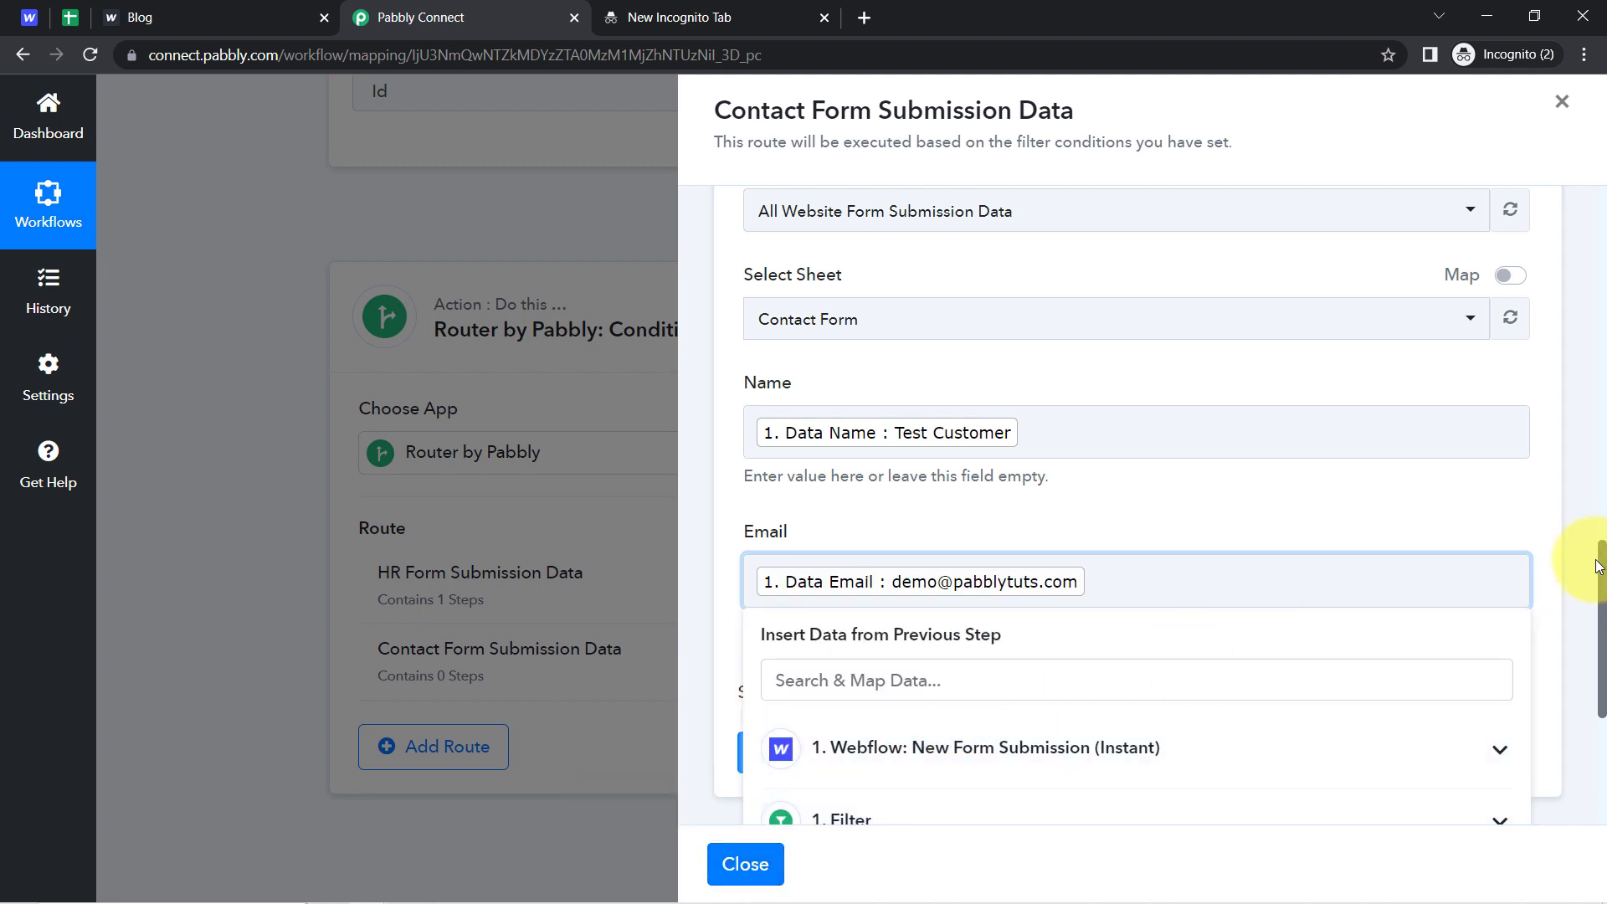
# Save the contact route's Google Sheets action and send a test request
pyautogui.moveTo(1601, 568); pyautogui.dragTo(1579, 674)
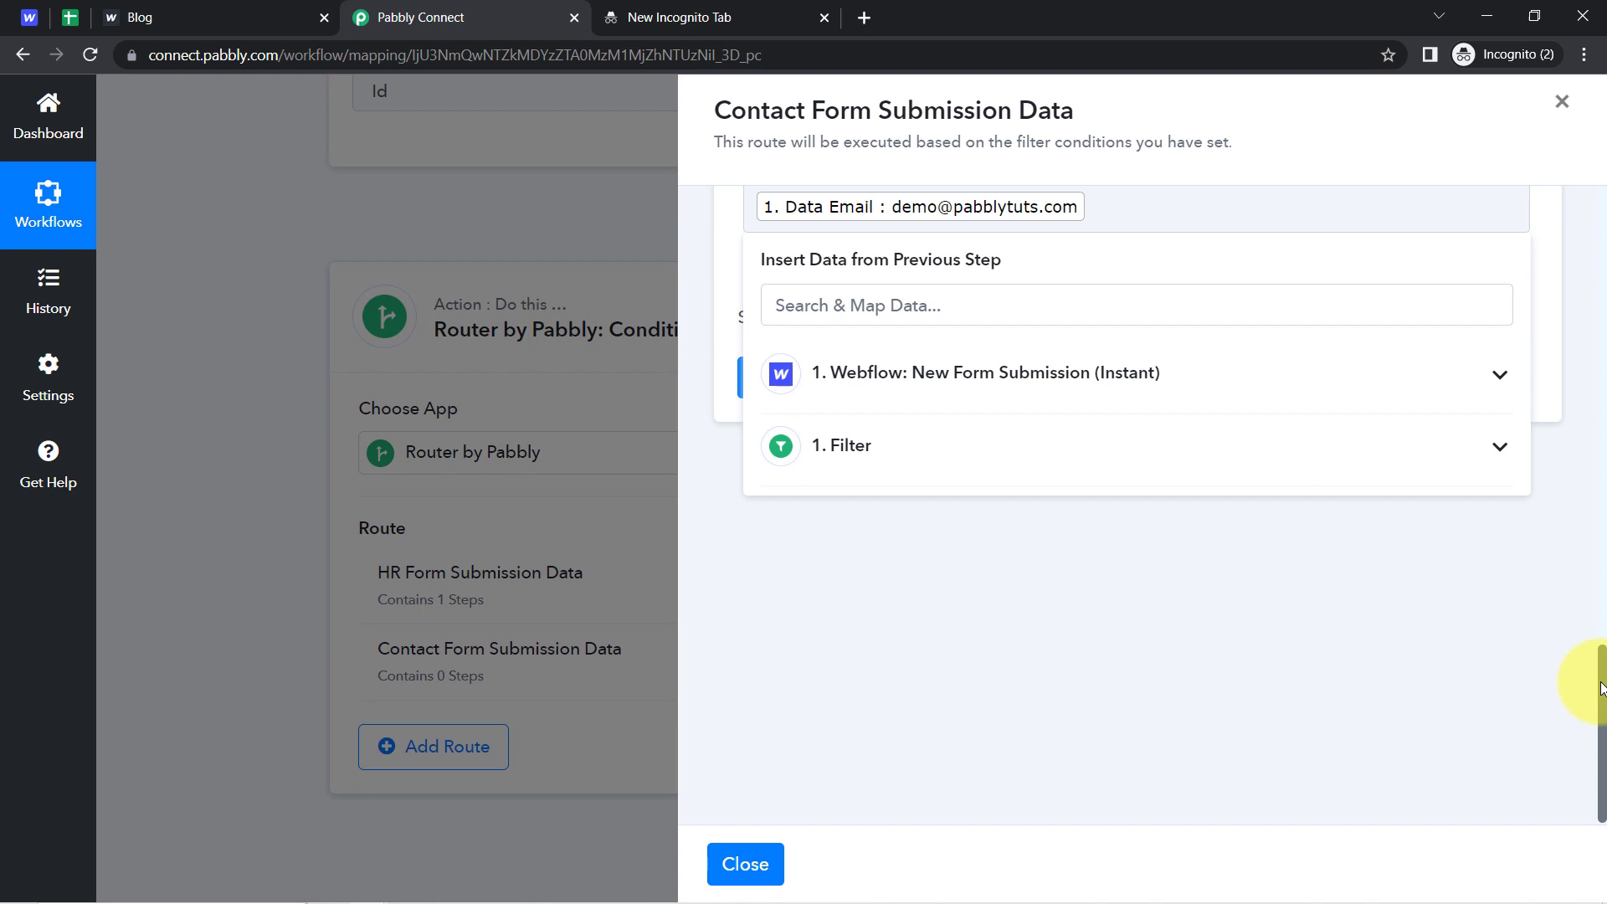
pyautogui.click(1026, 681)
pyautogui.click(769, 391)
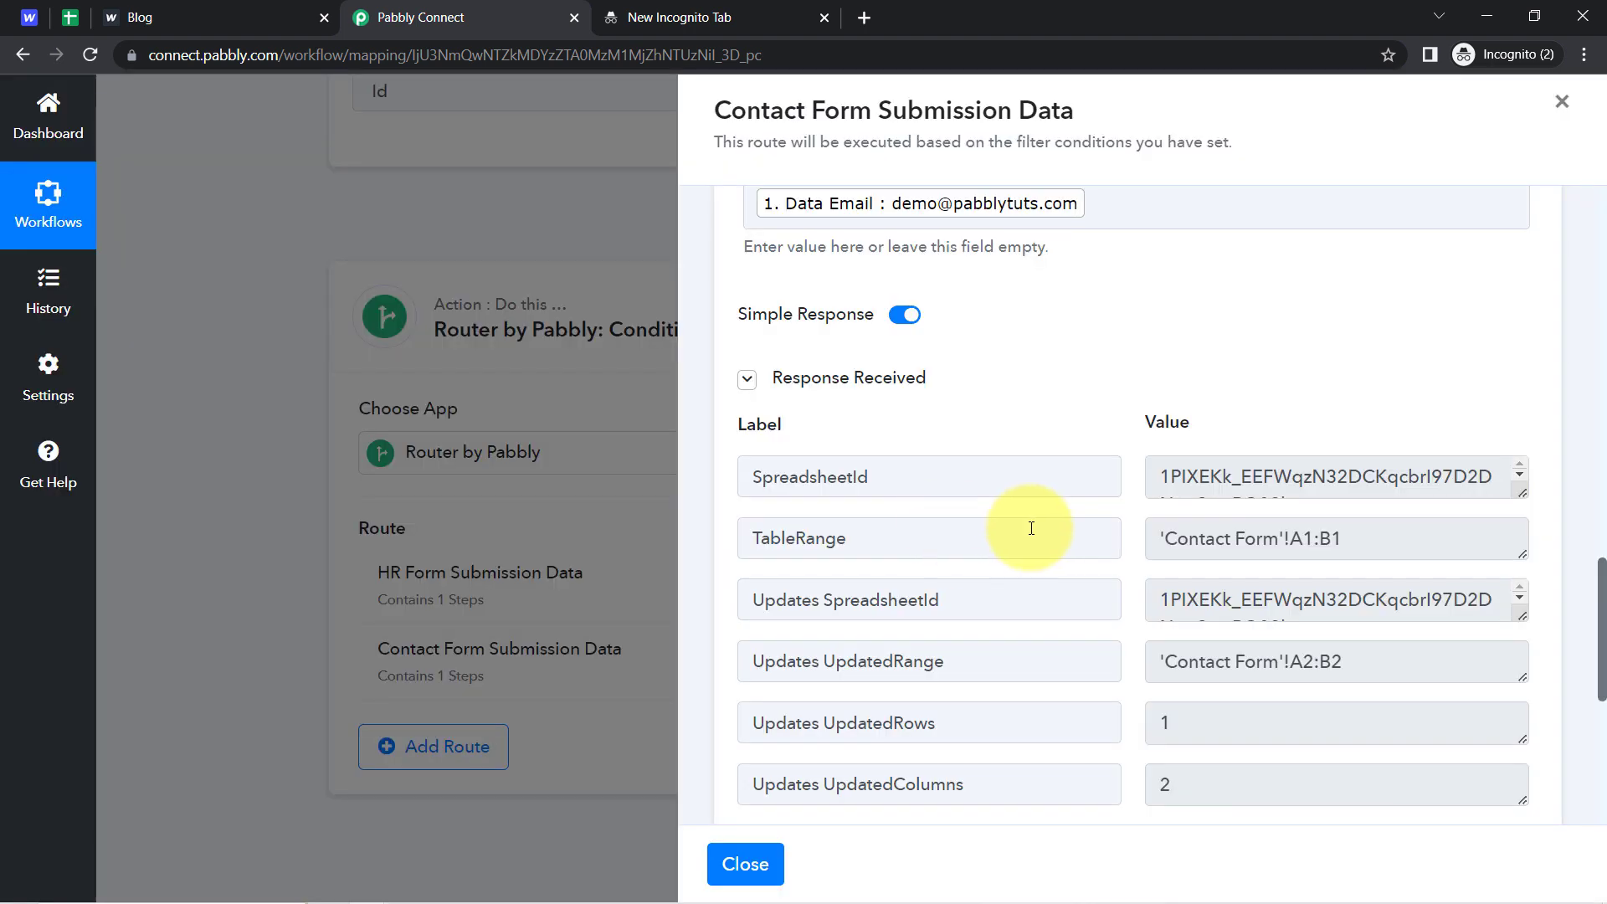
# Check the new entry in the spreadsheet's Contact Form sheet and remove the fill colour from row 2
pyautogui.click(65, 25)
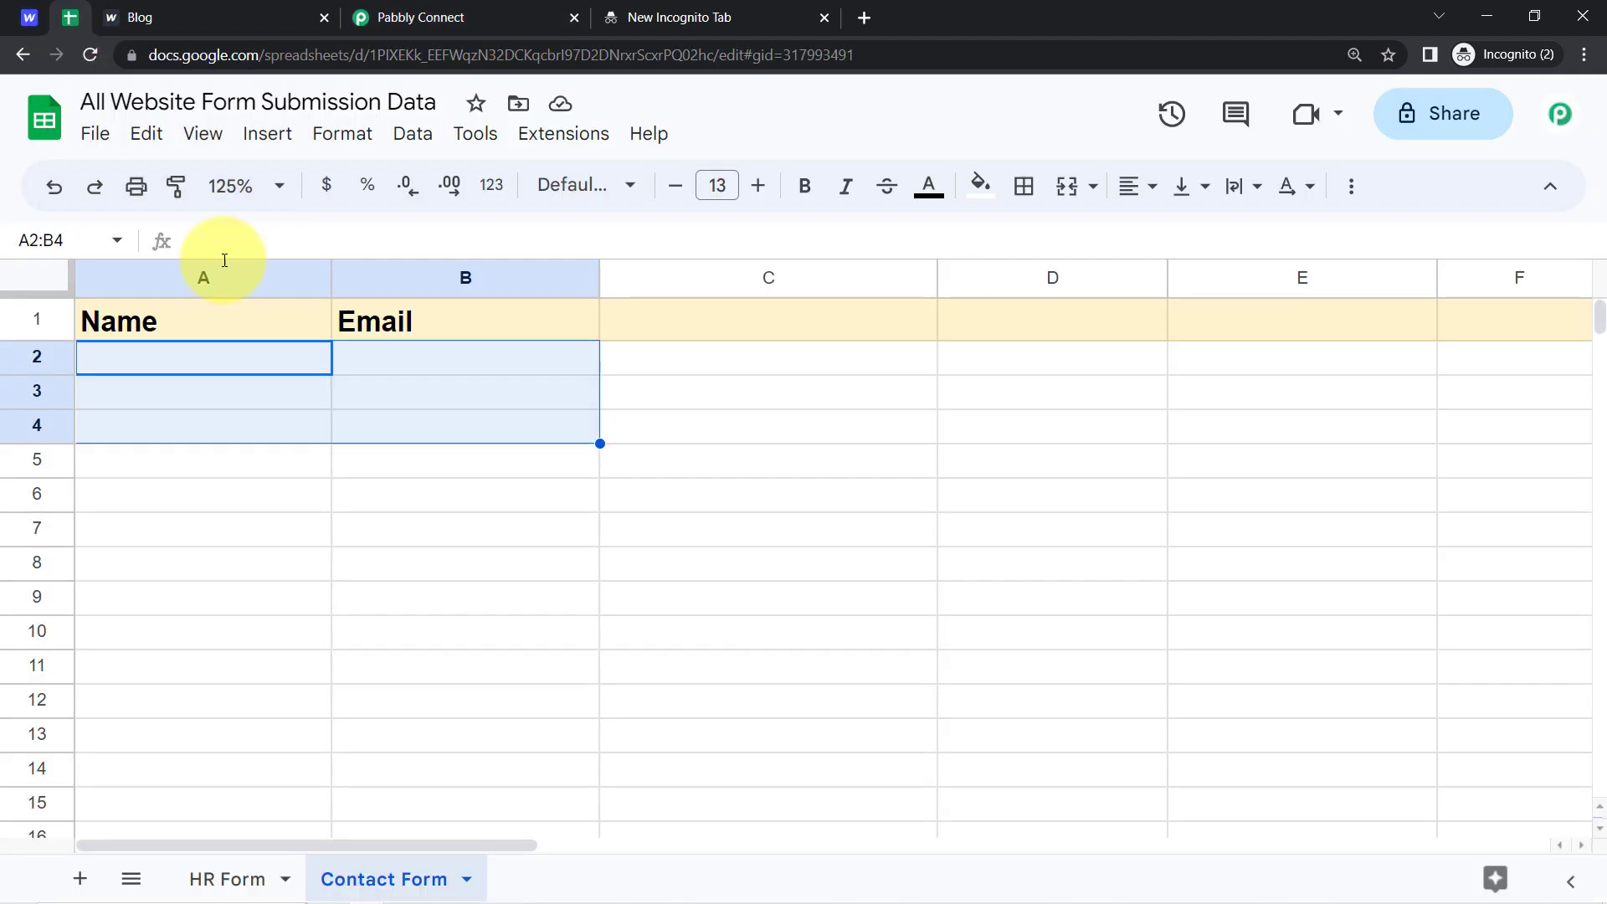
pyautogui.click(336, 528)
pyautogui.click(38, 362)
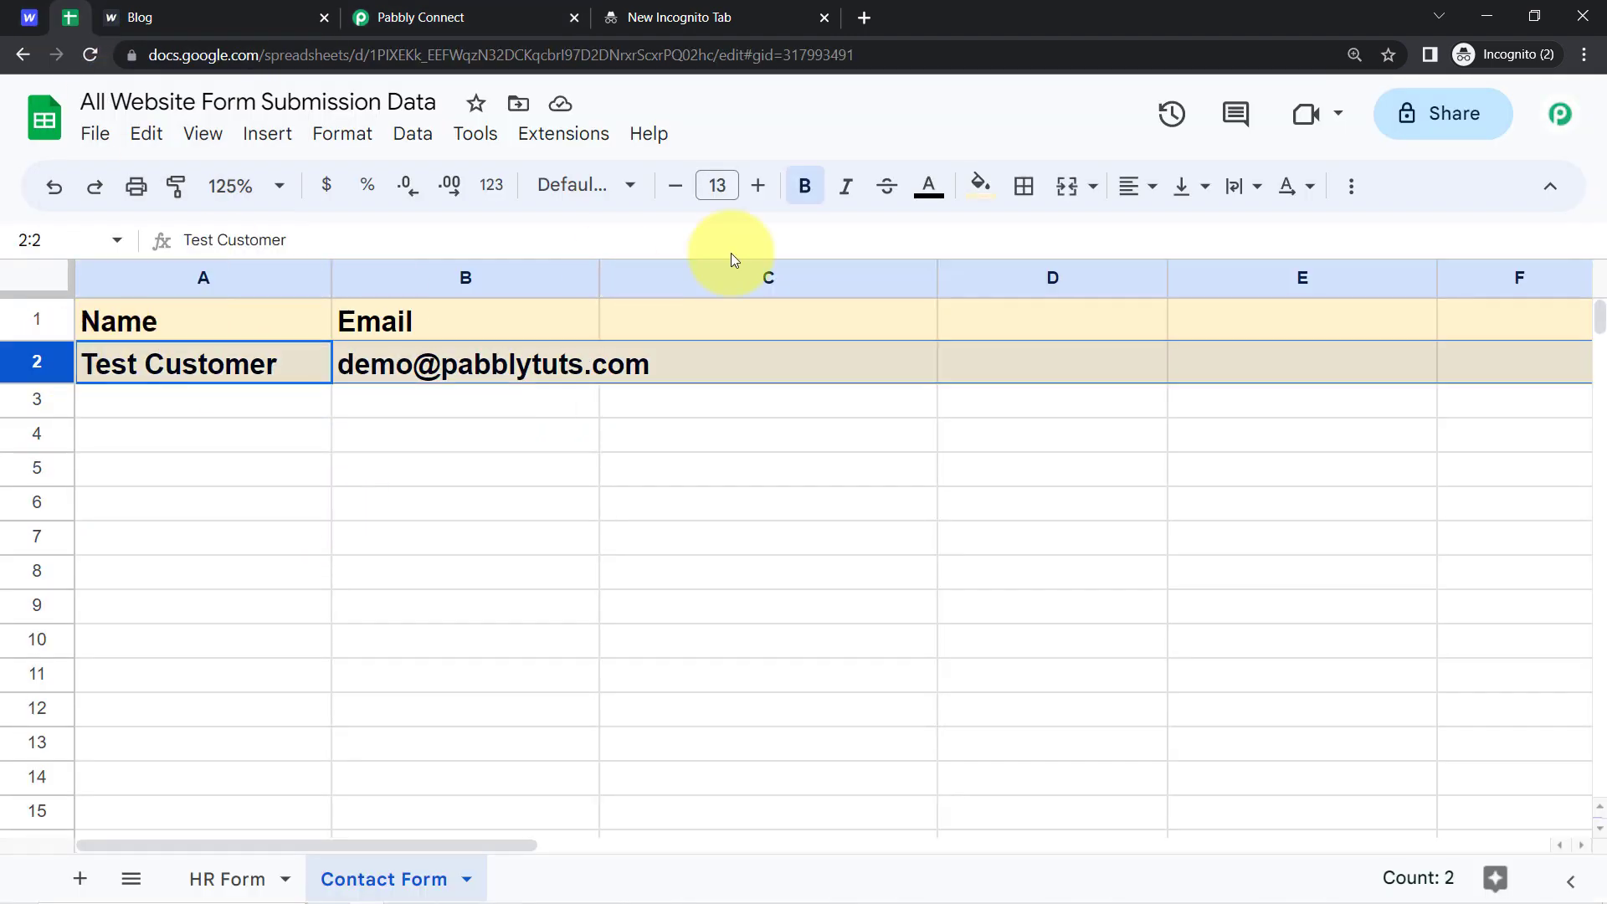
pyautogui.click(981, 185)
pyautogui.click(1036, 249)
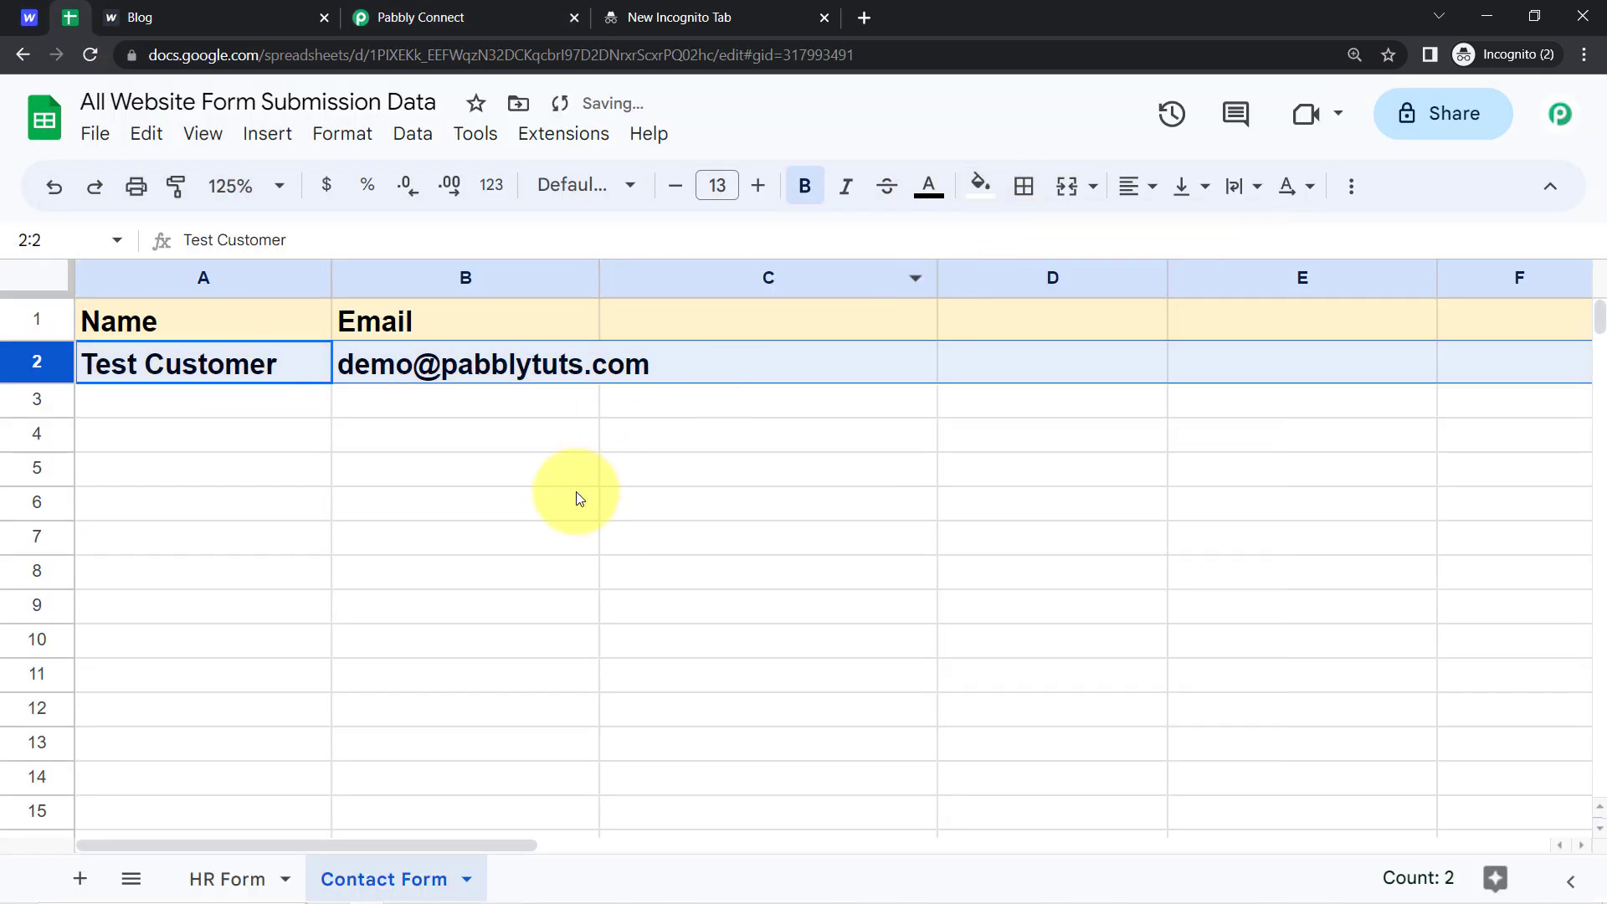
pyautogui.click(560, 488)
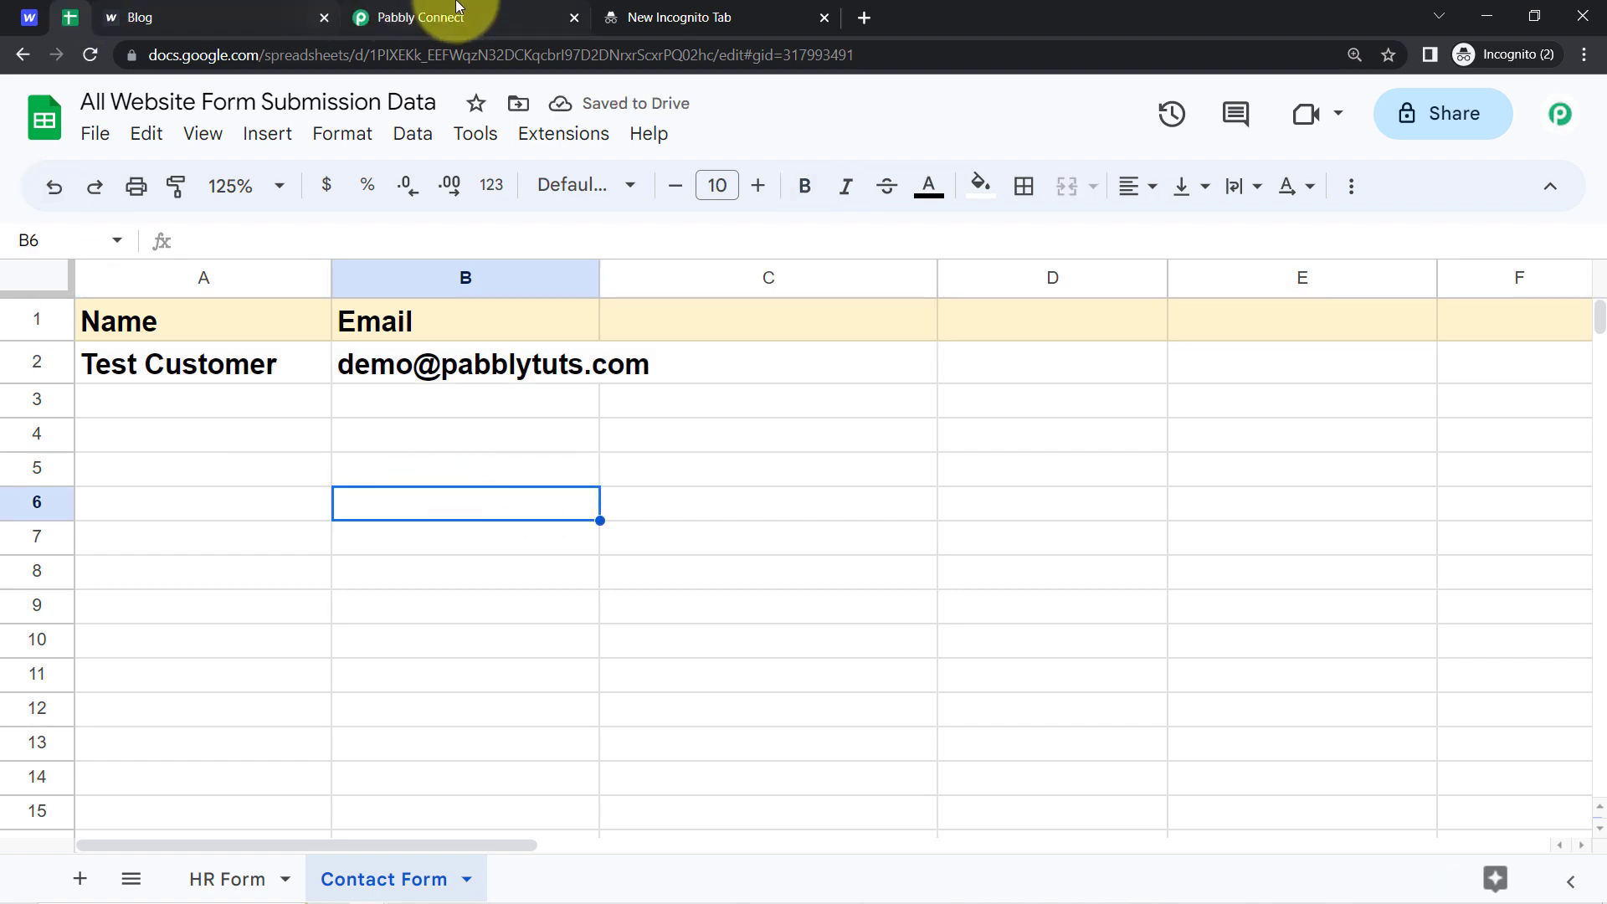
# Return to Pabbly Connect and close the Contact Form Submission Data route's settings
pyautogui.click(459, 15)
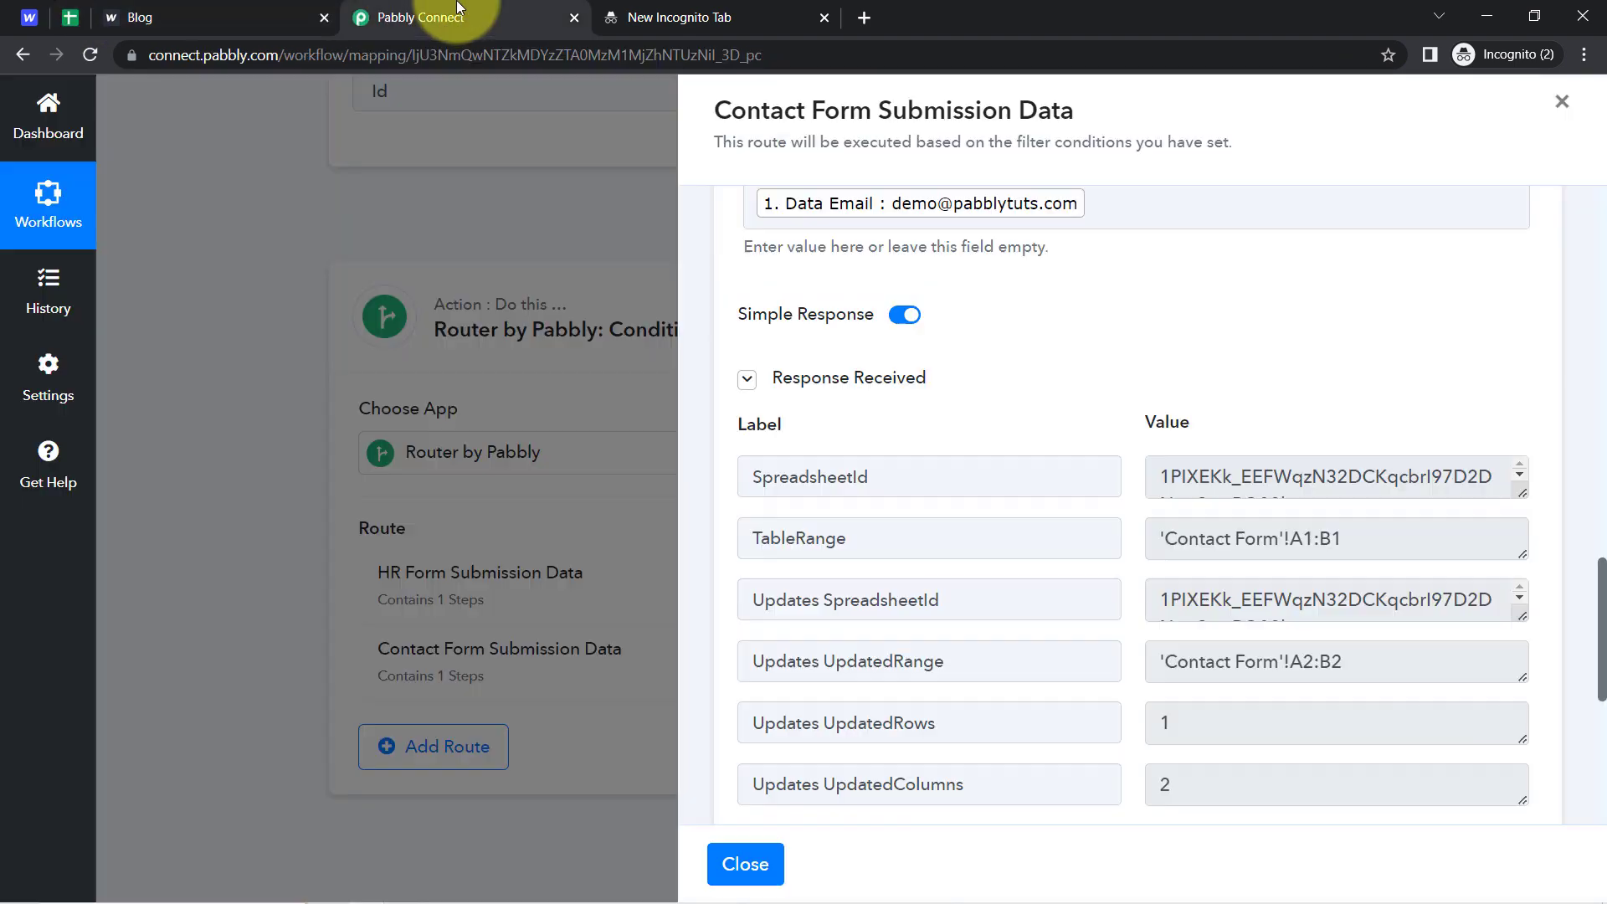
pyautogui.click(1562, 102)
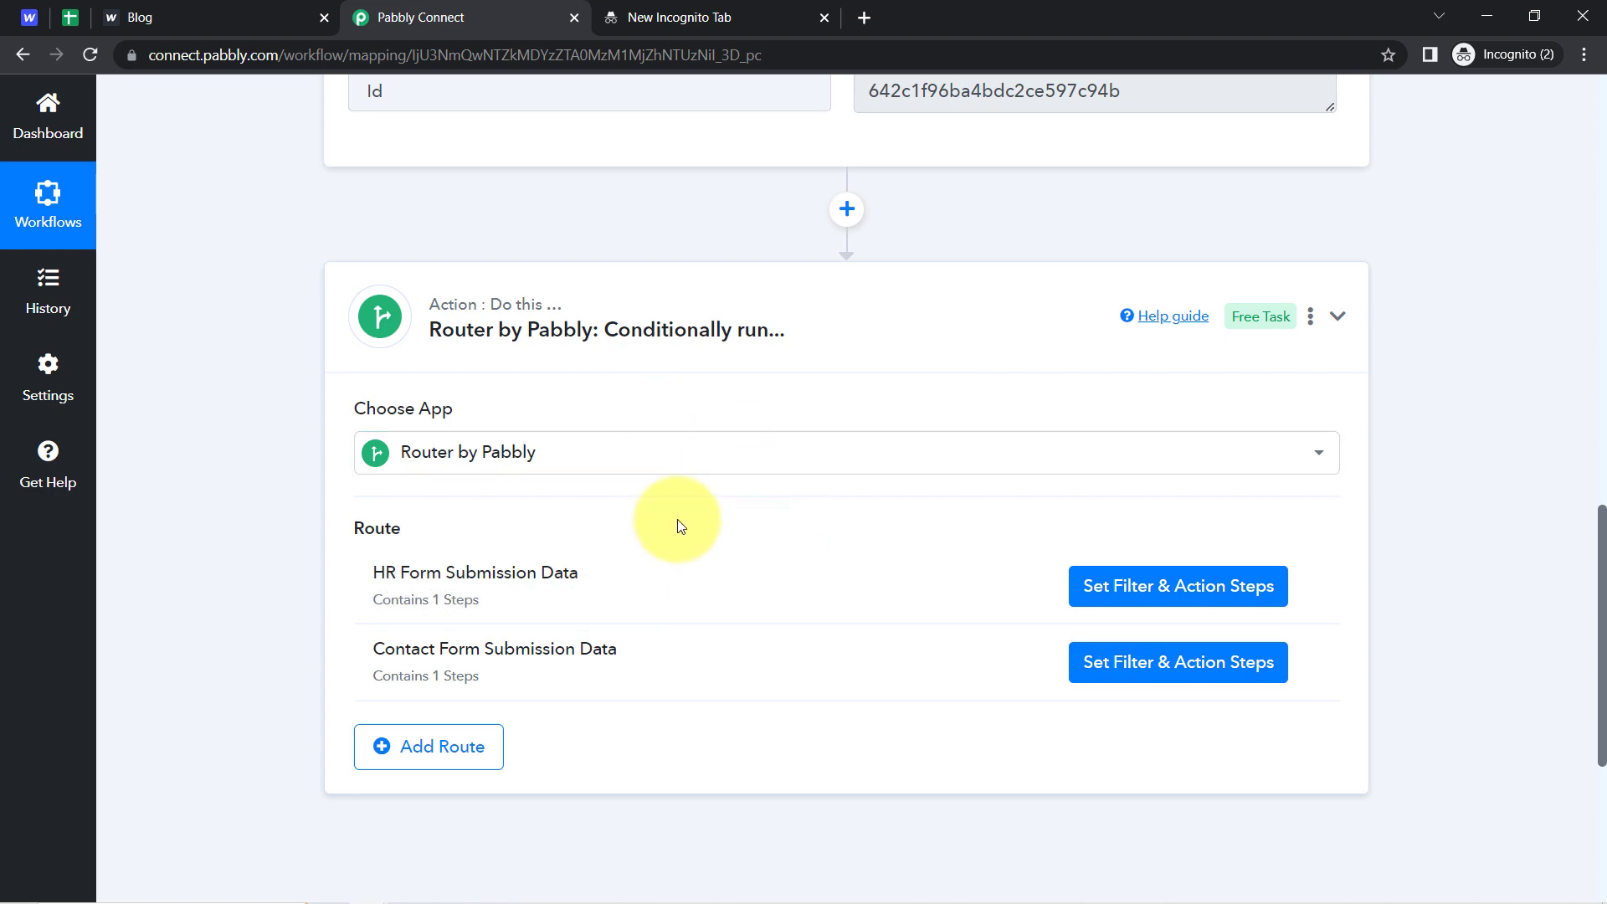
# Review the finished workflow from the Webflow trigger and its captured response through to the router's two form routes
pyautogui.moveTo(1603, 576); pyautogui.dragTo(1588, 218)
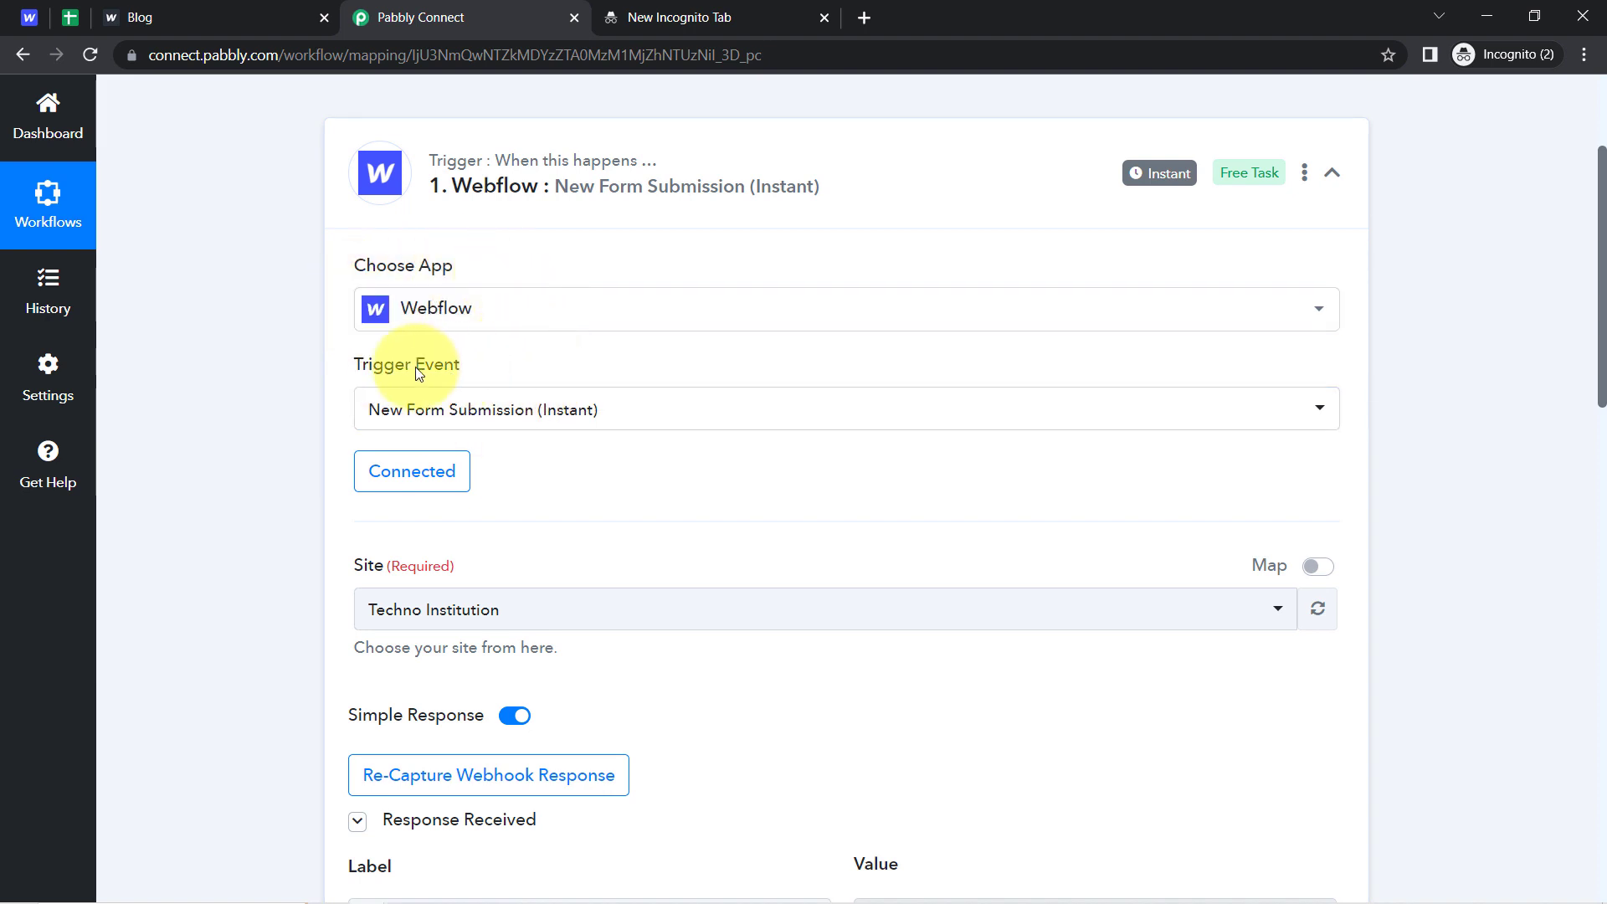
pyautogui.scroll(2, 1583, 244)
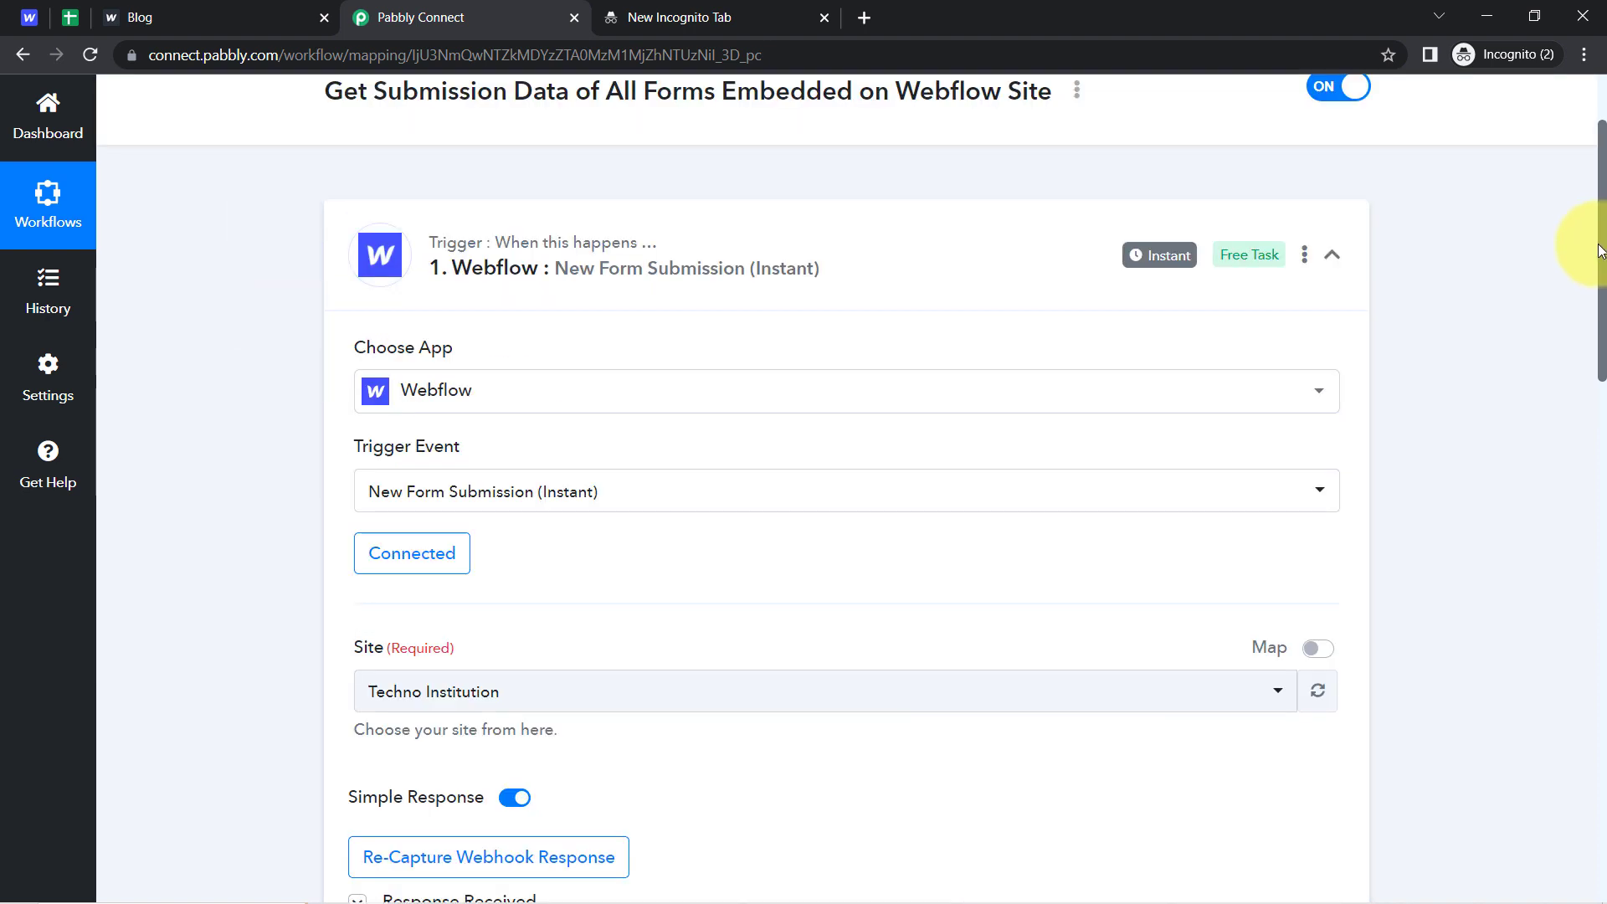
pyautogui.scroll(-1, 1599, 262)
pyautogui.moveTo(1599, 262); pyautogui.dragTo(1500, 670)
pyautogui.scroll(-2, 1488, 690)
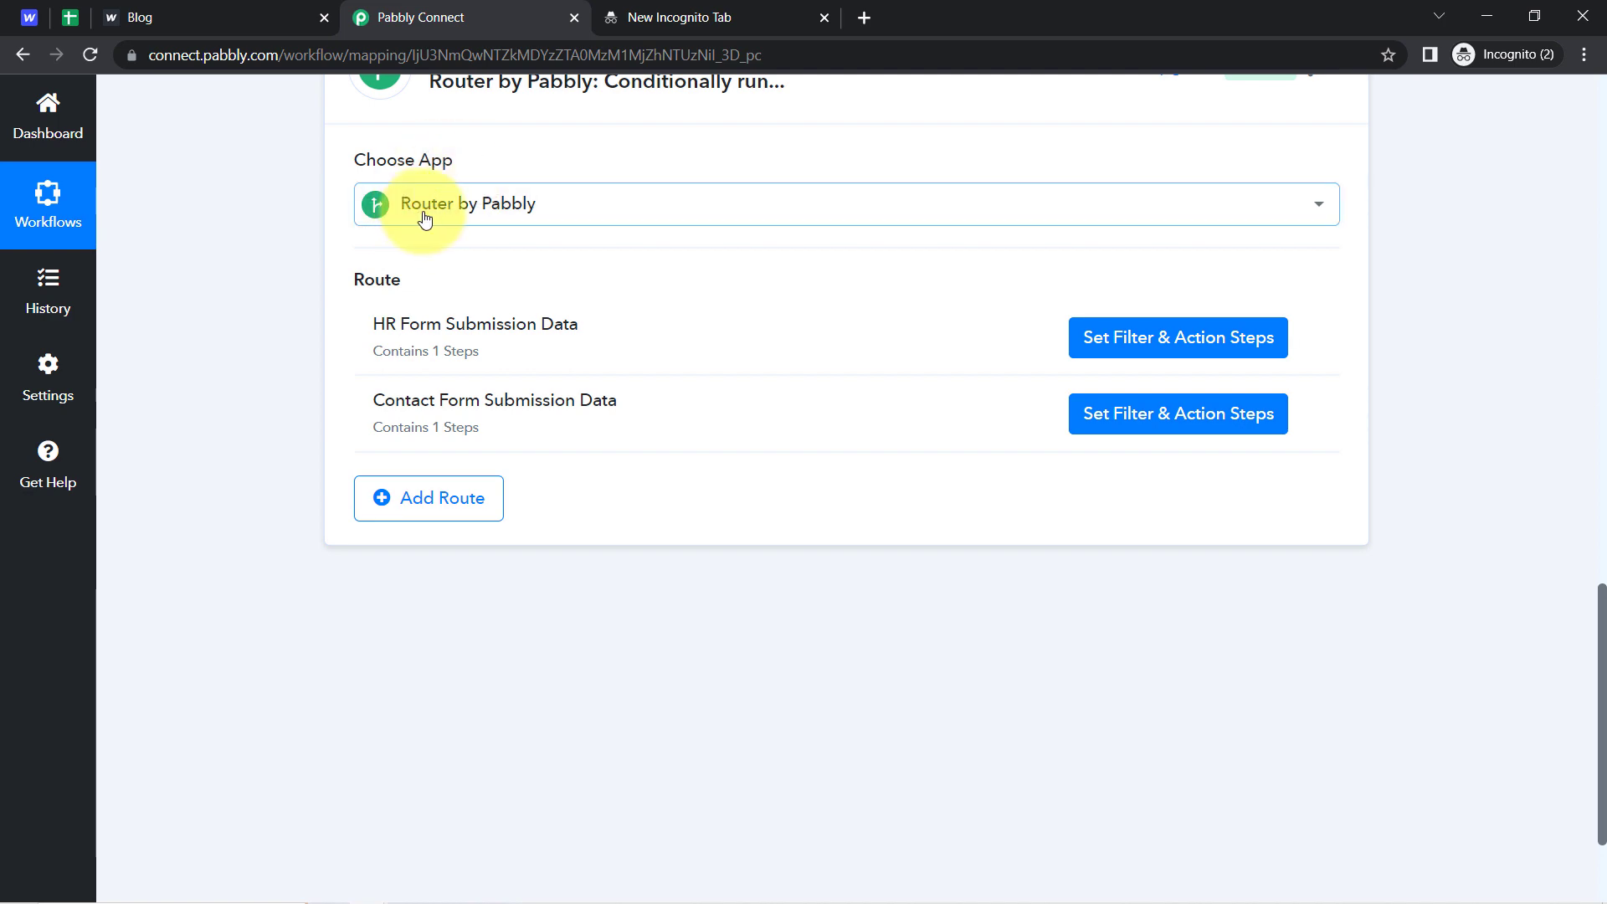
pyautogui.moveTo(1604, 628); pyautogui.dragTo(1562, 108)
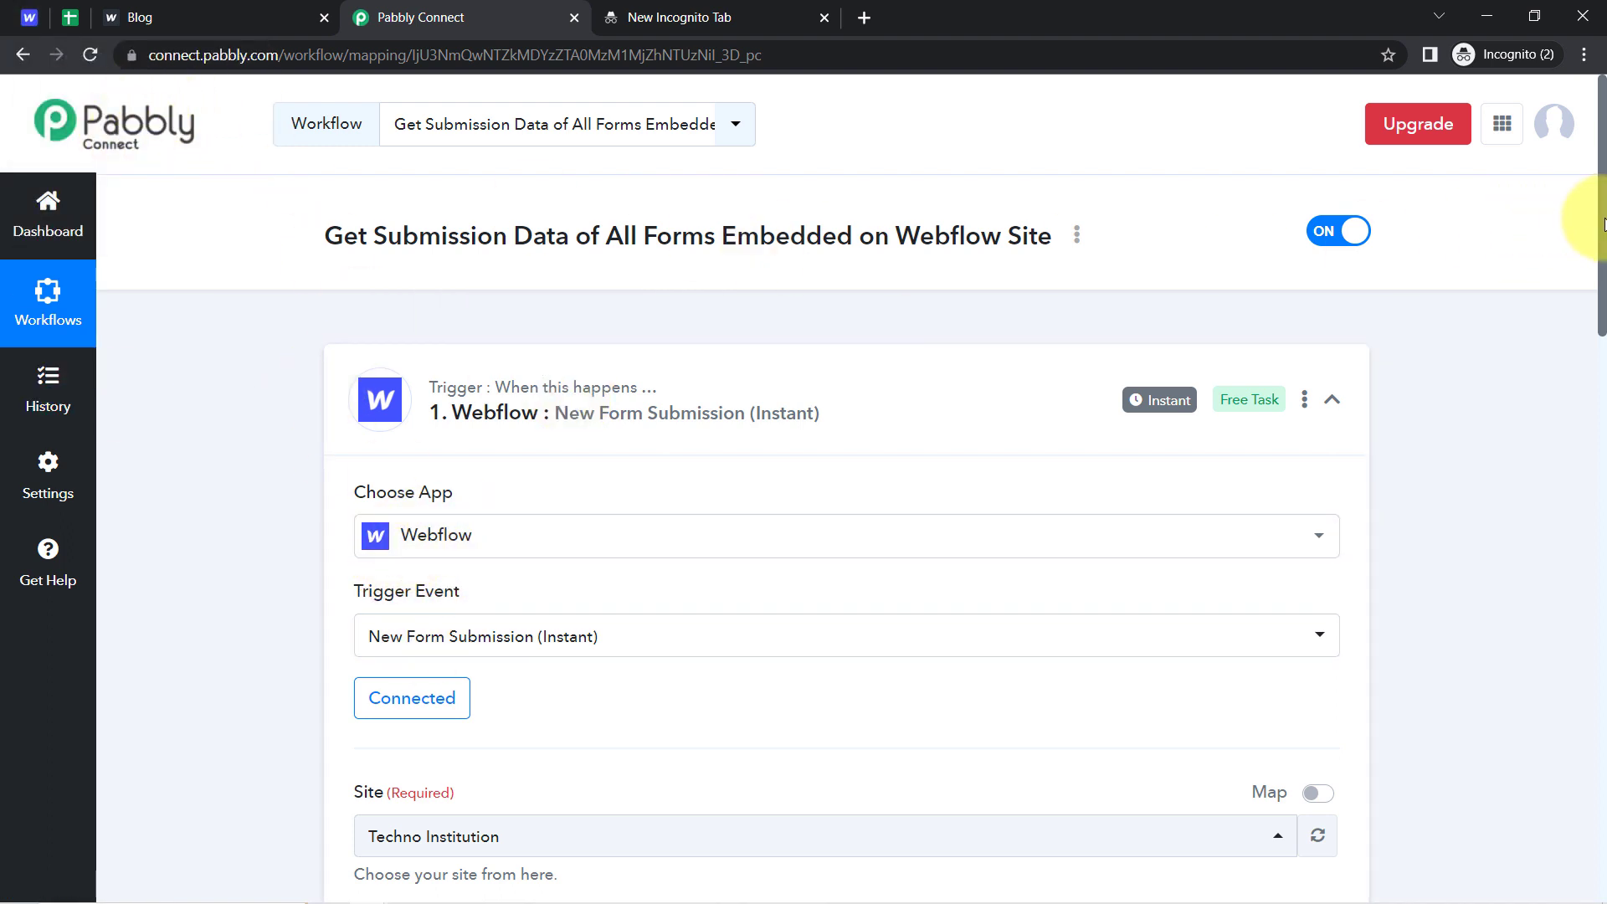
pyautogui.moveTo(1604, 225); pyautogui.dragTo(1001, 466)
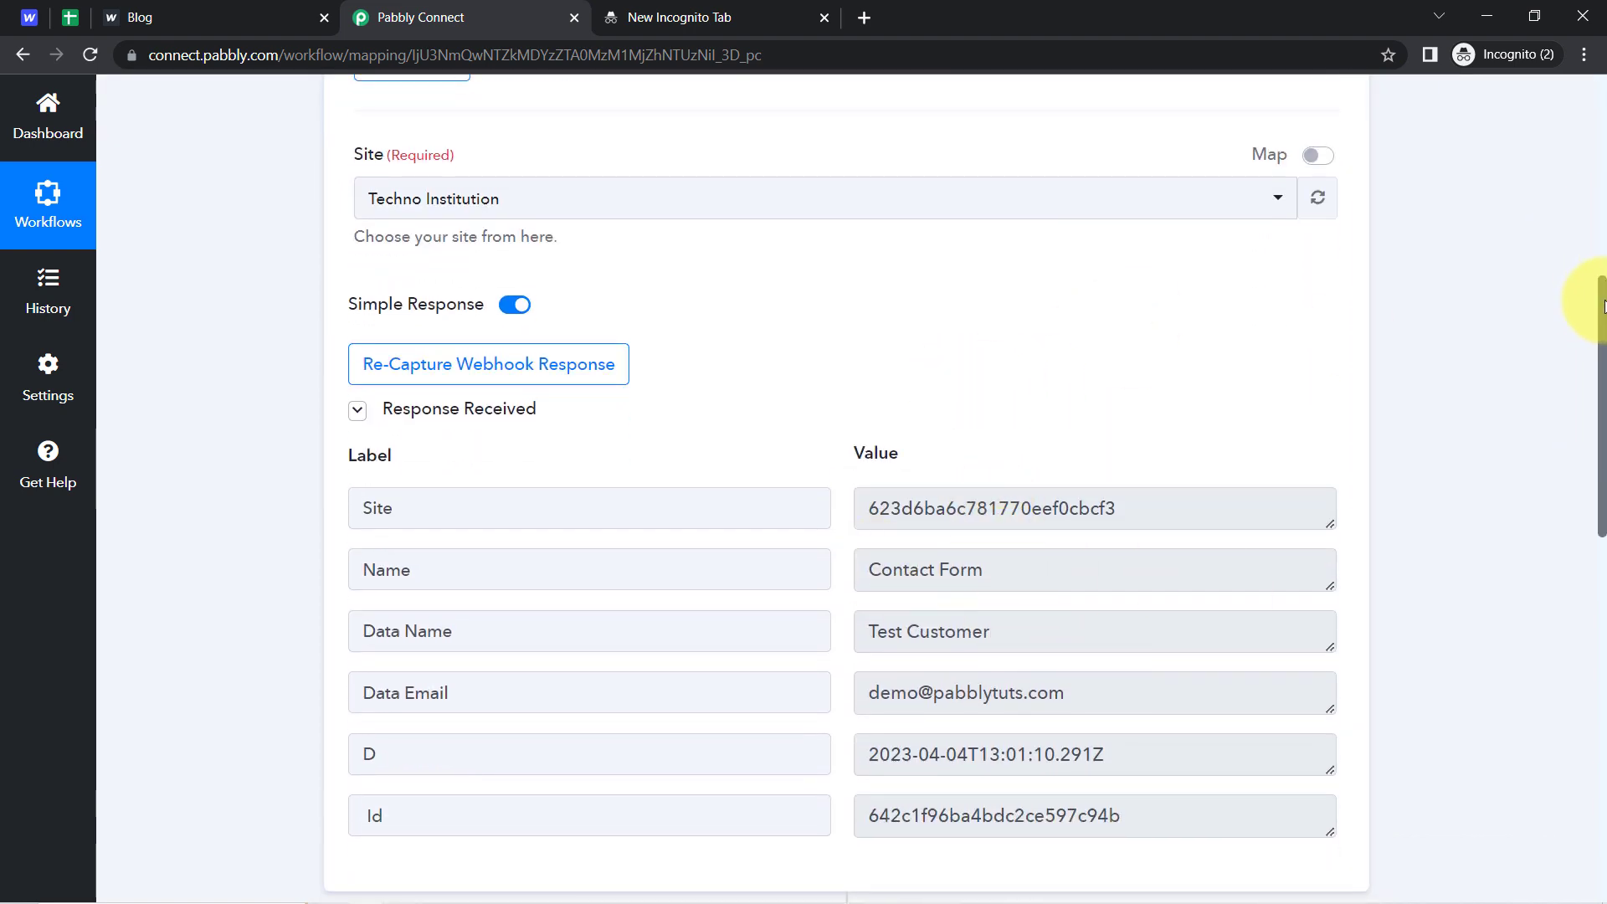
pyautogui.moveTo(1603, 305); pyautogui.dragTo(1407, 460)
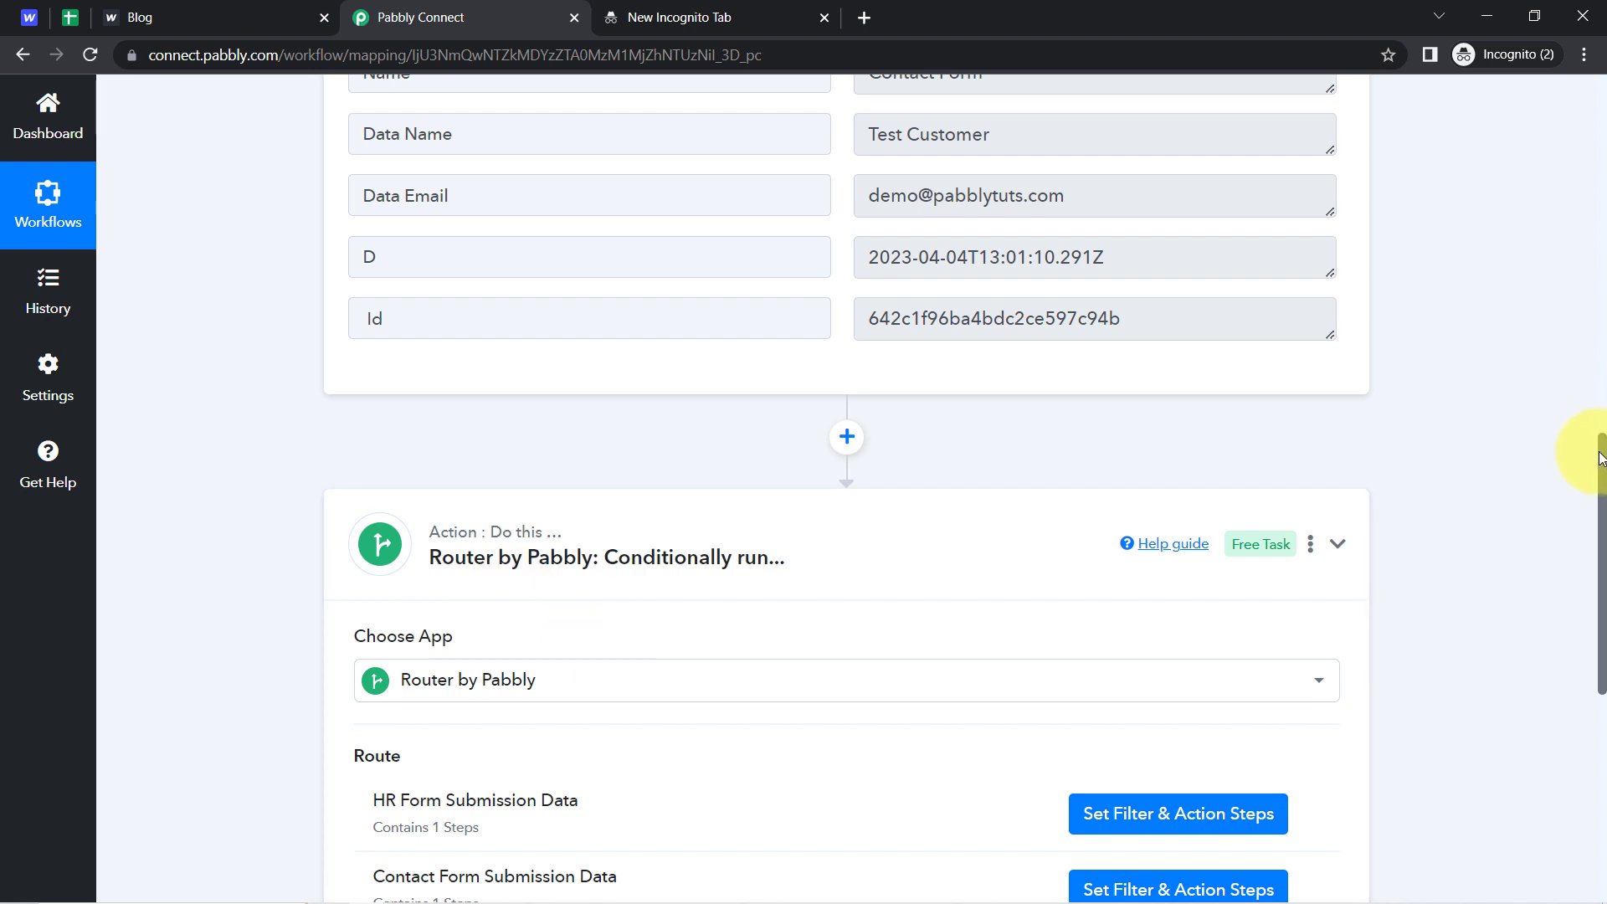
pyautogui.moveTo(1601, 458); pyautogui.dragTo(1600, 406)
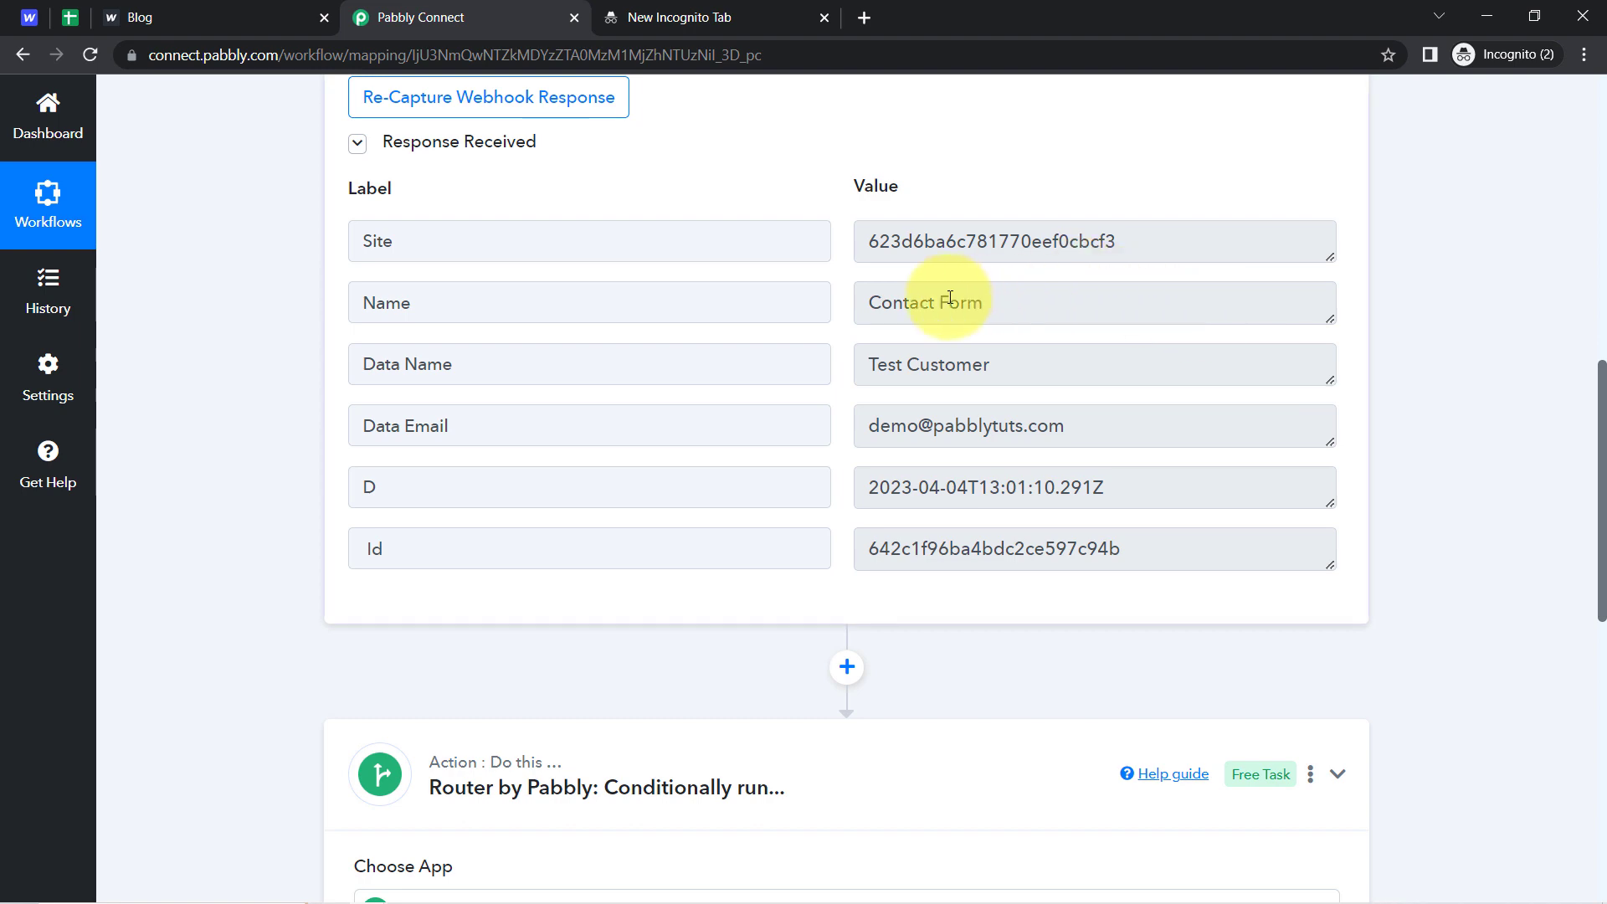
# Highlight the form name value in the Webflow trigger's captured response
pyautogui.tripleClick(950, 299)
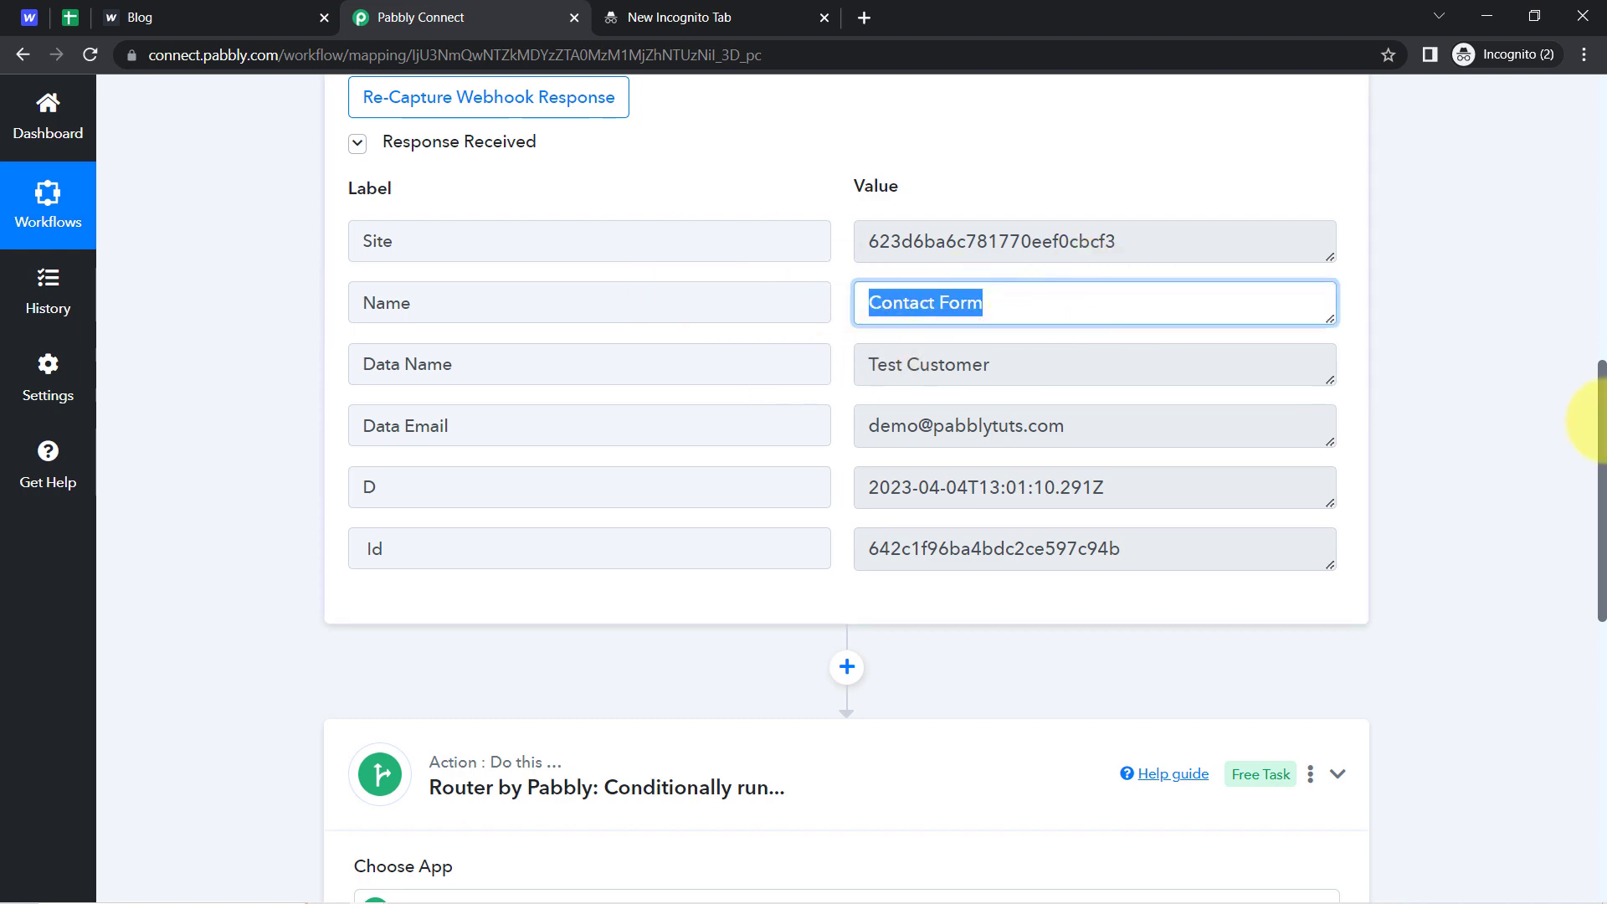
# Open the sharing option for the whole Webflow form submission workflow and copy its share link
pyautogui.scroll(8, 1578, 255)
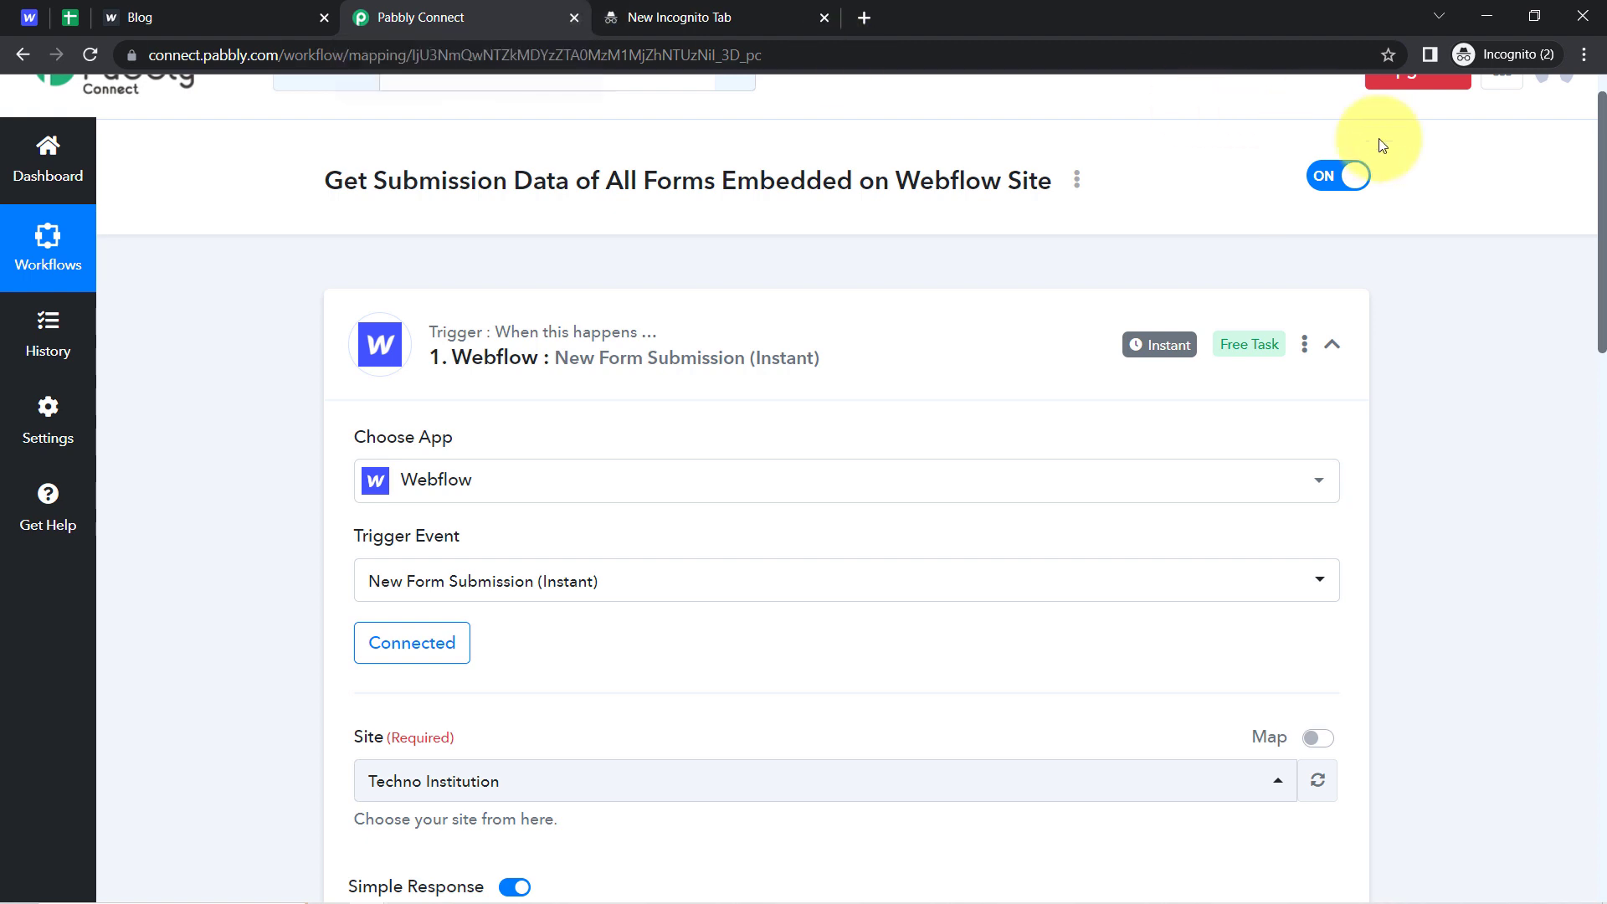
pyautogui.click(1304, 344)
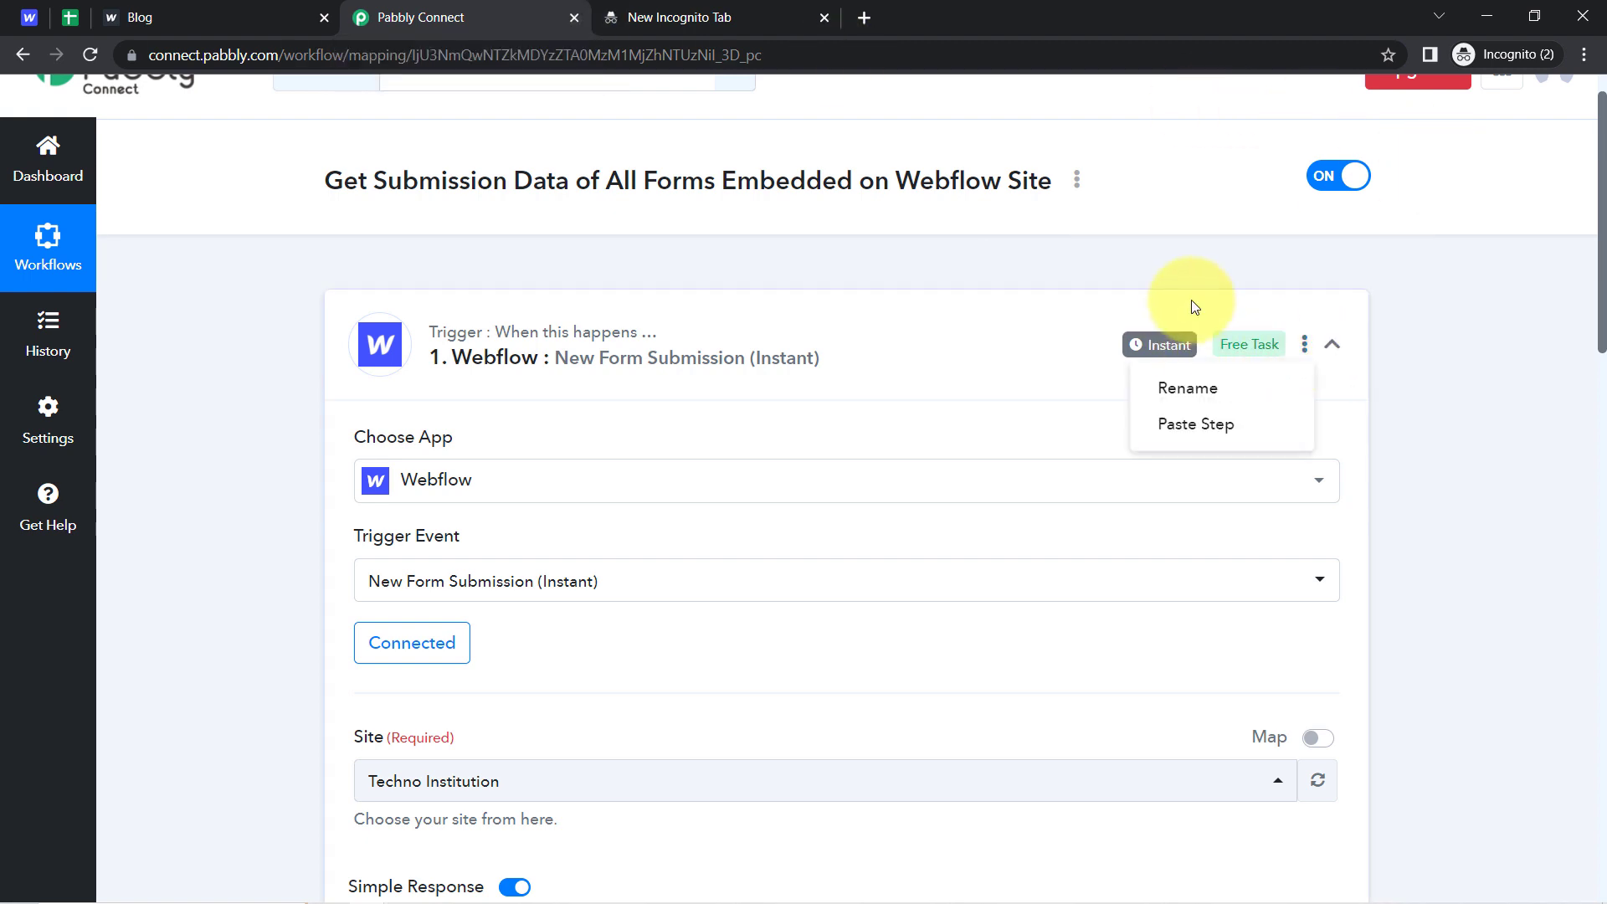
pyautogui.click(1078, 180)
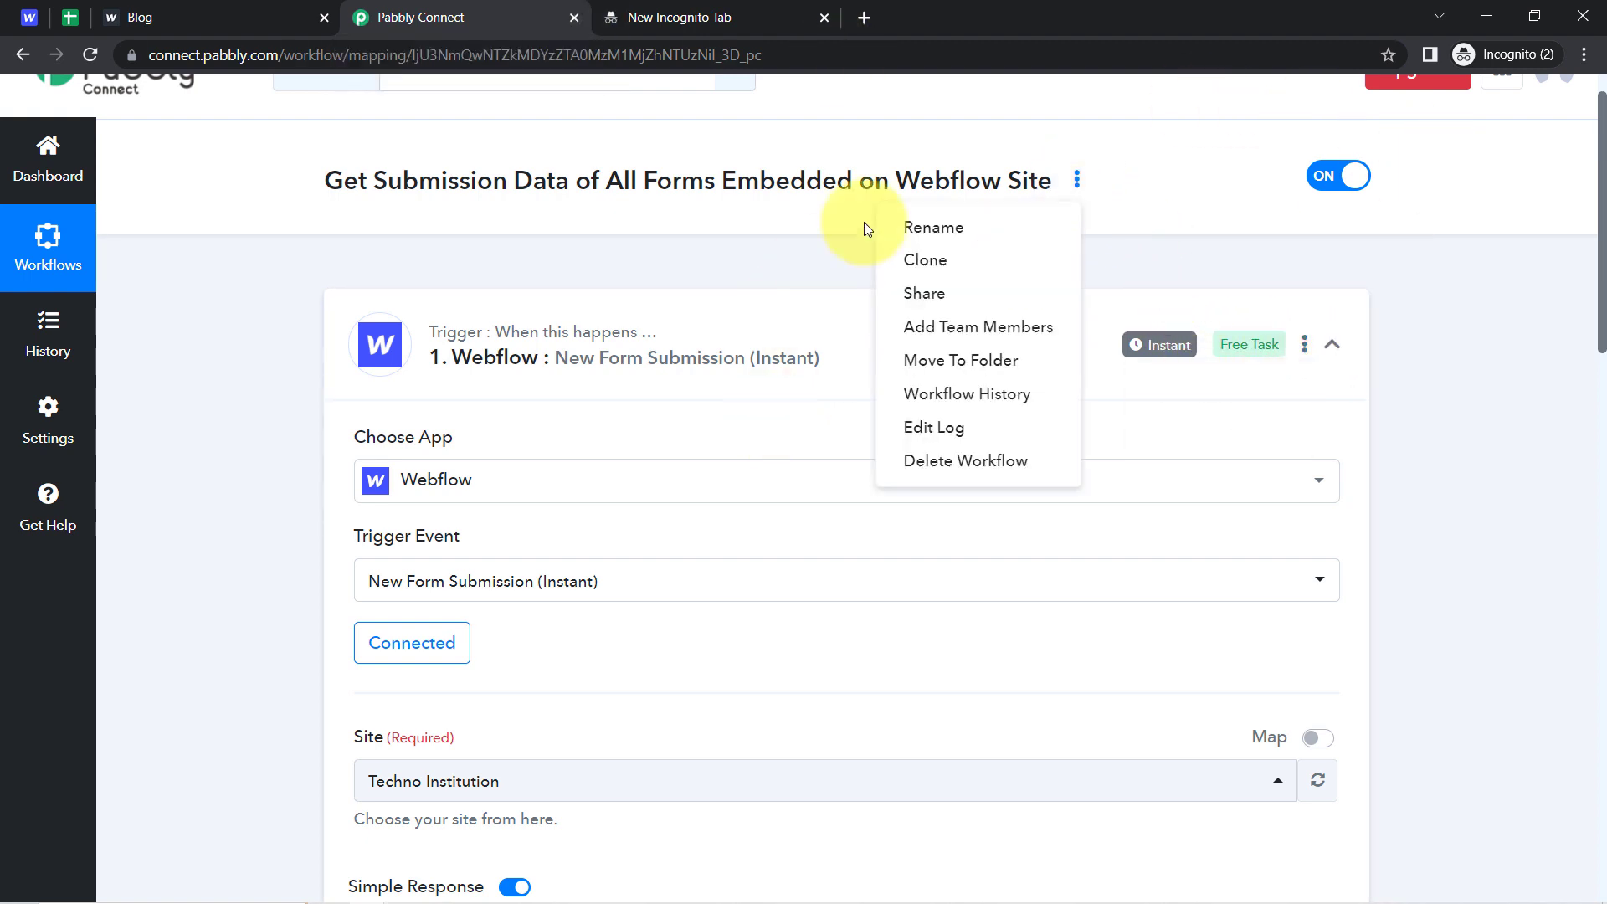
pyautogui.click(955, 299)
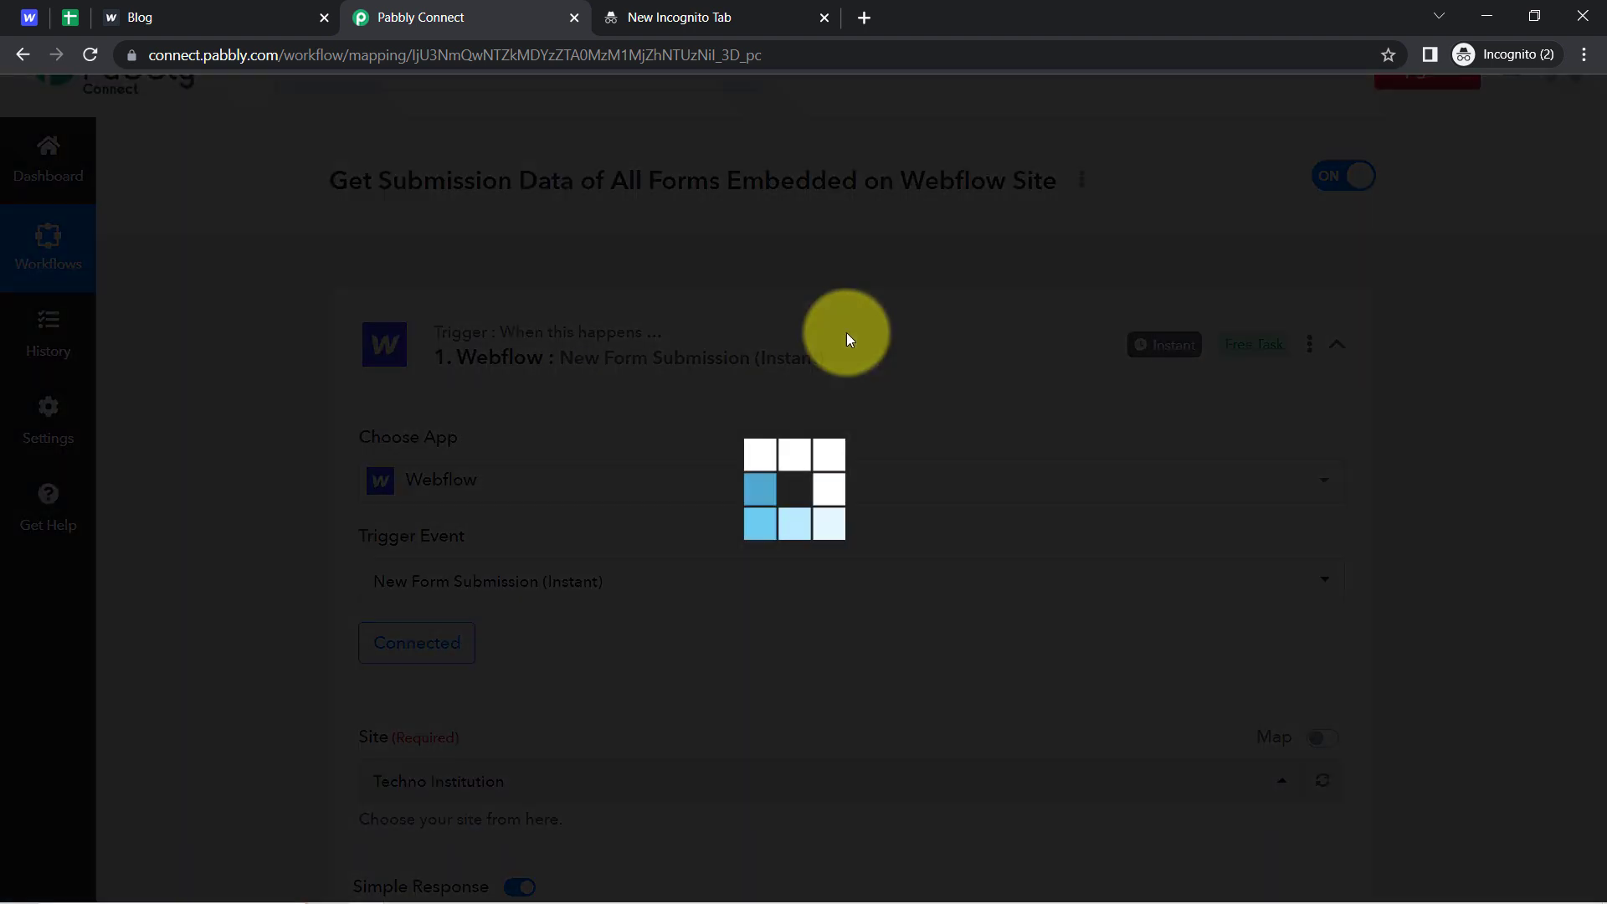
pyautogui.click(1079, 494)
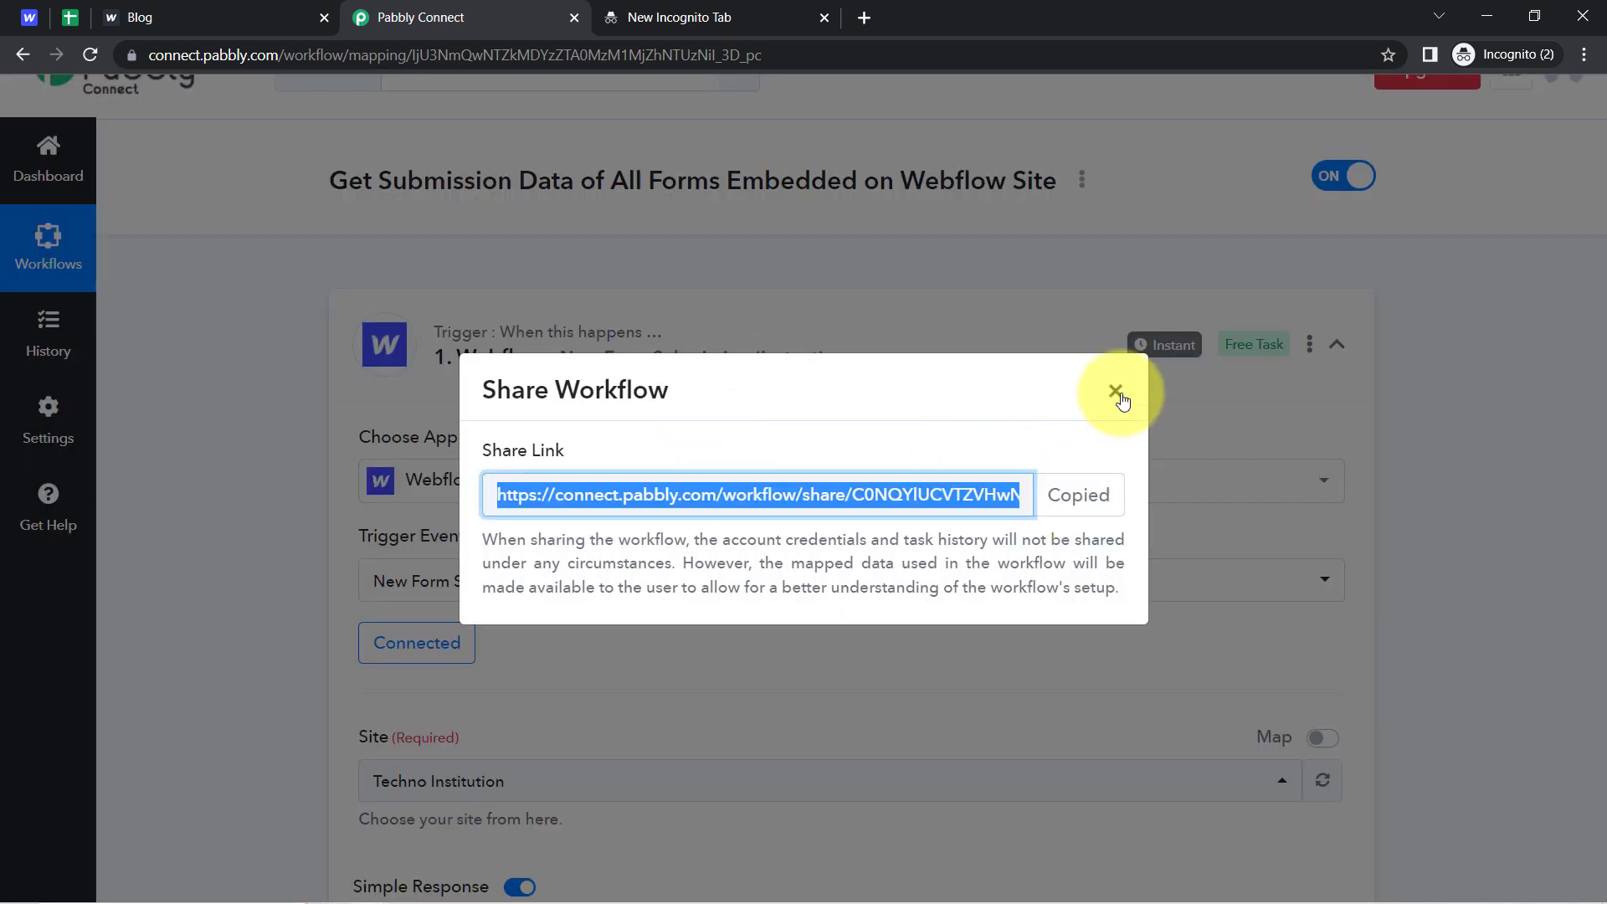